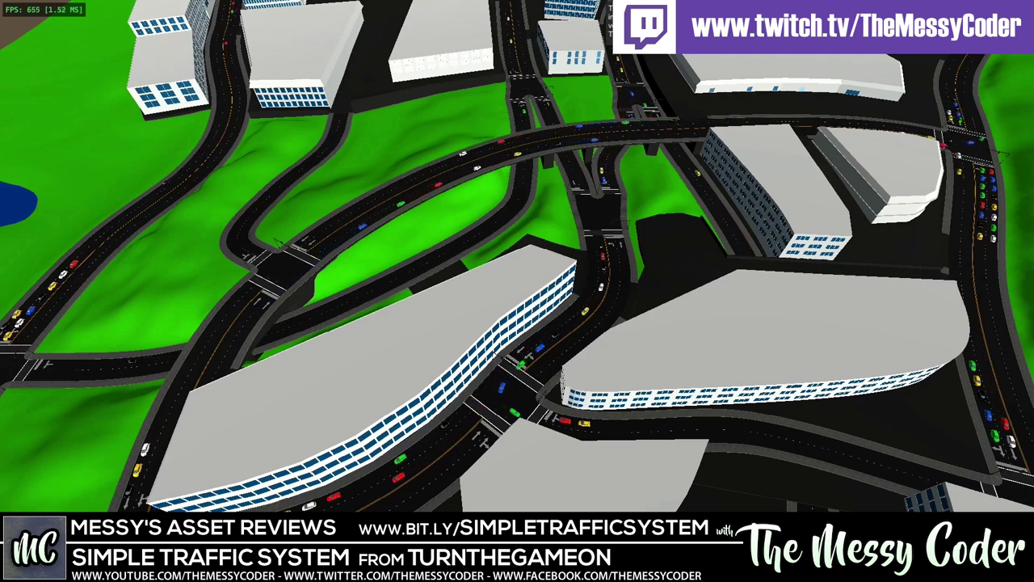
- Maximize the running Game view and test-drive the player car along the tree-lined night road, braking to a stop
key("c")
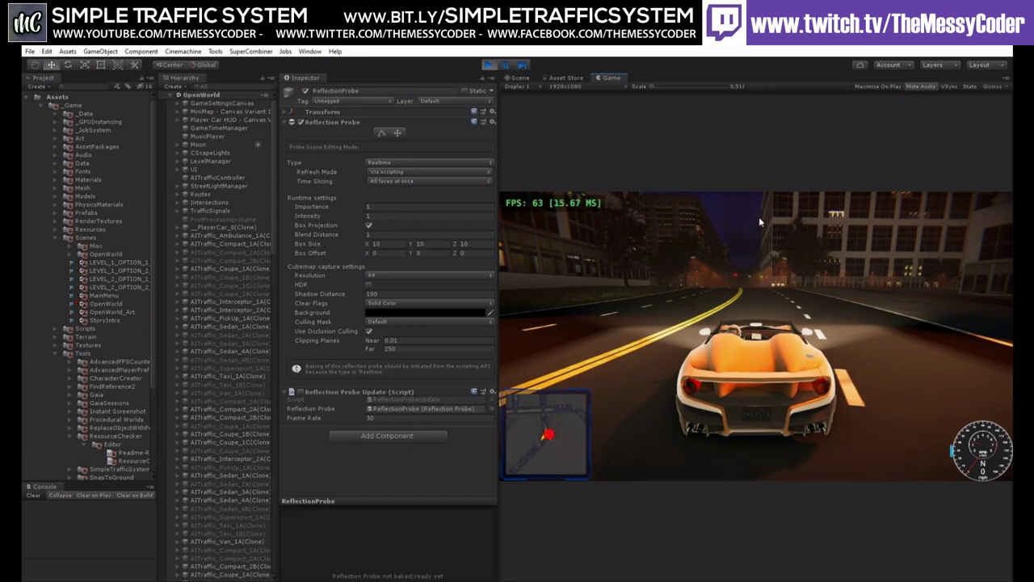
key("w")
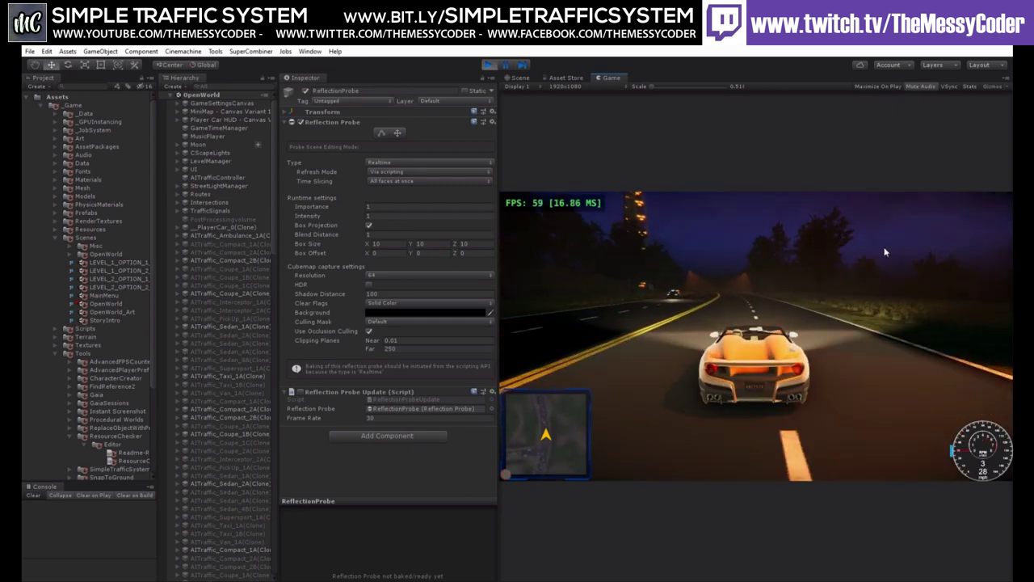
right_click(606, 80)
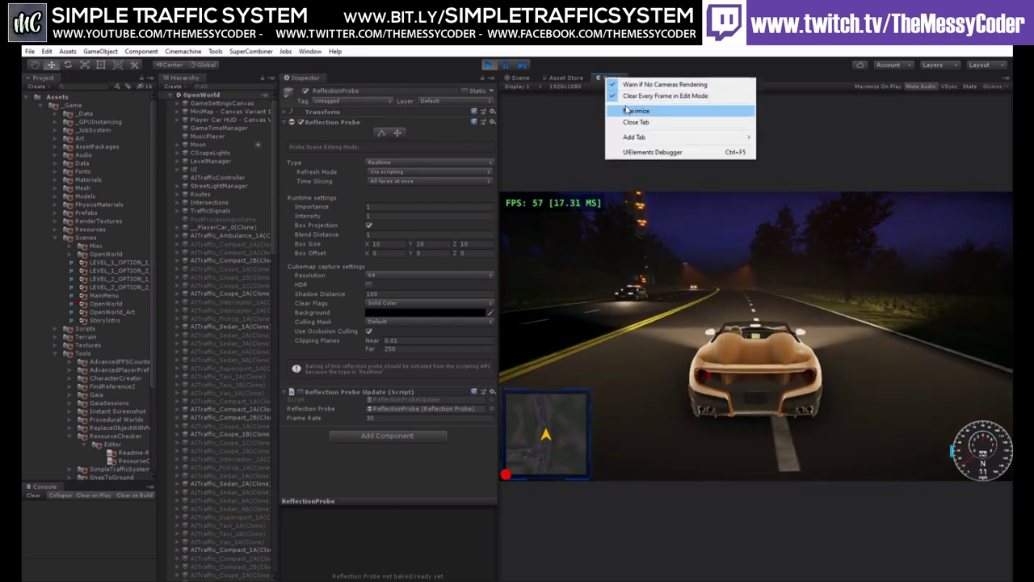
left_click(635, 110)
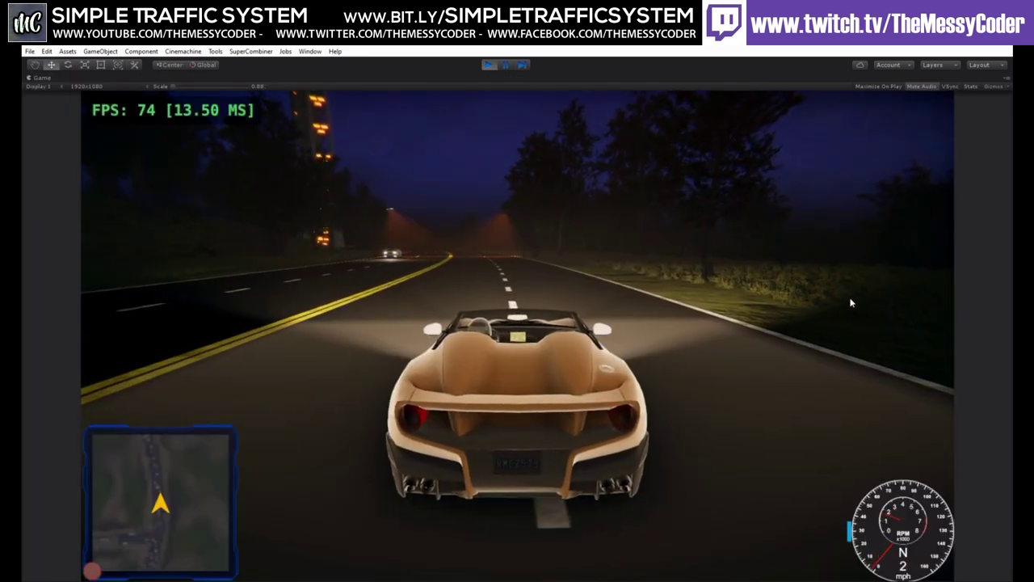
key("w")
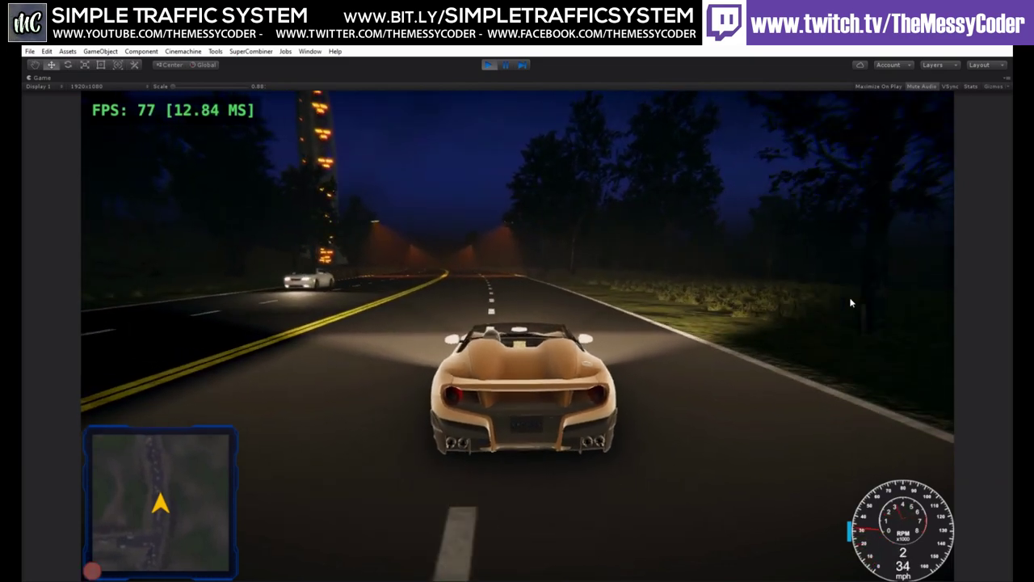
key("w")
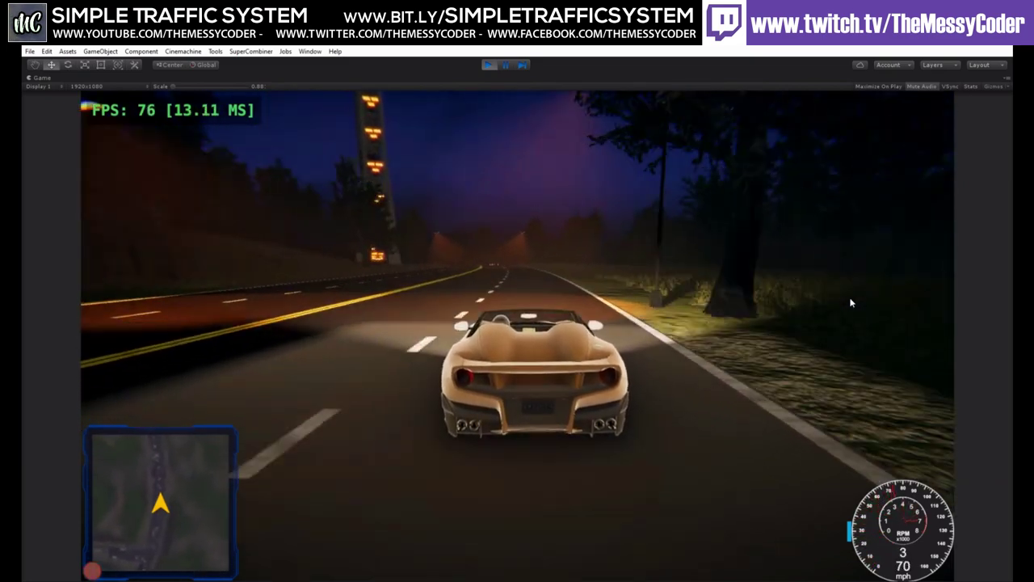
key("s")
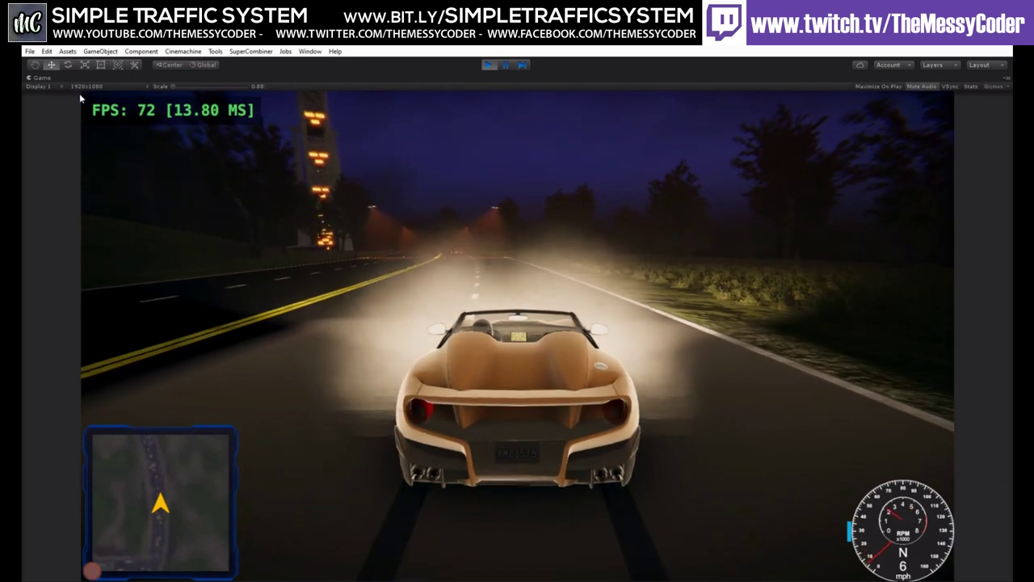
- Restore the editor layout and toggle the Reflection Probe Update script on the player car's ReflectionProbe
right_click(47, 77)
left_click(80, 112)
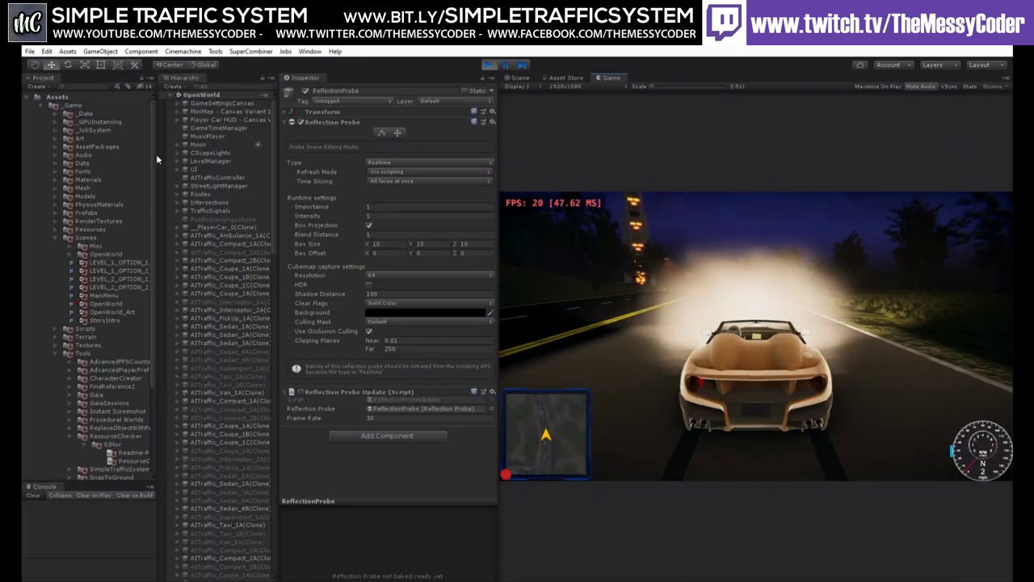
left_click(179, 228)
left_click(380, 172)
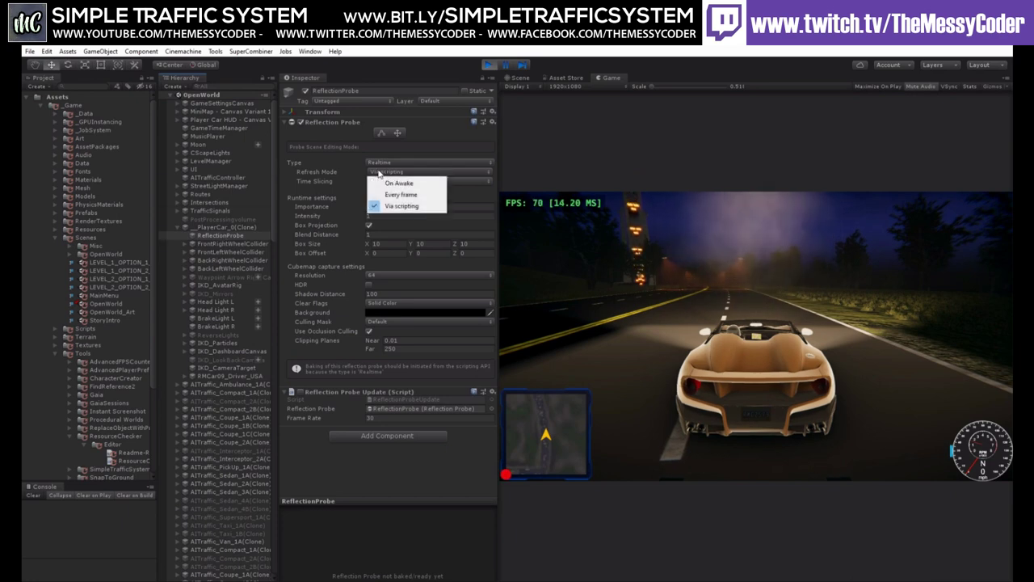
left_click(300, 392)
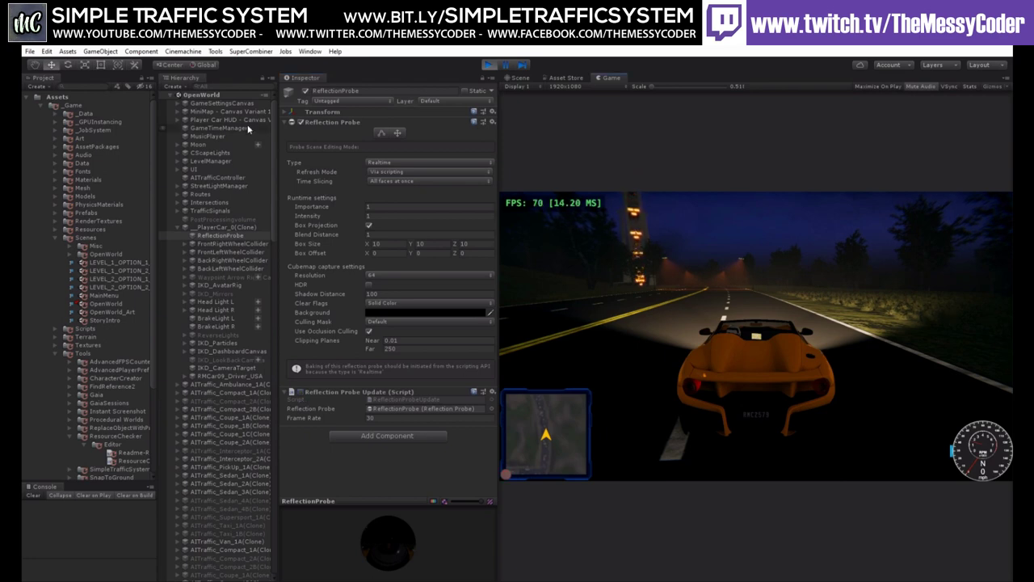
- Maximize the Game view and drive the car through the signalled junction and under the overpass into the city
right_click(614, 77)
left_click(642, 107)
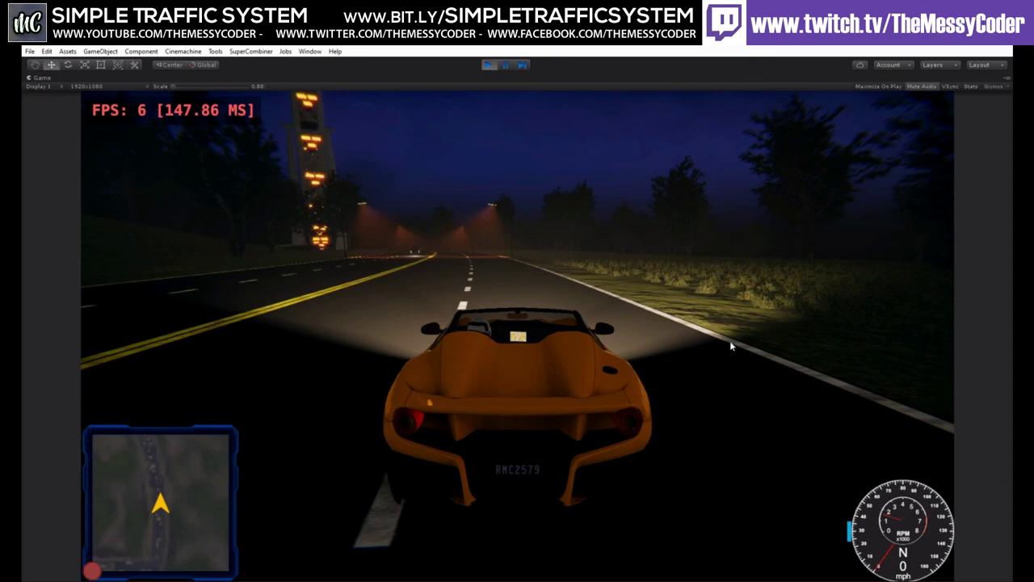
key("w")
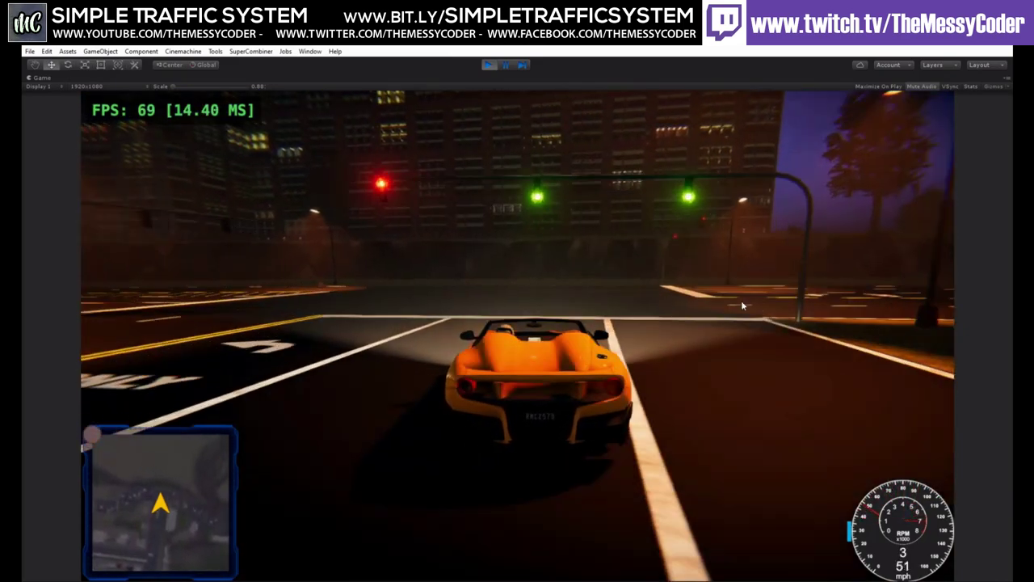
key("a")
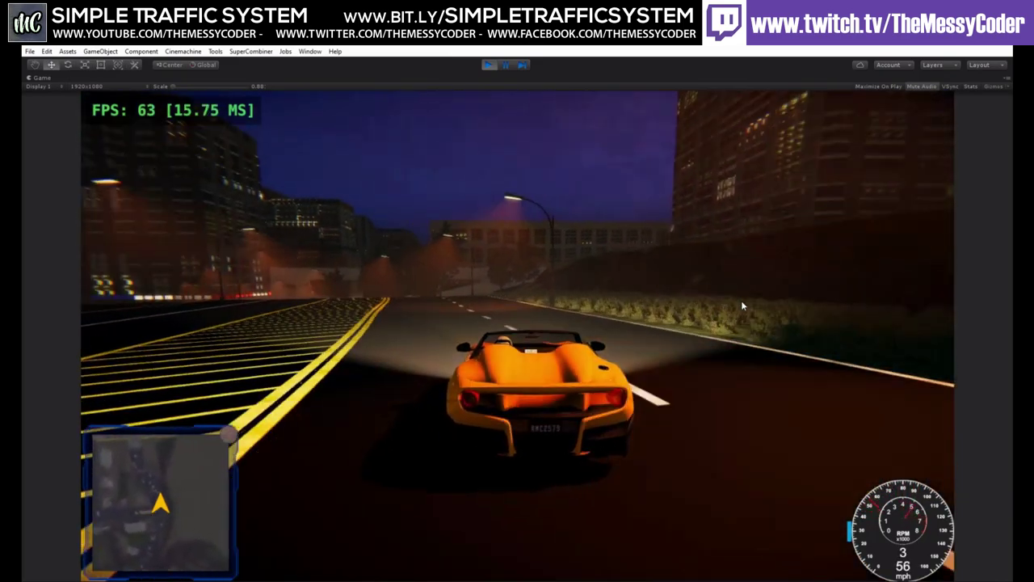
key("s")
key("w")
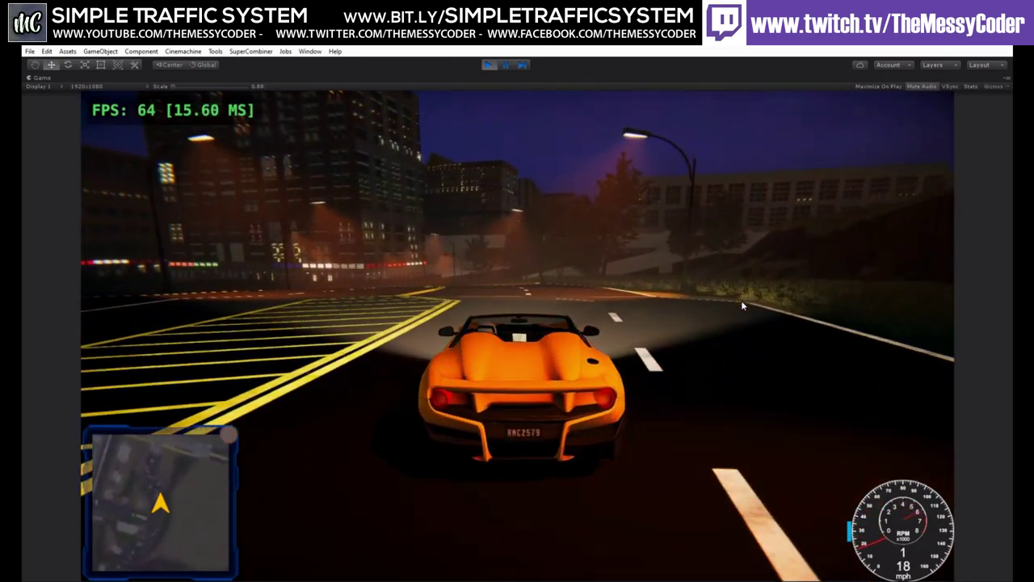
key("w")
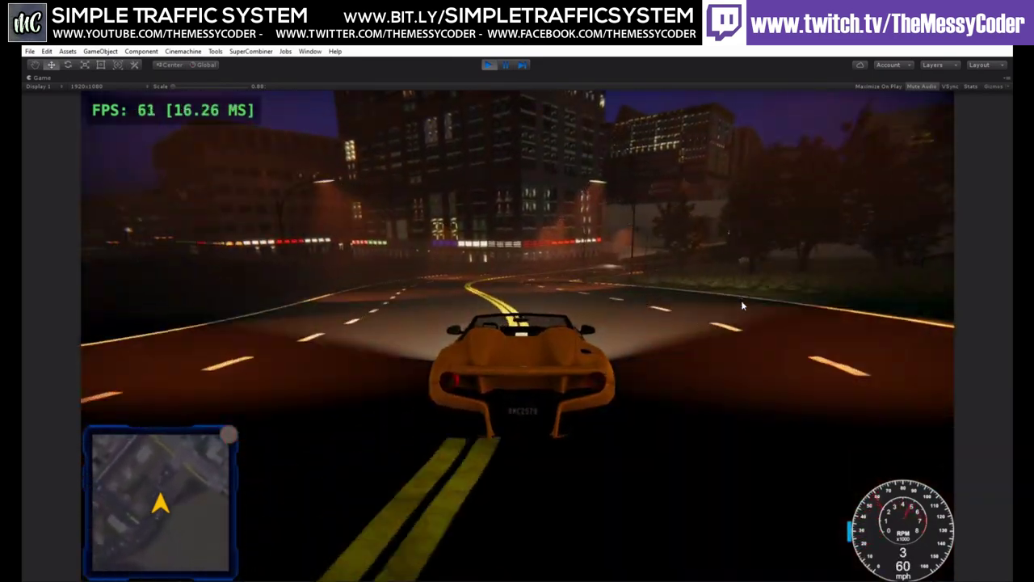
key("w")
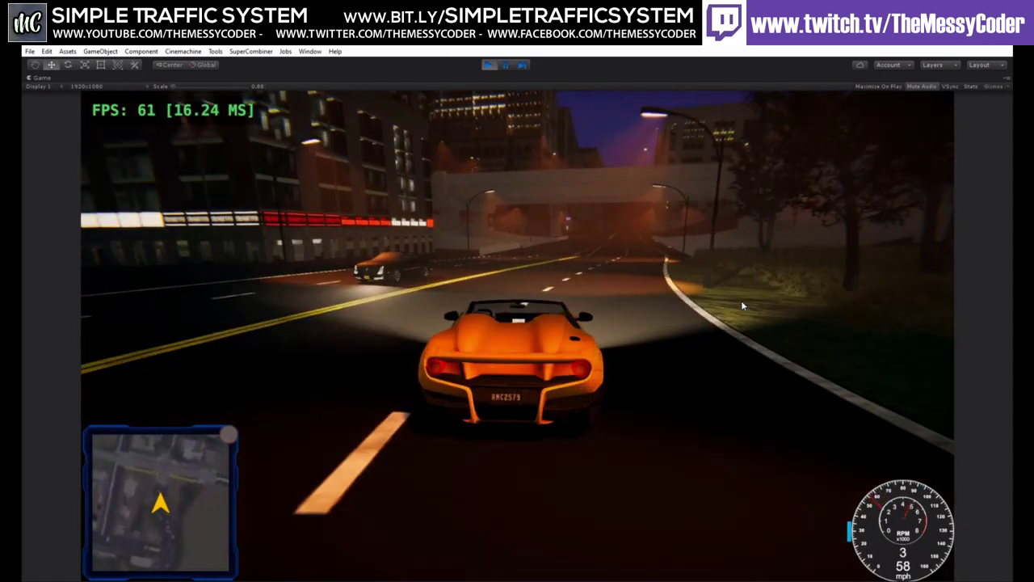
key("w")
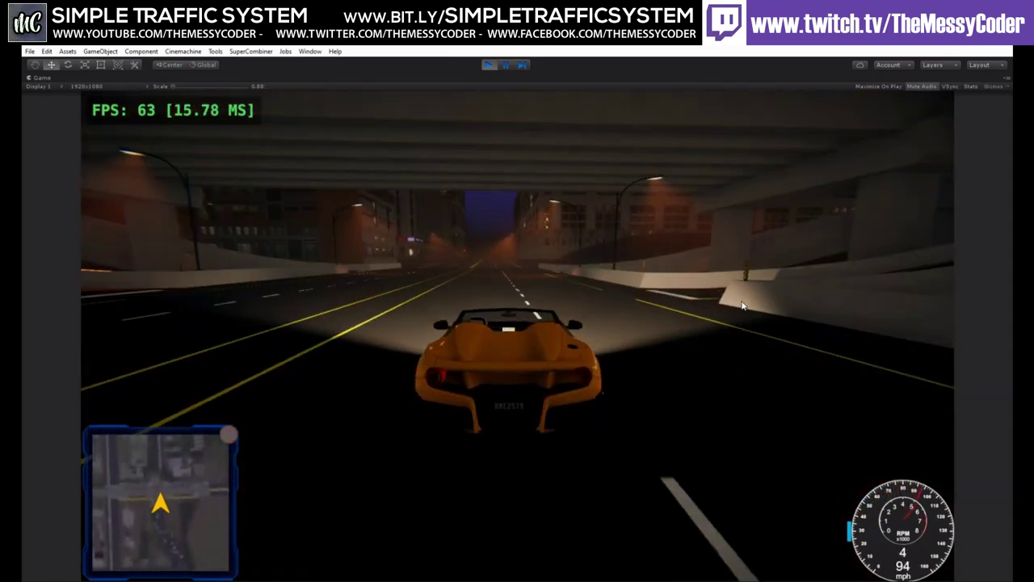
key("w")
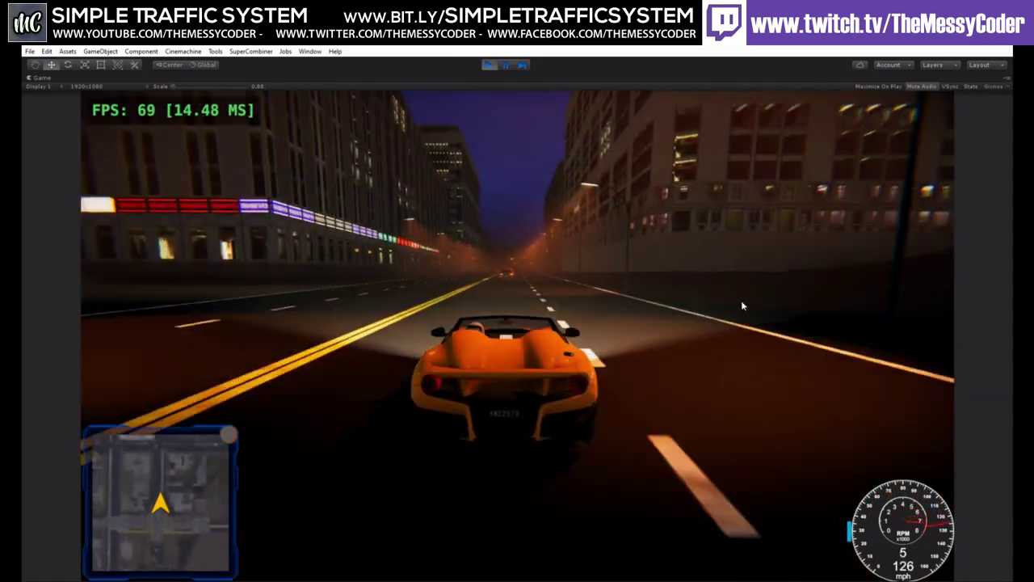
- Drive down the city street past the AI traffic cars and brake at the traffic-light stop line
key("s")
key("d")
key("w")
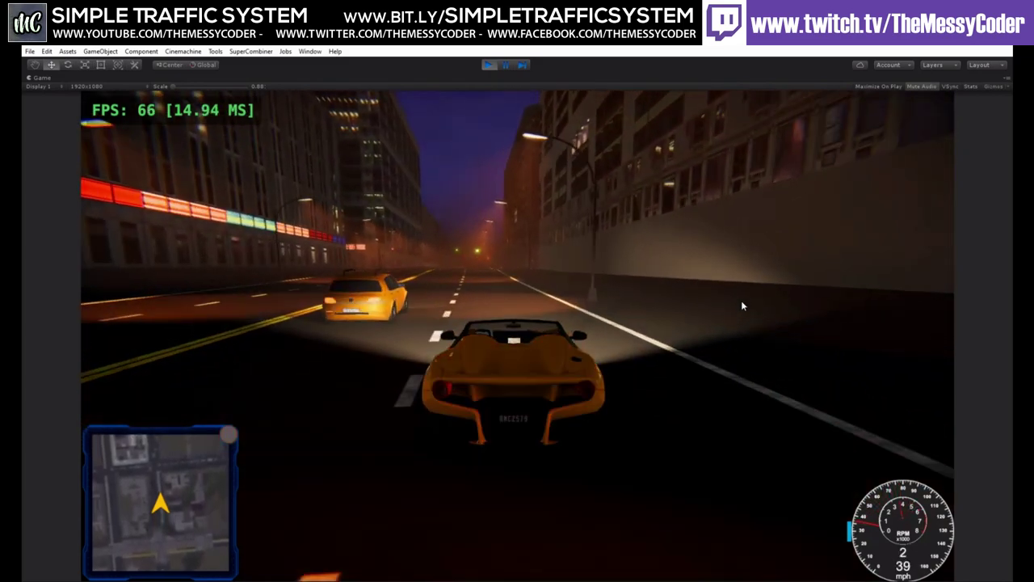
key("w")
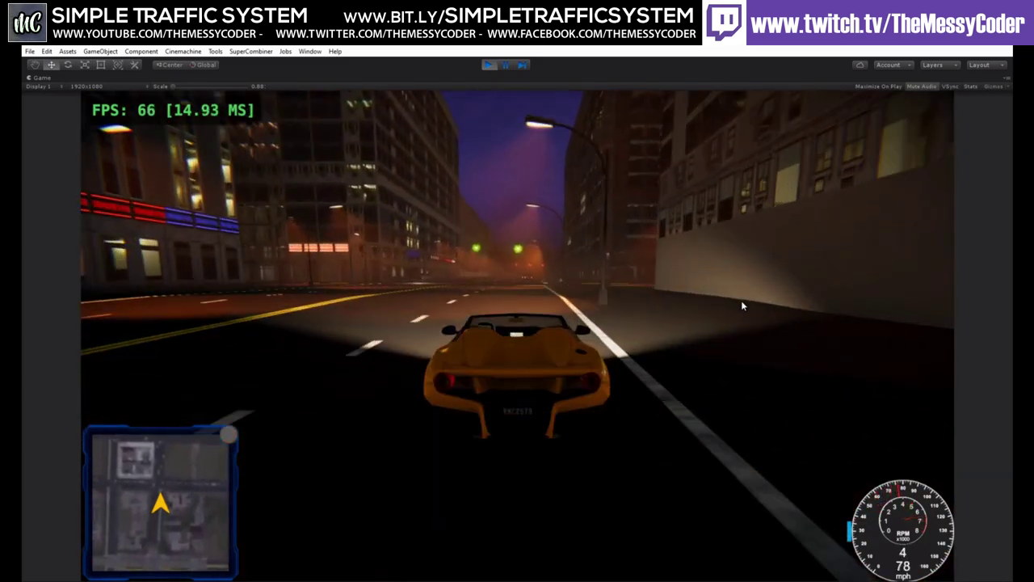
key("s")
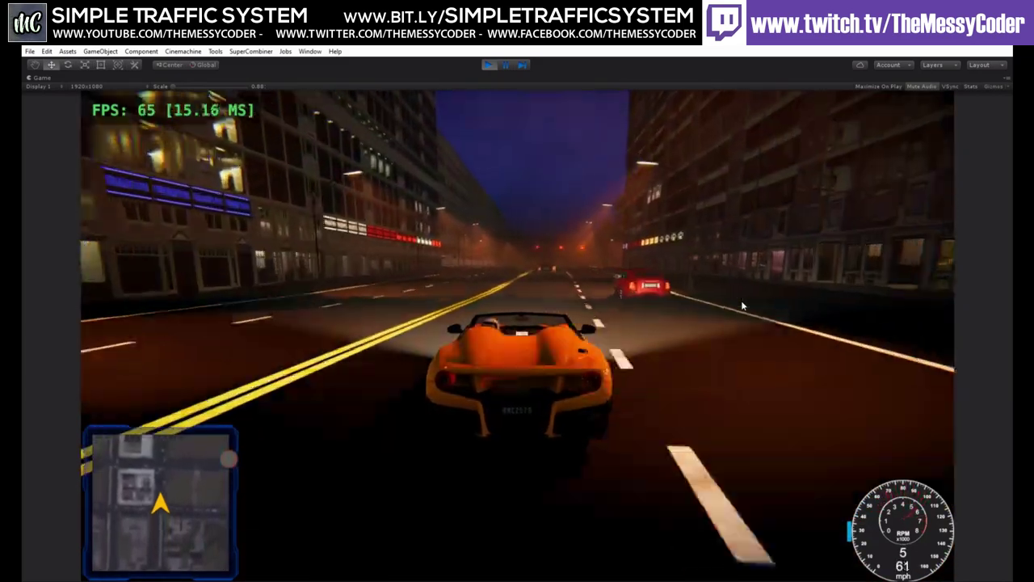
key("s")
key("d")
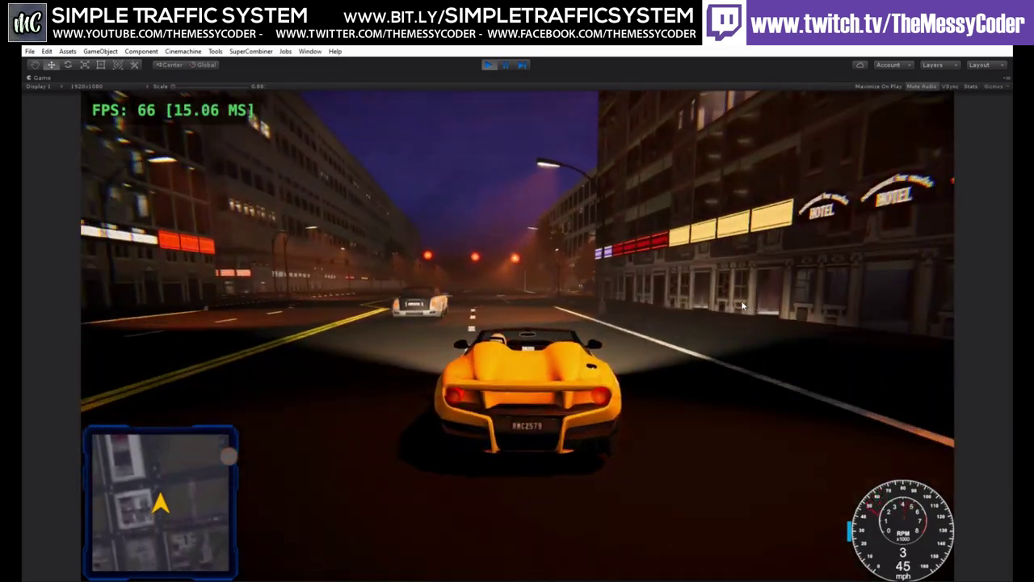
key("w")
key("s")
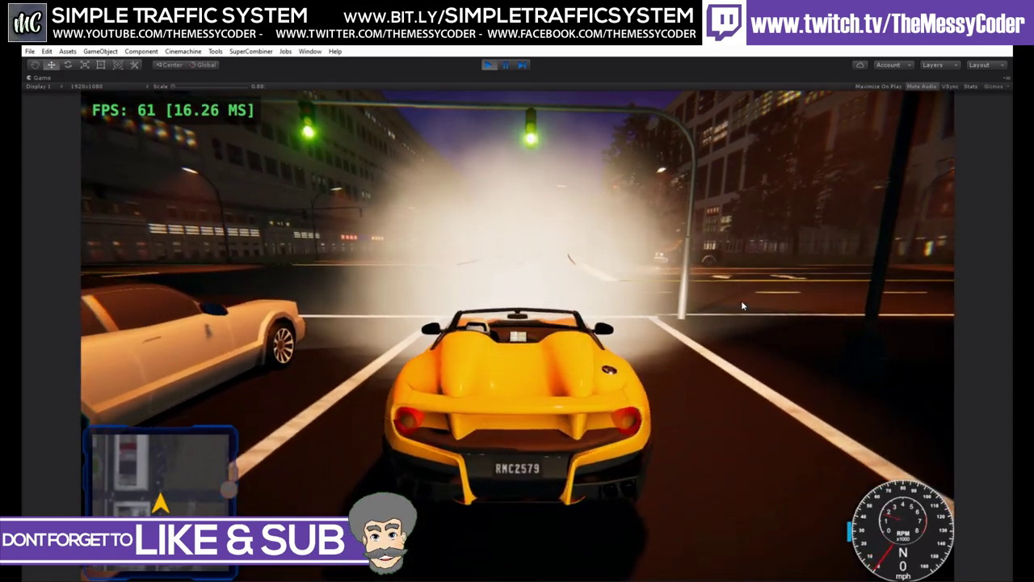
- Turn the car left around the junction, halt it on the hotel street and end play mode
key("w")
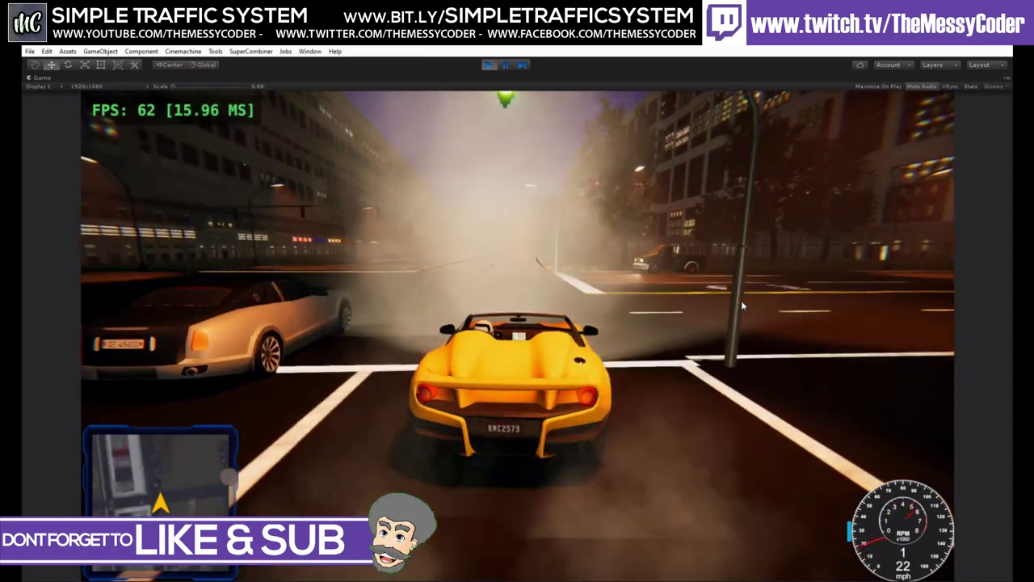
key("a")
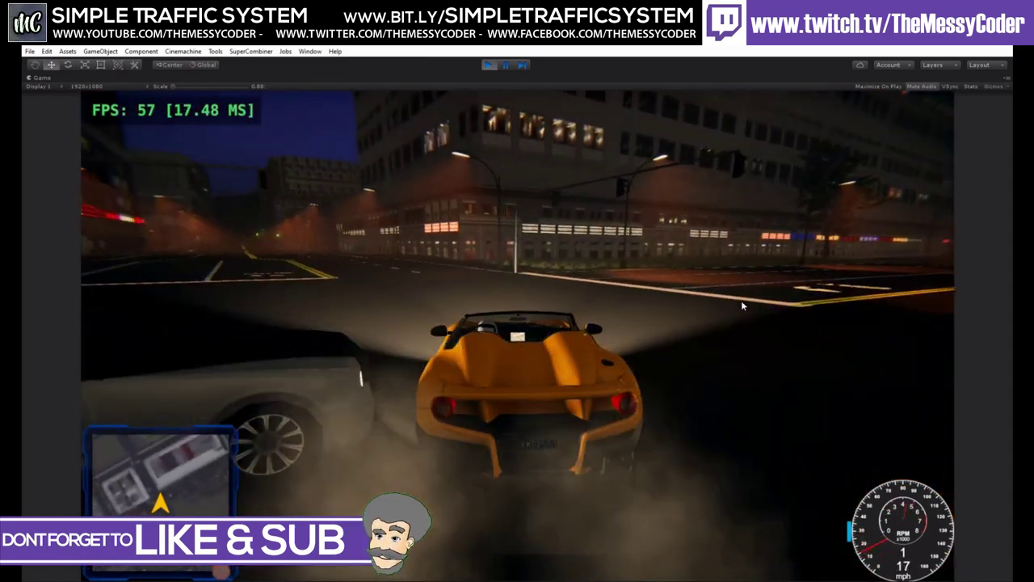
key("w")
key("a")
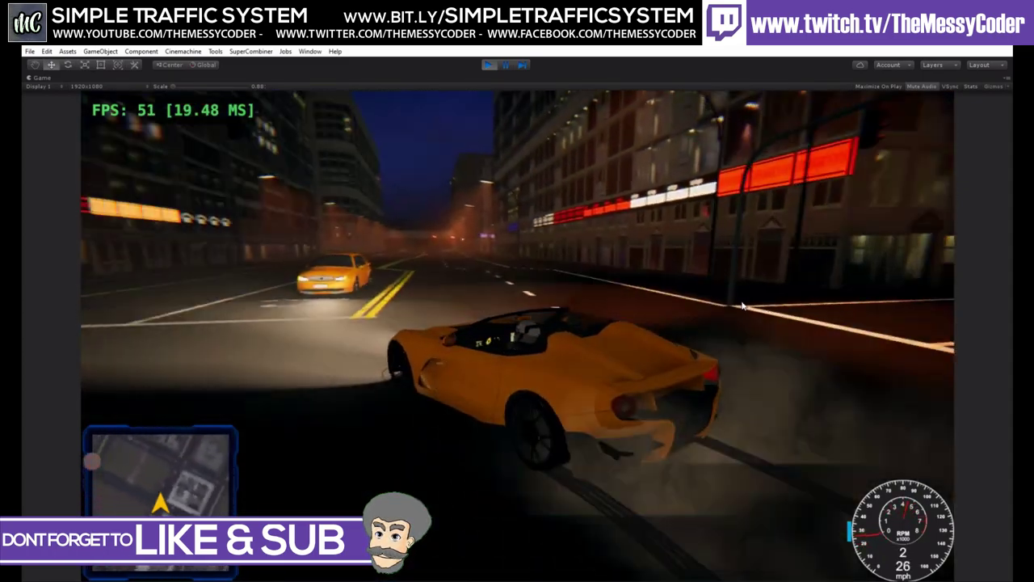
key("a")
key("w")
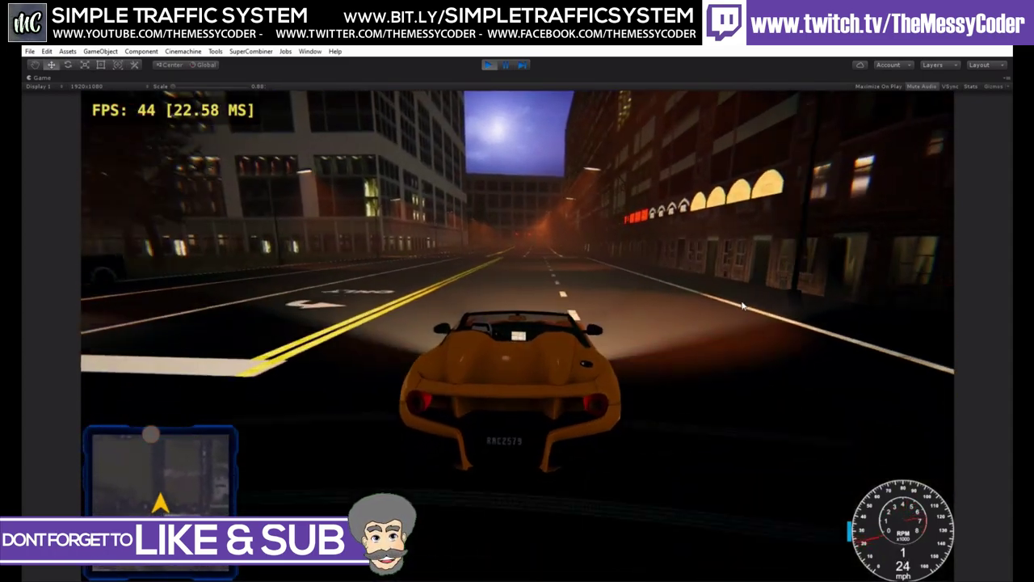
key("s")
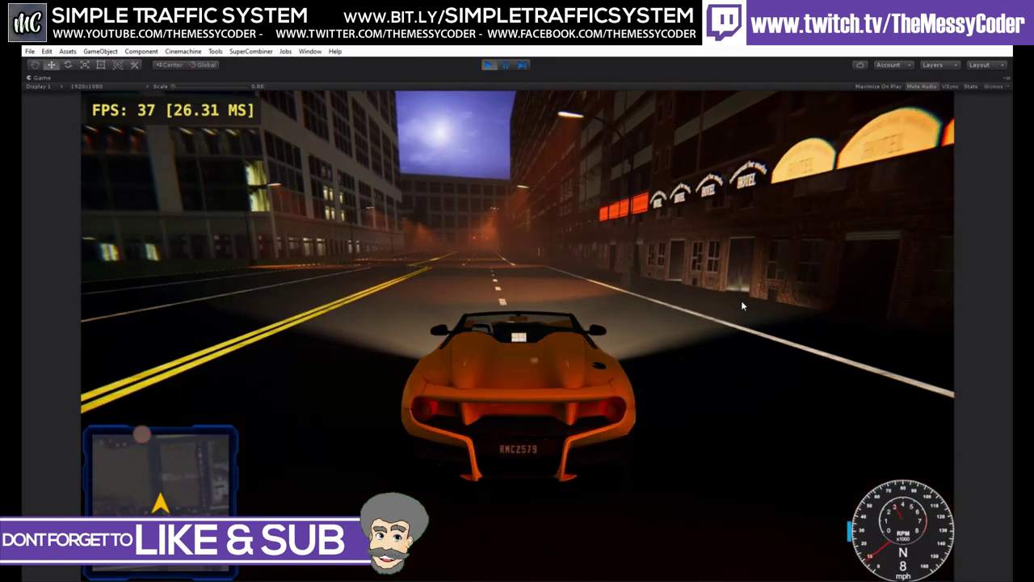
key("s")
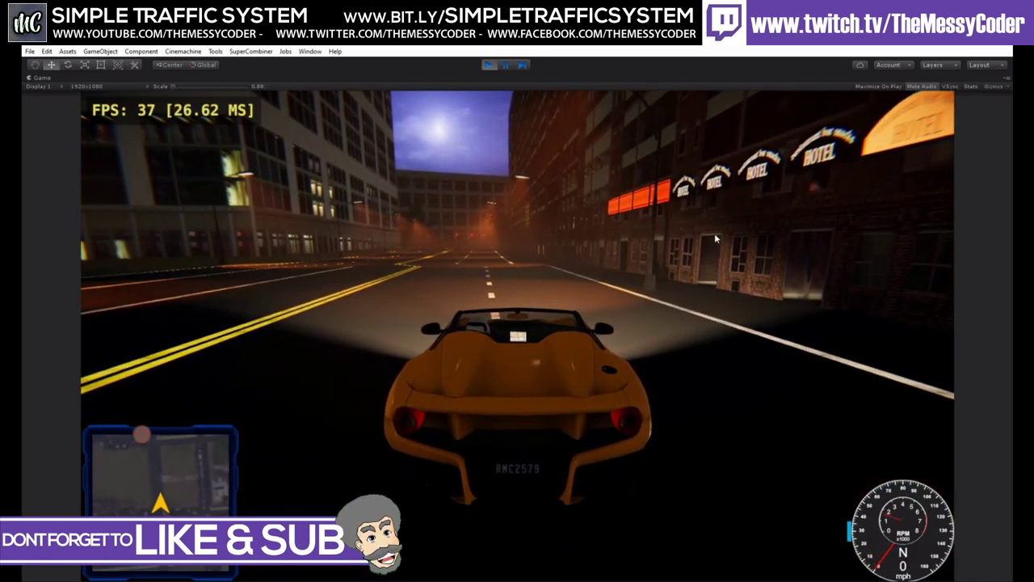
left_click(490, 69)
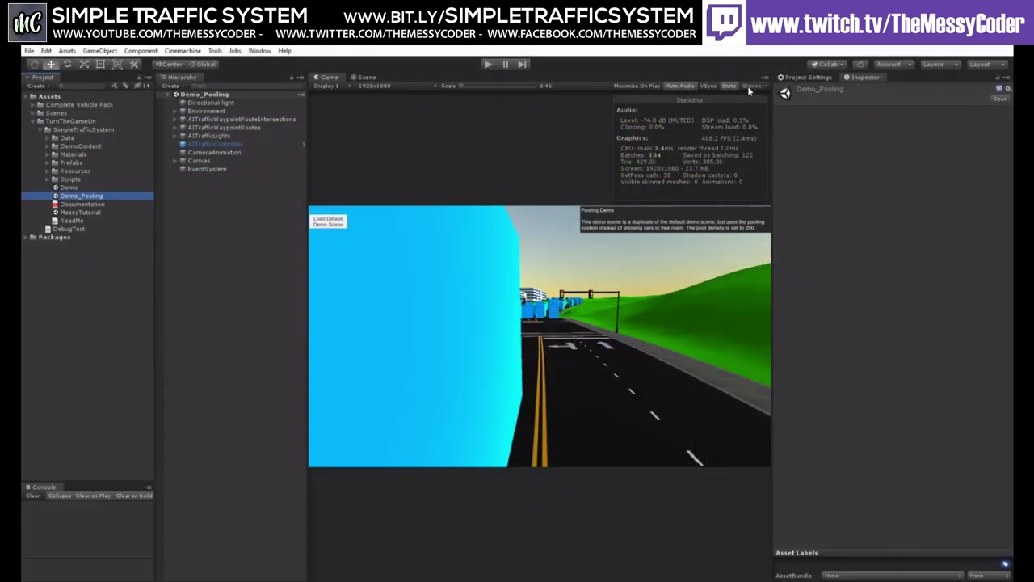
- Run the Demo_Pooling scene, watch its traffic in the maximized Game view, and stop play mode
left_click(490, 65)
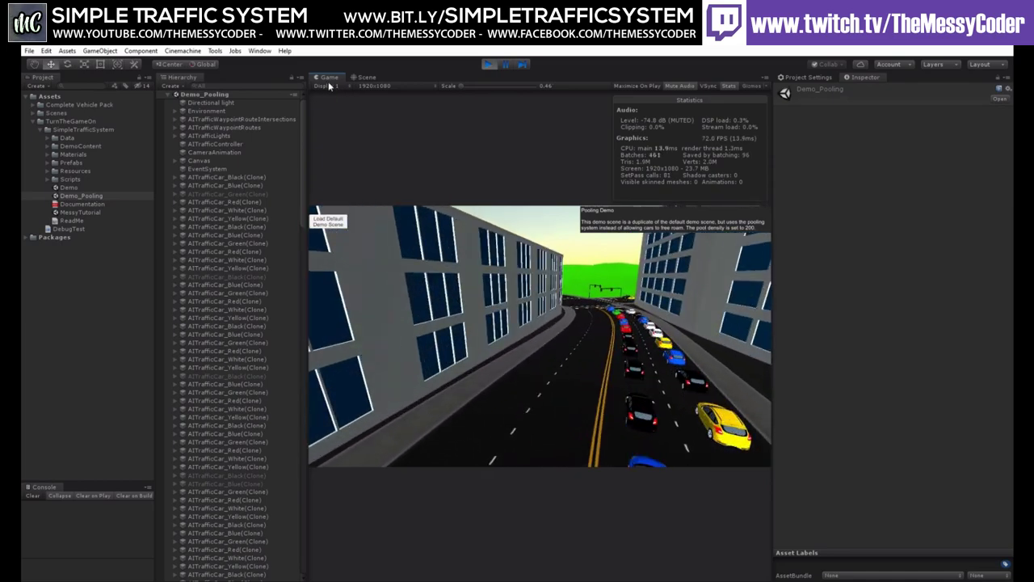
right_click(326, 79)
left_click(369, 110)
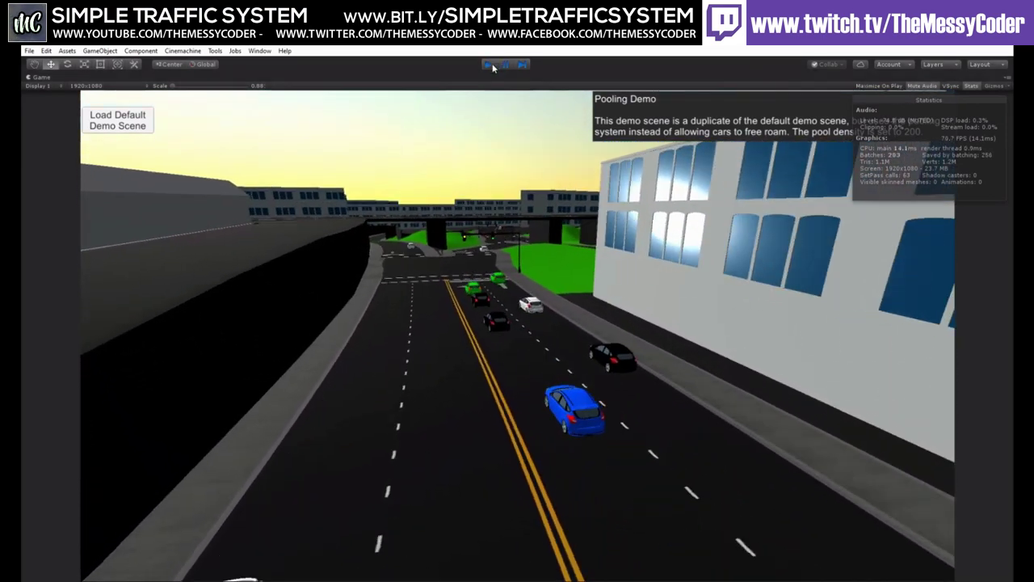
left_click(492, 63)
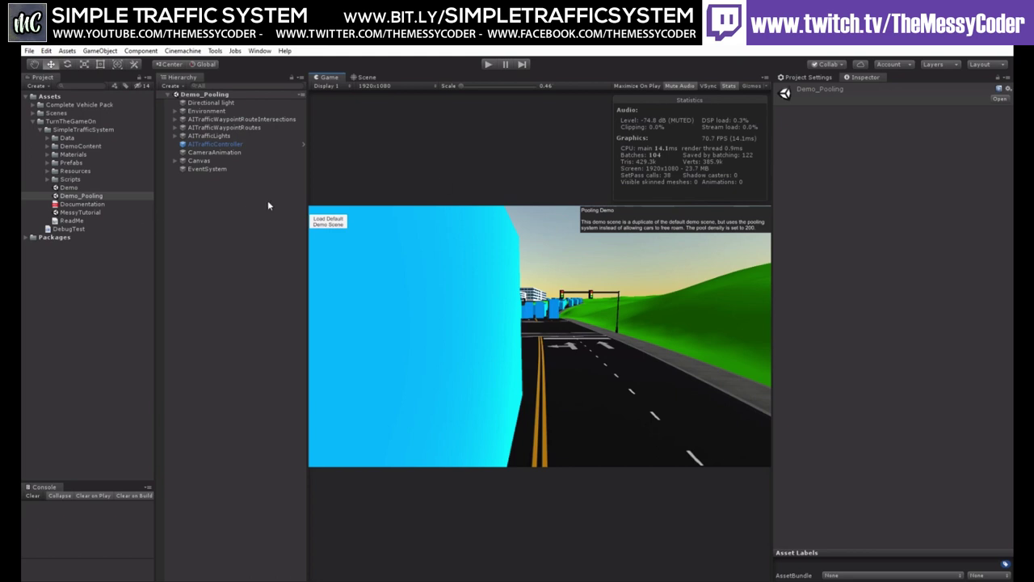
- Open the MessyTutorial scene from the SimpleTrafficSystem folder
left_click(229, 218)
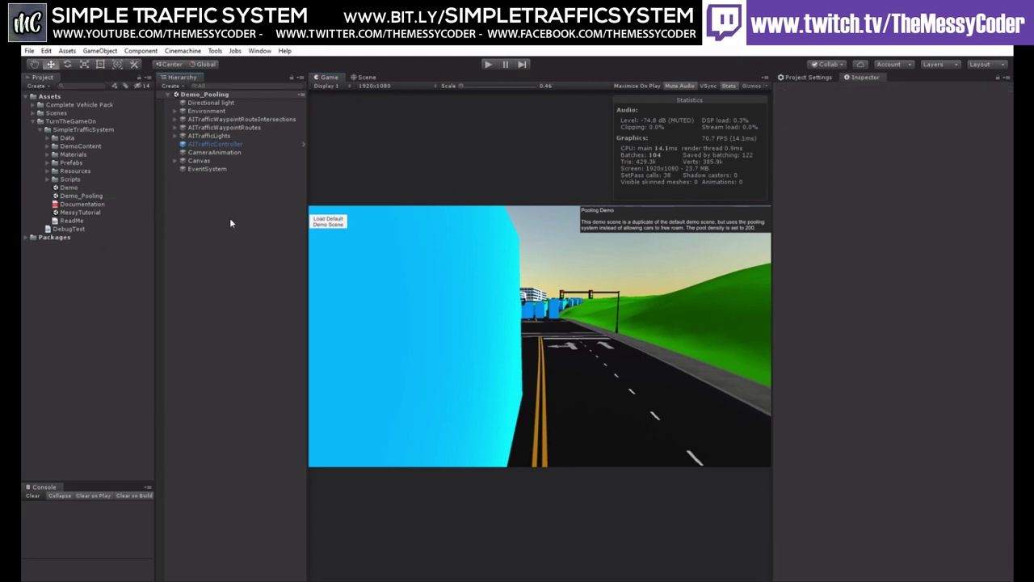
left_click(117, 235)
double_click(108, 212)
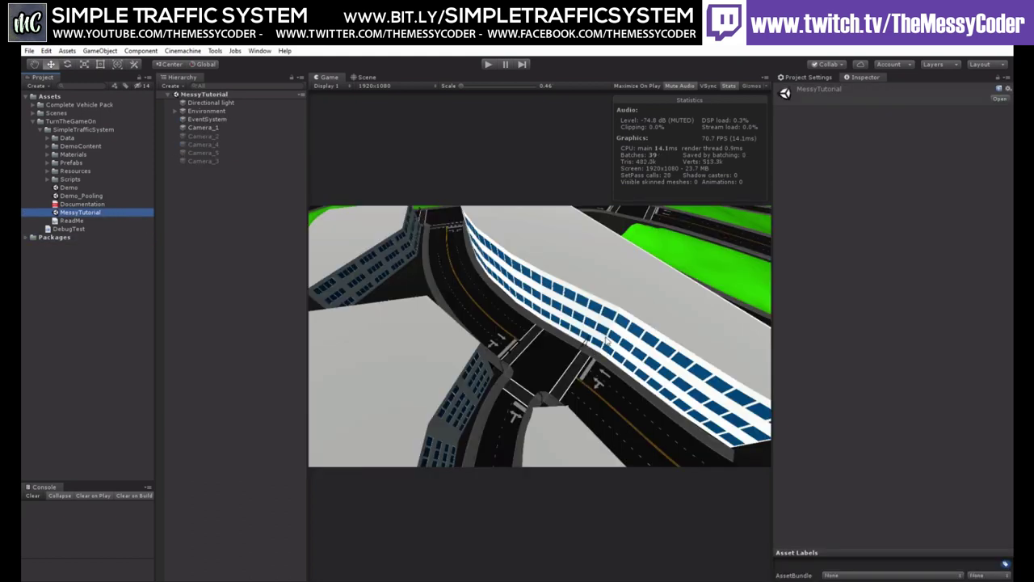
- Show the Scene view around the curved city road and add an AI Traffic Controller to the MessyTutorial scene
left_click(367, 77)
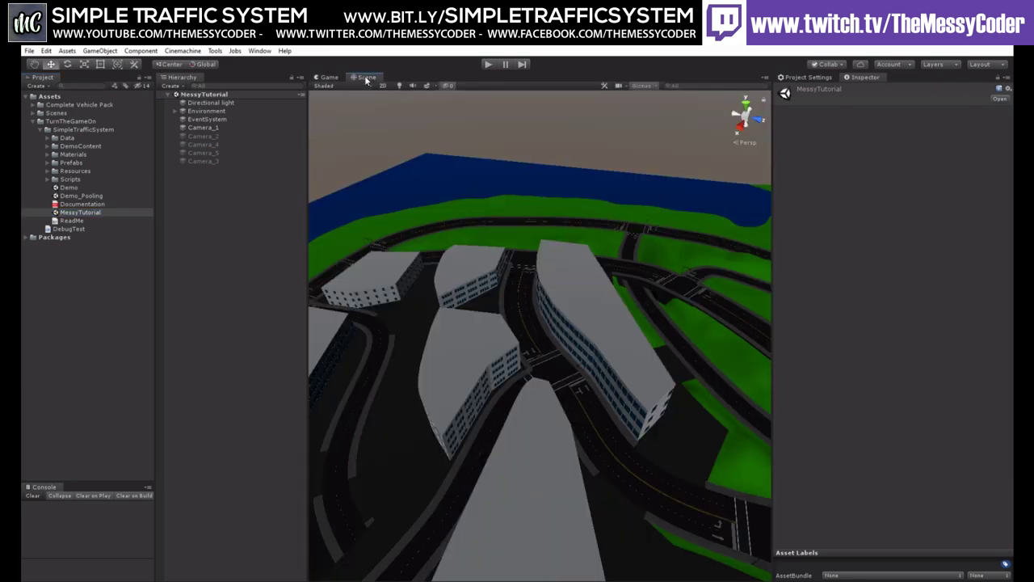
right_click_drag(477, 292, 581, 332)
middle_click_drag(582, 332, 593, 302)
scroll(594, 301, "up", 5)
mouse_move(594, 302)
right_mouse_down()
mouse_move(506, 275)
mouse_move(600, 312)
right_mouse_up()
middle_click_drag(600, 312, 514, 321)
right_click_drag(554, 318, 477, 293)
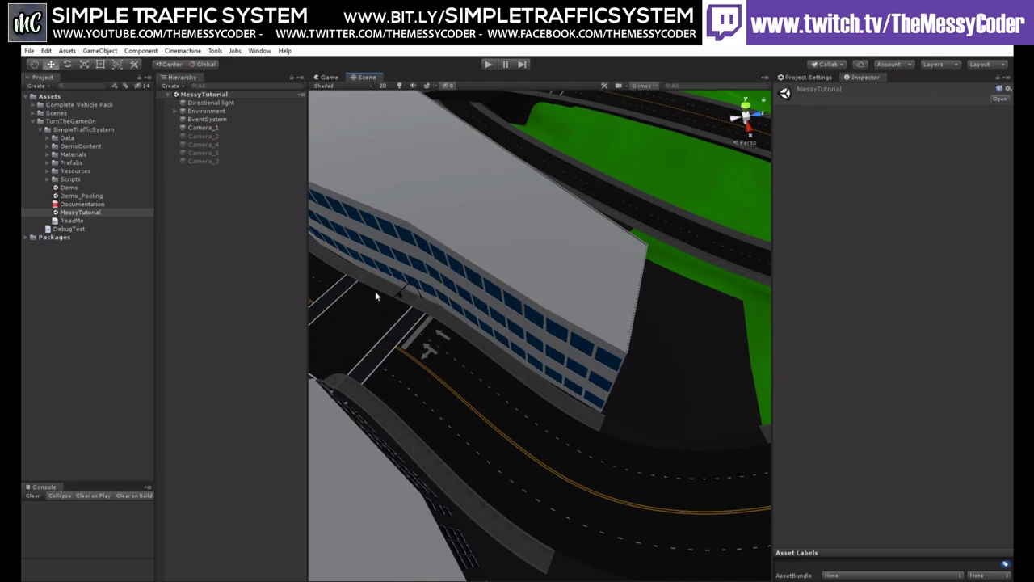
left_click(246, 237)
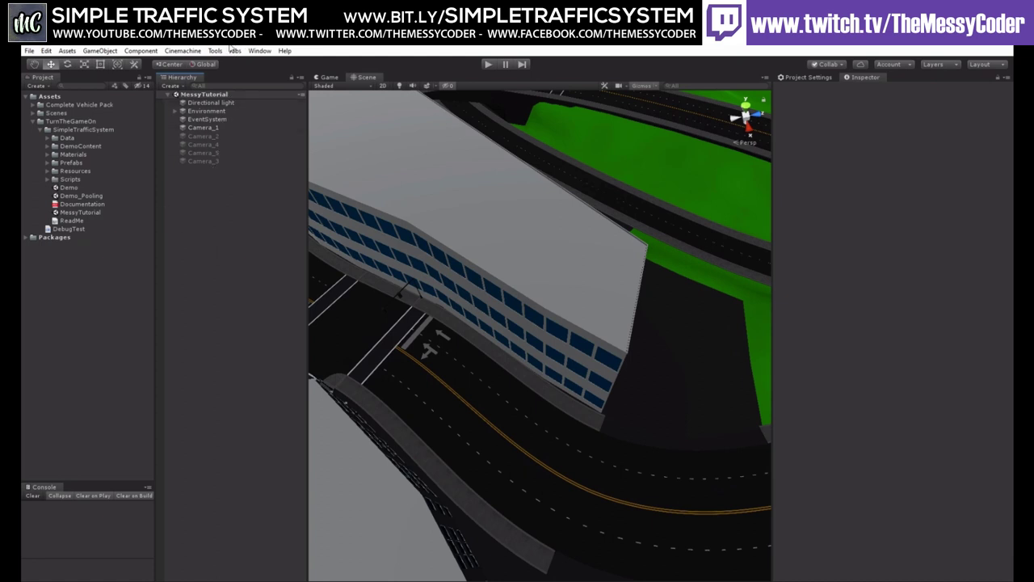
mouse_move(225, 63)
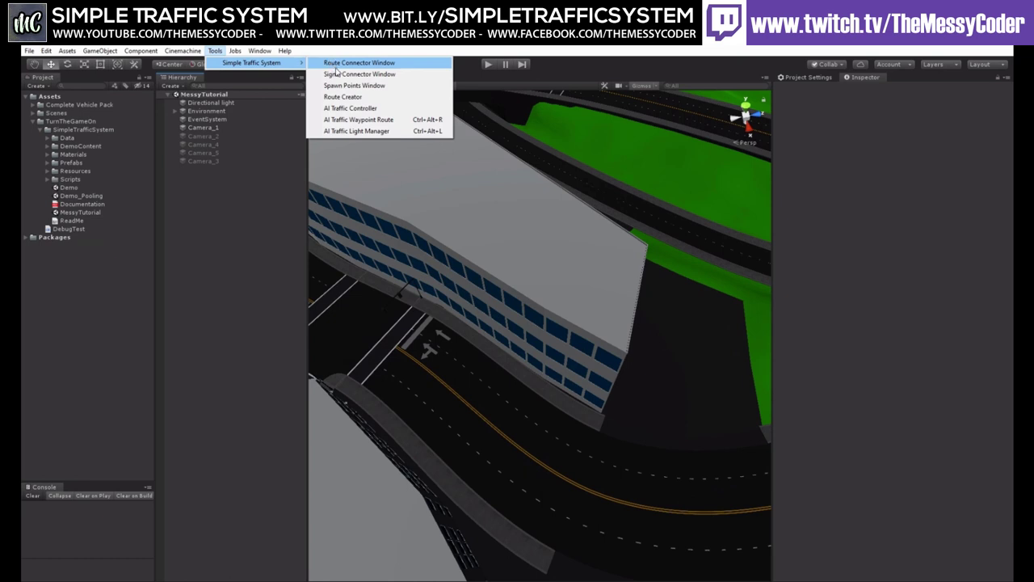
left_click(350, 108)
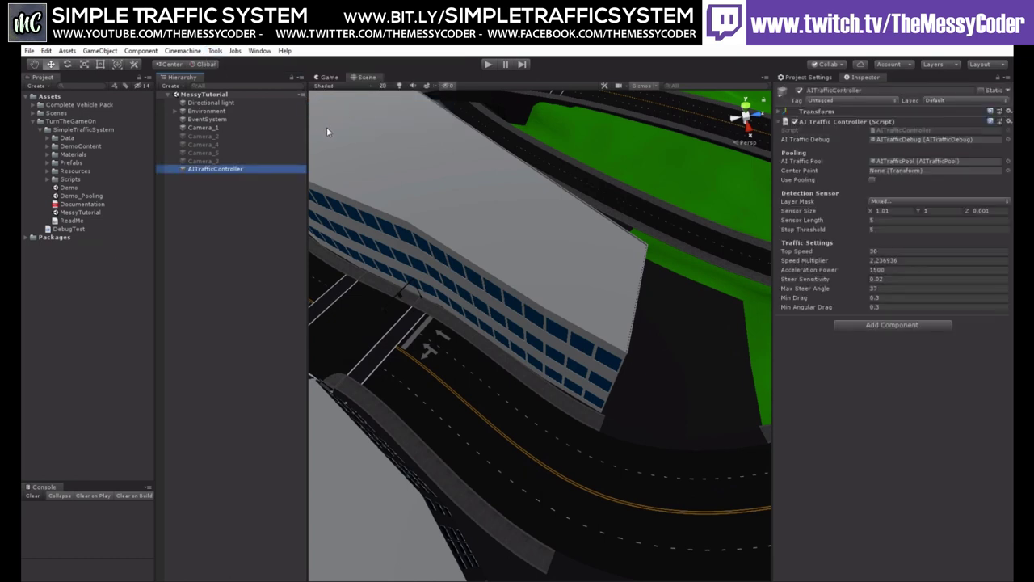
- Review the AI Traffic Controller component on the AITrafficController object, collapsing and expanding its settings
left_click(828, 122)
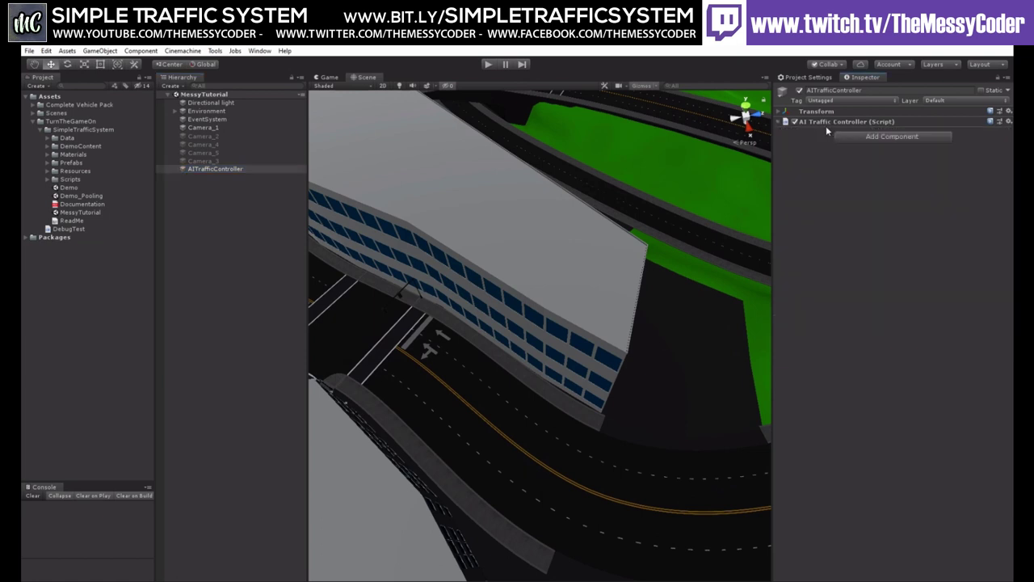
left_click(230, 212)
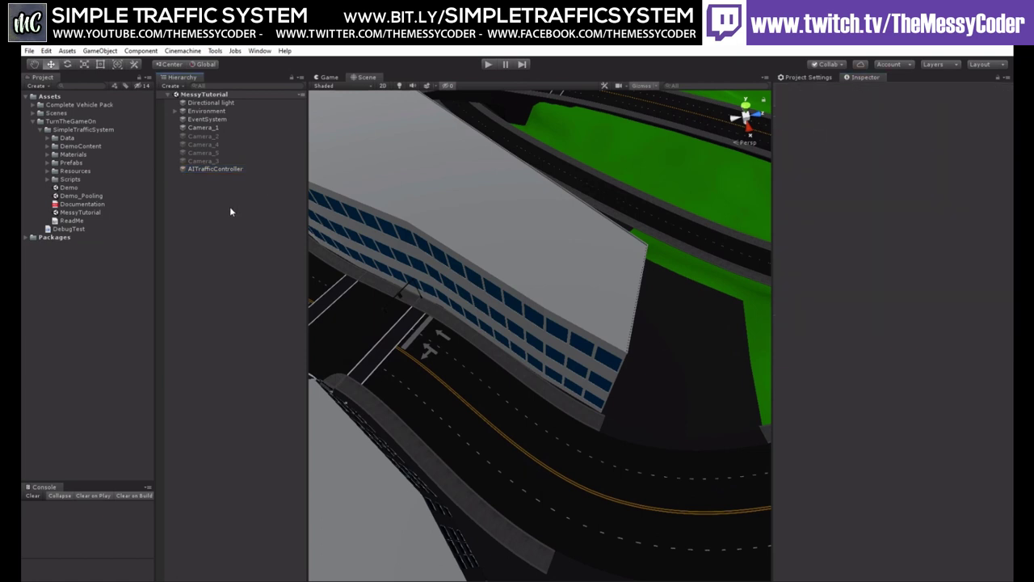
left_click(234, 169)
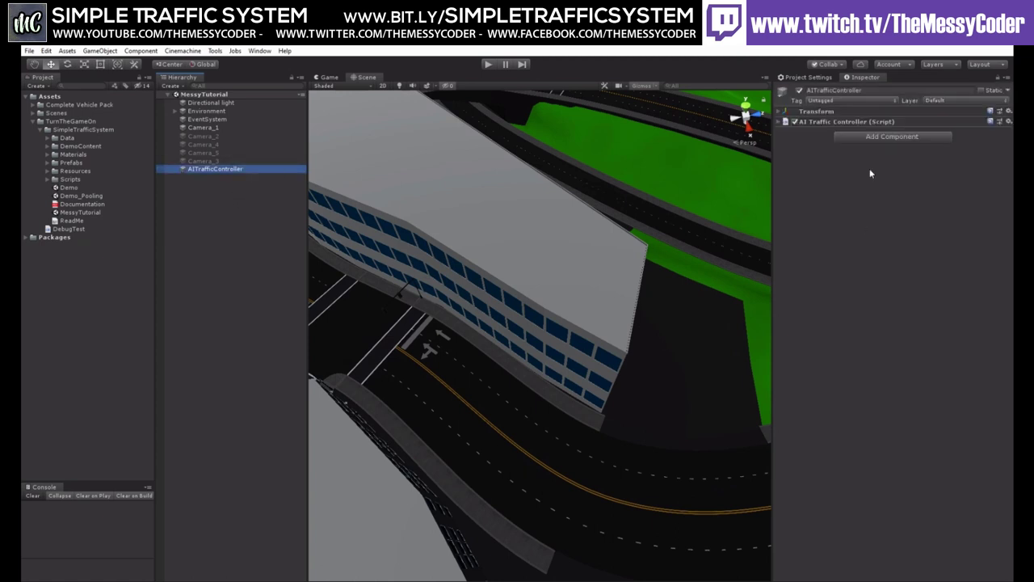
left_click(863, 123)
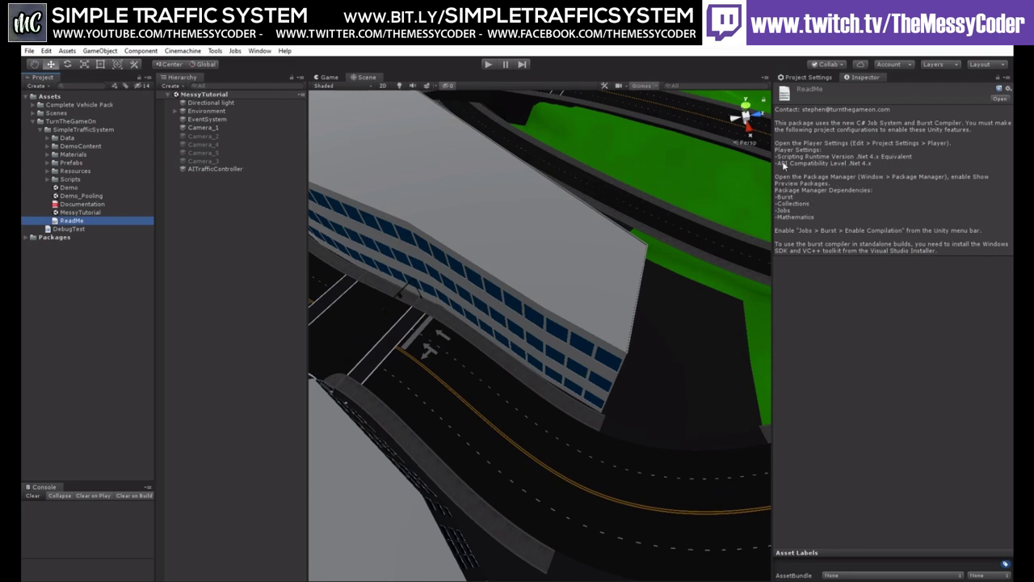
- Check the Package Manager for the dependencies named in the ReadMe and close it
left_click(259, 50)
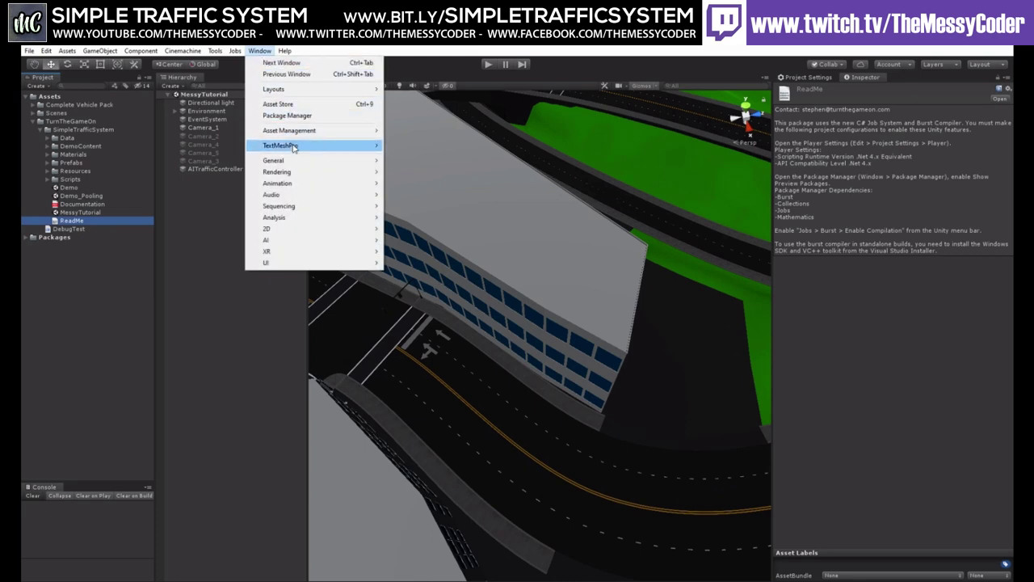
left_click(287, 115)
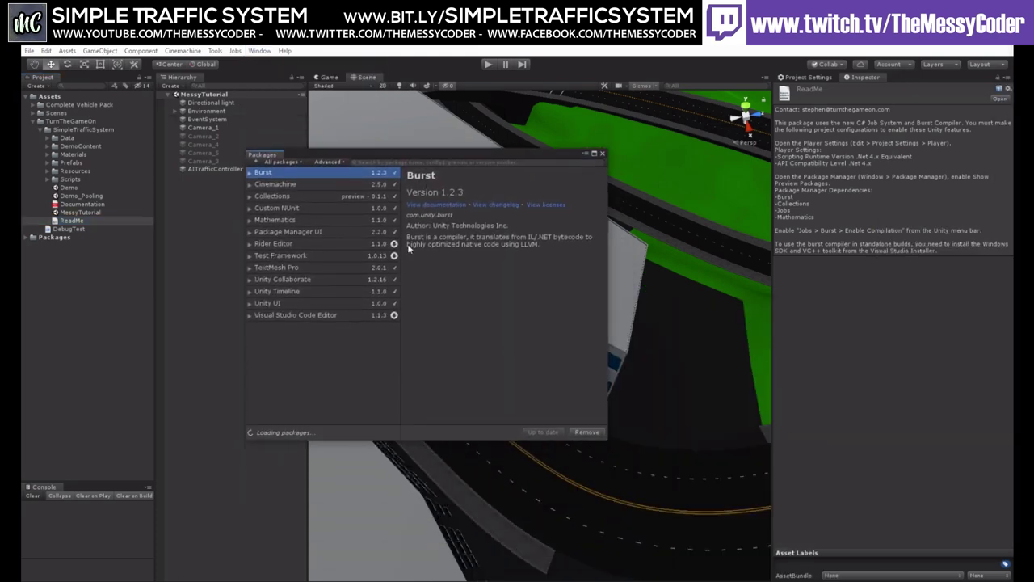
left_click(289, 218)
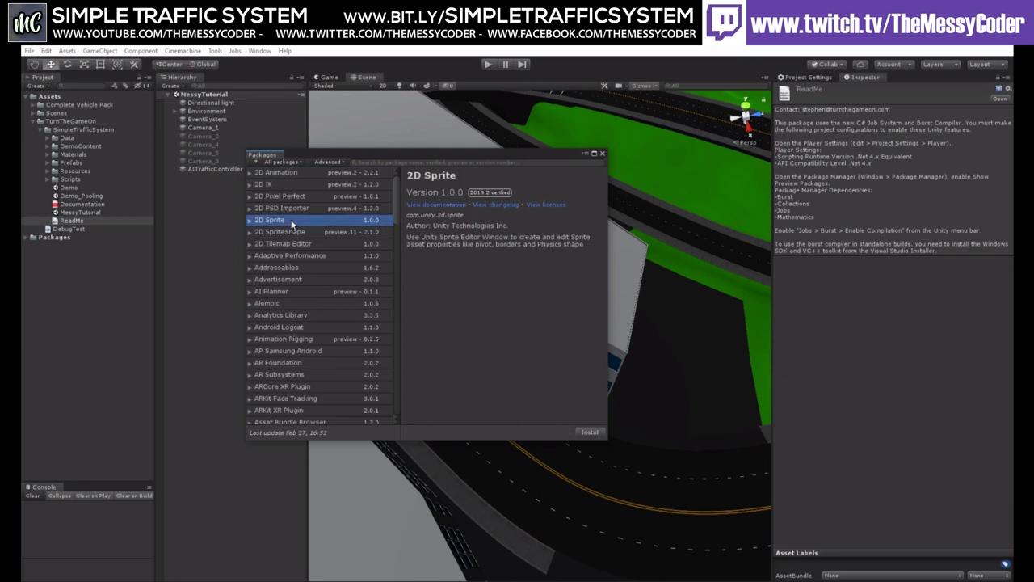
left_click(602, 154)
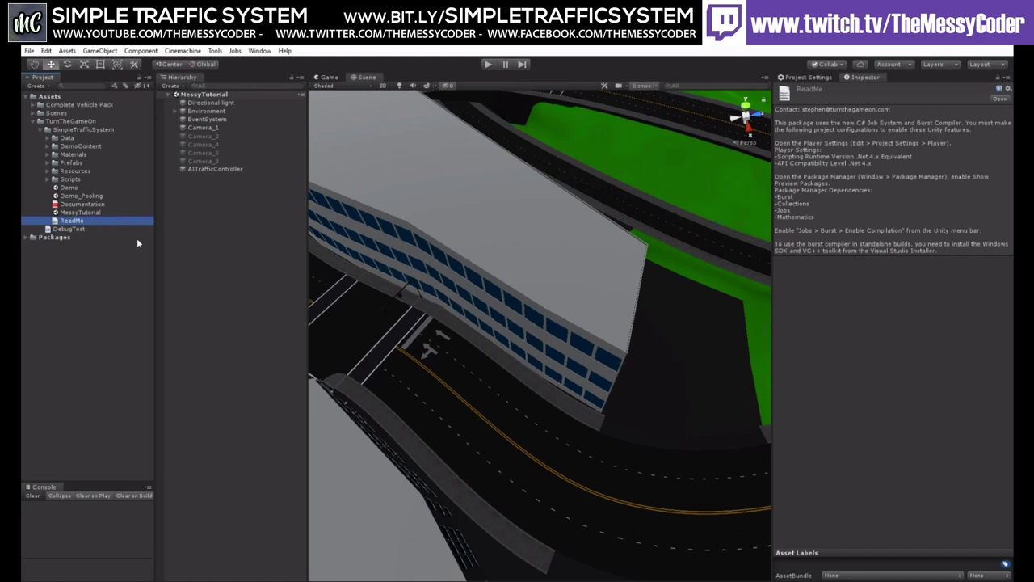
- Add an AI Traffic Waypoint Route from the Simple Traffic System tools to the scene
left_click(215, 169)
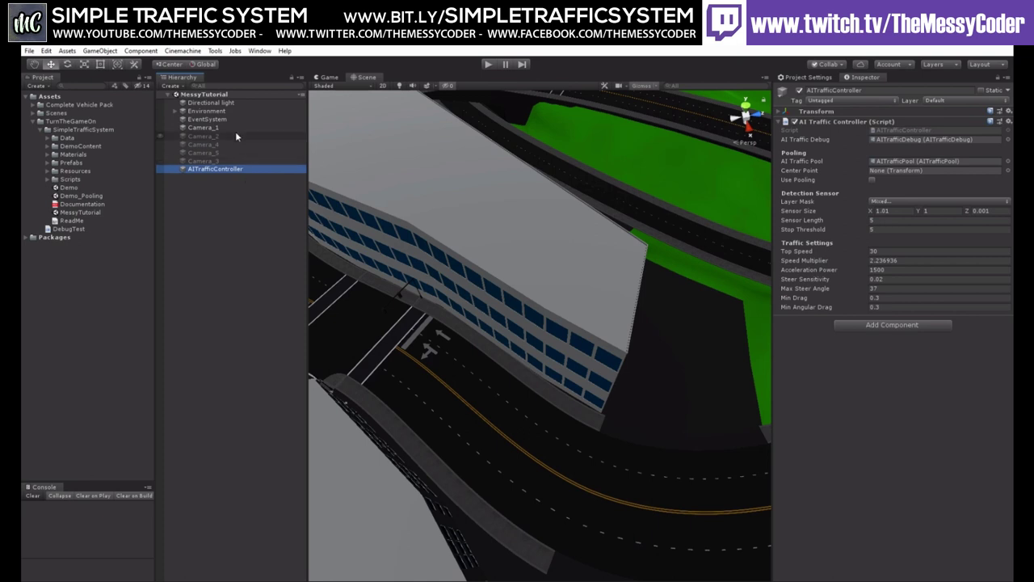
left_click(215, 50)
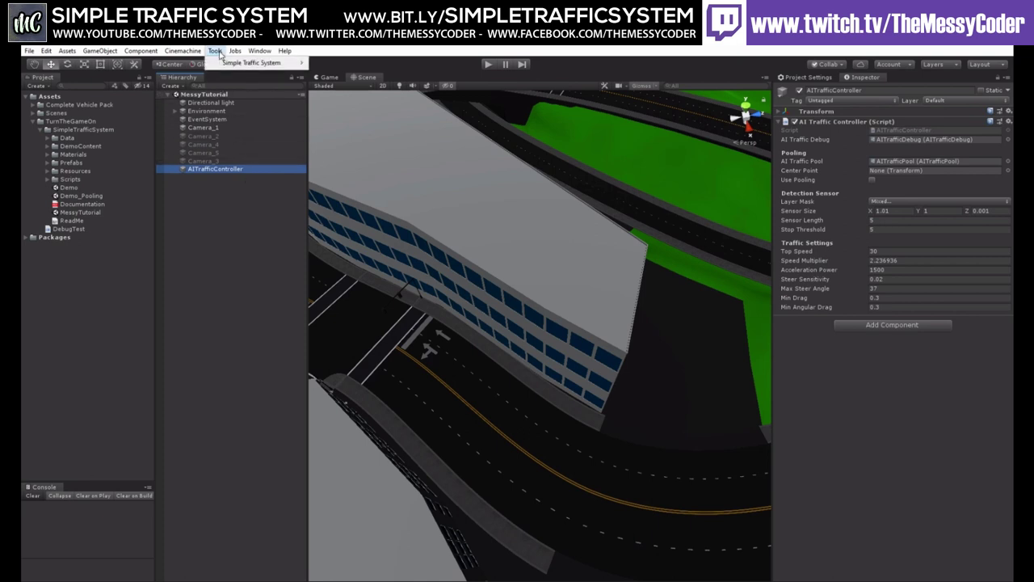
mouse_move(229, 65)
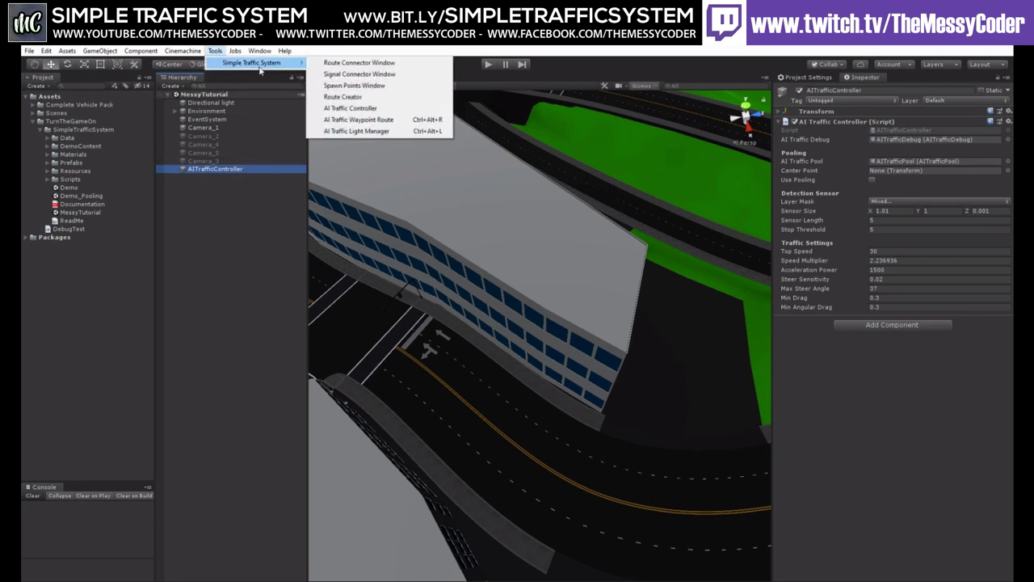
left_click(365, 123)
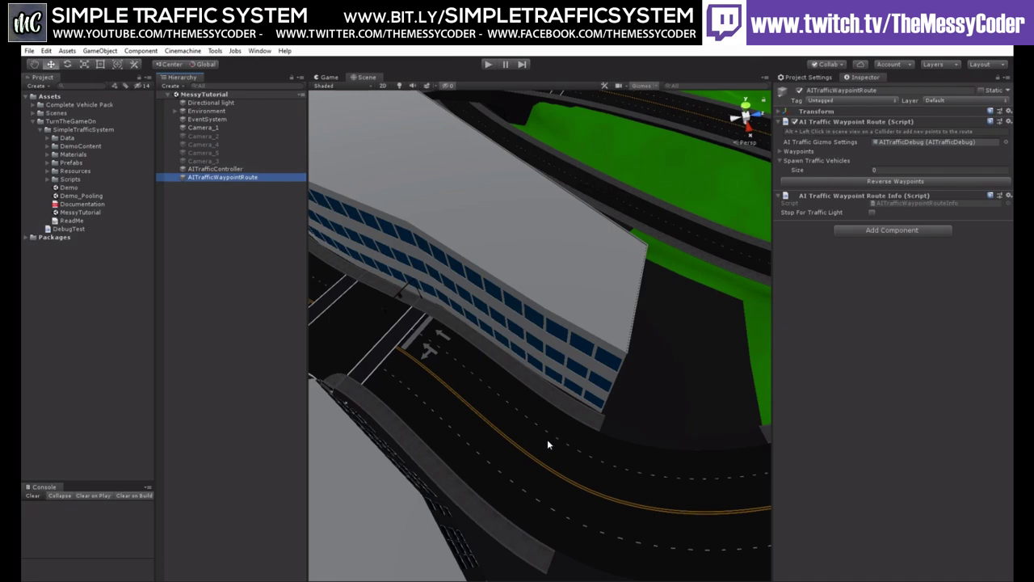
- Review the AITrafficController and AITrafficWaypointRoute objects in turn and collapse the route's Spawn Traffic Vehicles list
right_click_drag(548, 450, 470, 359)
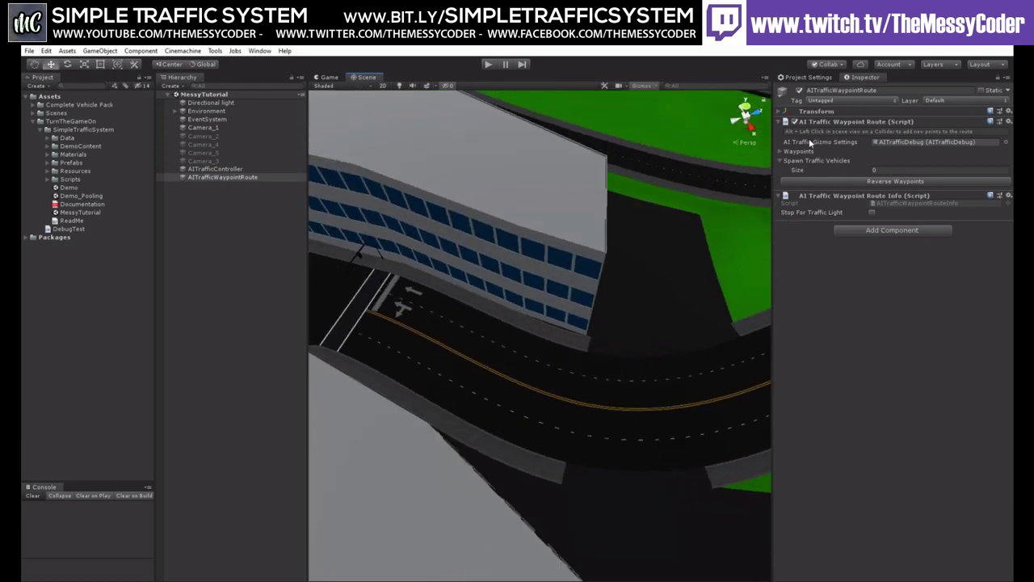
middle_click_drag(675, 399, 624, 380)
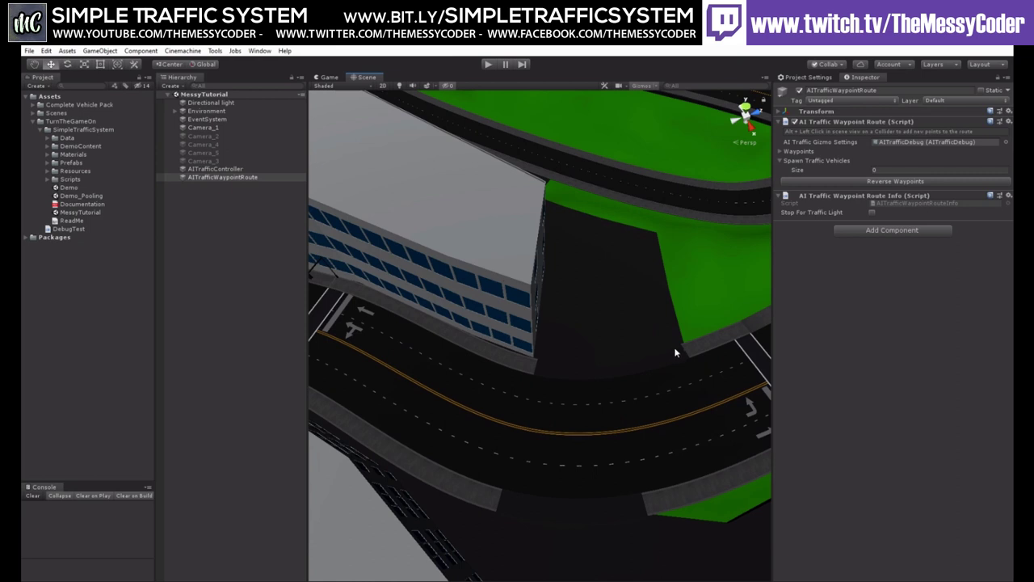
left_click(215, 168)
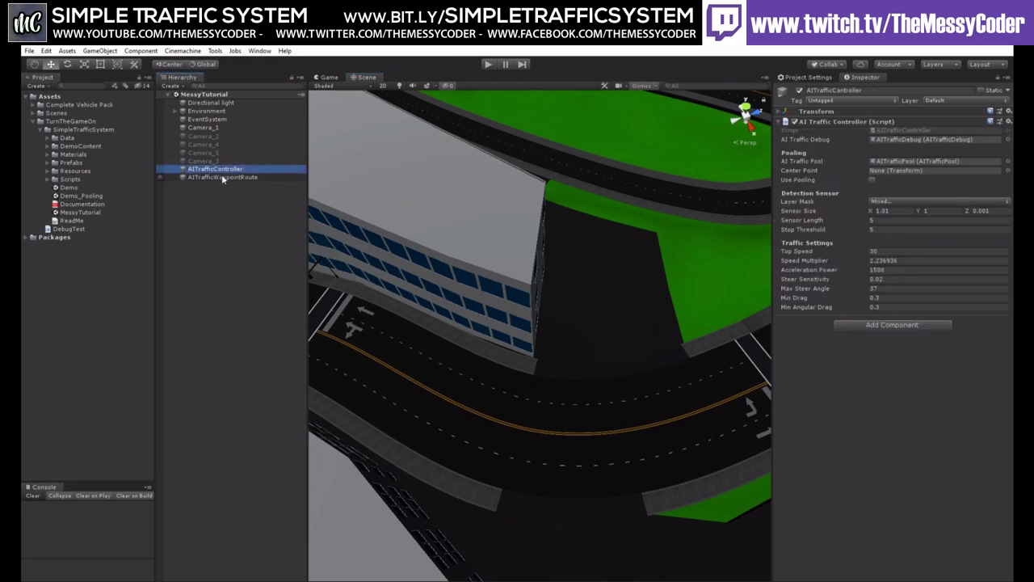
left_click(222, 177)
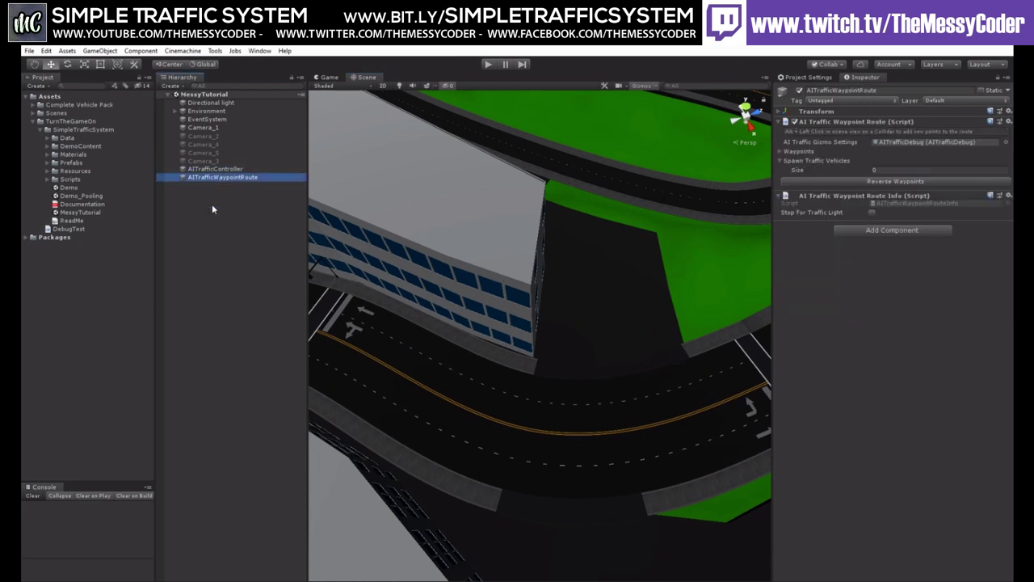
left_click(780, 160)
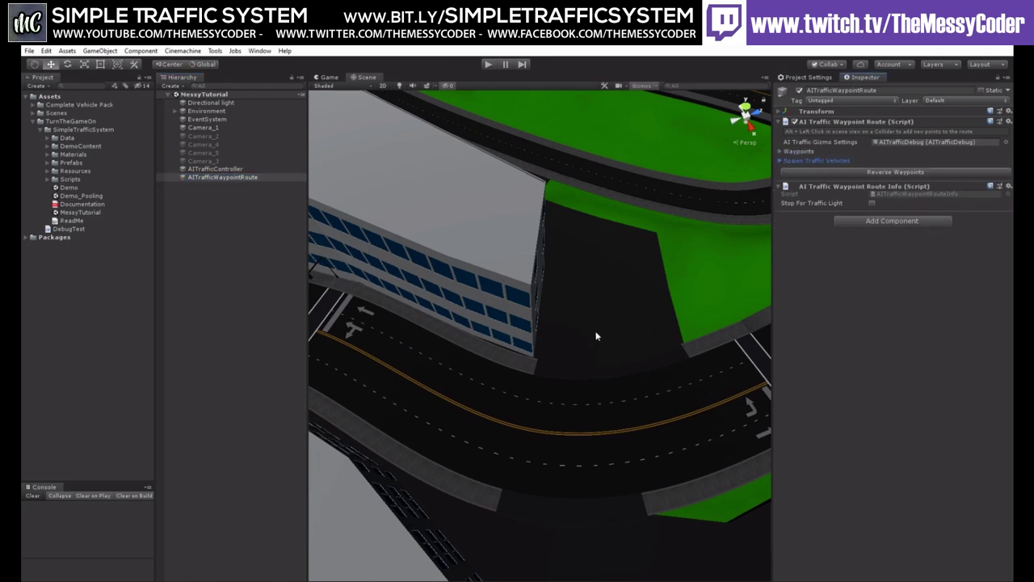
- Place 13 waypoints on the route along the lane beside the centre line, from the near crosswalk to the far junction's stop line
middle_click_drag(696, 399, 682, 411)
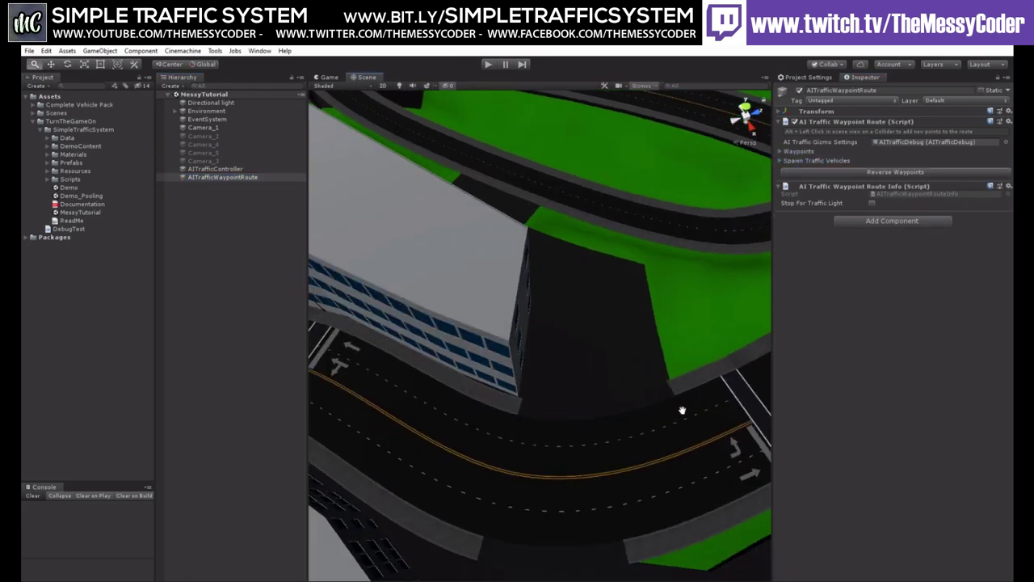
left_click_drag(682, 410, 519, 446, "alt")
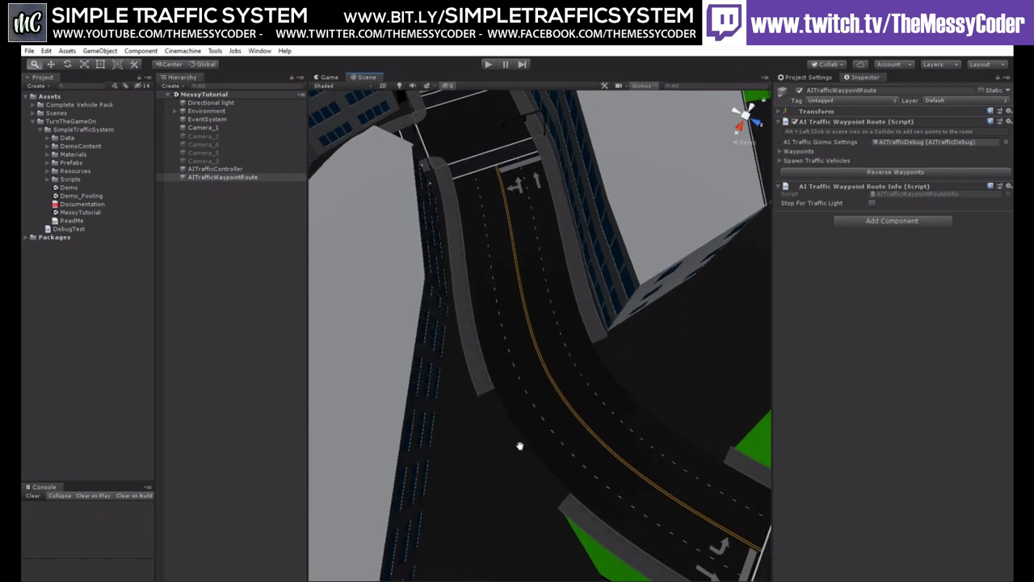
middle_click_drag(520, 446, 473, 412)
left_click(708, 488, "alt")
left_click(675, 470, "alt")
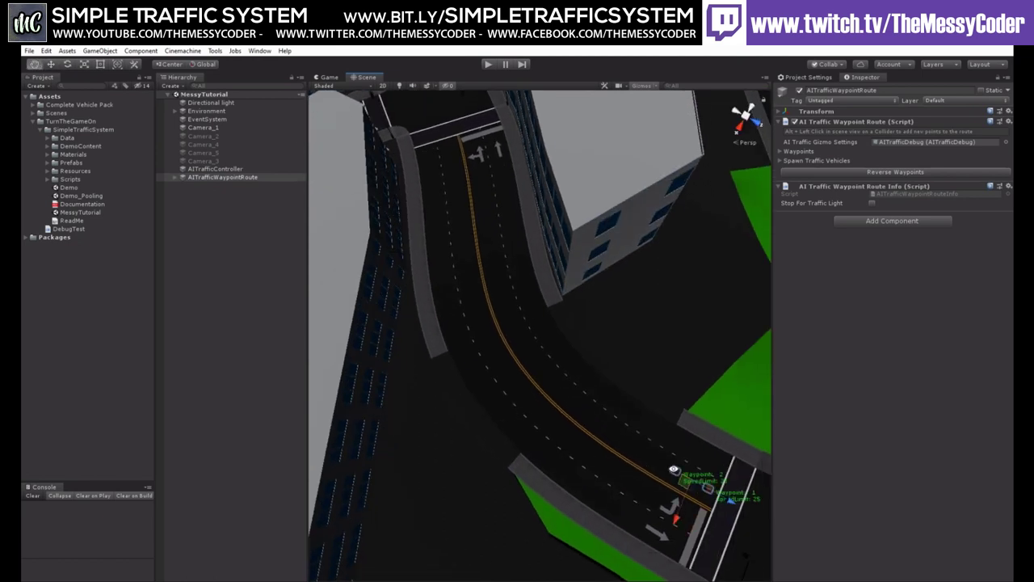
left_click(629, 446, "alt")
left_click(599, 415, "alt")
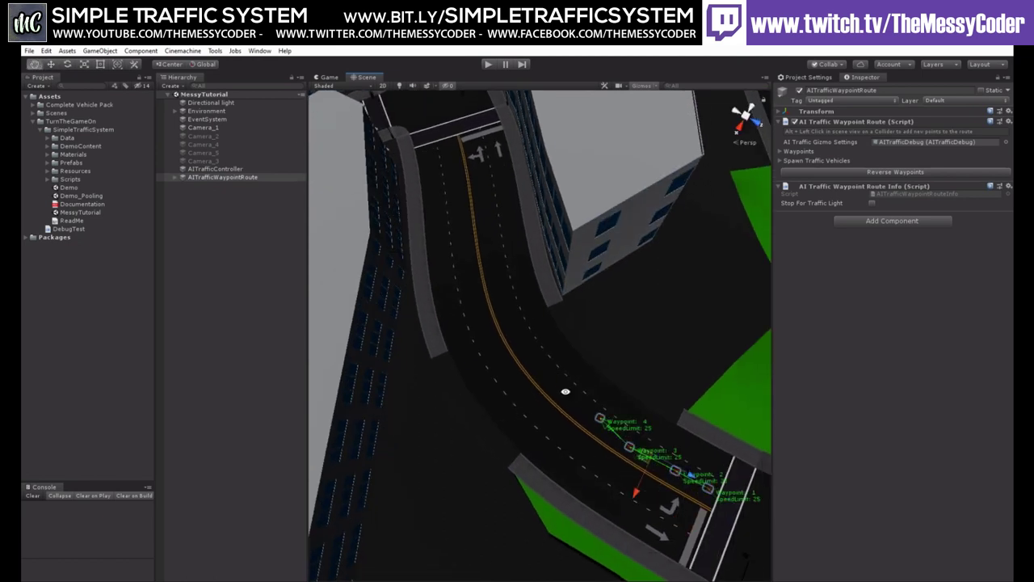
left_click(566, 392, "alt")
left_click(541, 357, "alt")
left_click(517, 332, "alt")
left_click(505, 295, "alt")
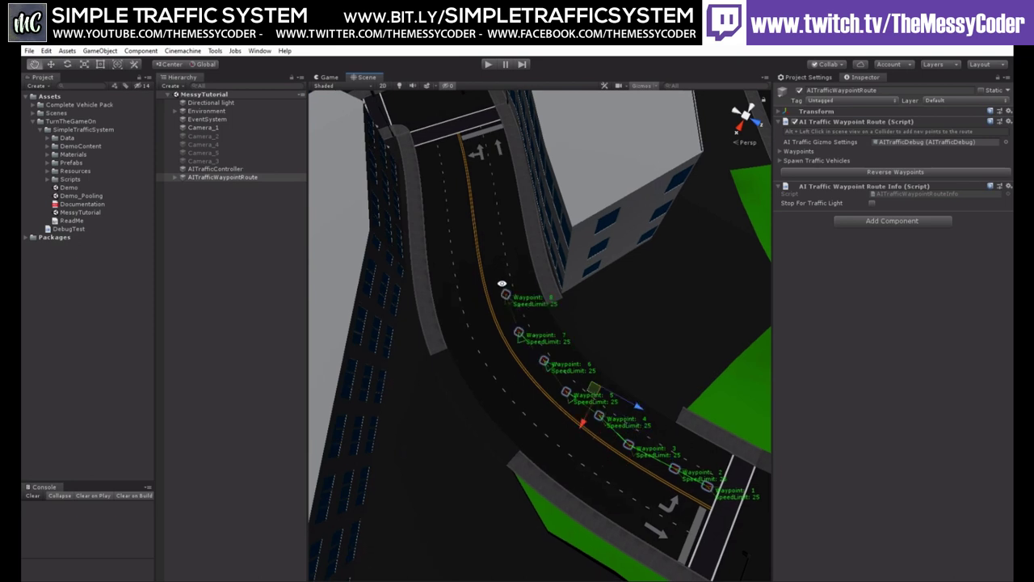
left_click(495, 263, "alt")
left_click(492, 231, "alt")
left_click(483, 192, "alt")
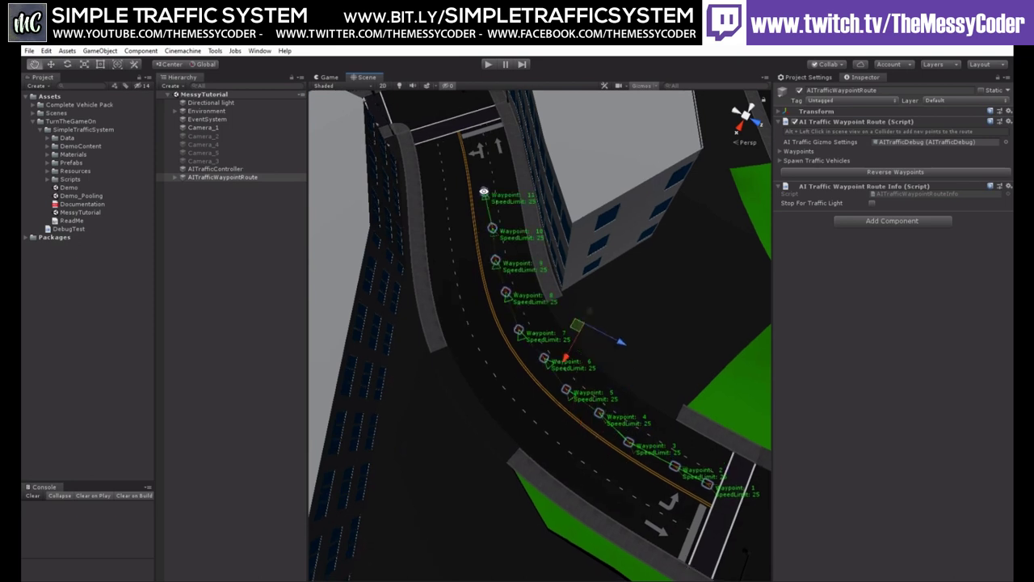
left_click(481, 170, "alt")
left_click(475, 141, "alt")
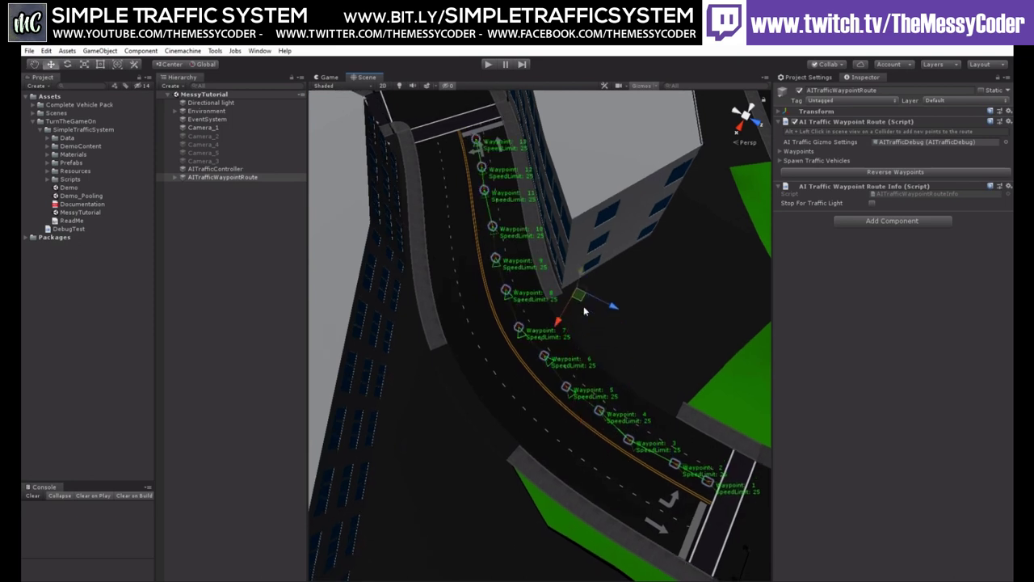
- Expand the waypoint route and examine AITrafficWaypoint 1's Box Collider and On Reach Waypoint Settings
left_click(175, 177)
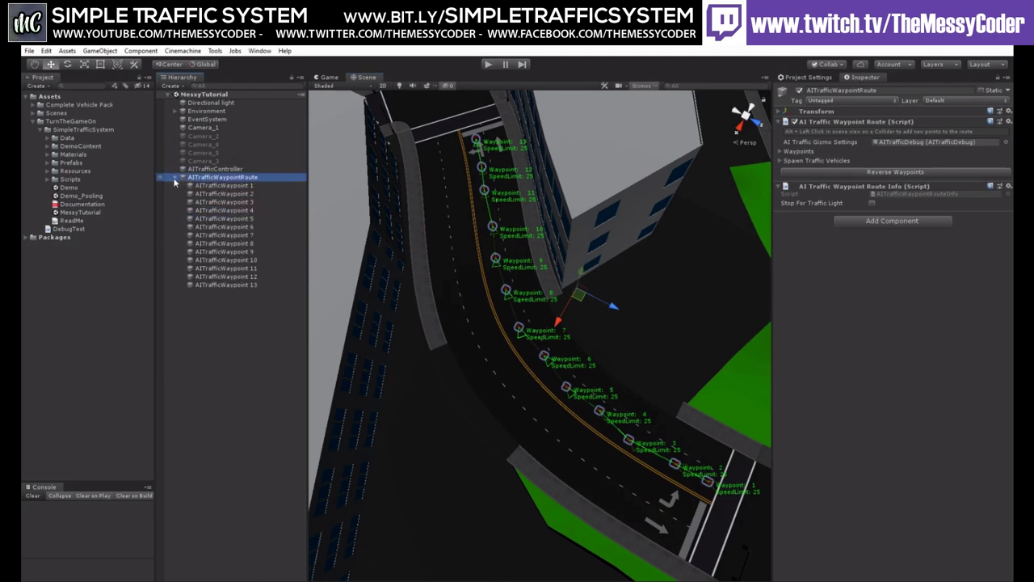
left_click(220, 186)
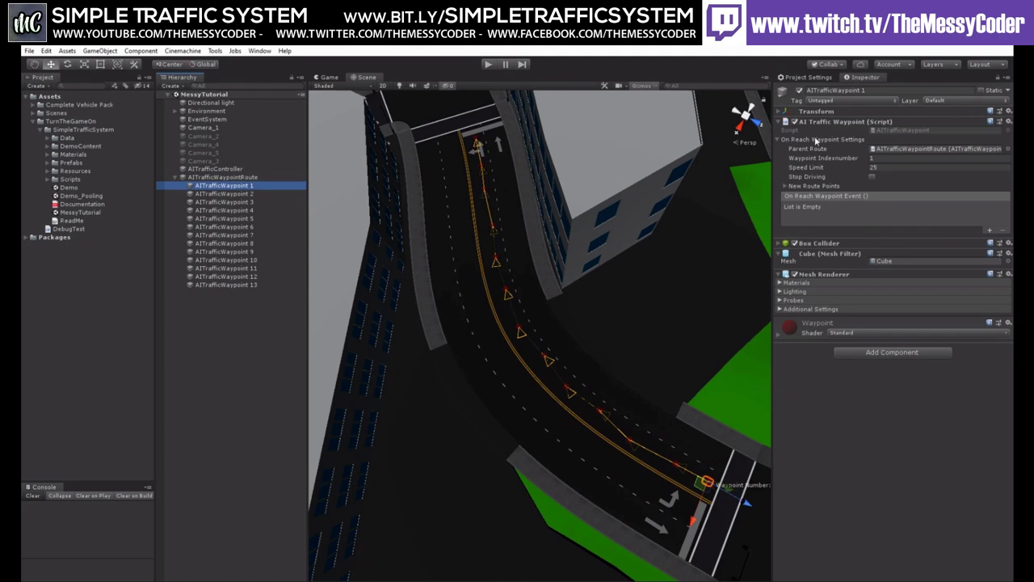
left_click(829, 243)
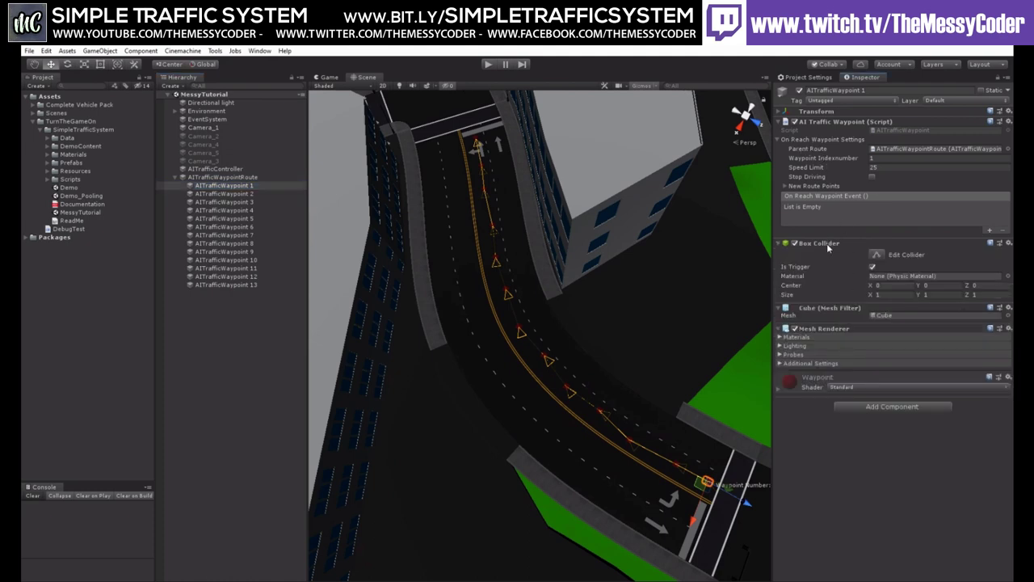
left_click(828, 245)
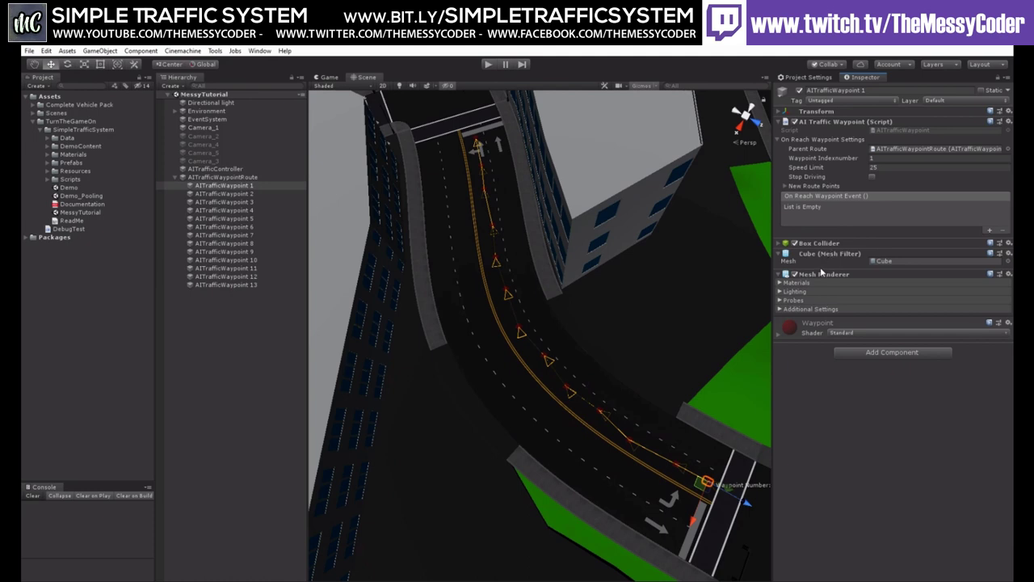
left_click(782, 141)
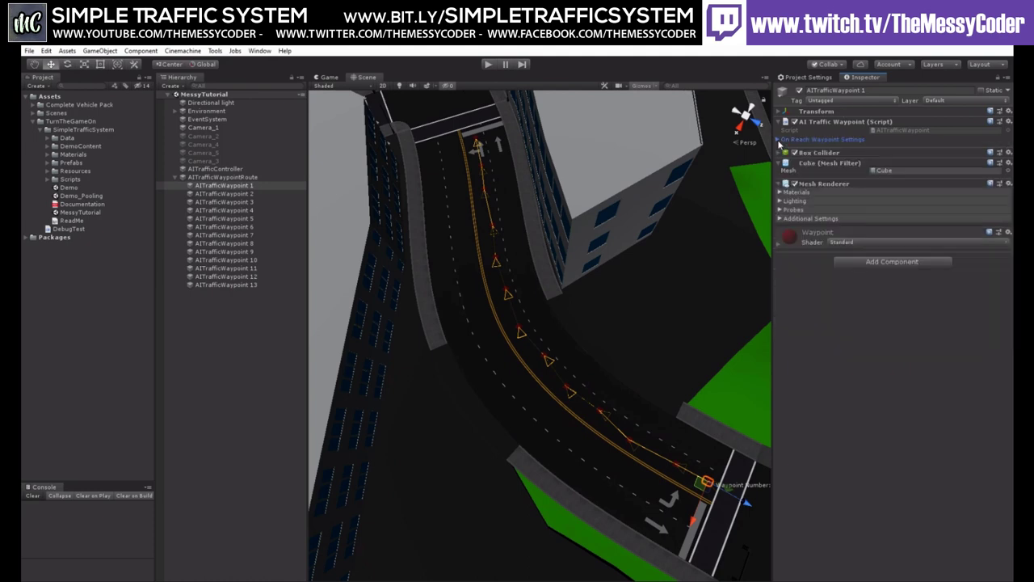
left_click(782, 140)
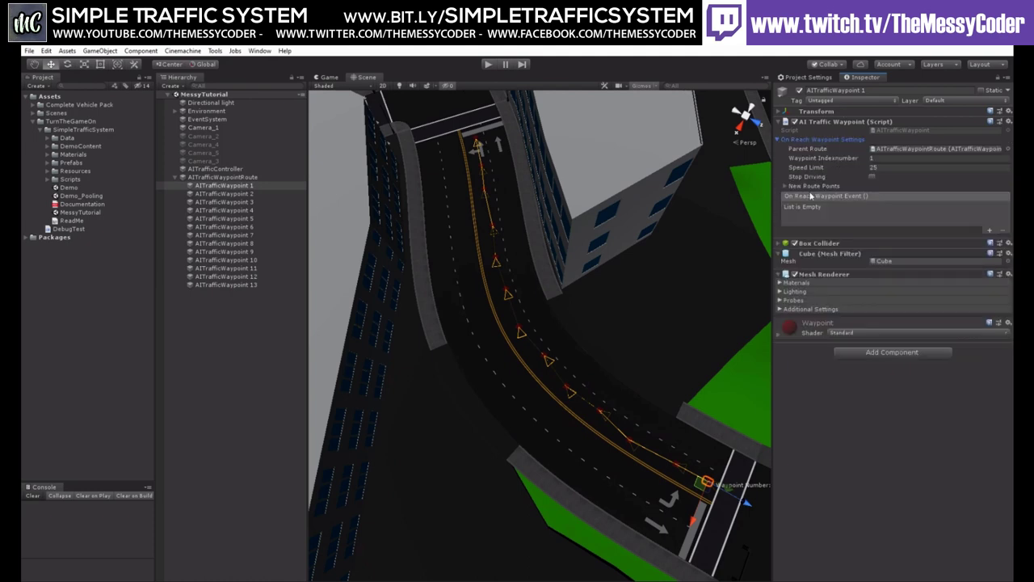
- Examine the New Route Points list and Speed Limit setting of AITrafficWaypoint 1
left_click(786, 187)
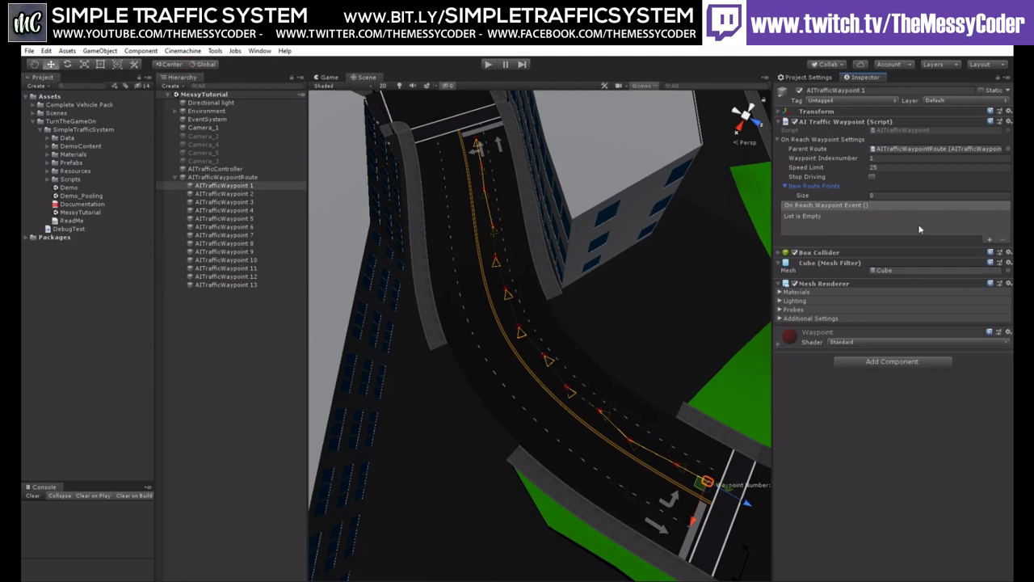
left_click(785, 186)
left_click(873, 167)
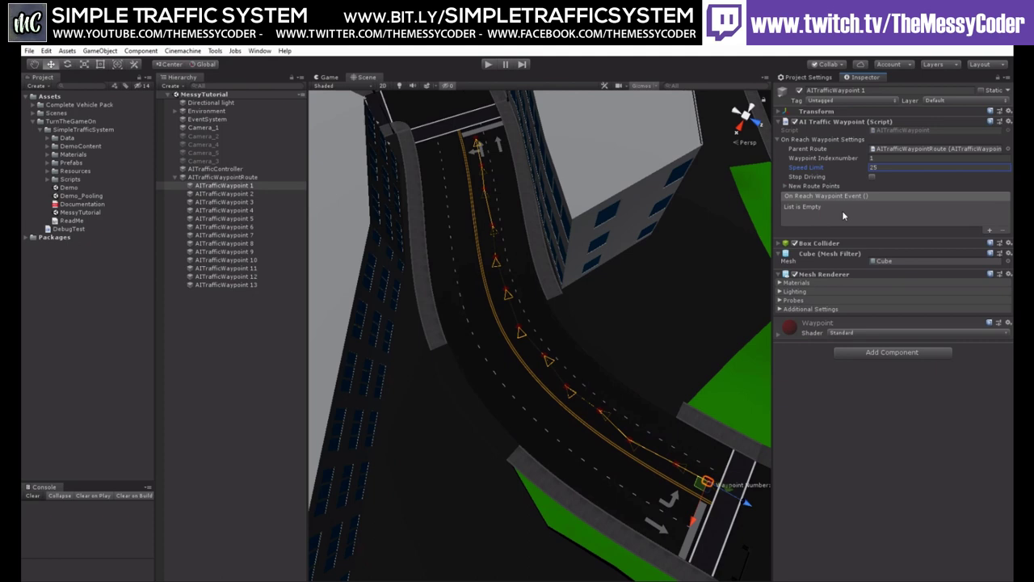
- Add the AITrafficCar_White prefab to the waypoint route's Spawn Traffic Vehicles list
left_click(244, 177)
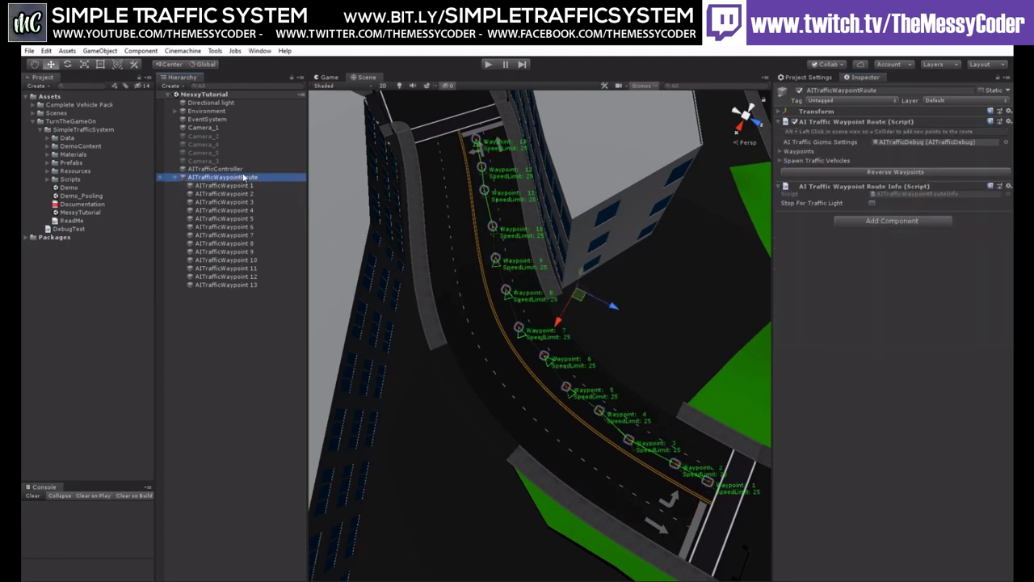
left_click(781, 160)
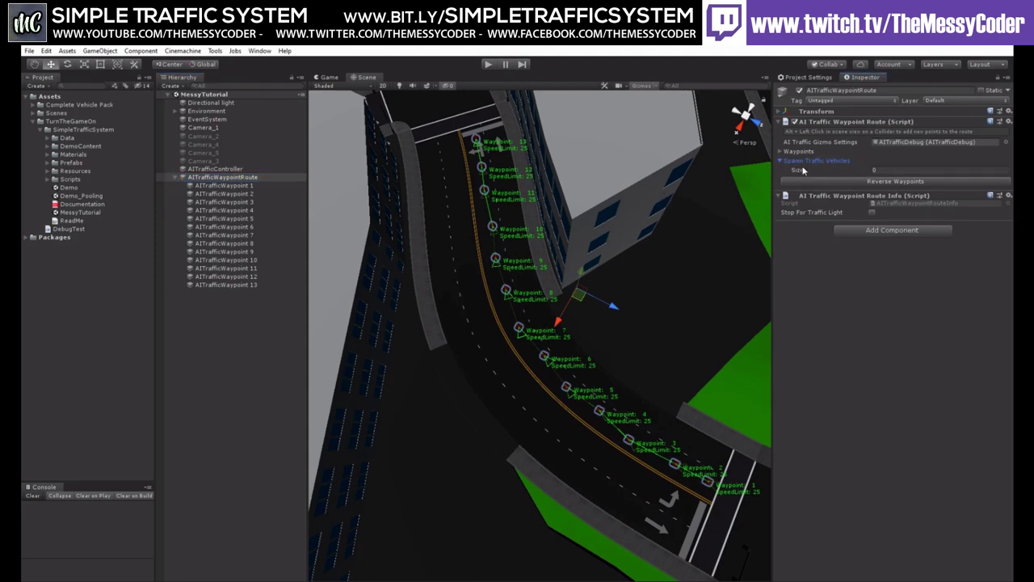
left_click(49, 163)
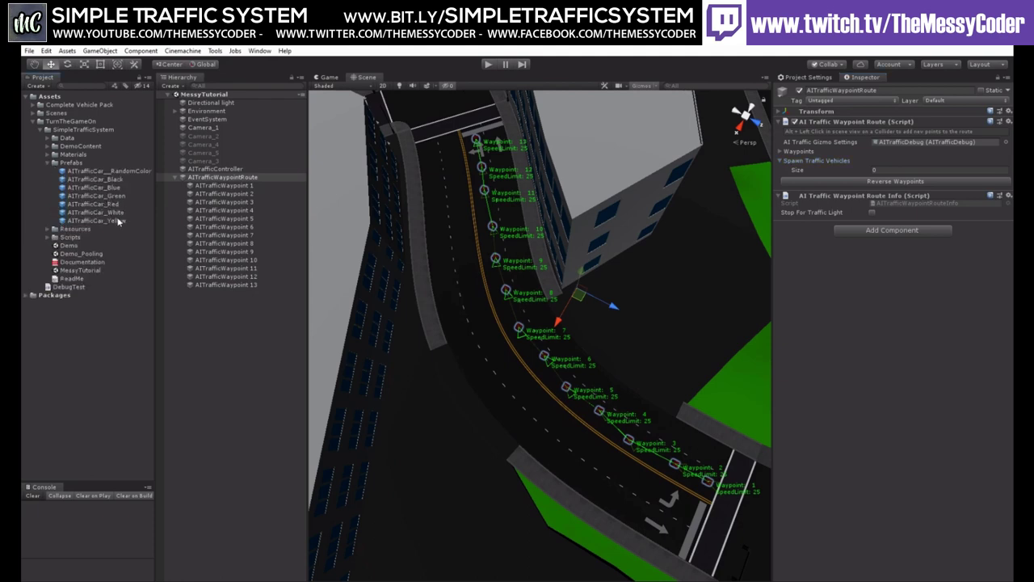
left_click_drag(95, 212, 832, 163)
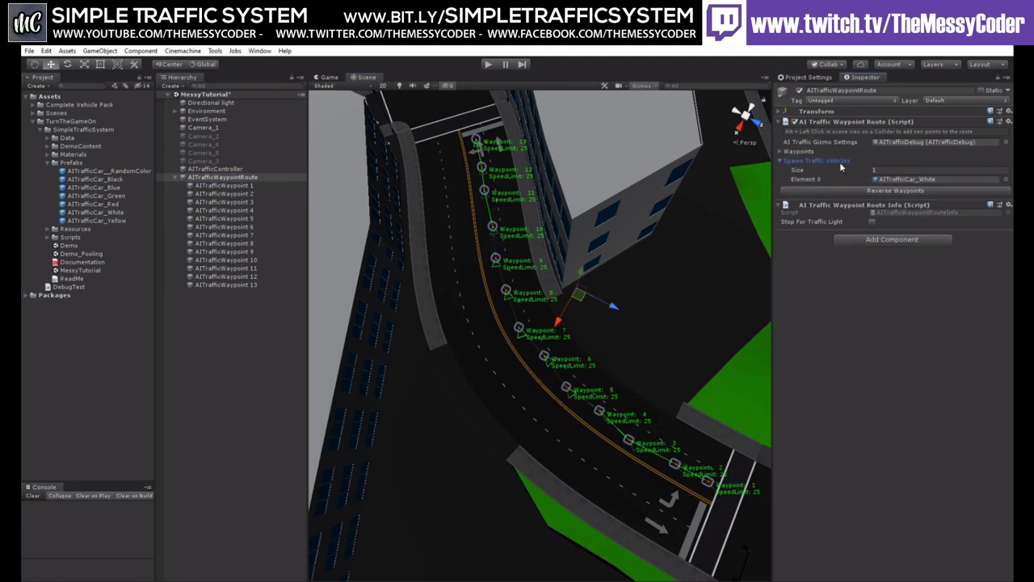
- Play the scene, follow the white car along the waypoint route in the Scene view, and stop playback
left_click(486, 65)
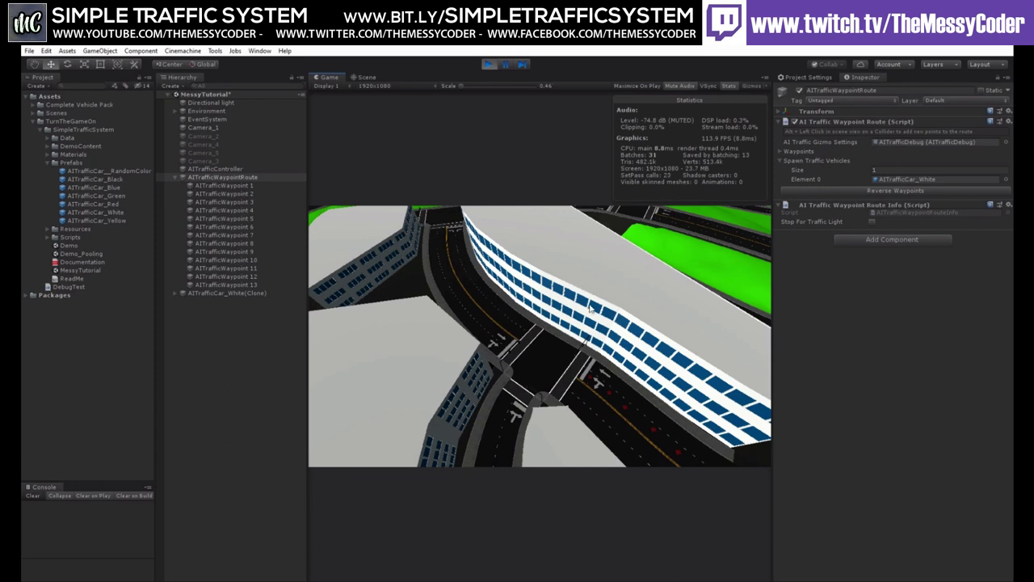
left_click(362, 78)
right_click_drag(416, 136, 555, 306)
middle_click_drag(555, 305, 538, 275)
scroll(539, 275, "up", 4)
right_click_drag(539, 275, 557, 265)
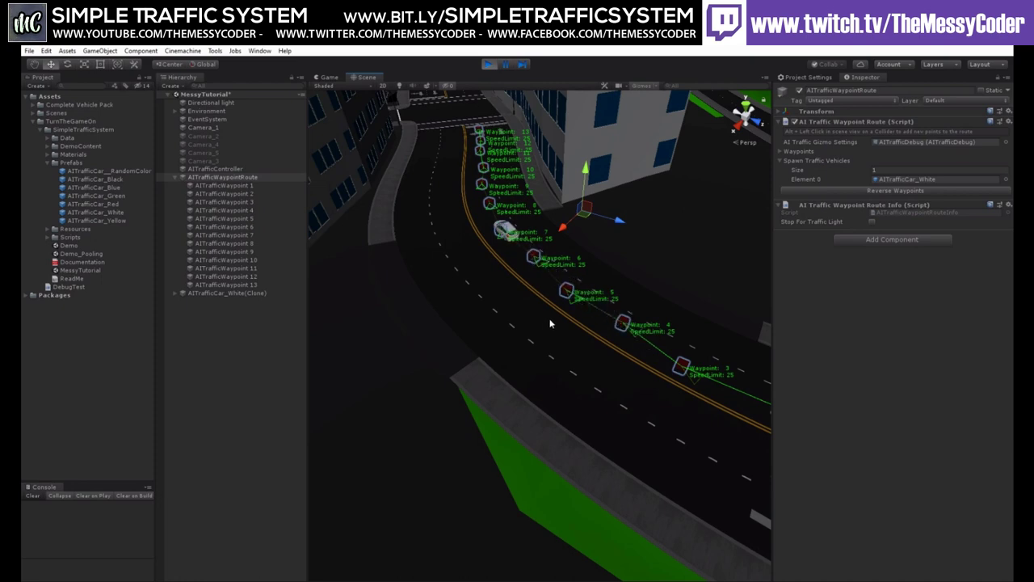
middle_click_drag(497, 310, 589, 362)
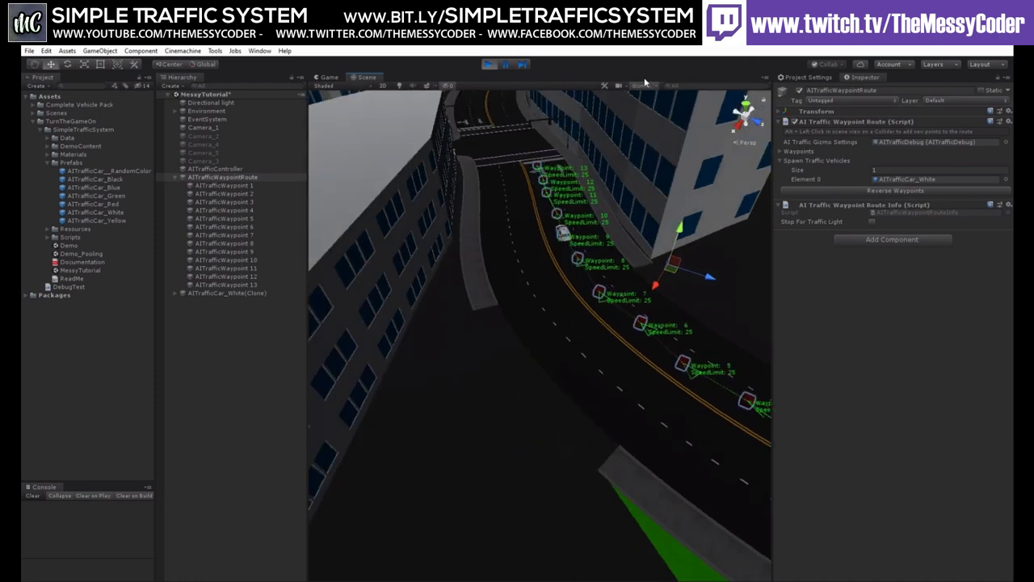
left_click(642, 86)
right_click_drag(485, 279, 515, 276)
middle_click_drag(515, 276, 524, 275)
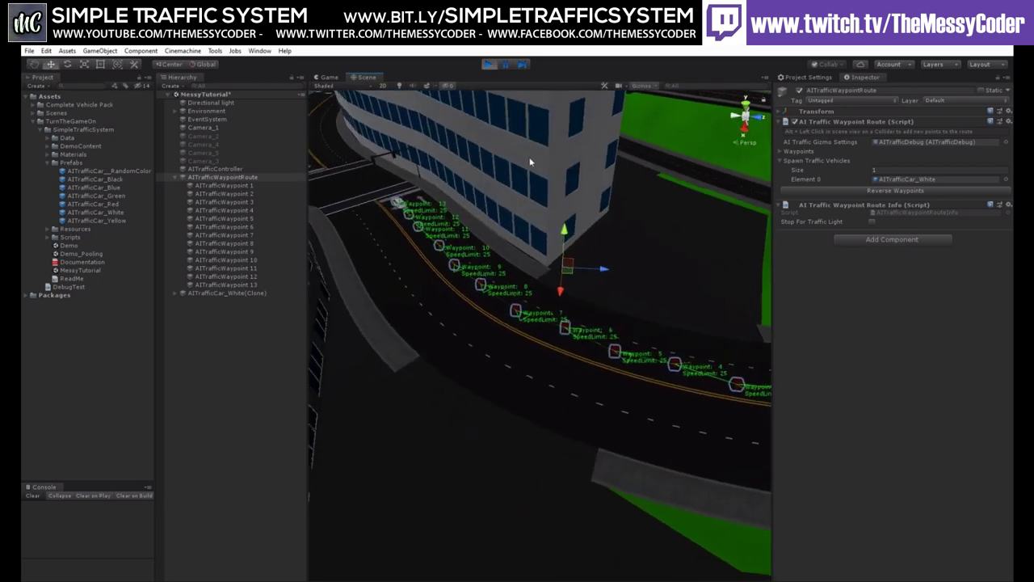
left_click(487, 64)
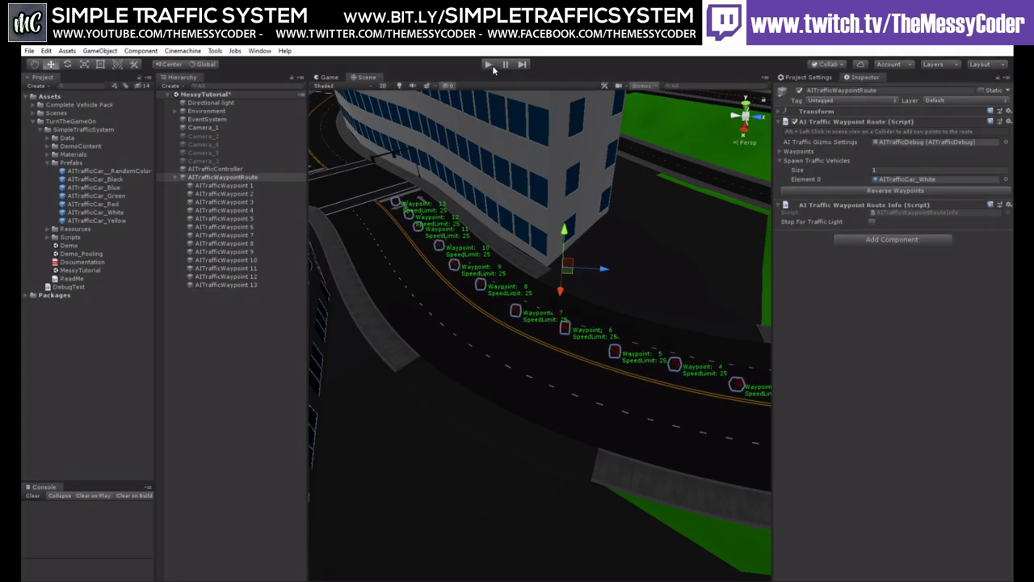
- Move AITrafficWaypoint 6 slightly toward the road's centre line and enable its Stop Driving option
left_click(249, 226)
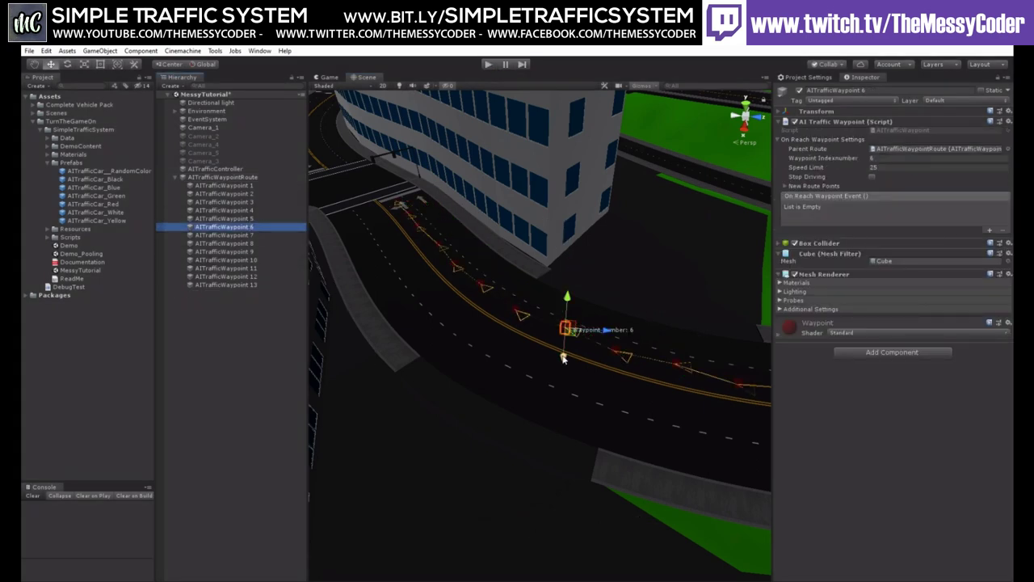
left_click_drag(564, 356, 563, 360)
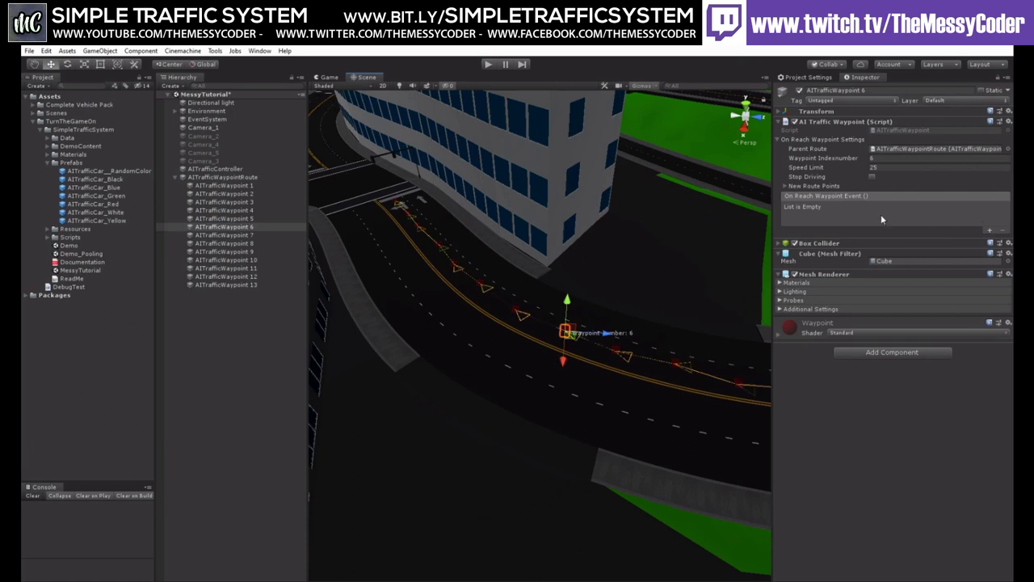
left_click(872, 175)
- Test the stop at waypoint 6 in play mode, docking the Game view beside the Console, and end playback
left_click(488, 63)
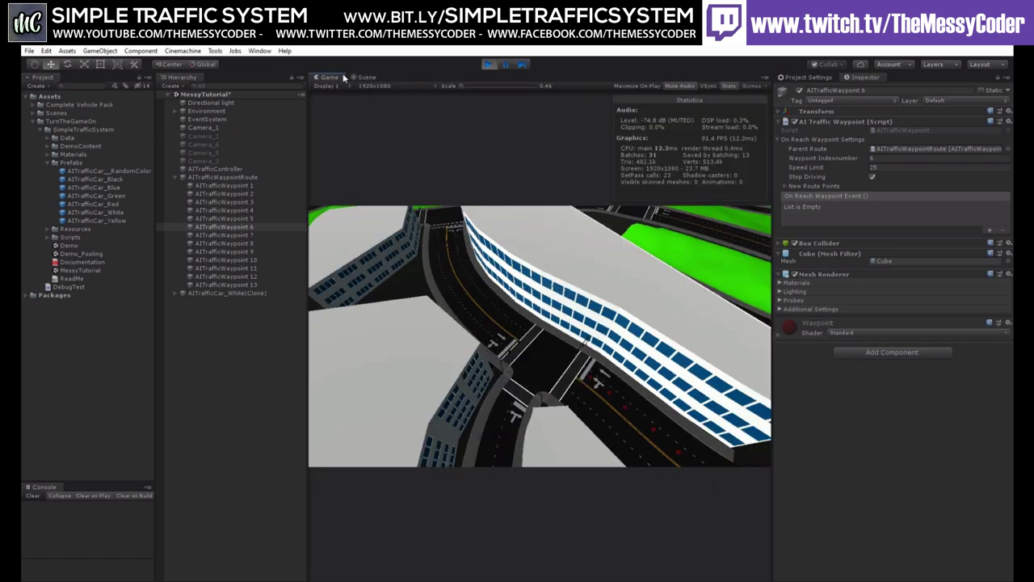
left_click_drag(344, 77, 89, 479)
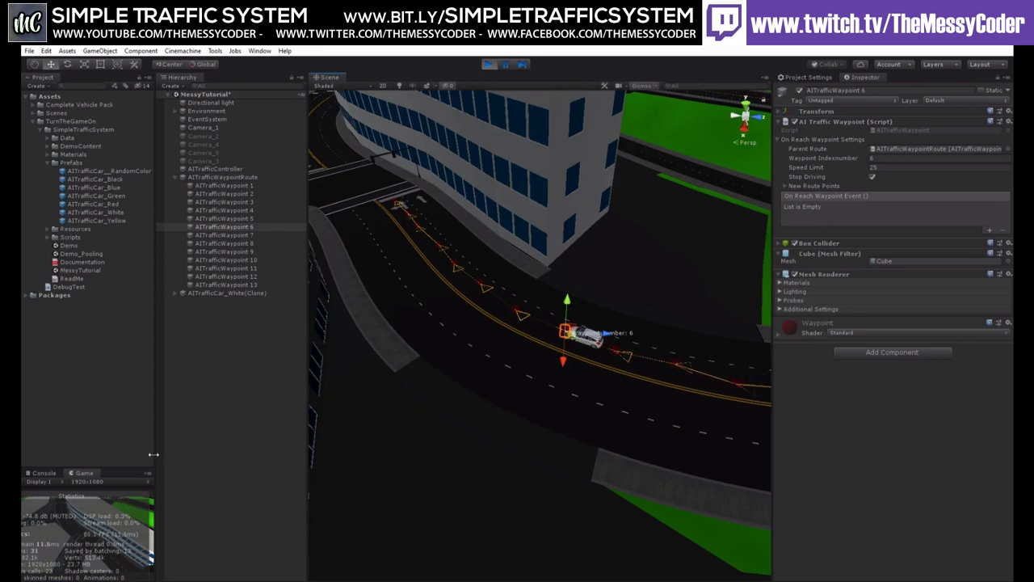
left_click(490, 65)
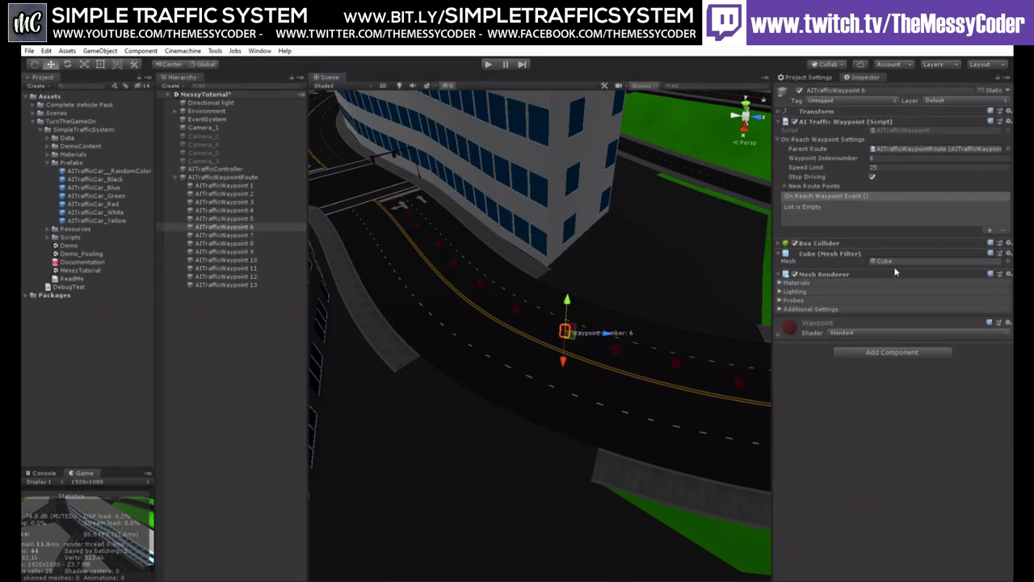
- Add an empty On Reach Waypoint Event entry and the DebugTest script to AITrafficWaypoint 6
left_click(990, 231)
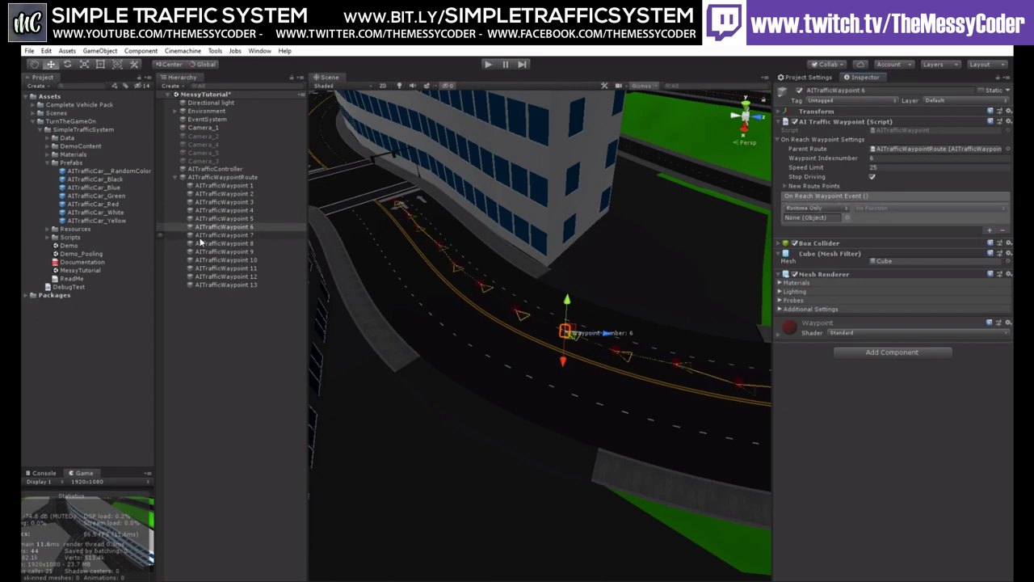
left_click_drag(66, 292, 878, 388)
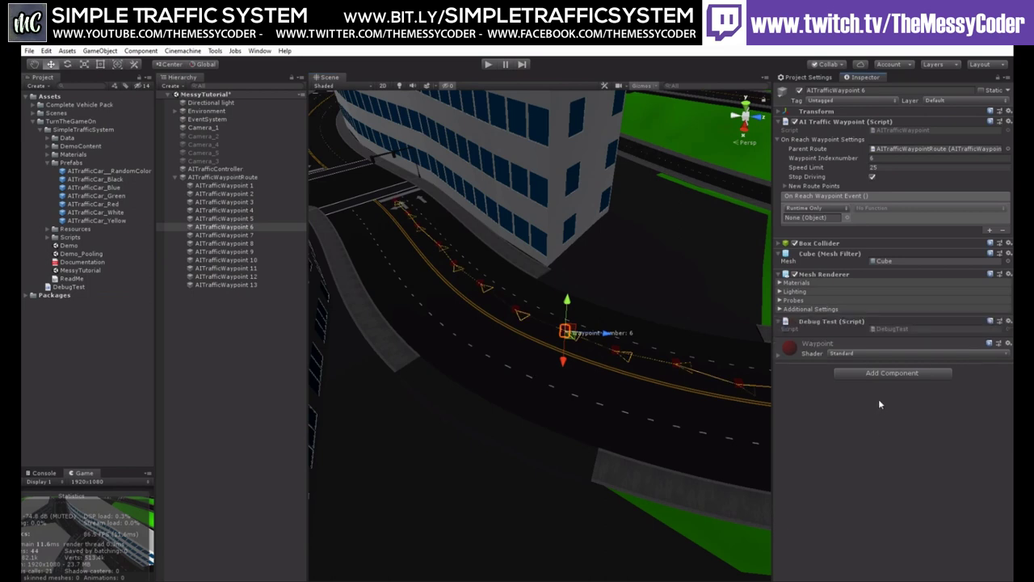
- Open the DebugTest script in Visual Studio, review its Test method, and return to Unity
double_click(894, 328)
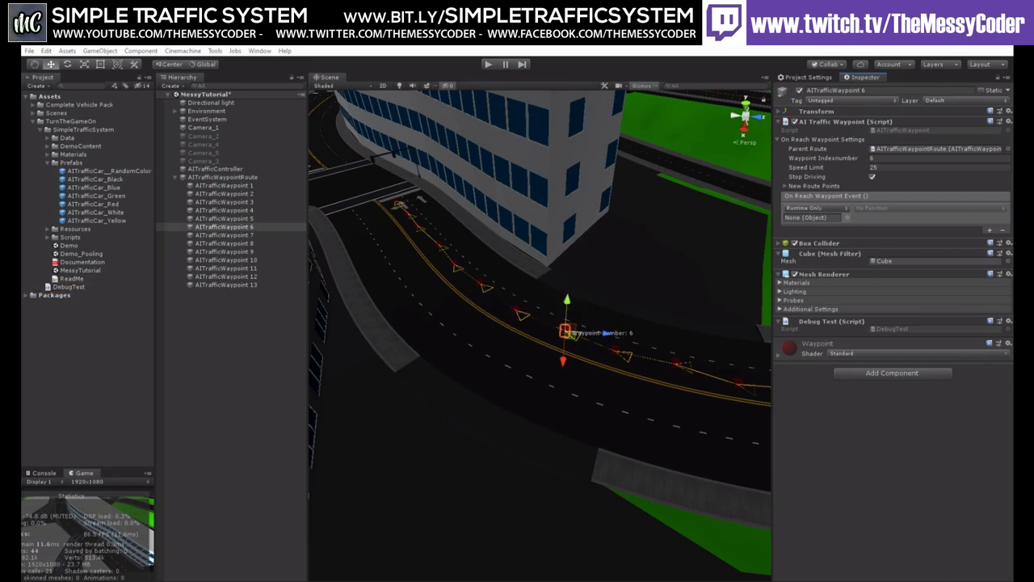
left_click_drag(1033, 291, 1033, 148)
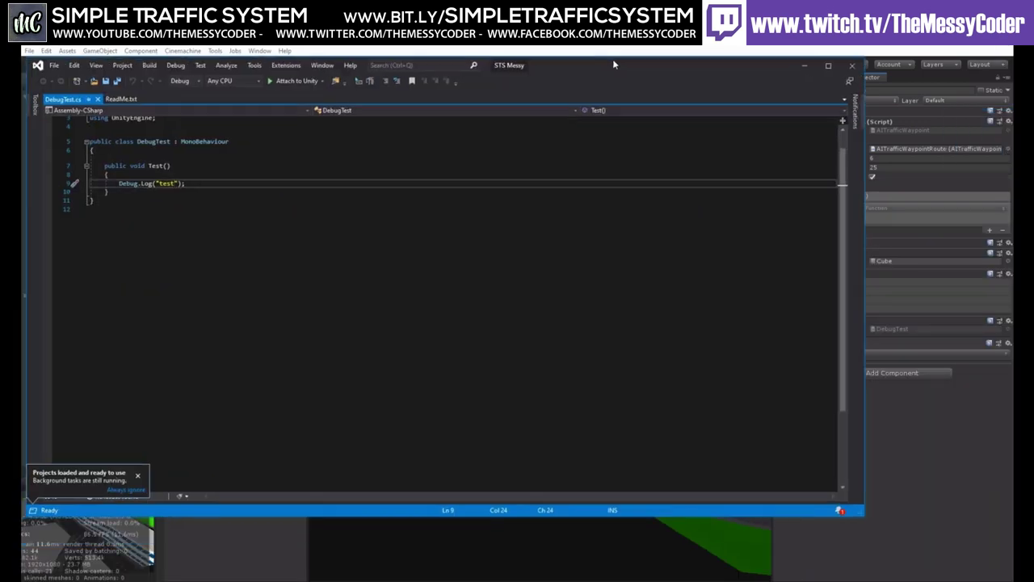
left_click_drag(253, 194, 206, 203)
left_click(303, 211)
left_click(838, 84)
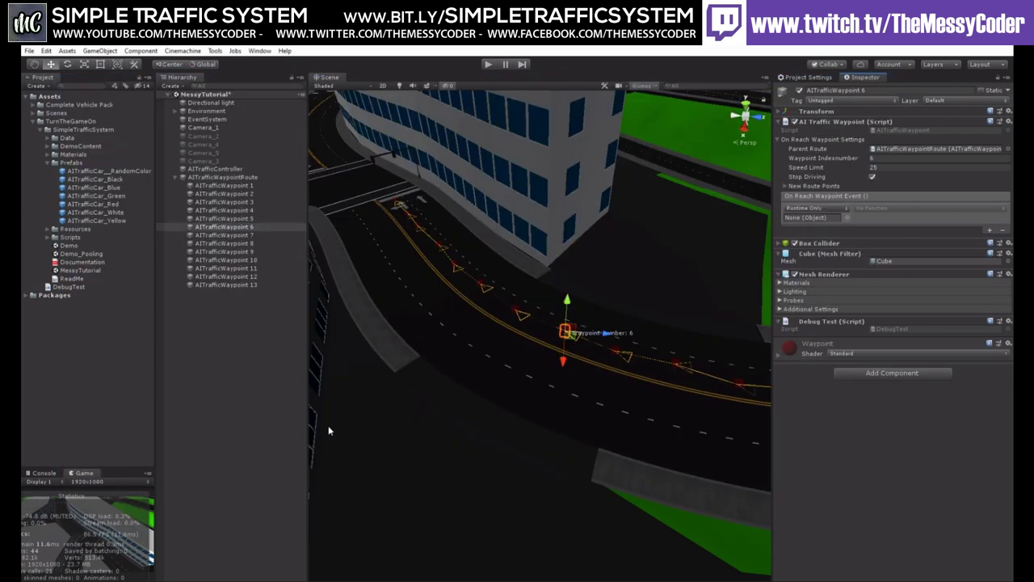
- Show the Console and assign waypoint 6's DebugTest component with its Test() function to the On Reach Waypoint Event
left_click(42, 474)
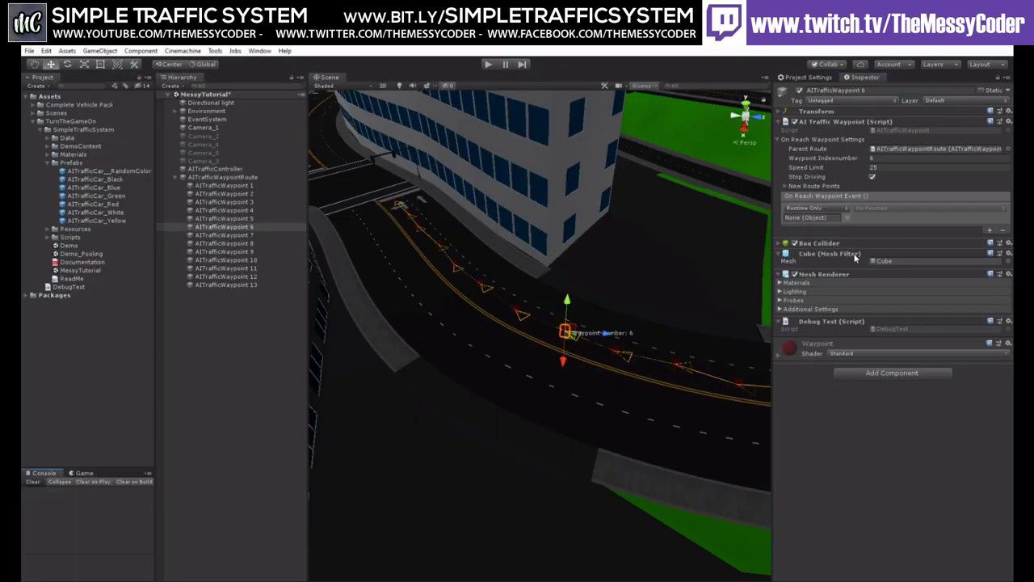
left_click_drag(824, 323, 823, 218)
left_click(883, 208)
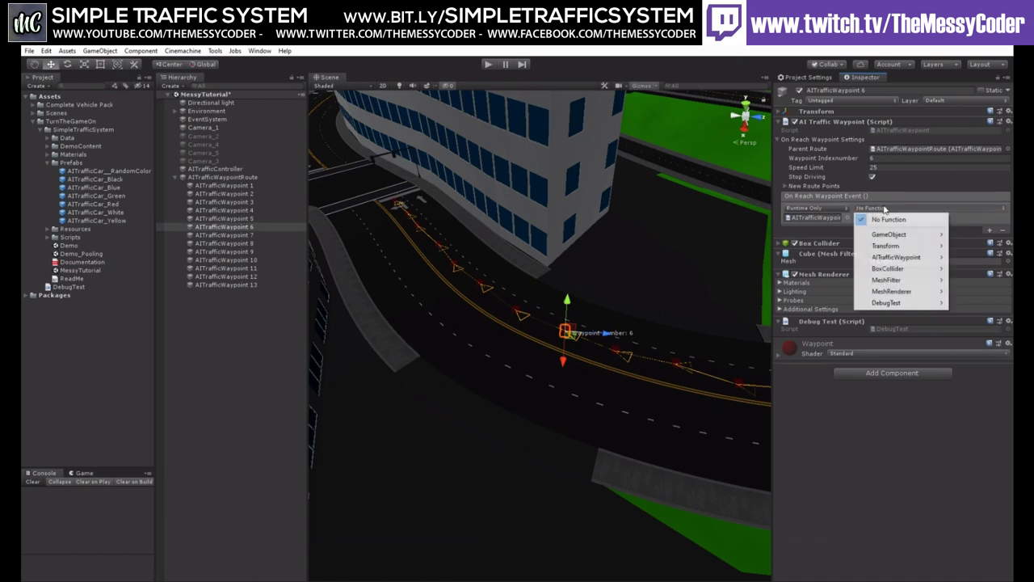
mouse_move(885, 302)
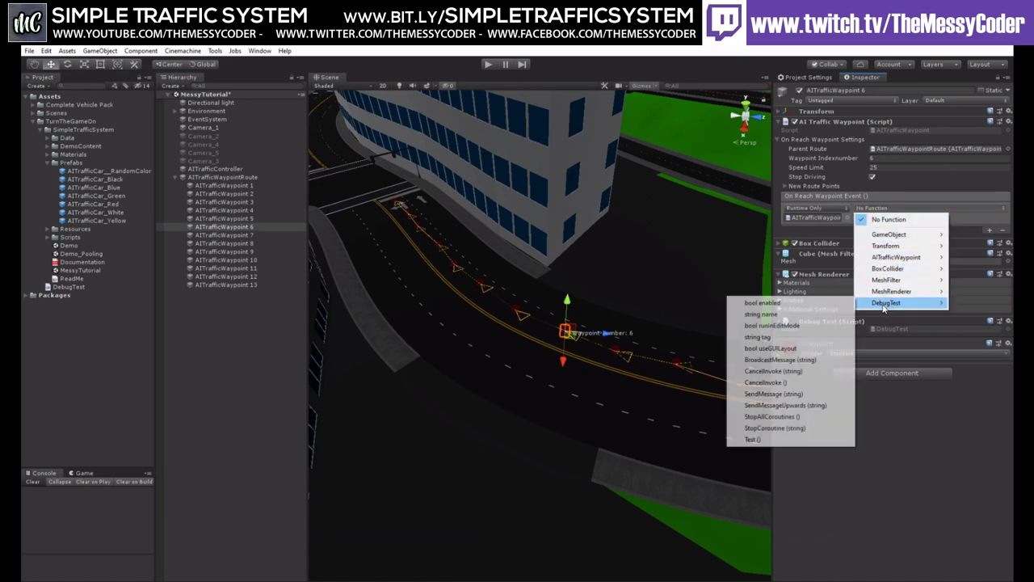
left_click(770, 438)
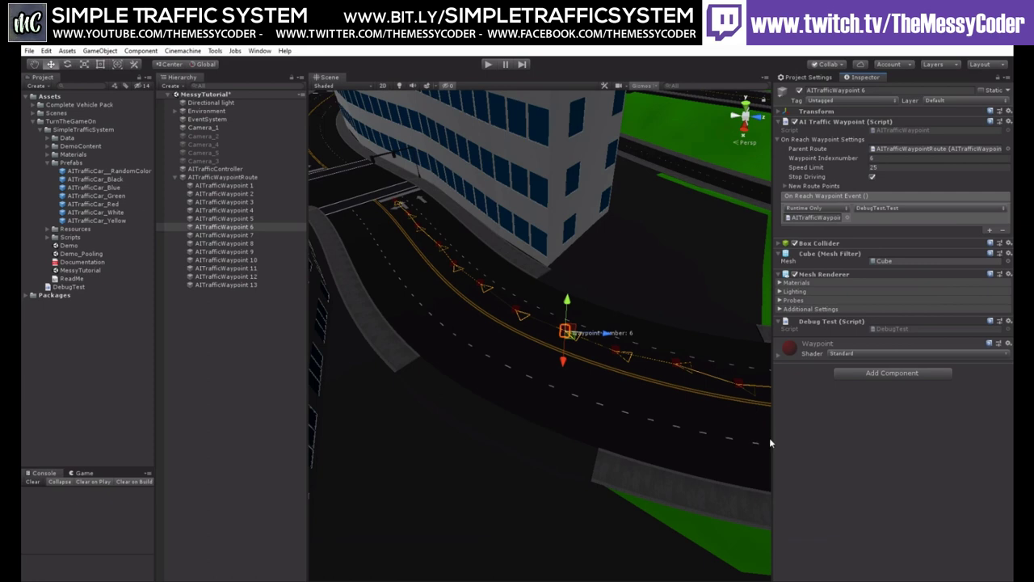
- Play the scene, check the Console for the event's log message at waypoint 6, and stop playback
left_click(488, 64)
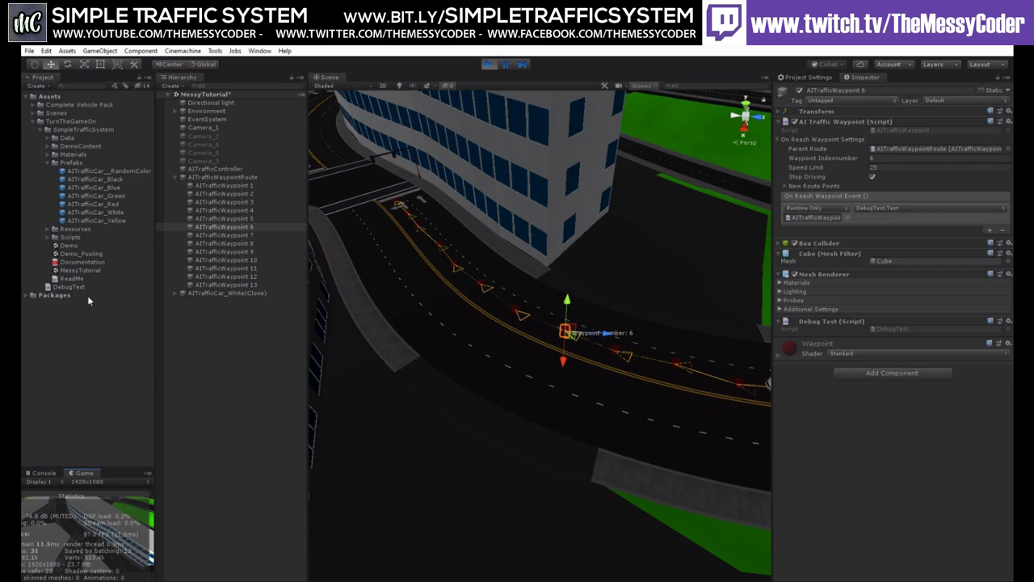
left_click(41, 472)
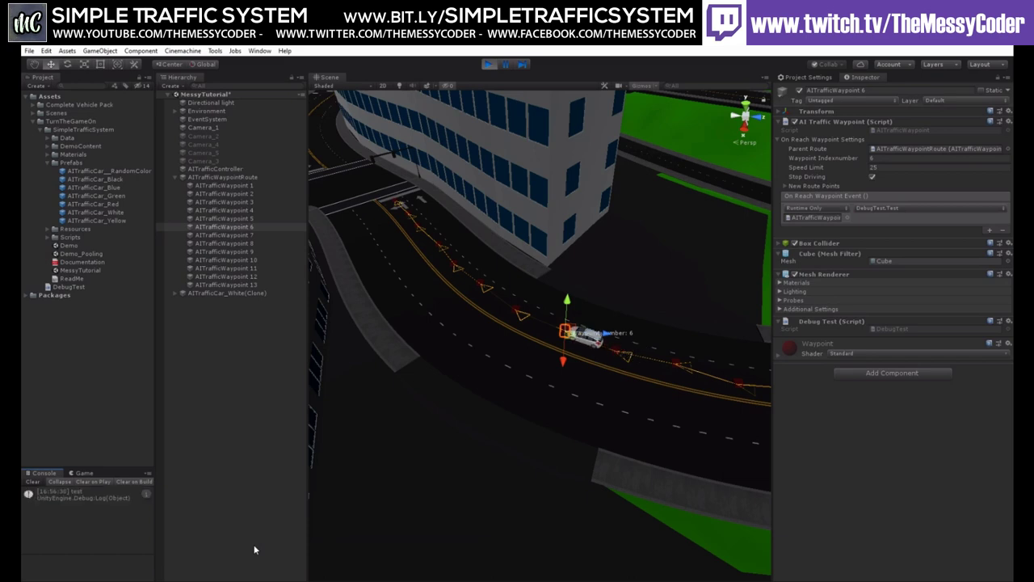
left_click(82, 496)
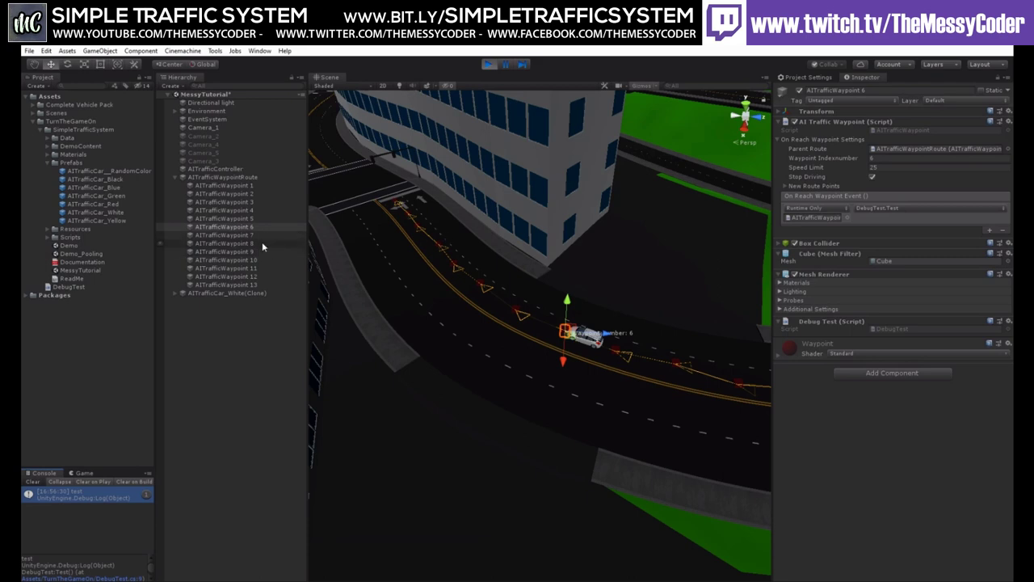
left_click(487, 65)
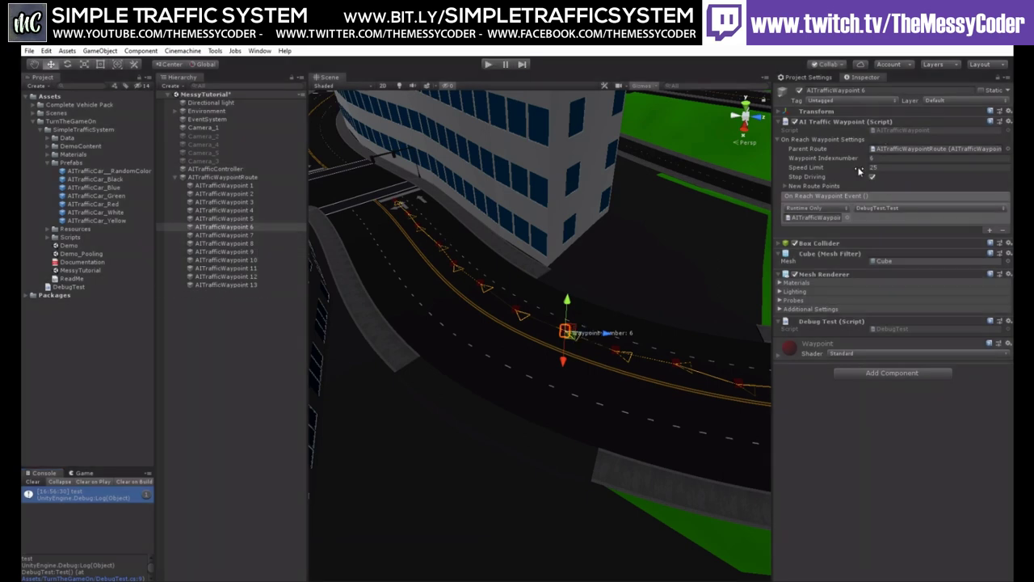
- Disable Stop Driving on AITrafficWaypoint 6 and remove its On Reach Waypoint Event entry
left_click(872, 177)
left_click(897, 219)
left_click(1003, 231)
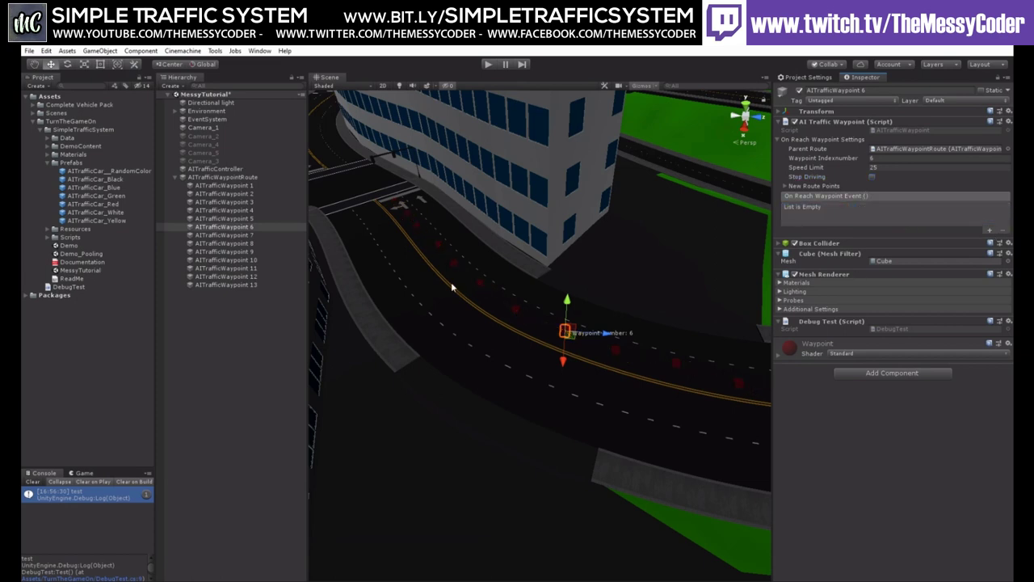
- Collapse the existing route in the hierarchy and add a second AI Traffic Waypoint Route to the scene
right_click_drag(450, 281, 550, 300)
middle_click_drag(549, 300, 558, 335)
left_click(175, 177)
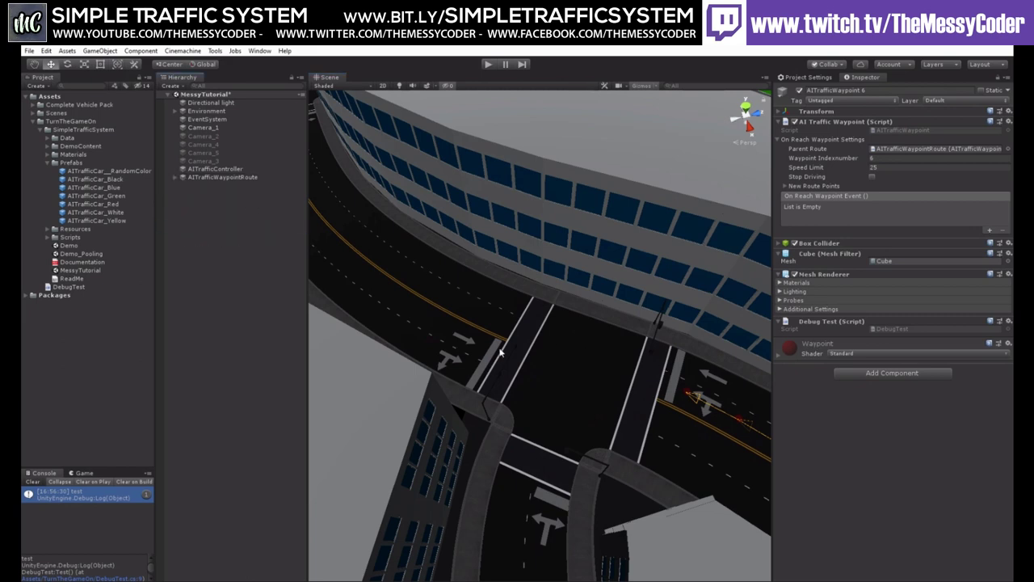
key("q")
key("ctrl+alt+r")
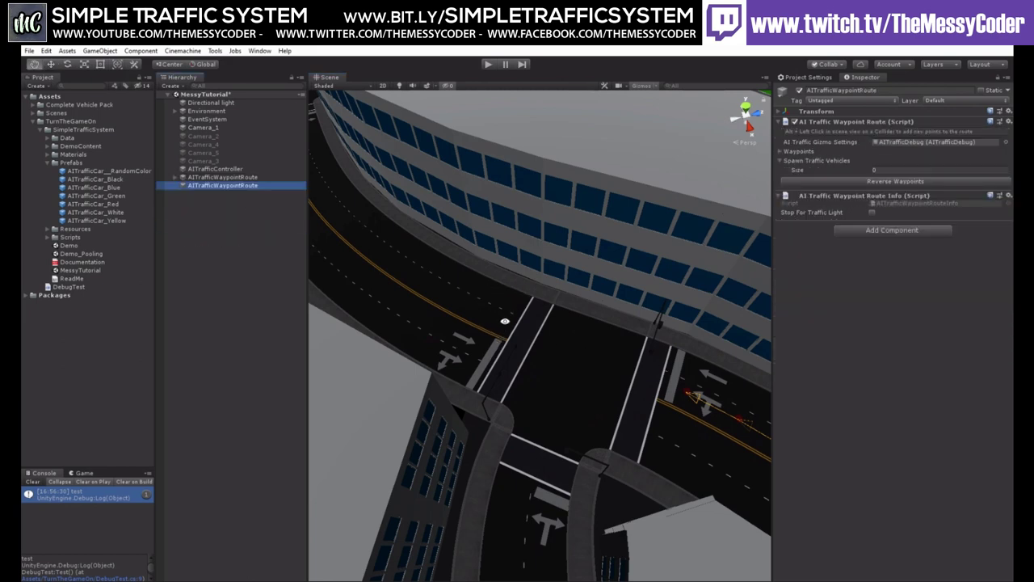
- Place six waypoints on the second route along the lane beside the centre line, starting at the crosswalk across the junction
left_click(493, 314, "alt")
left_click(468, 297, "alt")
left_click(410, 271, "alt")
left_click(378, 239, "alt")
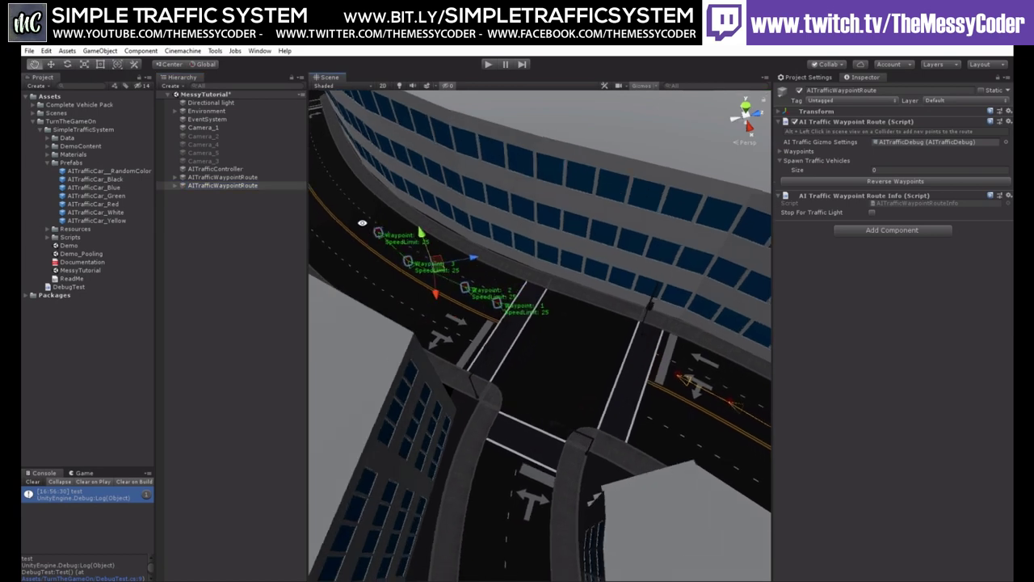
left_click(345, 203, "alt")
left_click(334, 171, "alt")
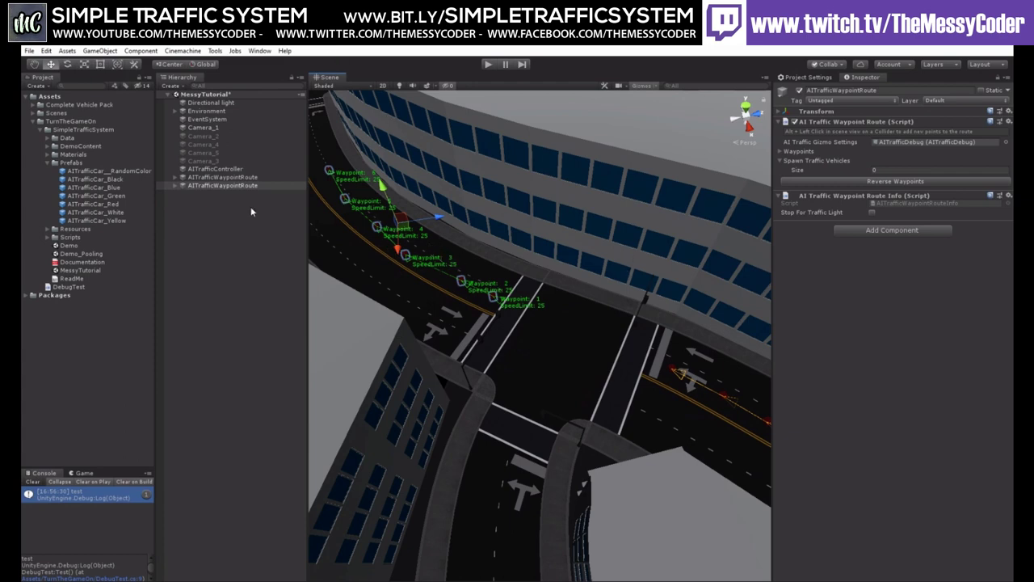
left_click_drag(652, 365, 556, 355, "alt")
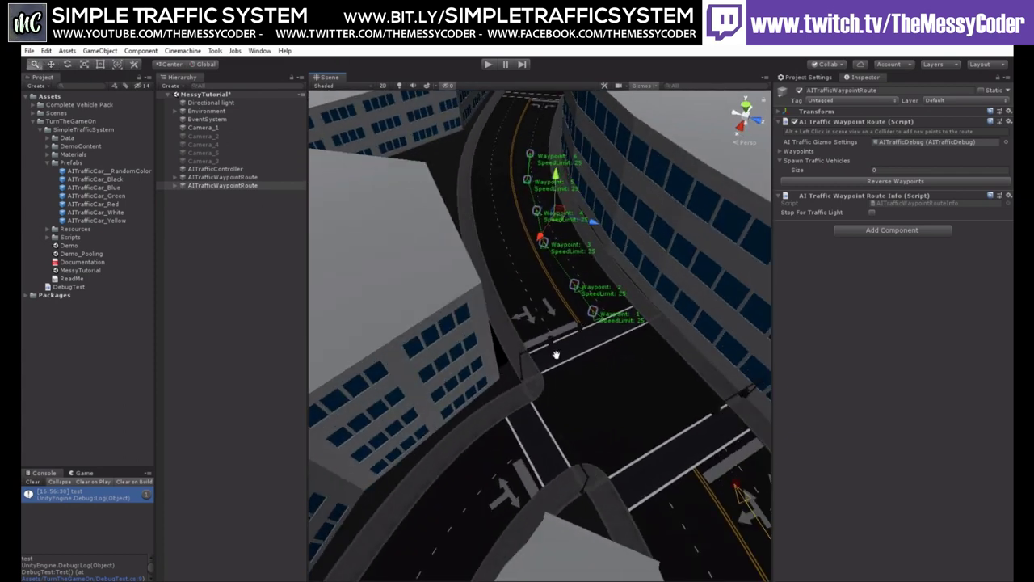
- Connect the first route's AITrafficWaypoint 13 to the second route by adding its AITrafficWaypoint 1 to New Route Points
middle_click_drag(557, 355, 537, 339)
scroll(535, 334, "up", 2)
right_click_drag(472, 309, 575, 322)
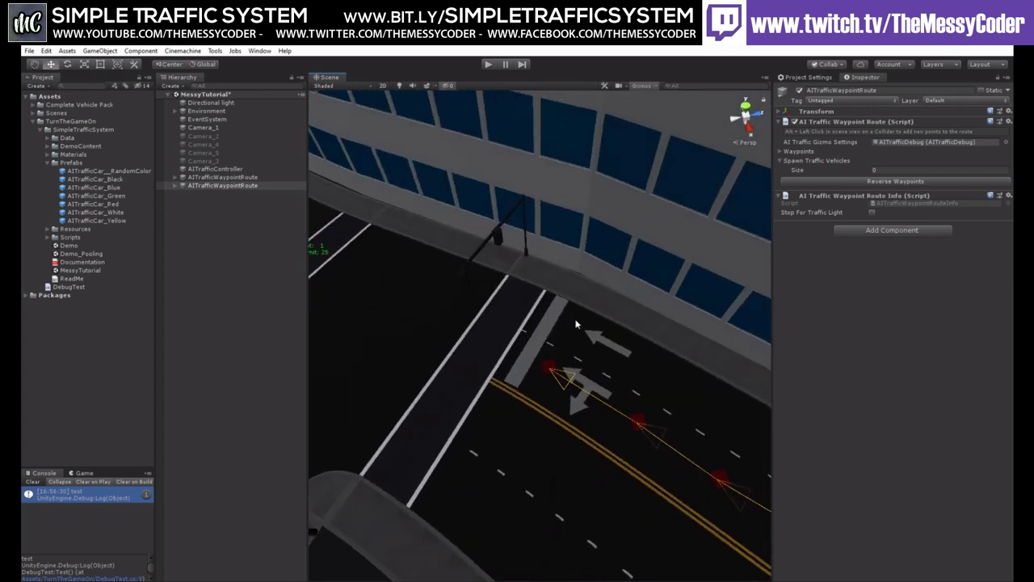
middle_click_drag(505, 343, 524, 349)
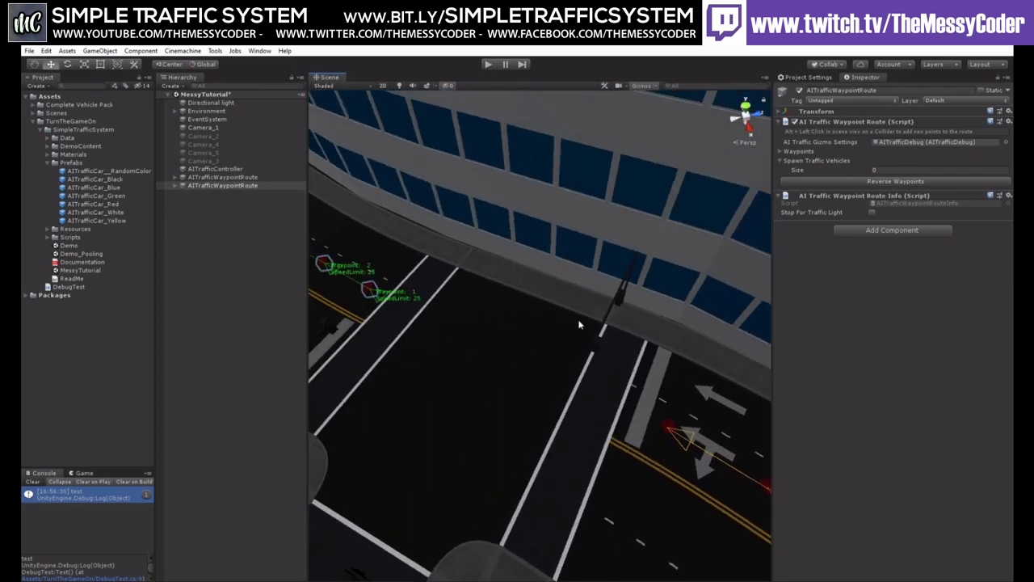
right_click_drag(542, 456, 600, 435)
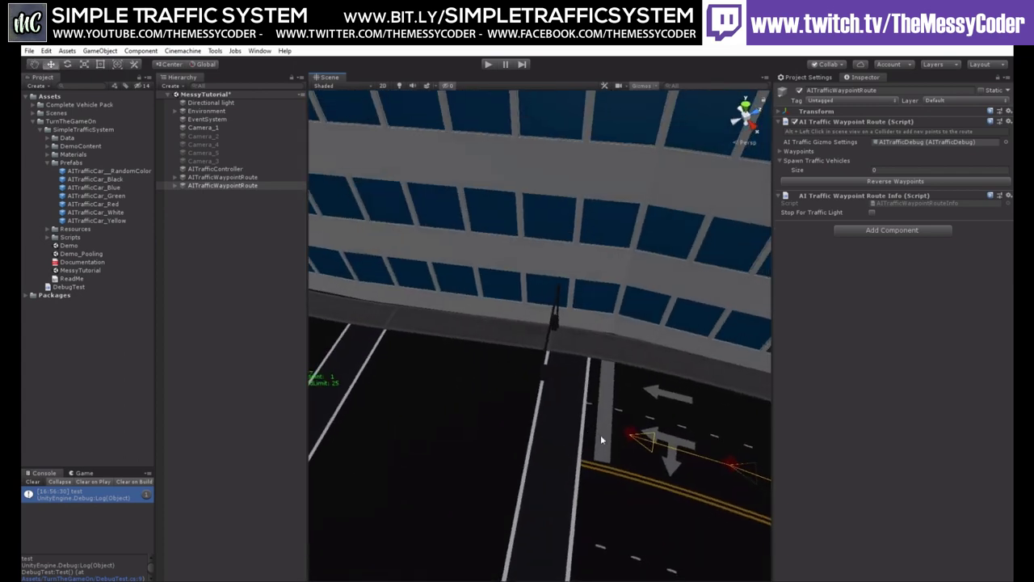
left_click(632, 439, "alt")
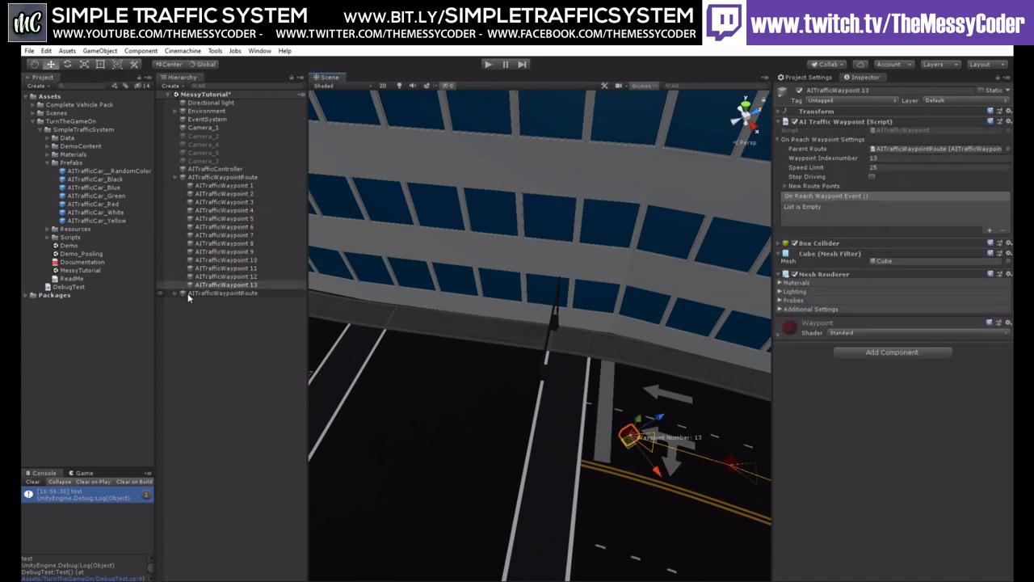
left_click(796, 187)
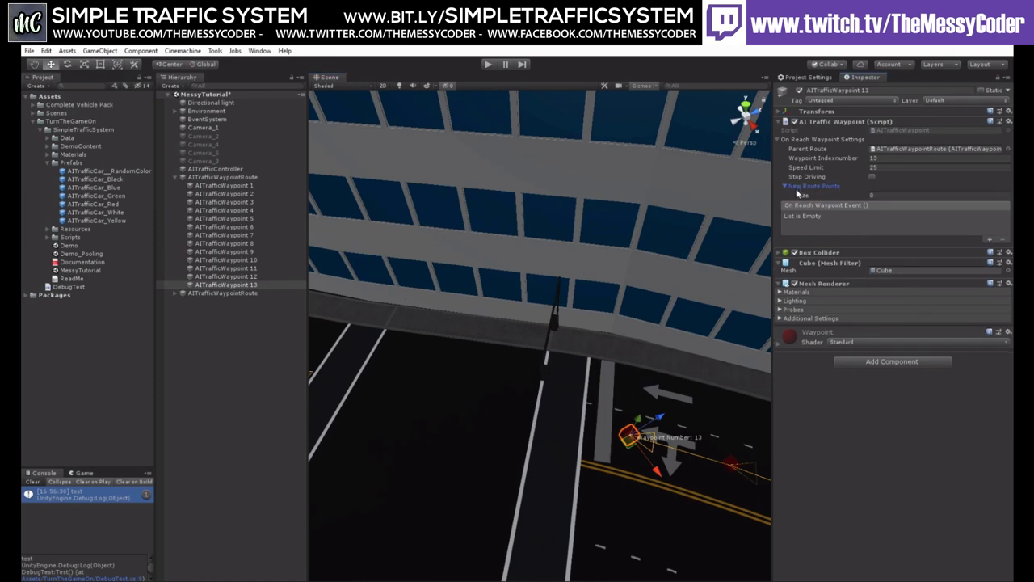
left_click(179, 295)
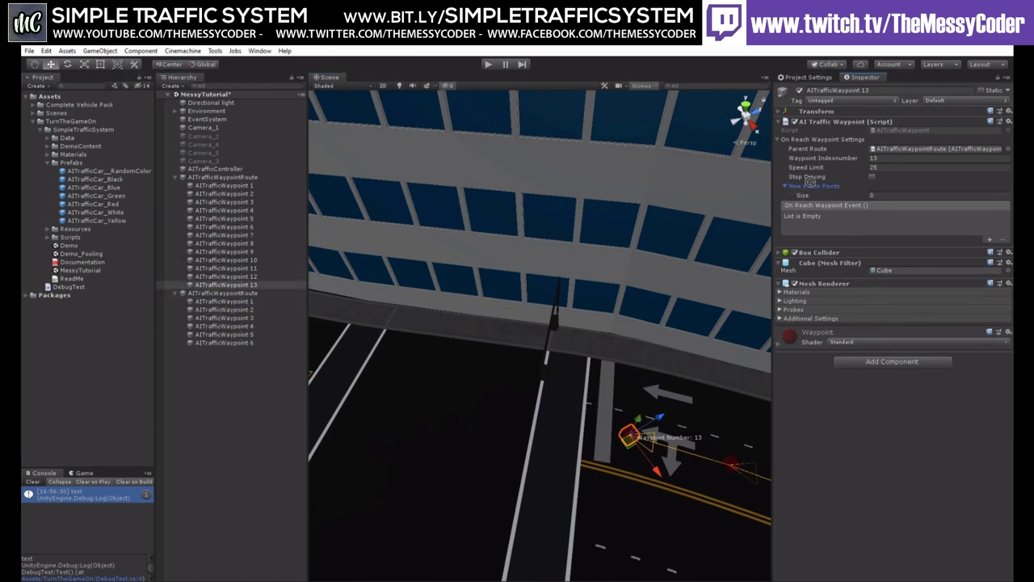
left_click_drag(808, 191, 809, 189)
- Play the scene, watch the junction to check that the car continues onto the second route, and stop playback
left_click(487, 65)
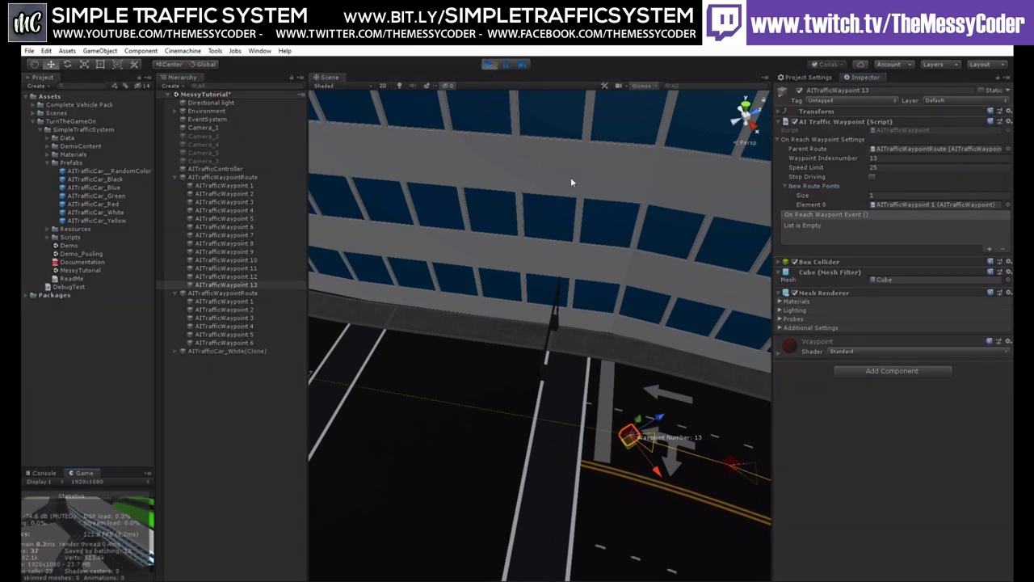
right_click_drag(578, 298, 670, 380, "alt")
middle_click_drag(509, 416, 701, 356)
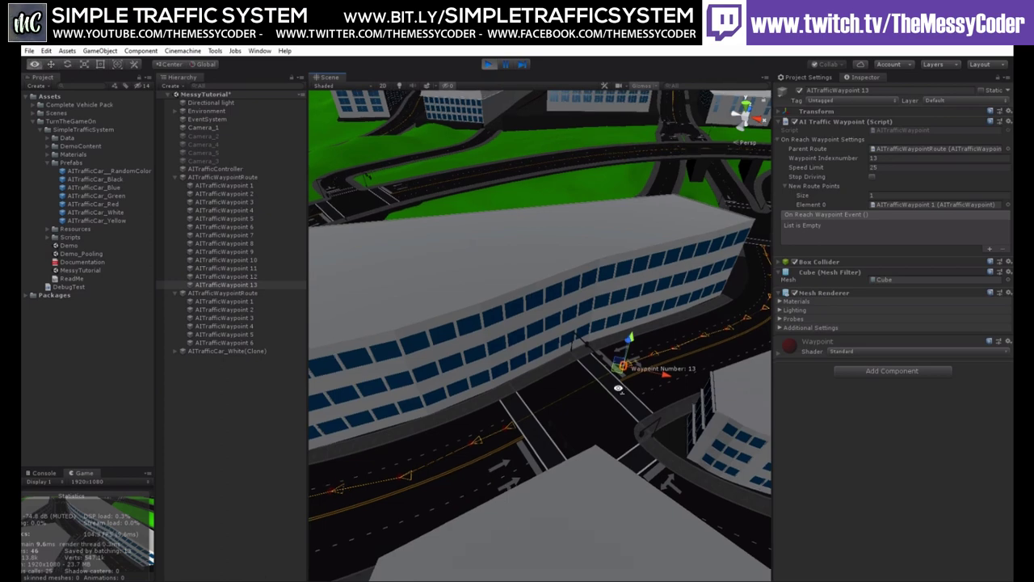
right_click_drag(619, 387, 480, 360)
key("f")
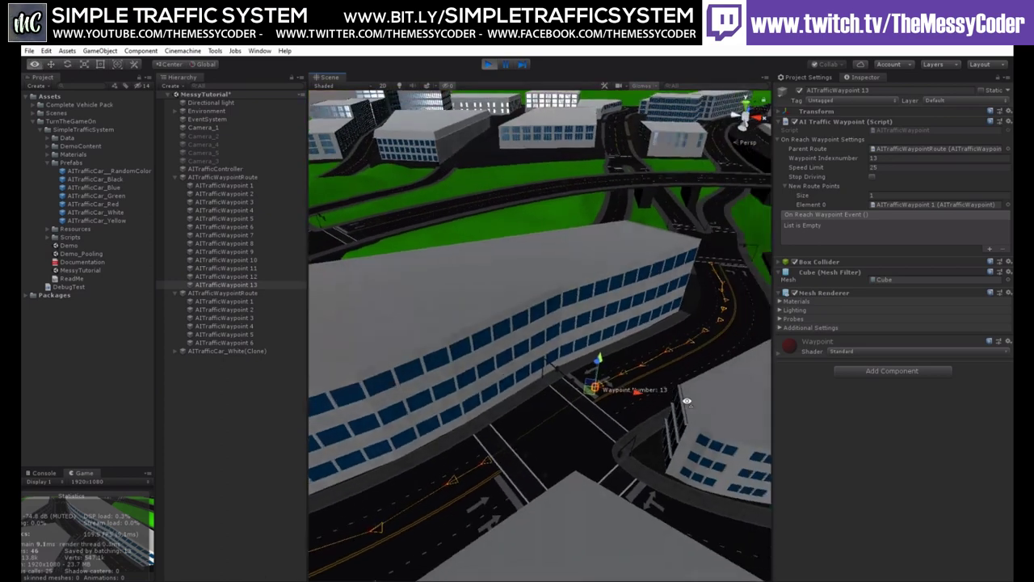
left_click(490, 64)
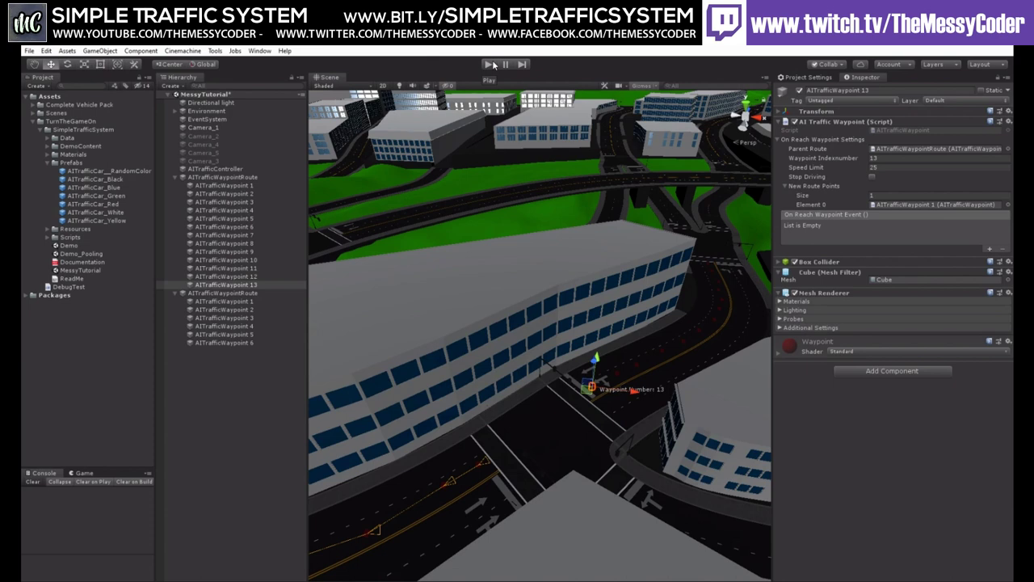
- Collapse both waypoint routes in the hierarchy and add an AI Traffic Light Manager to the scene
left_click(174, 178)
left_click(173, 185)
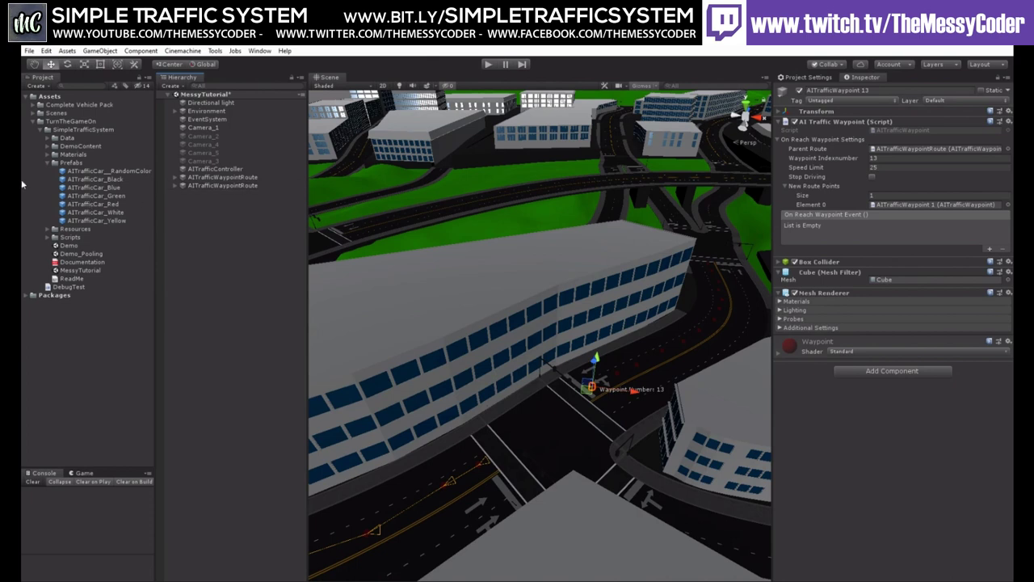
left_click(215, 50)
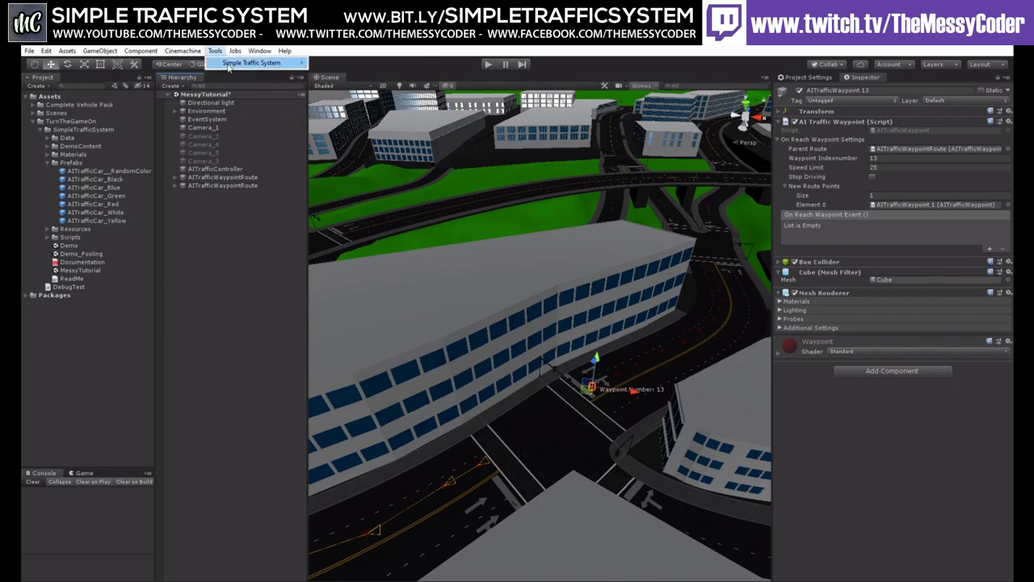
mouse_move(256, 64)
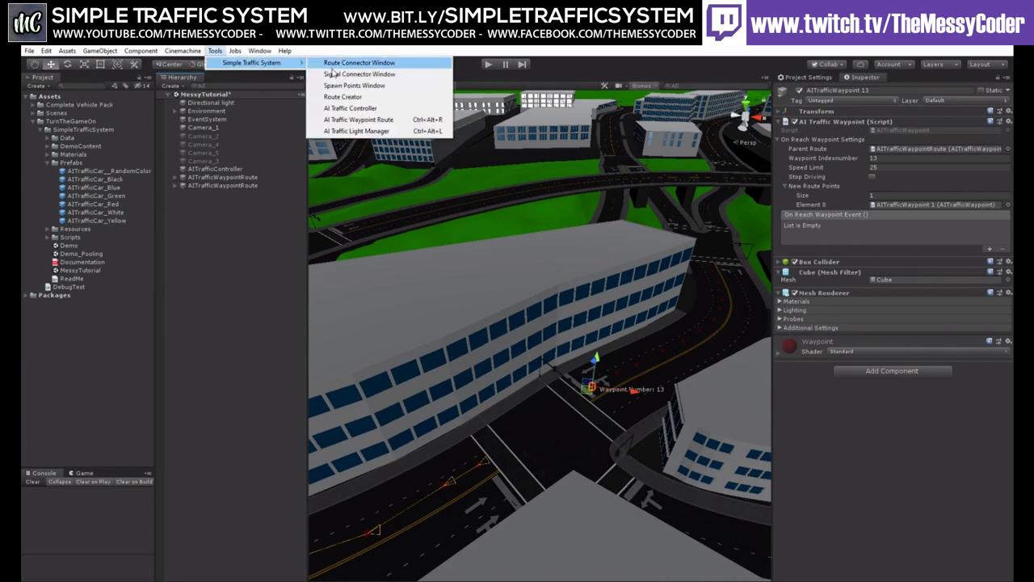
left_click(360, 133)
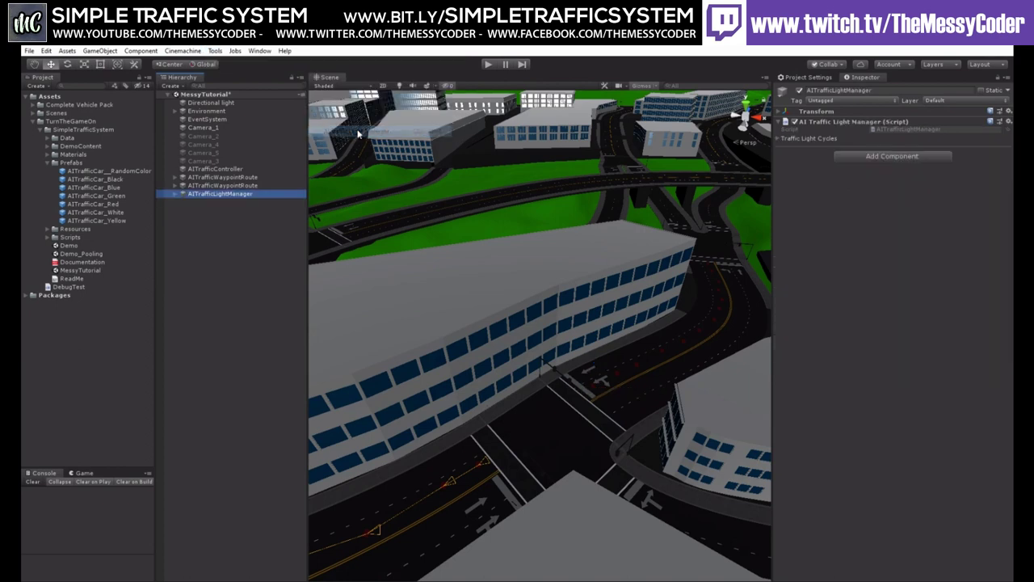
- Examine the light manager's Traffic Light Cycles timers and traffic light list, and the mesh and route fields of its child AITrafficLight
left_click(175, 195)
left_click(202, 204)
left_click(219, 194)
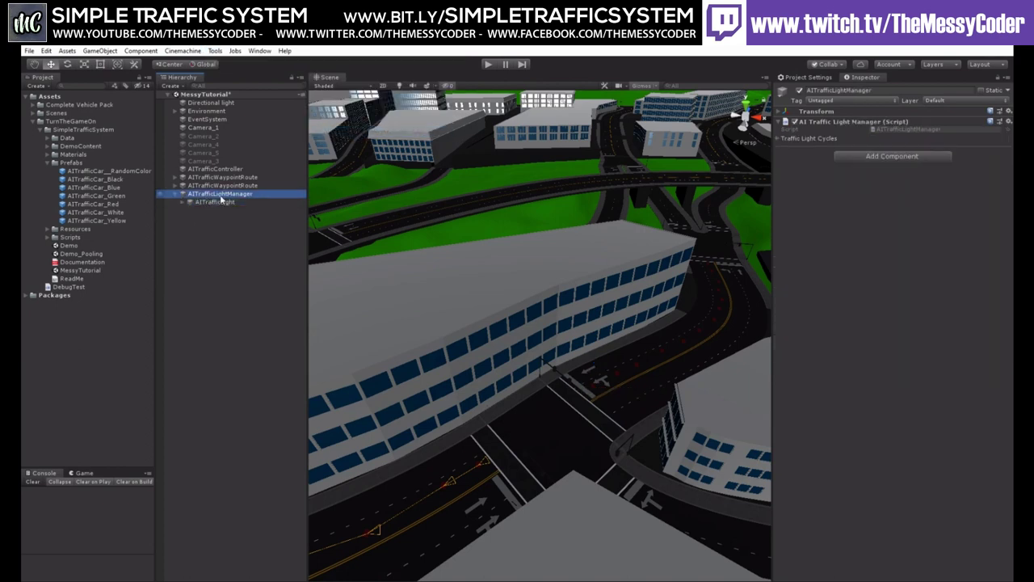
left_click(780, 140)
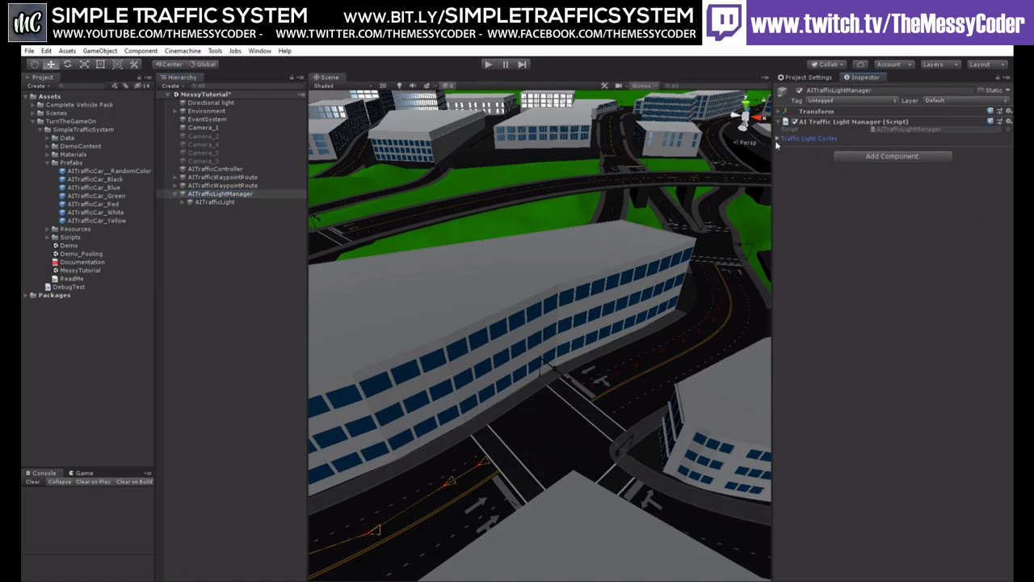
left_click(788, 158)
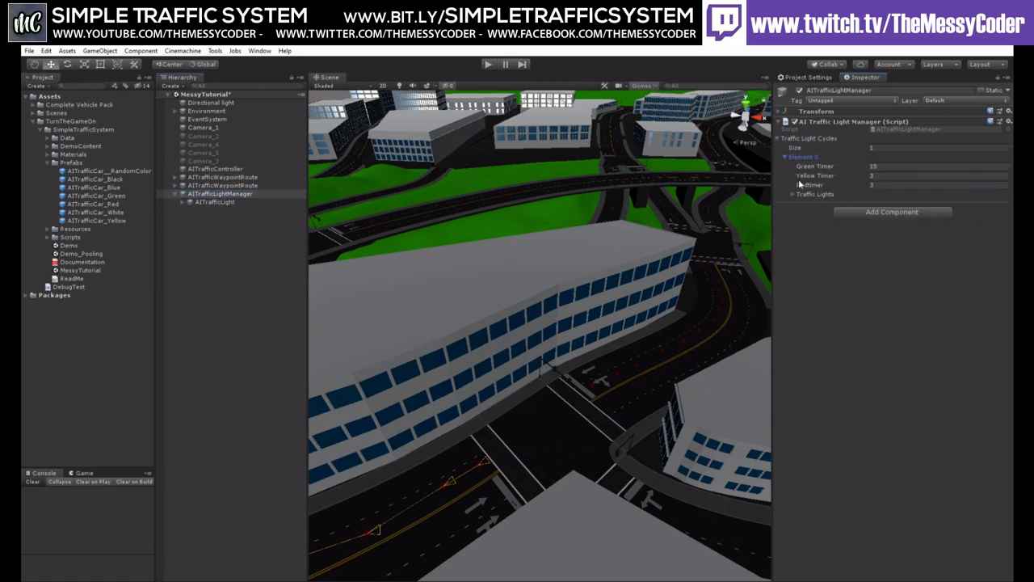
left_click(794, 195)
left_click(887, 214)
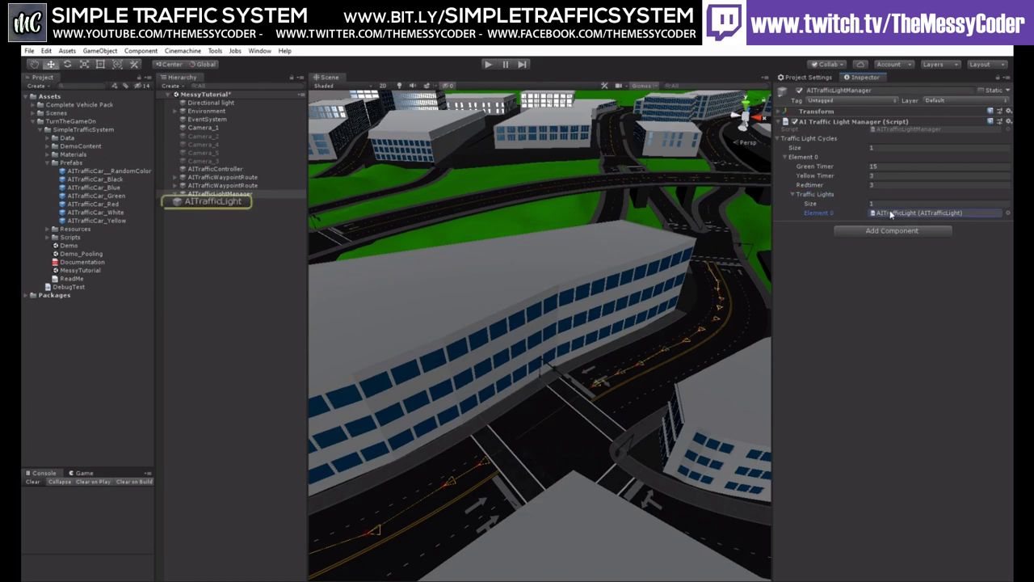
left_click(231, 207)
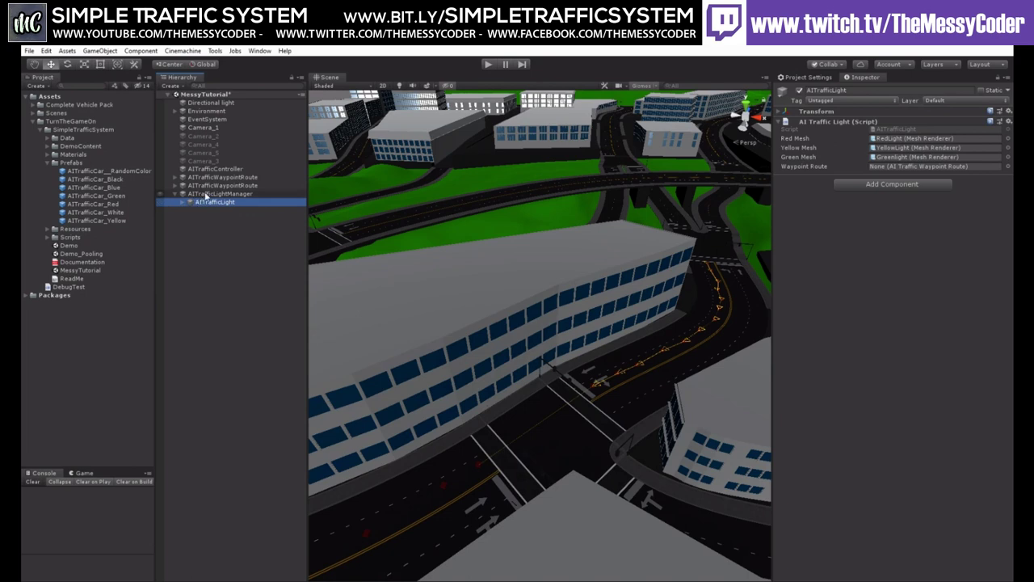
left_click(207, 195)
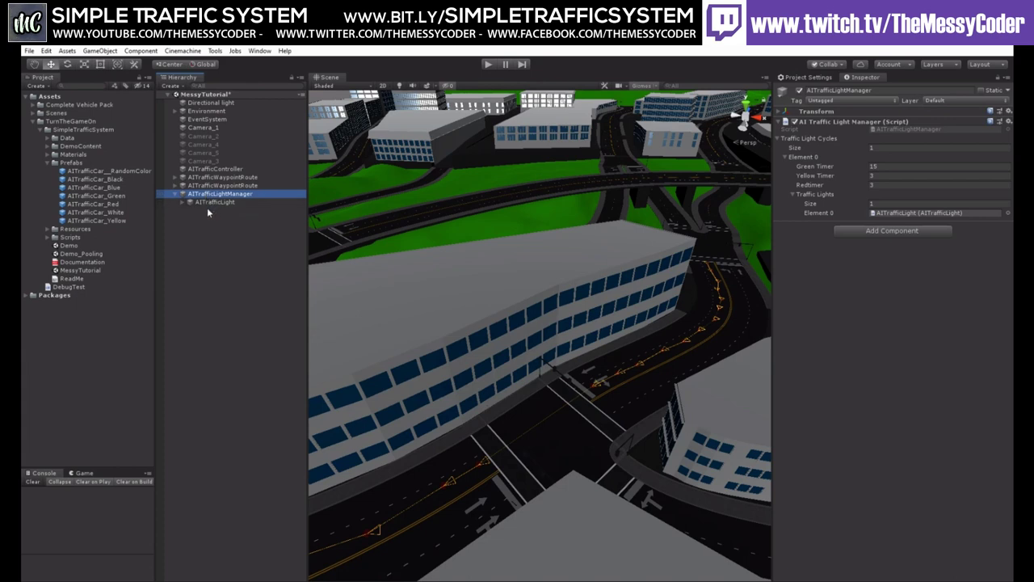
left_click(214, 202)
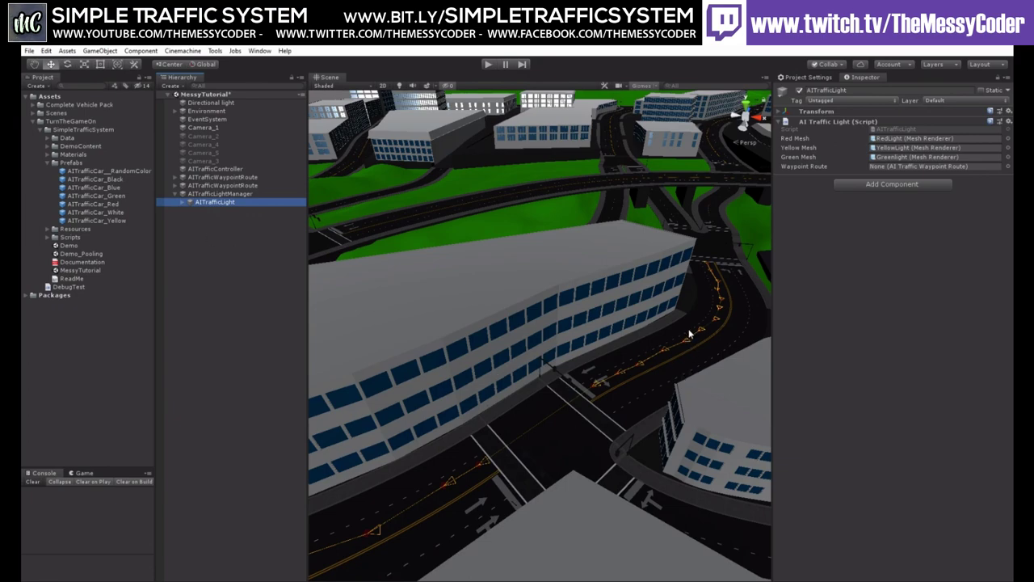
- Examine the junction and its approach lanes from above, along with the light manager and the second route's AITrafficWaypoint 6
left_click_drag(683, 325, 638, 372, "alt")
right_click_drag(639, 371, 557, 331)
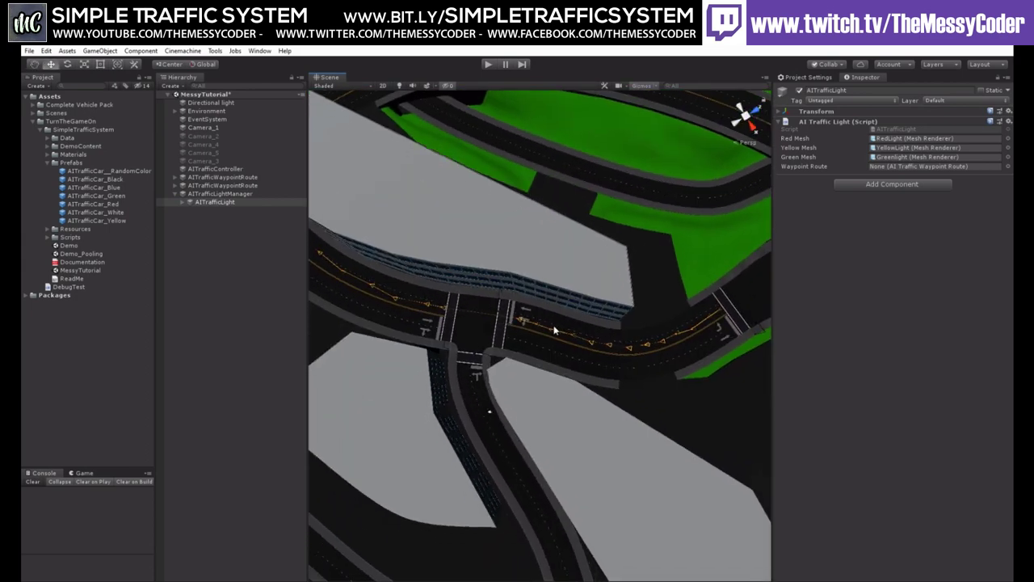
scroll(553, 331, "up", 1)
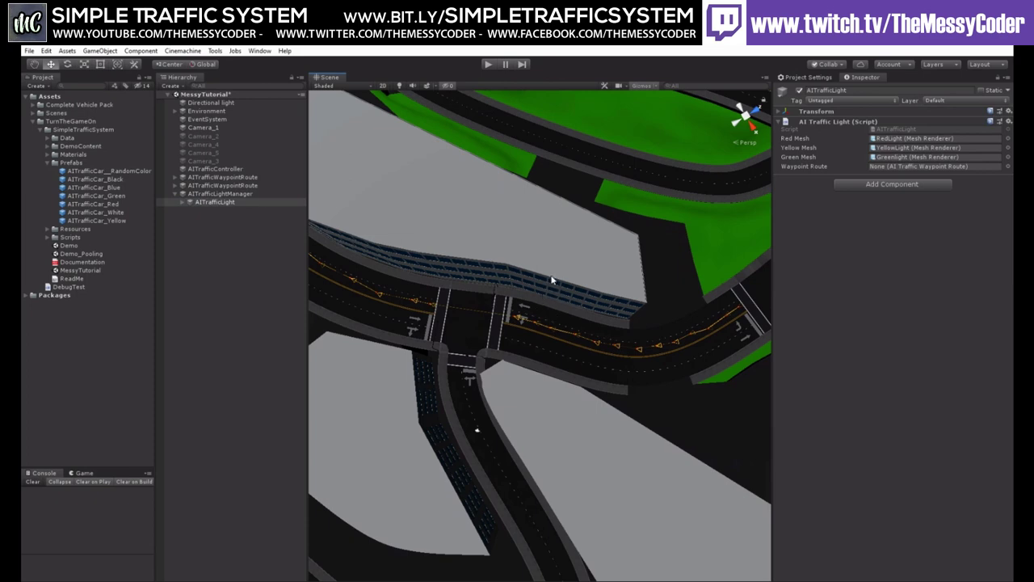
left_click_drag(548, 289, 466, 257, "alt")
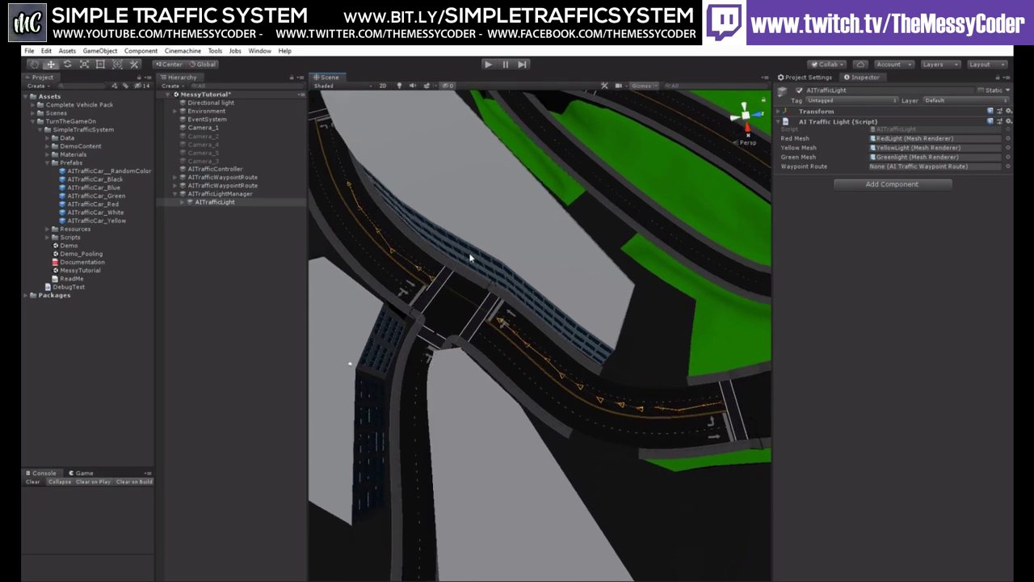
left_click_drag(506, 296, 467, 273, "alt")
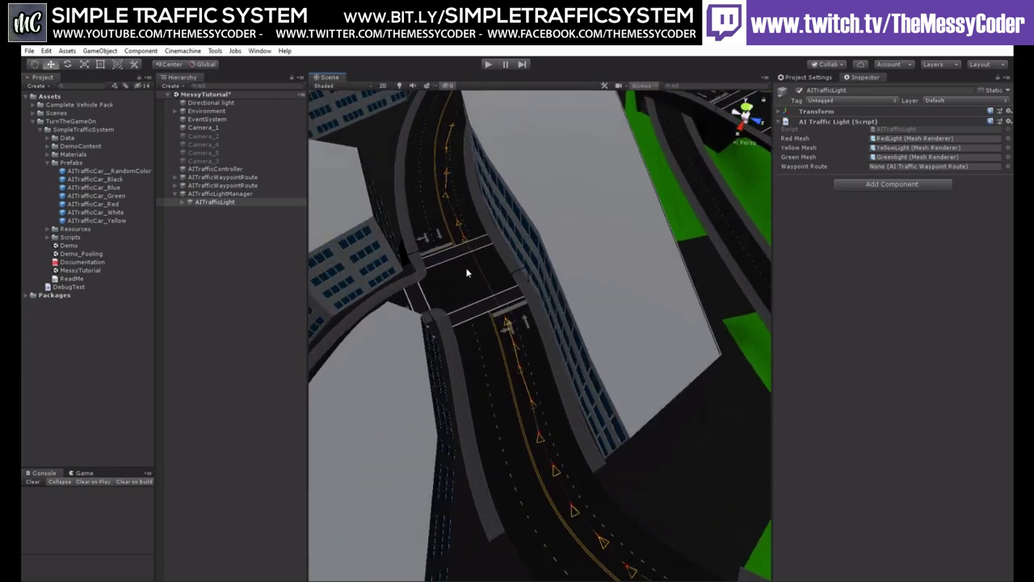
left_click(244, 194)
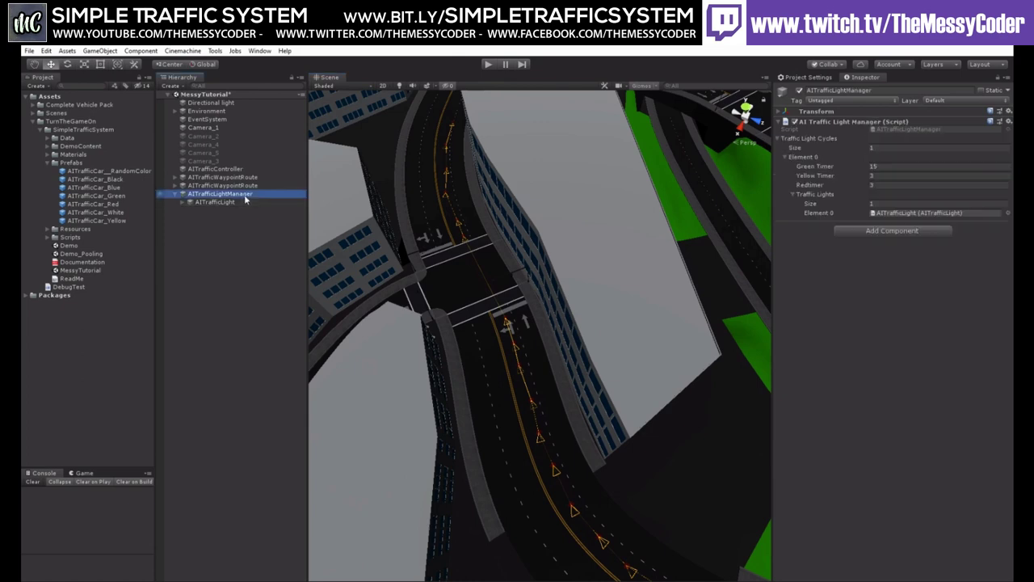
left_click(174, 185)
left_click(243, 235)
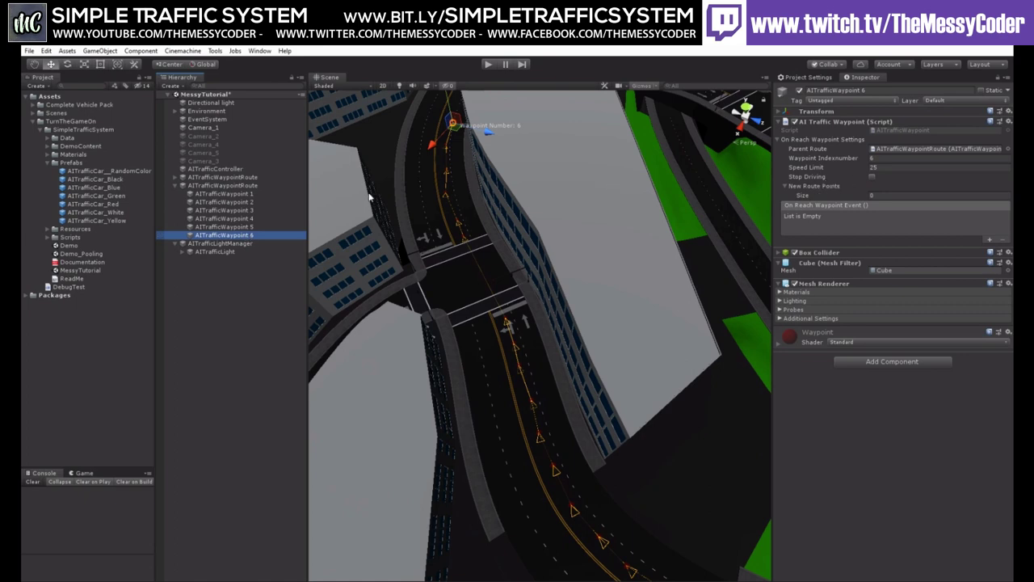
middle_click_drag(453, 233, 583, 246)
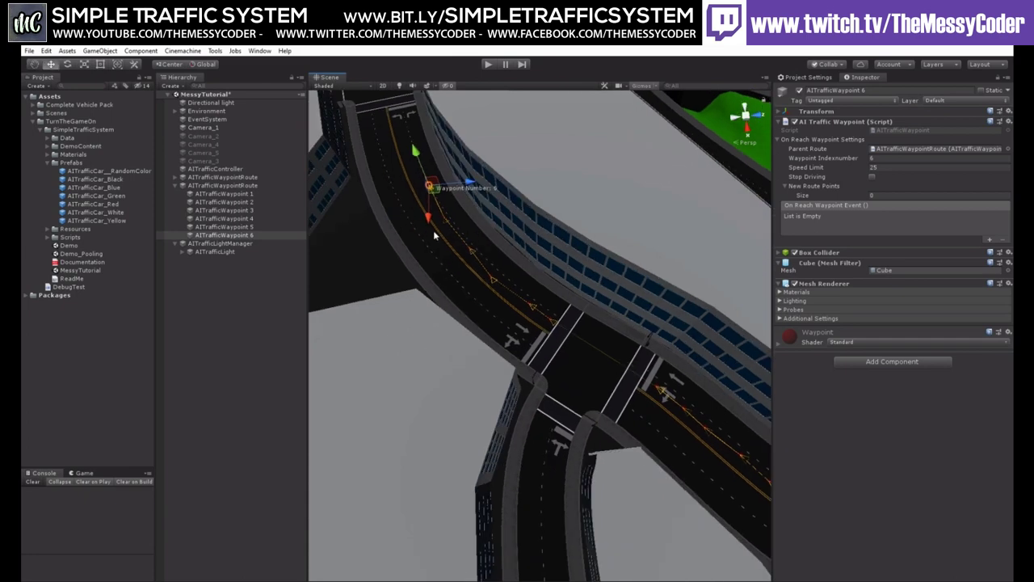
left_click_drag(387, 241, 468, 269, "alt")
middle_click_drag(468, 270, 488, 277)
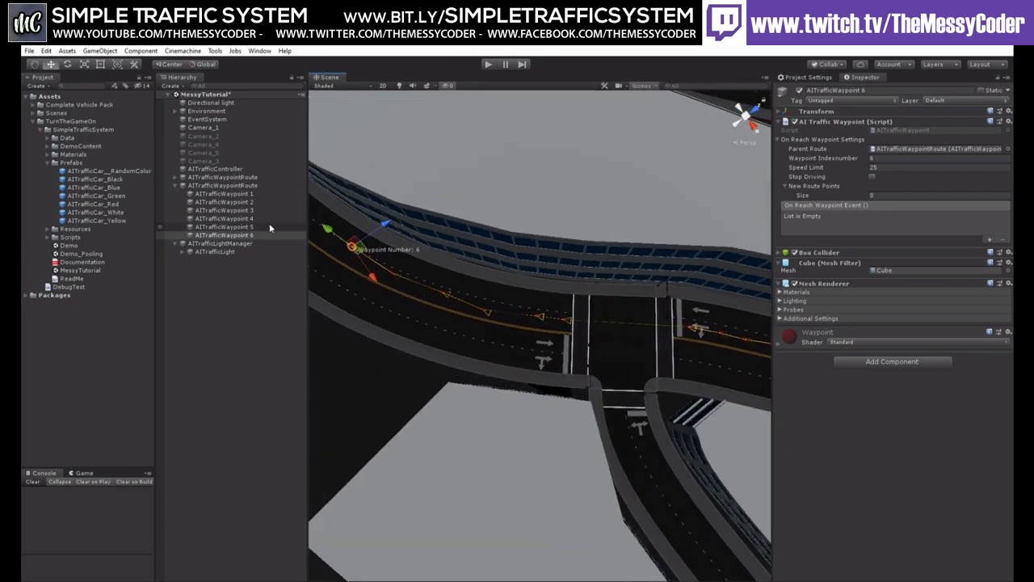
- Add a third AI Traffic Waypoint Route and place its first waypoints in the outer lane just past the junction's crosswalk
left_click(247, 355)
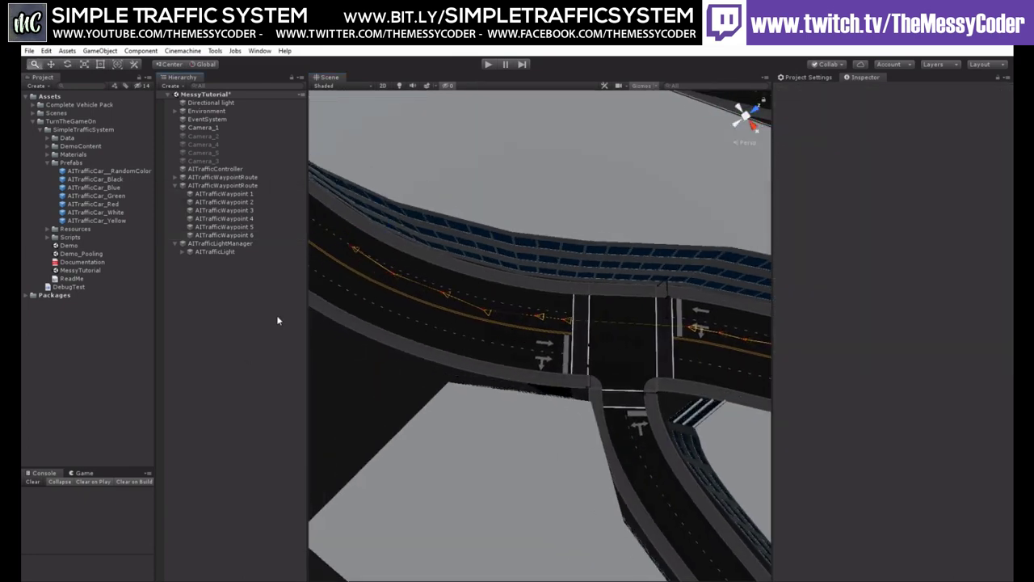
key("ctrl+alt+r")
middle_click_drag(462, 236, 473, 311)
left_click(576, 386, "alt")
left_click(548, 382, "alt")
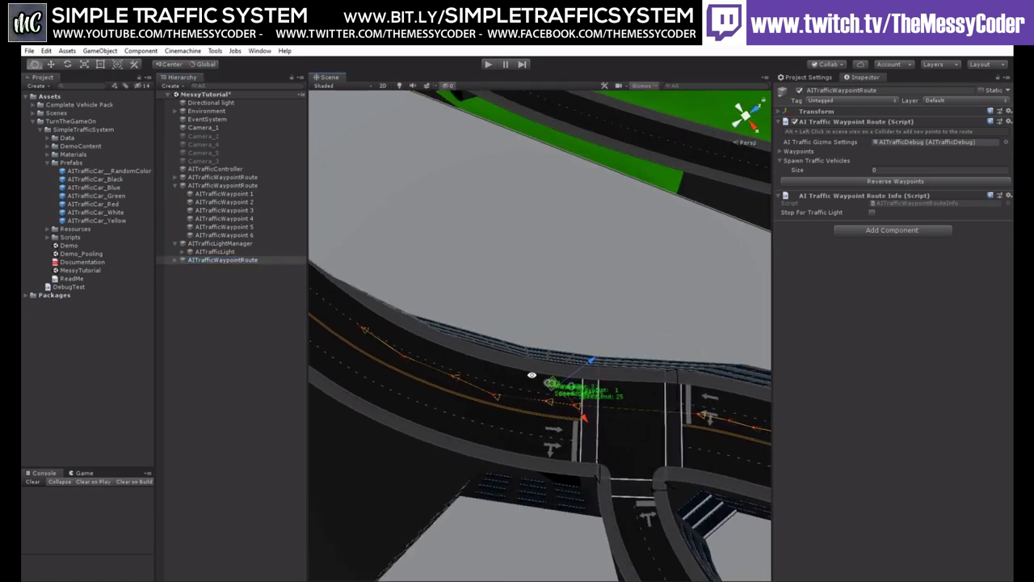
- Move the third route's AITrafficWaypoint 3 farther along the outer lane away from the crosswalk, and select AITrafficWaypoint 2
left_click(221, 259)
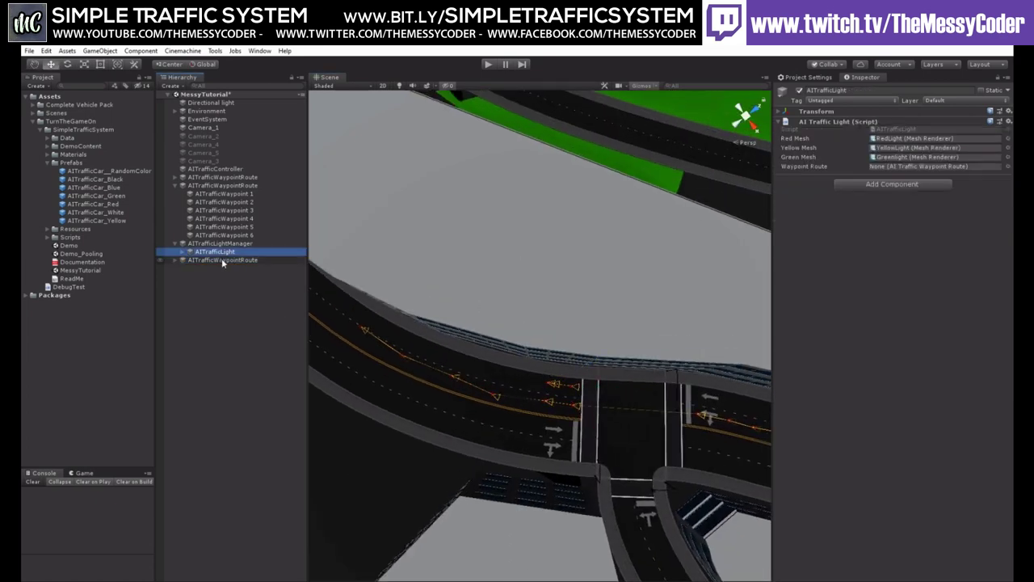
left_click(176, 260)
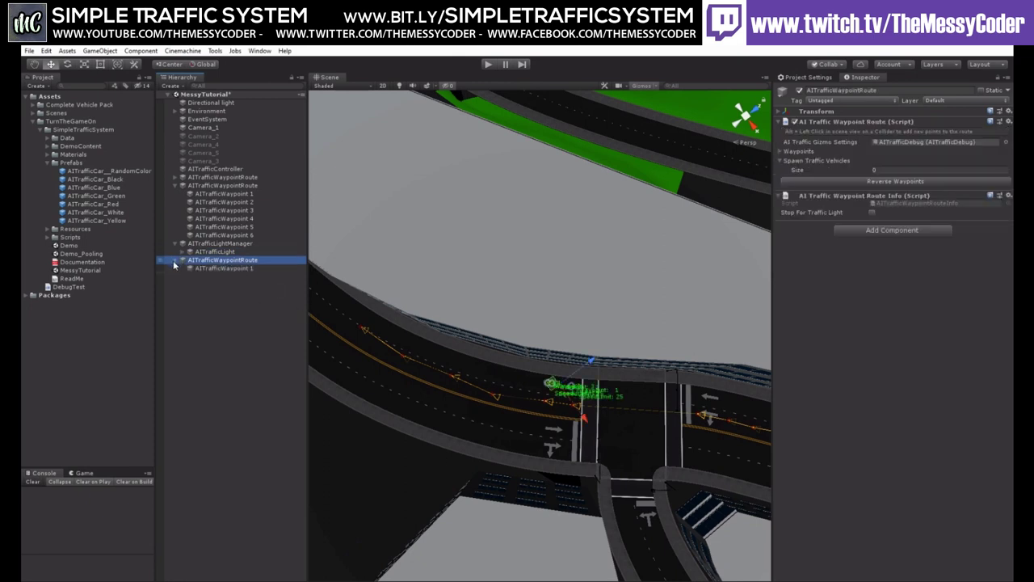
left_click(218, 284)
left_click_drag(579, 363, 526, 350)
left_click_drag(542, 438, 530, 408)
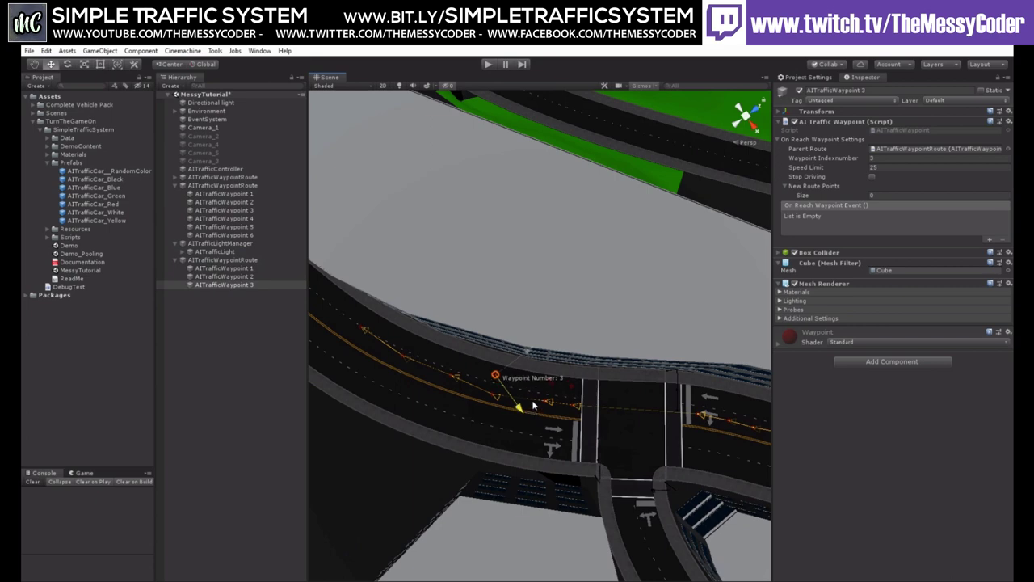
left_click(238, 278)
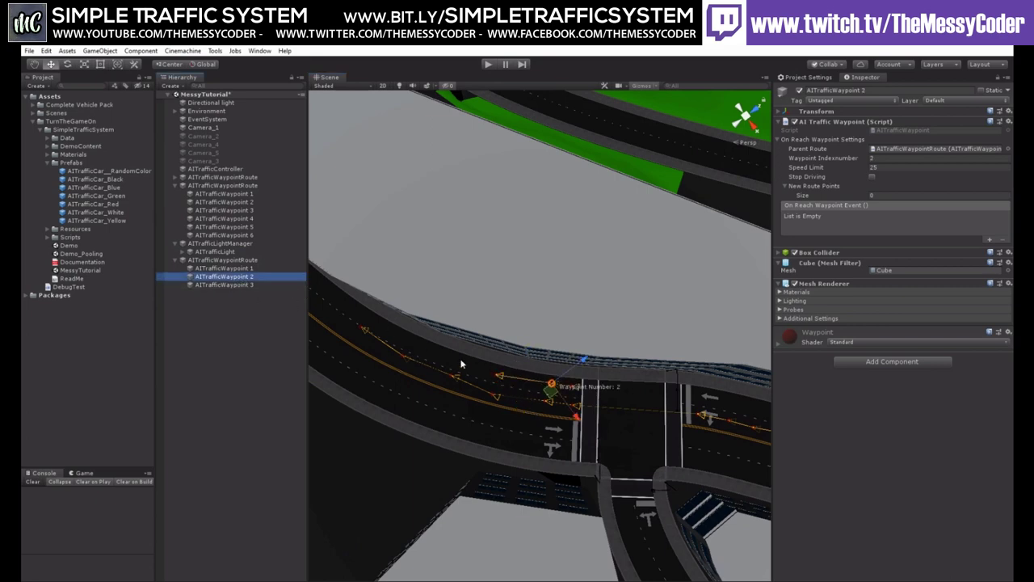
- Shift the third route's AITrafficWaypoint 2 along the outer lane, and extend the route around the curve with waypoints 4 to 7
left_click_drag(581, 361, 558, 360)
left_click_drag(565, 433, 558, 420)
left_click(218, 260)
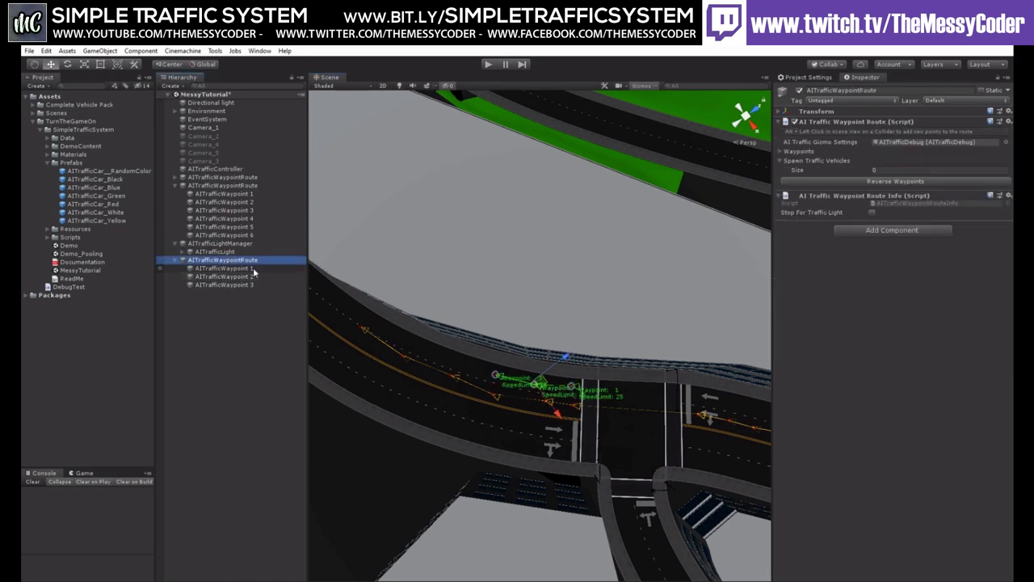
left_click(466, 361, "alt")
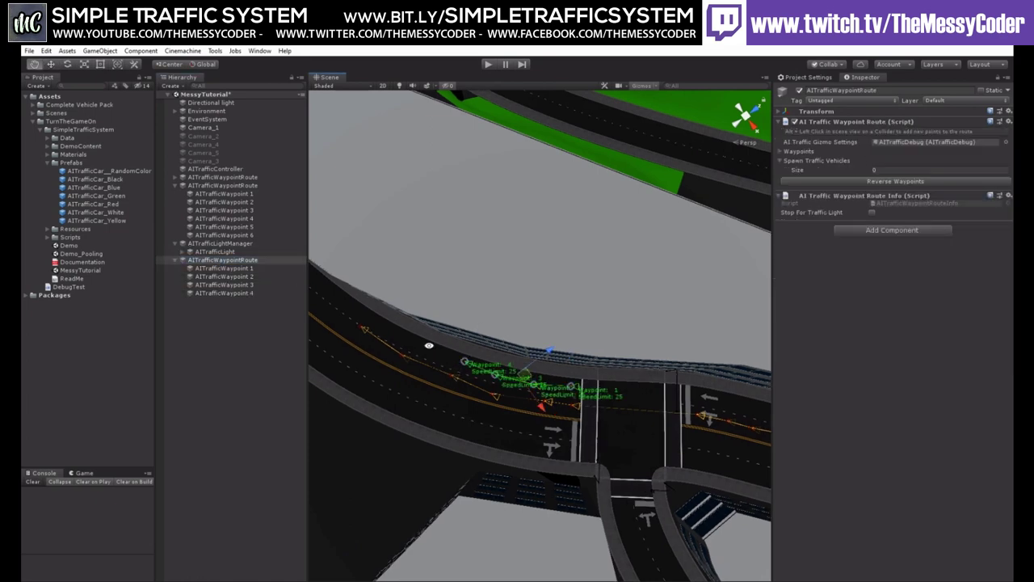
left_click(429, 347, "alt")
left_click(396, 331, "alt")
left_click(375, 318, "alt")
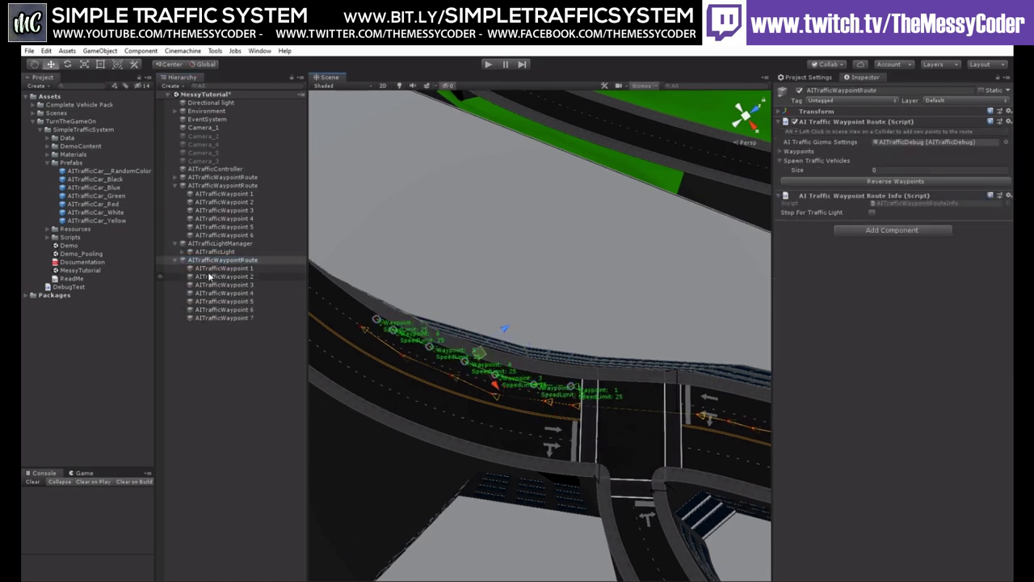
- Add the third route's AITrafficWaypoint 1 as a second new route point on the first route's AITrafficWaypoint 13
left_click(175, 177)
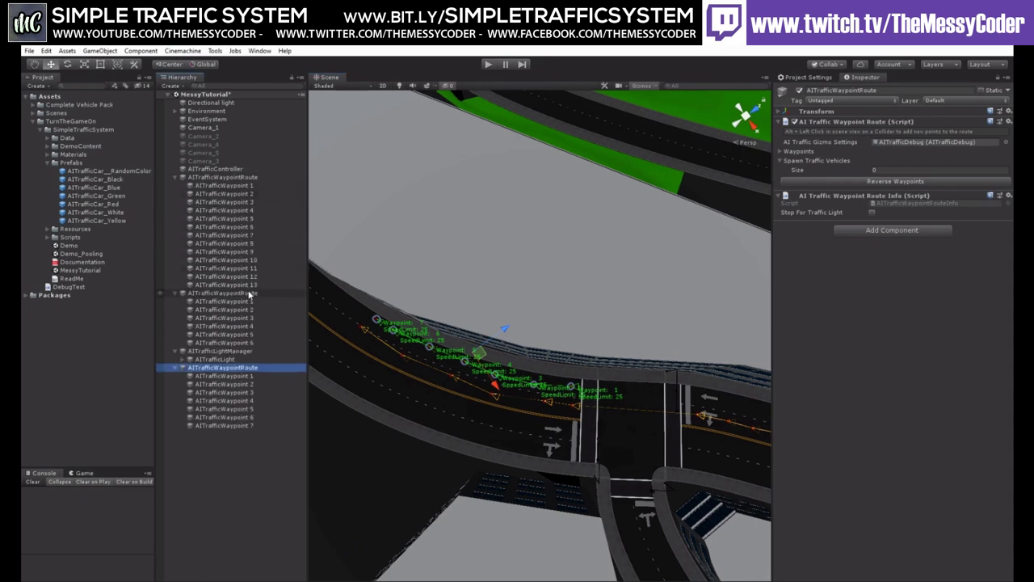
left_click(247, 278)
double_click(247, 284)
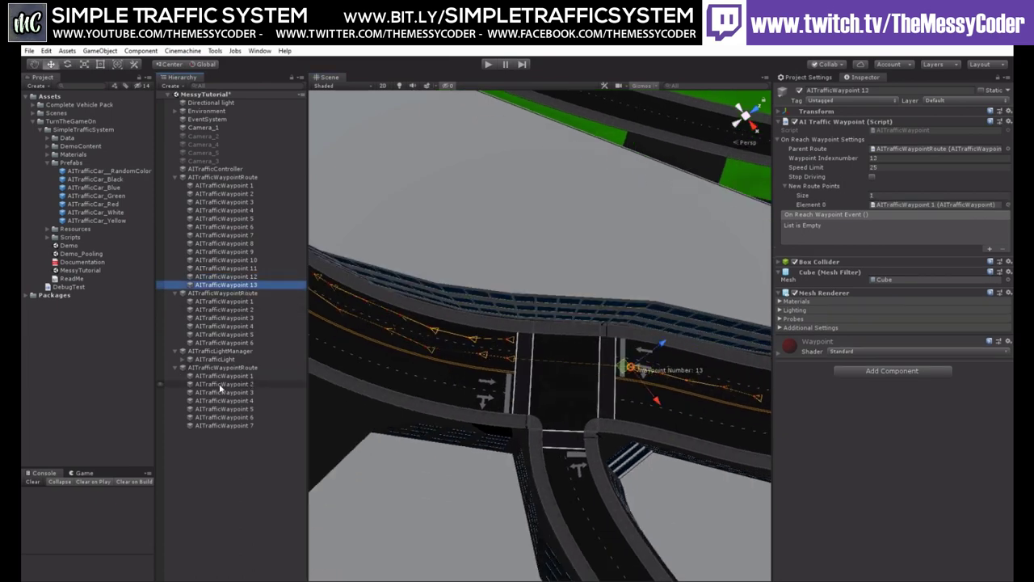
left_click_drag(228, 374, 813, 184)
left_click(903, 207)
left_click(900, 214)
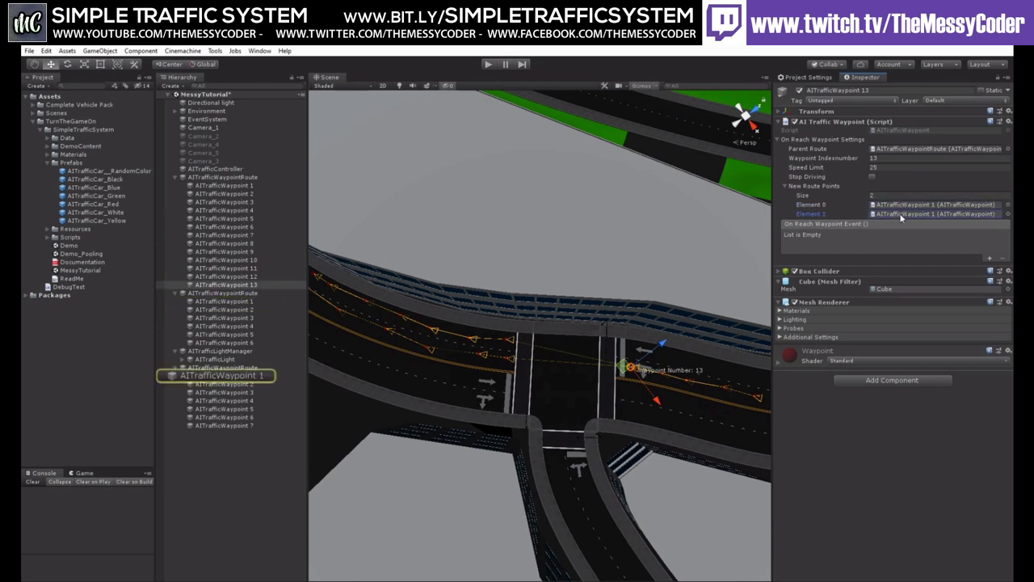
left_click(904, 207)
left_click(903, 215)
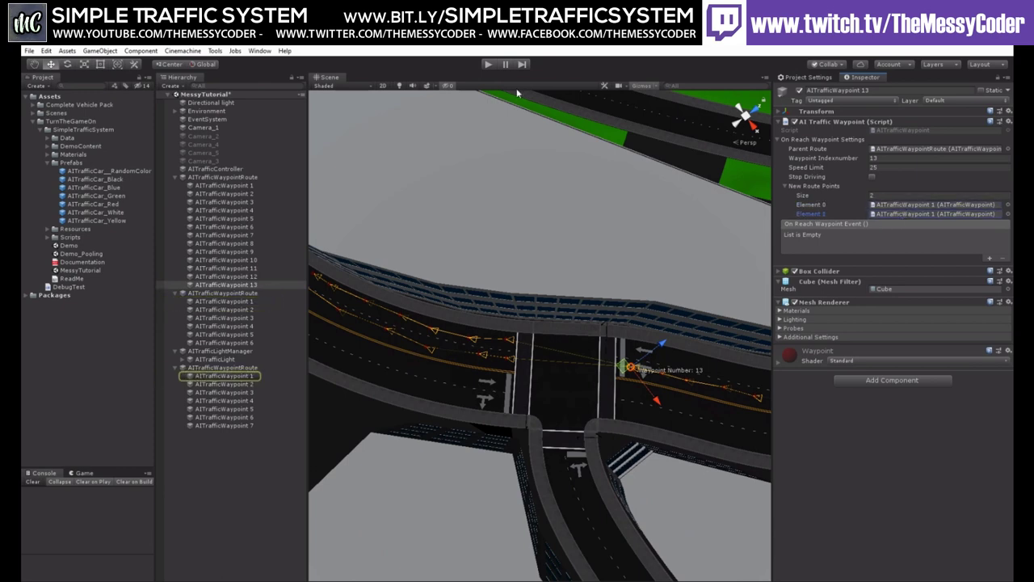
- Set the first waypoint route's Spawn Traffic Vehicles size to 5, filling every element with AITrafficCar_White
left_click(257, 178)
key("f")
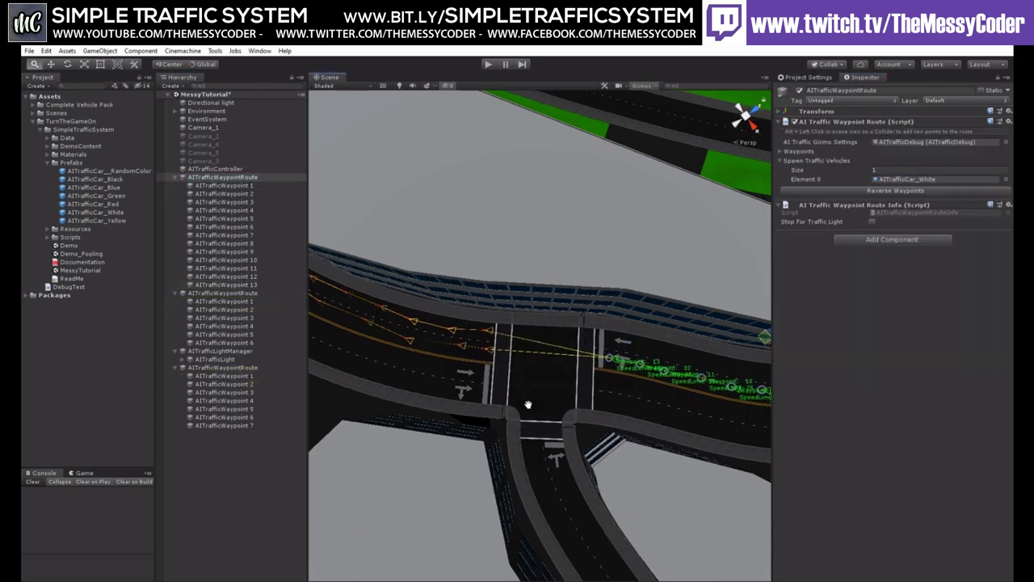
right_click_drag(638, 338, 605, 377)
middle_click_drag(605, 377, 571, 346)
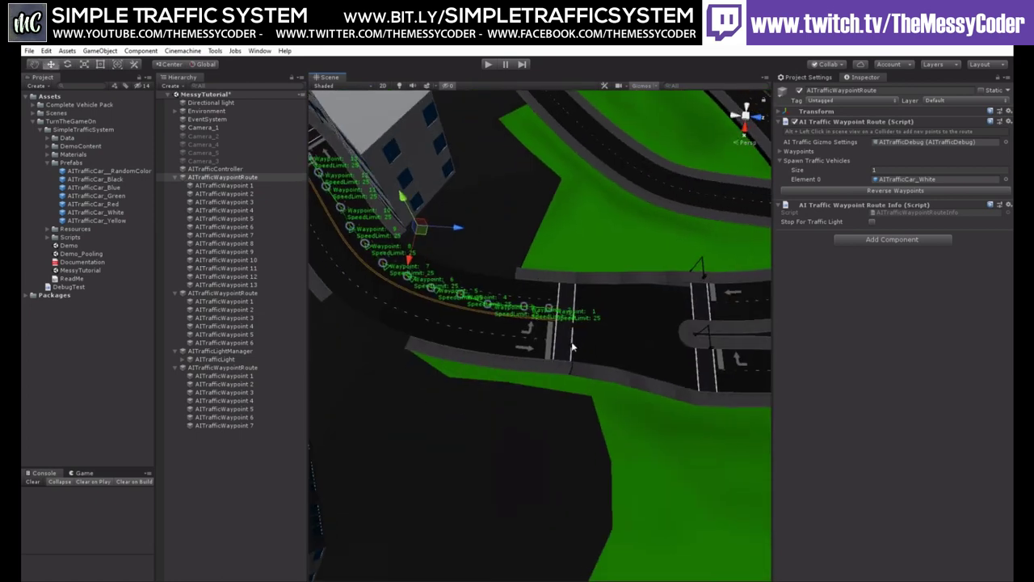
scroll(571, 341, "up", 6)
scroll(572, 342, "down", 2)
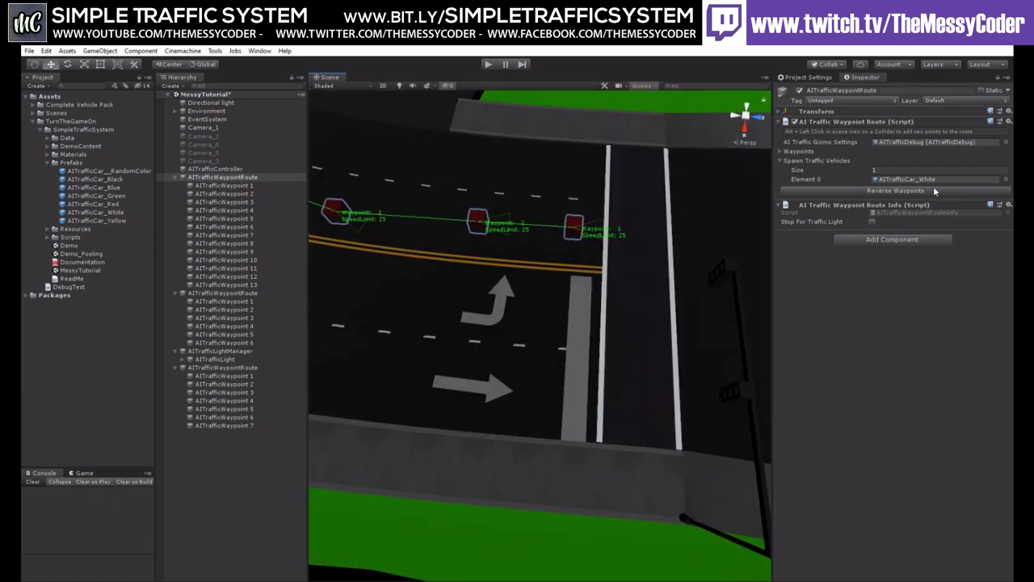
left_click(889, 169)
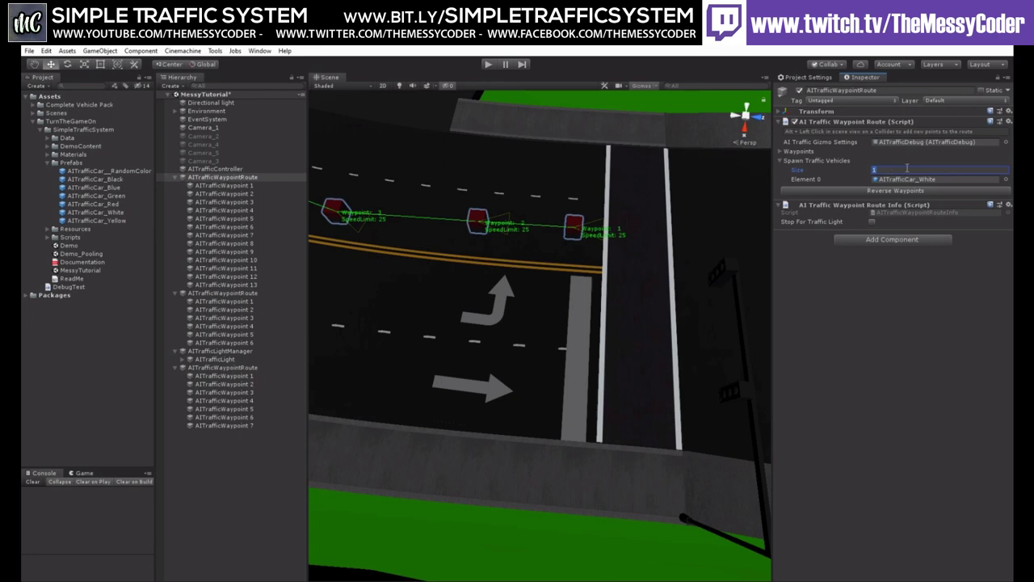
type("5")
key("Return")
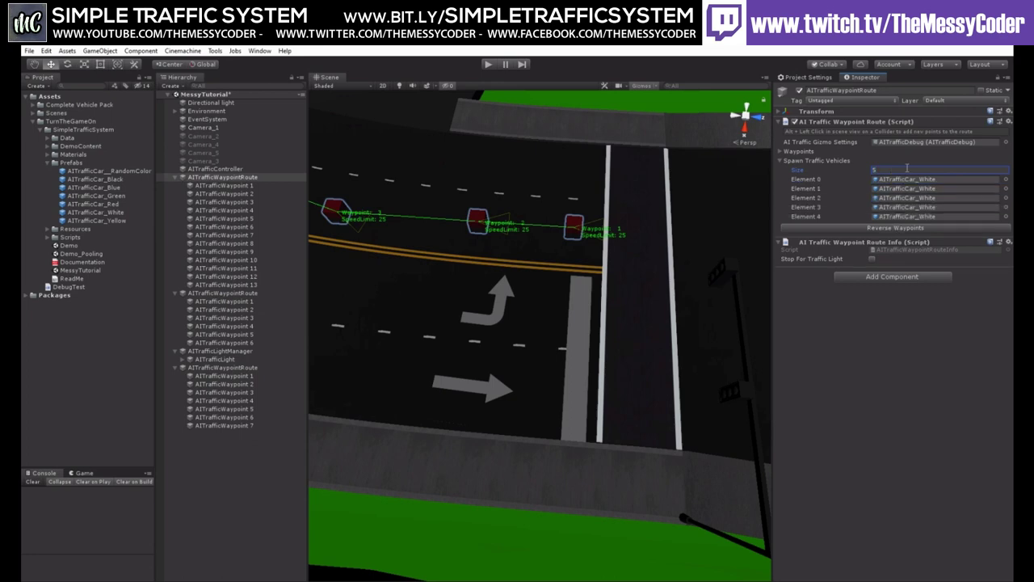
- Run the scene and watch the white cars drive along the first route and across the junction into both lanes
right_click_drag(470, 309, 606, 317, "alt")
left_click_drag(607, 316, 517, 250, "alt")
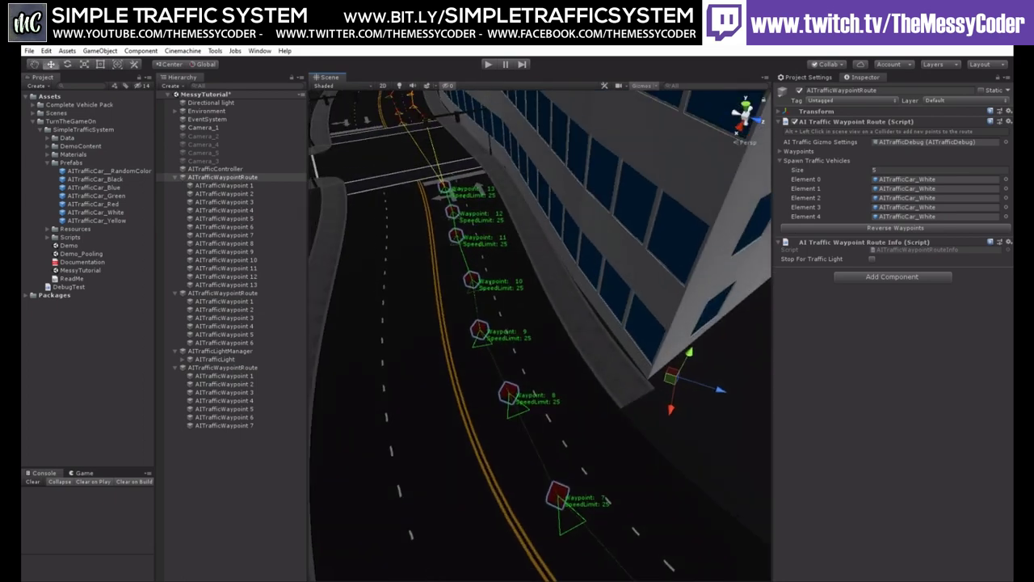
left_click(487, 65)
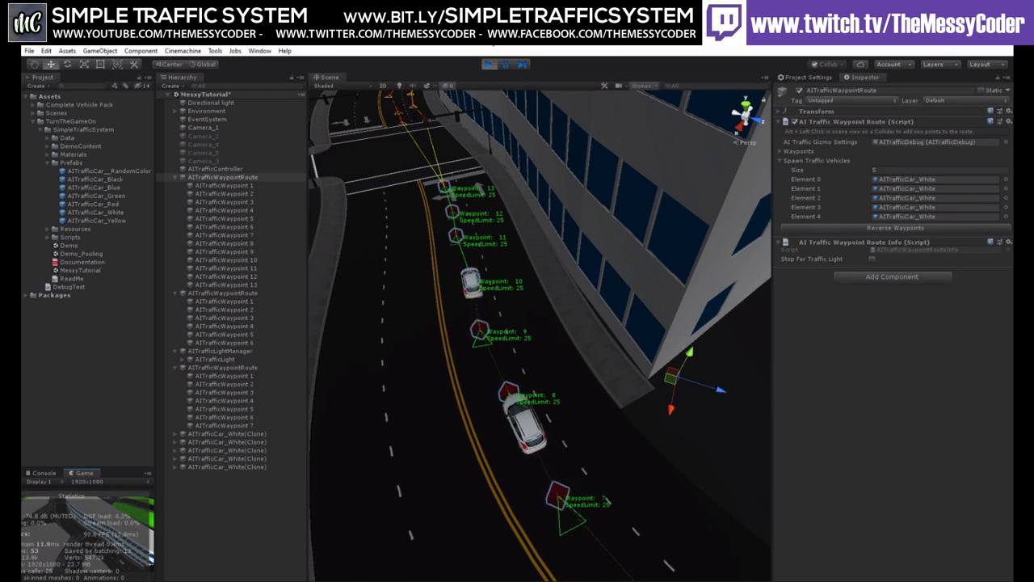
right_click_drag(596, 294, 561, 275)
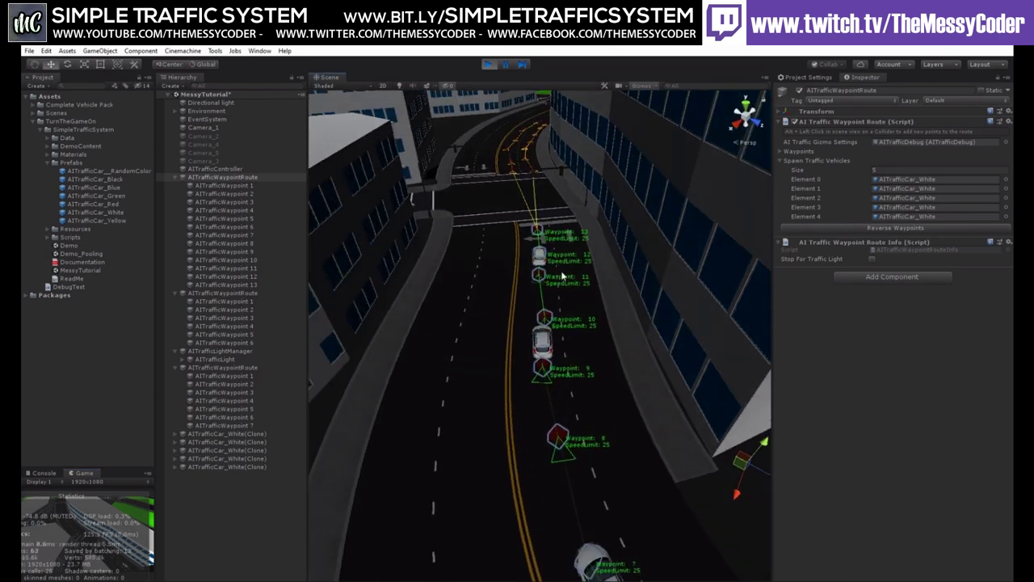
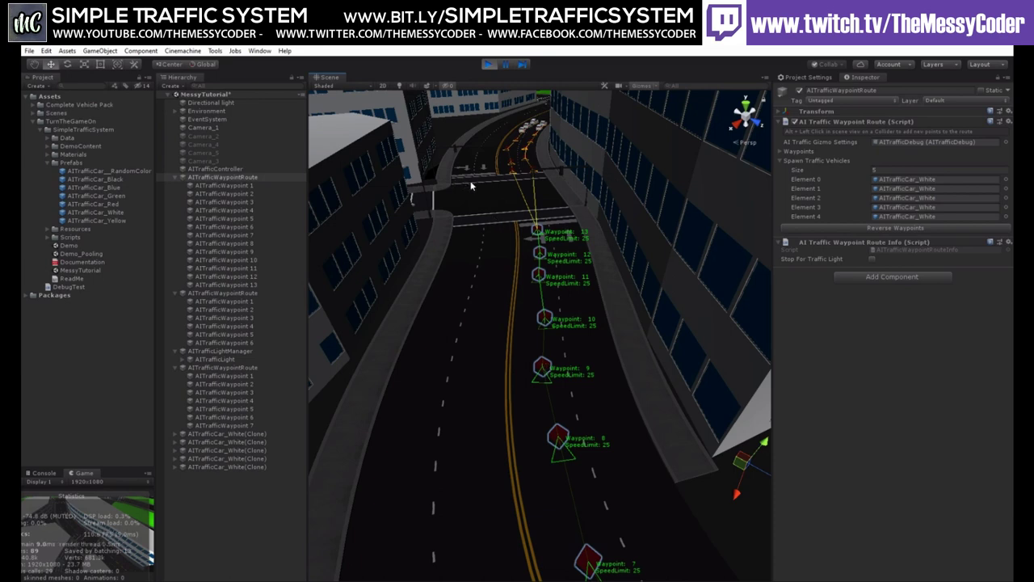
right_click_drag(470, 185, 536, 201)
middle_click_drag(537, 201, 584, 246)
scroll(568, 269, "up", 2)
right_click_drag(620, 327, 588, 282)
- Stop the run, collapse the objects in the hierarchy and move AITrafficLightManager below all three waypoint routes
left_click(175, 177)
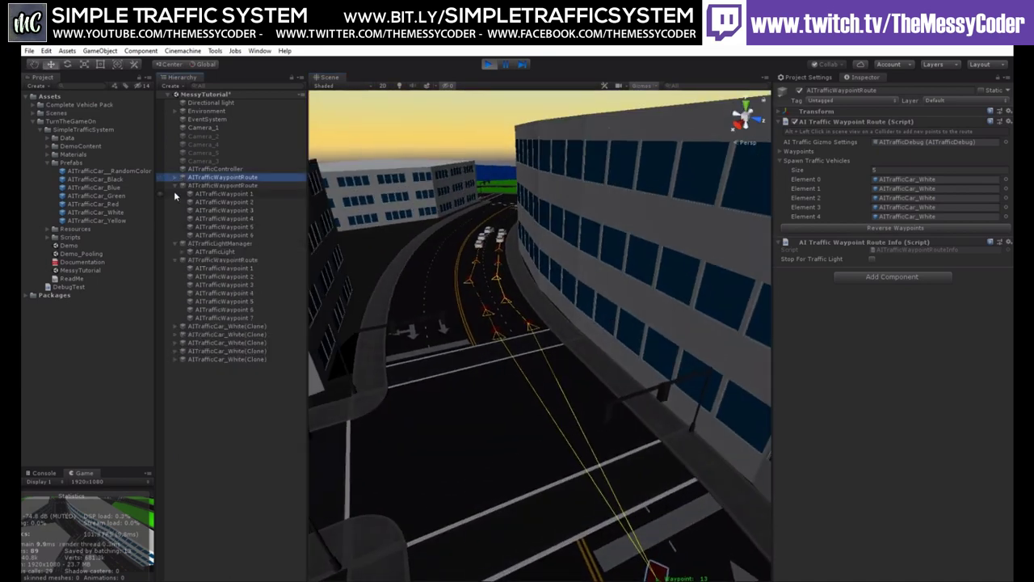
left_click(175, 184)
left_click(176, 209)
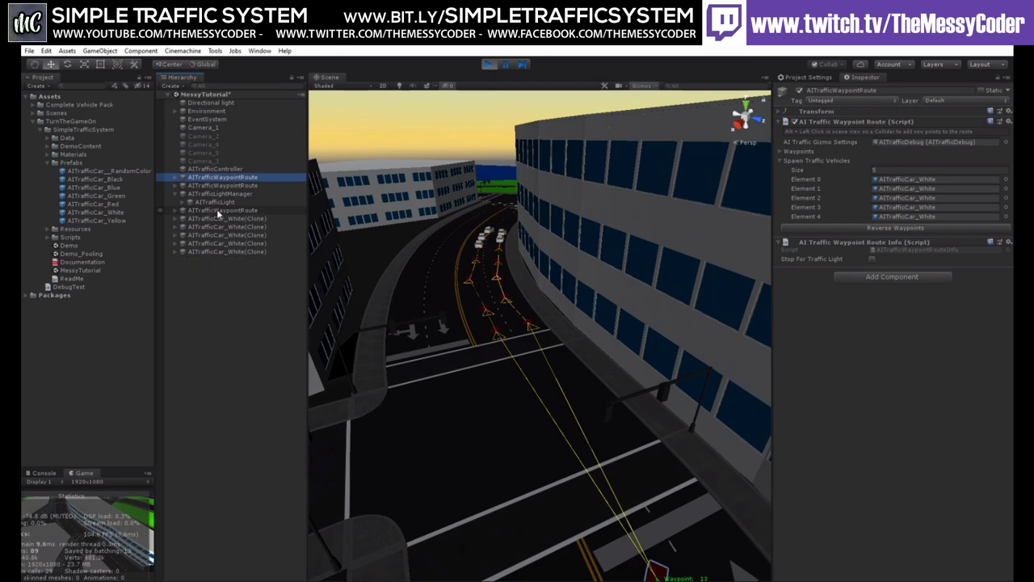
left_click(489, 64)
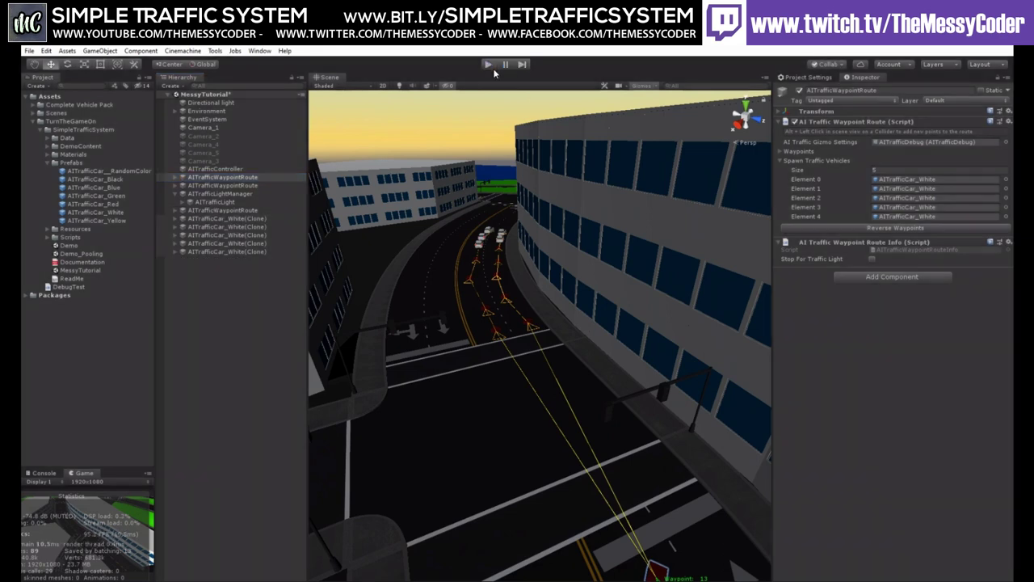
left_click(174, 194)
left_click(197, 195)
left_click_drag(197, 194, 212, 242)
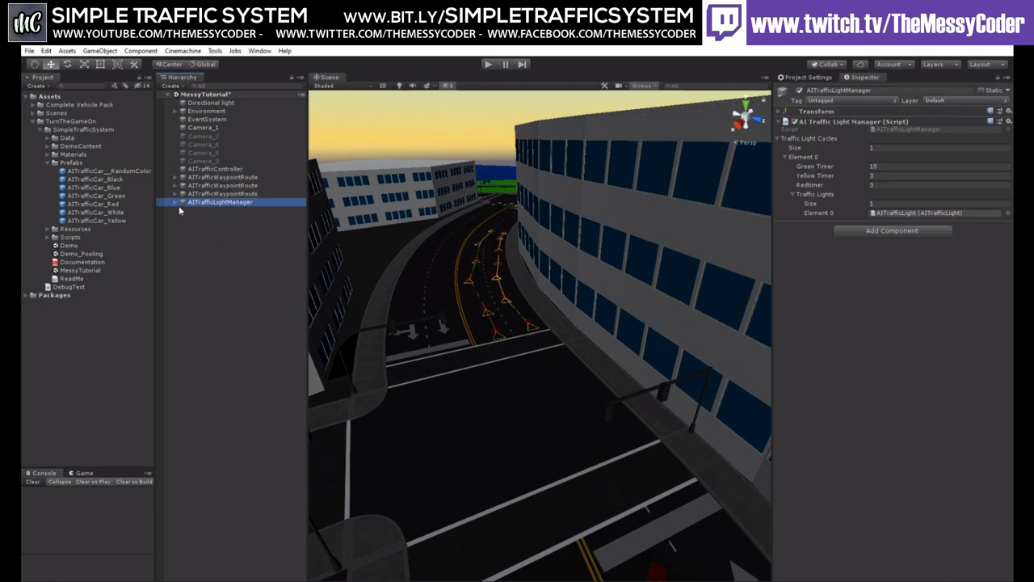
- Examine the light manager's cycle element and traffic light list, along with the red, yellow and green lights under AITrafficLight
left_click(174, 201)
left_click(202, 210)
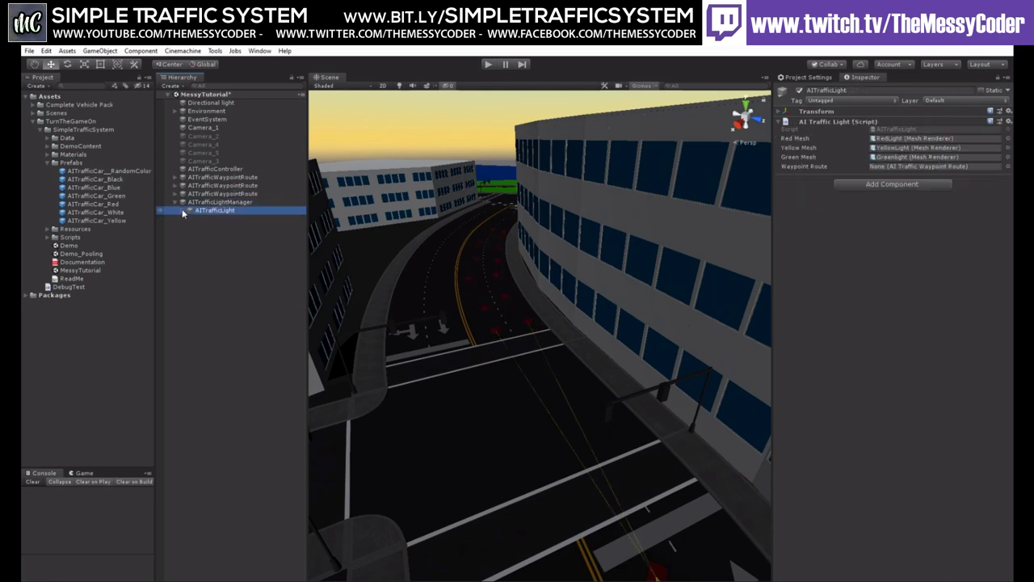
left_click(181, 210)
left_click(216, 202)
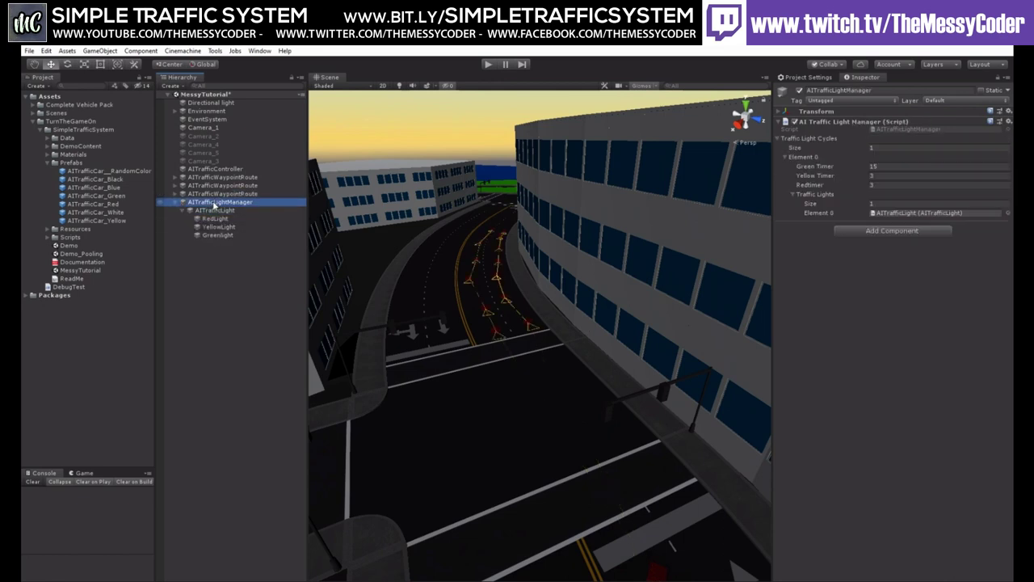
left_click(784, 156)
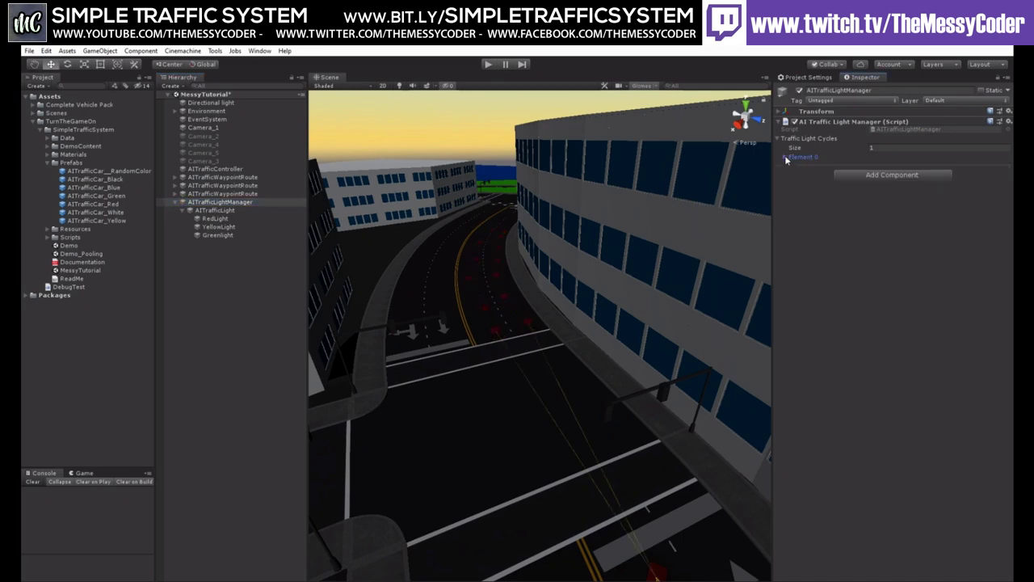
left_click(785, 155)
left_click(792, 194)
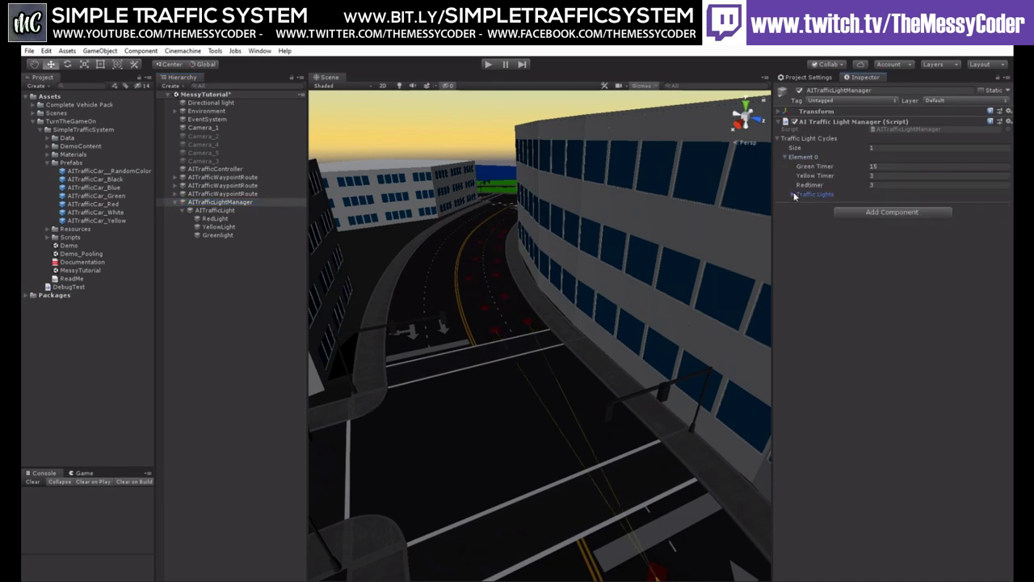
left_click(785, 157)
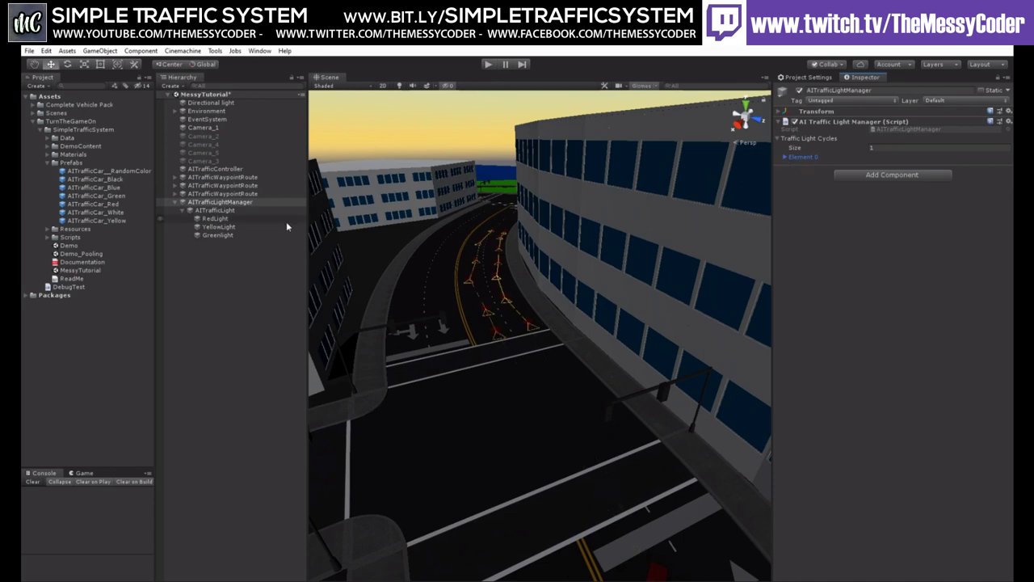
- Move AITrafficLight from its distant position across the map to the area near the junction
left_click(214, 210)
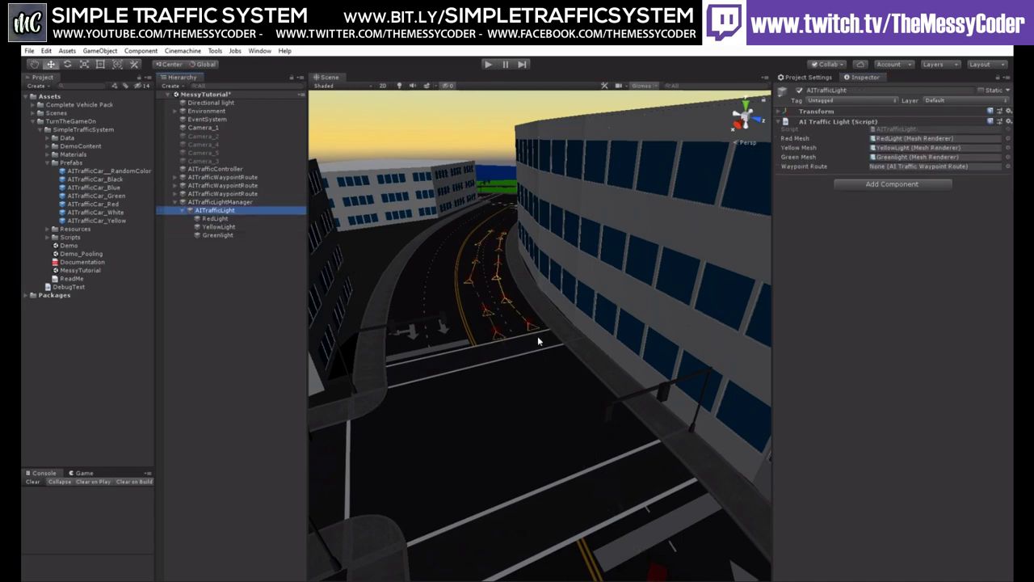
double_click(203, 213)
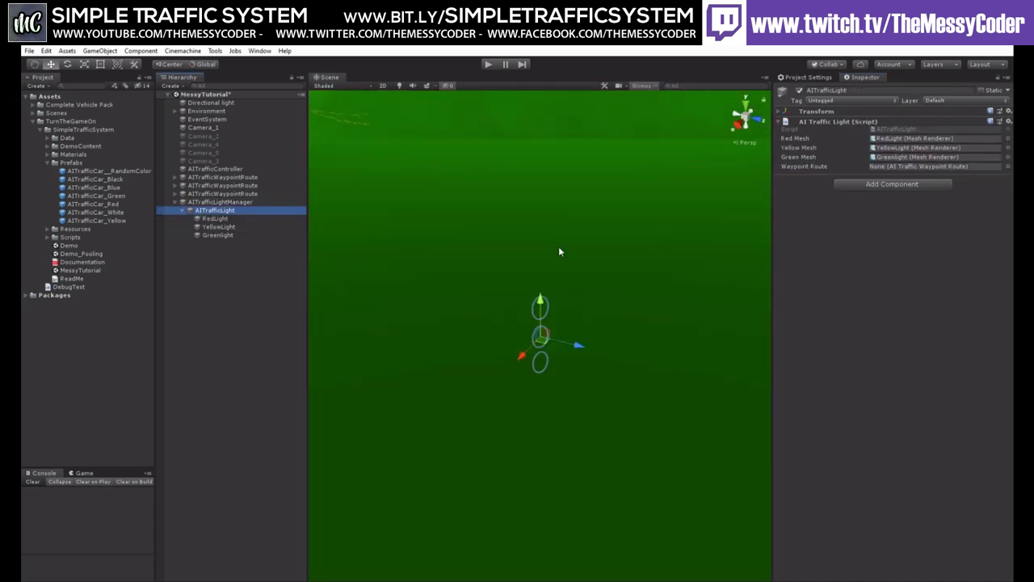
scroll(509, 284, "down", 3)
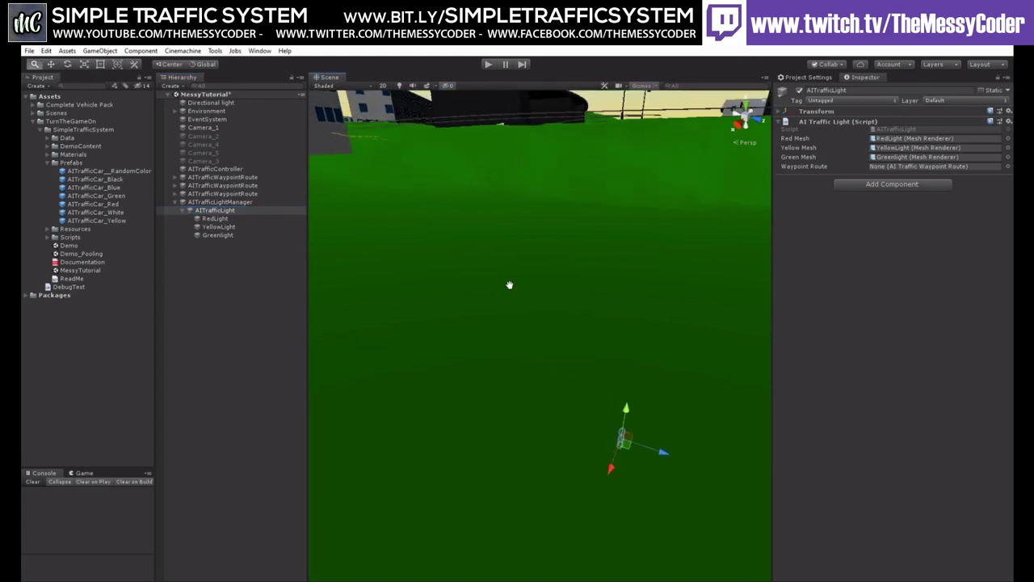
scroll(509, 285, "down", 4)
middle_click_drag(470, 198, 540, 350)
left_click_drag(645, 460, 414, 355)
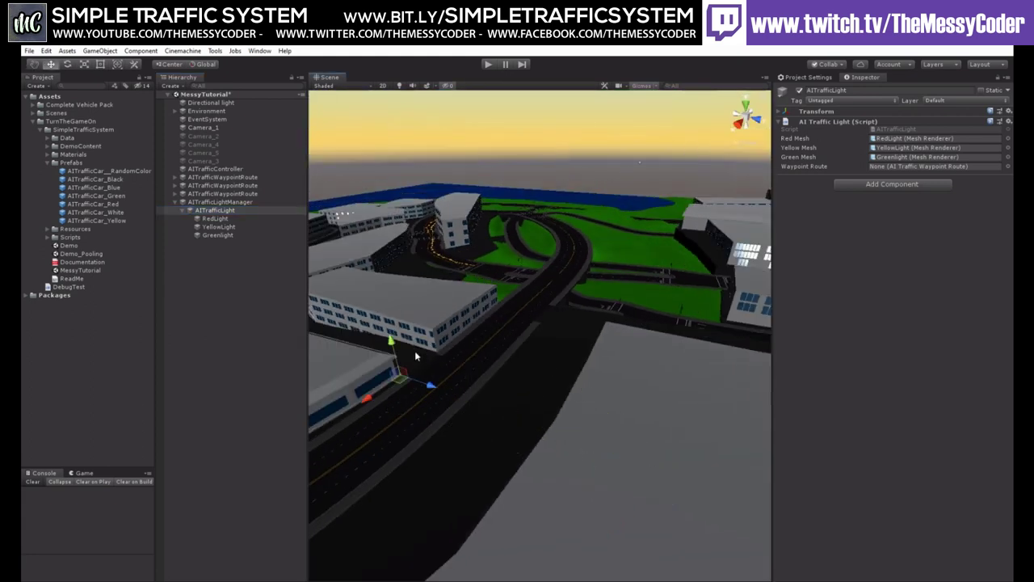
left_click_drag(366, 402, 452, 218)
key("f")
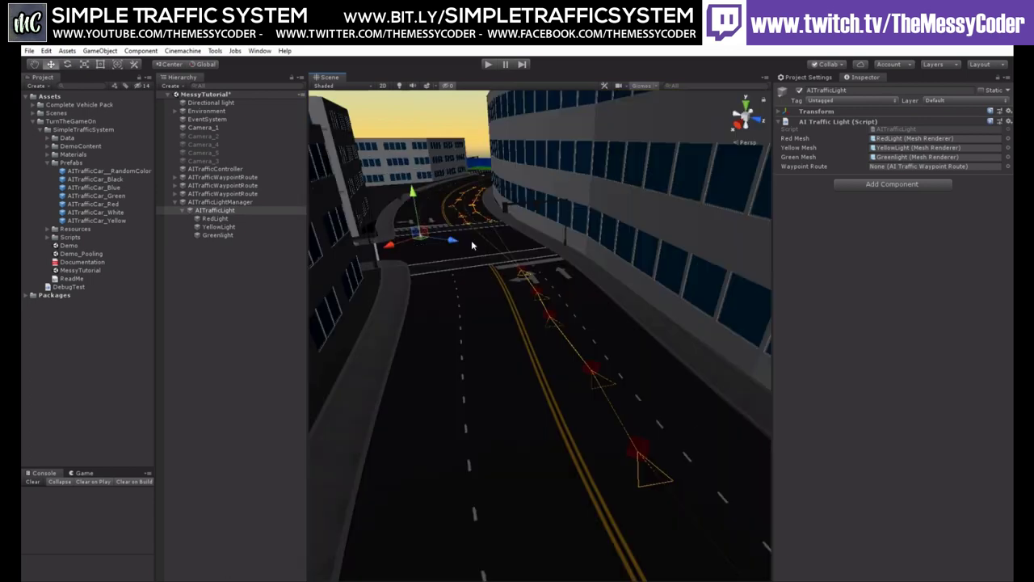
- Move AITrafficLight across the junction to the overhanging signal arm beside the building that the waypoint lanes run along
scroll(529, 258, "down", 8)
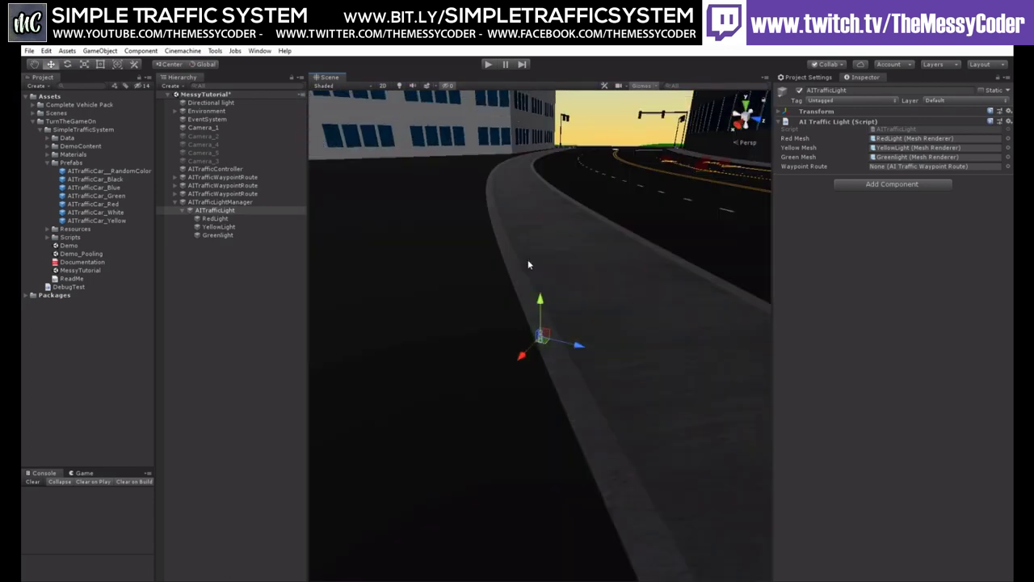
scroll(527, 265, "down", 3)
middle_click_drag(547, 238, 404, 277)
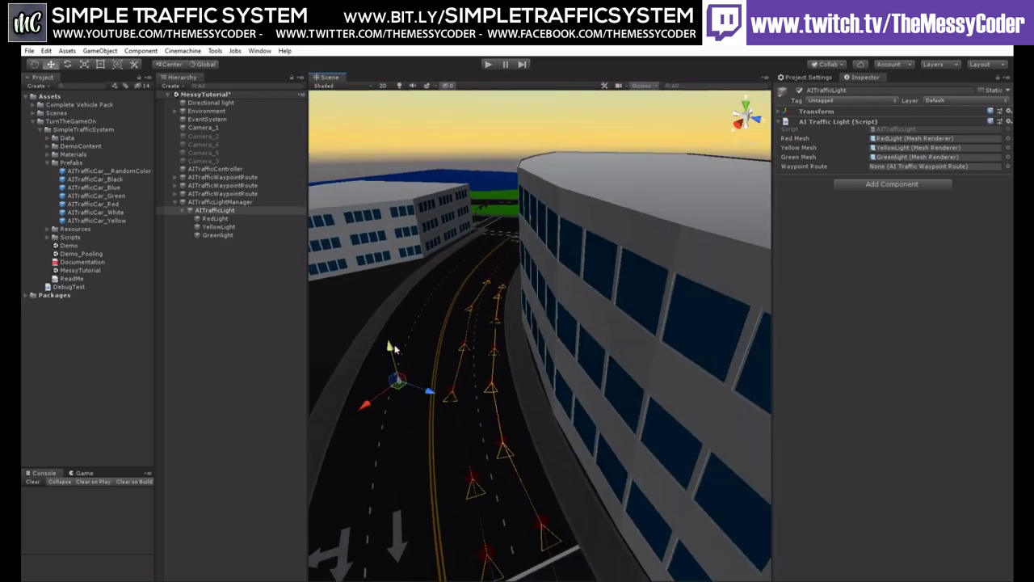
left_click_drag(393, 348, 381, 260)
left_click_drag(404, 304, 343, 496)
scroll(489, 383, "down", 3)
middle_click_drag(507, 399, 476, 326)
left_click_drag(447, 314, 530, 417)
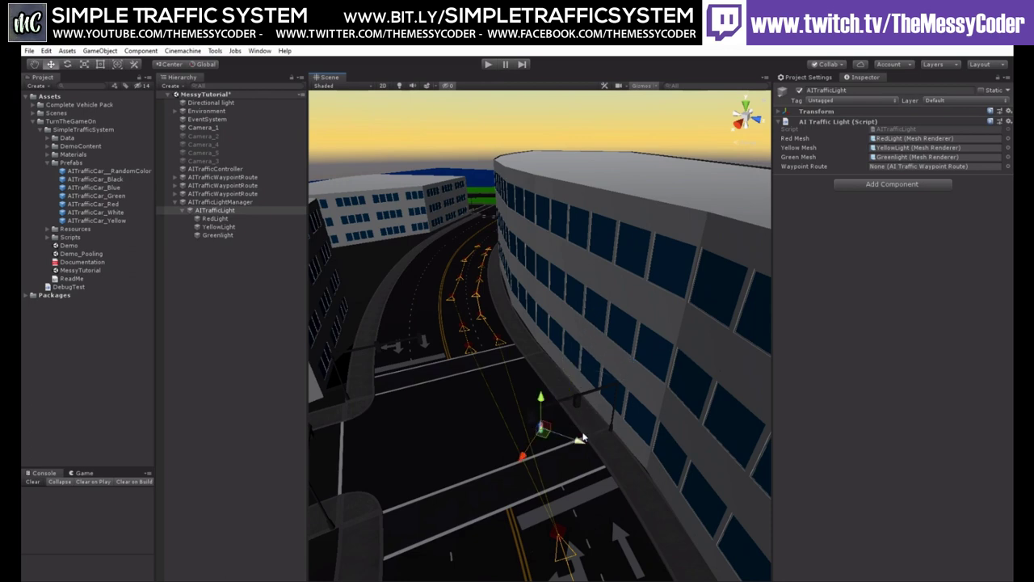
- Raise AITrafficLight and fit its red, yellow and green lights against the signal head at the outer end of the arm
key("f")
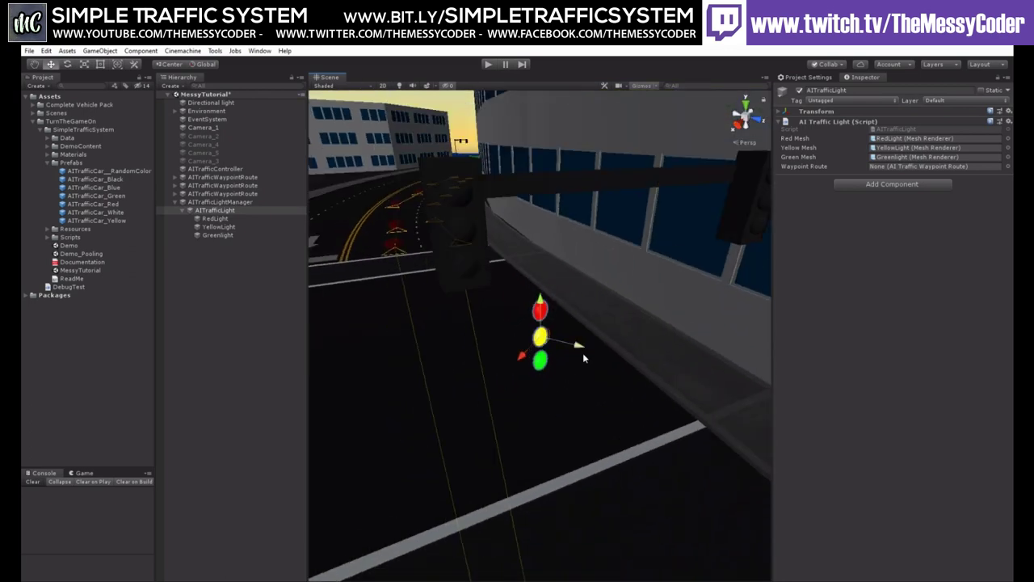
left_click_drag(540, 303, 521, 250)
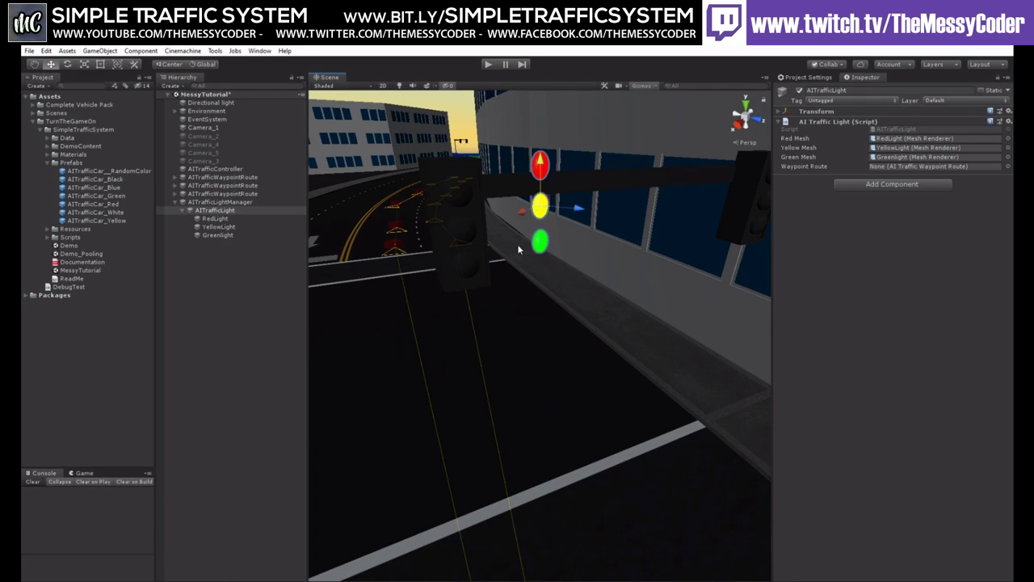
left_click_drag(510, 216, 457, 230)
right_click_drag(454, 215, 510, 217)
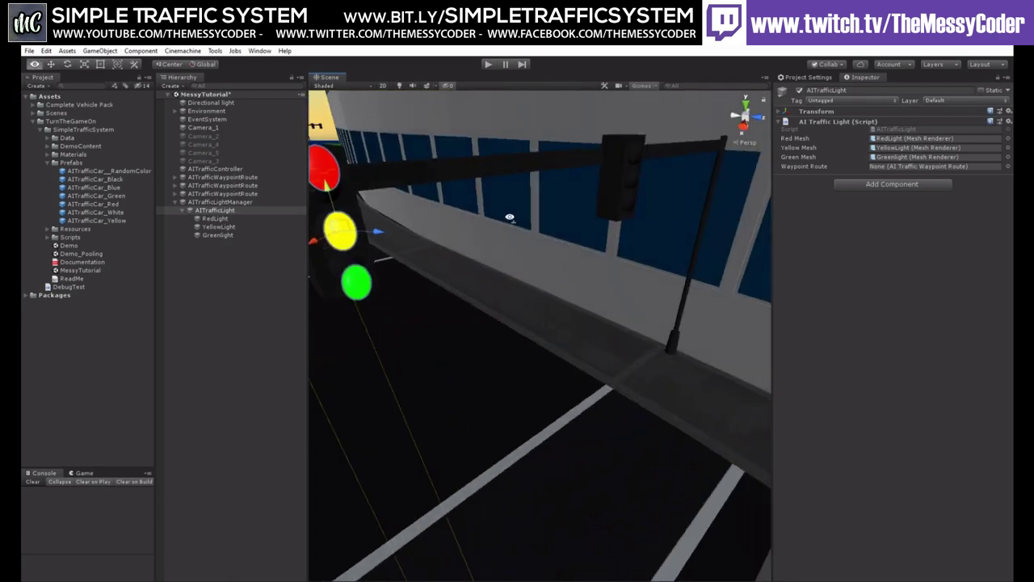
middle_click_drag(510, 218, 504, 268)
mouse_move(504, 269)
left_mouse_down("alt")
mouse_move(482, 272)
mouse_move(659, 269)
mouse_move(515, 261)
left_mouse_up("alt")
left_click_drag(630, 257, 582, 276, "alt")
left_click(548, 282)
left_click(487, 303)
left_click_drag(602, 220, 623, 165)
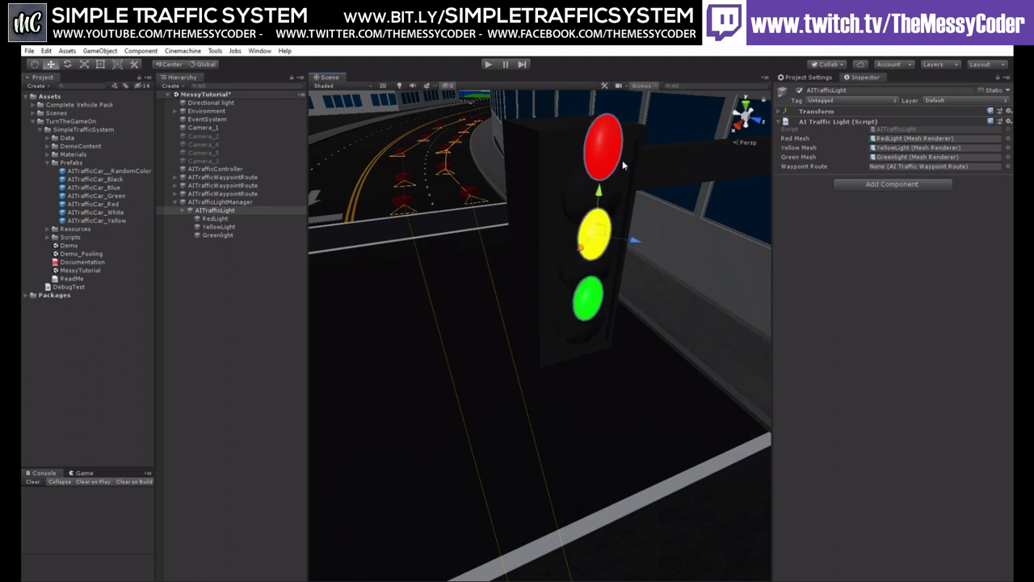
- Lower AITrafficLight slightly to Y 18.721 and set its Y rotation to 43.6 to match the face of the signal head
left_click(846, 111)
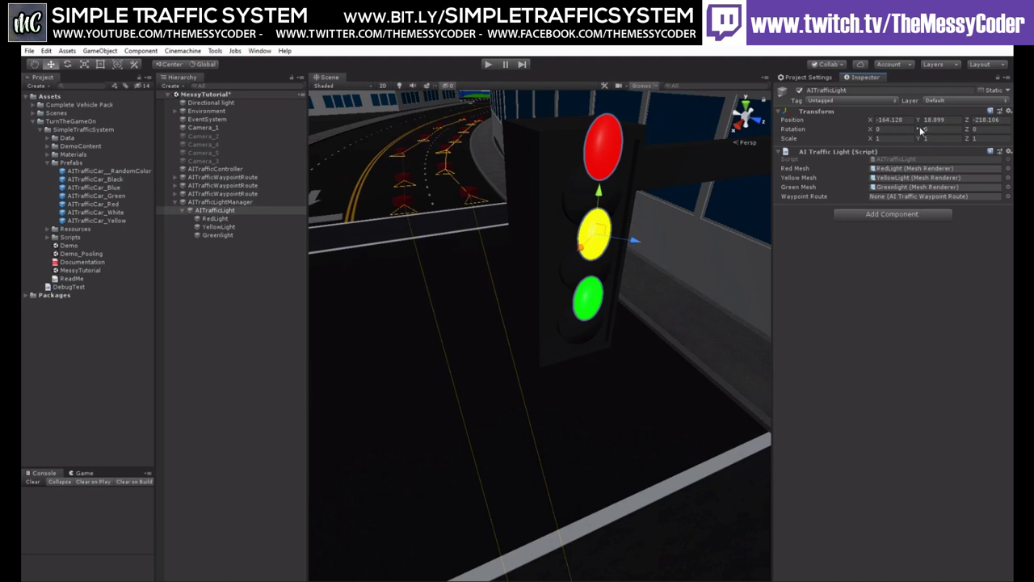
left_click_drag(920, 131, 598, 223)
right_click_drag(639, 222, 602, 219)
middle_click_drag(602, 219, 508, 282)
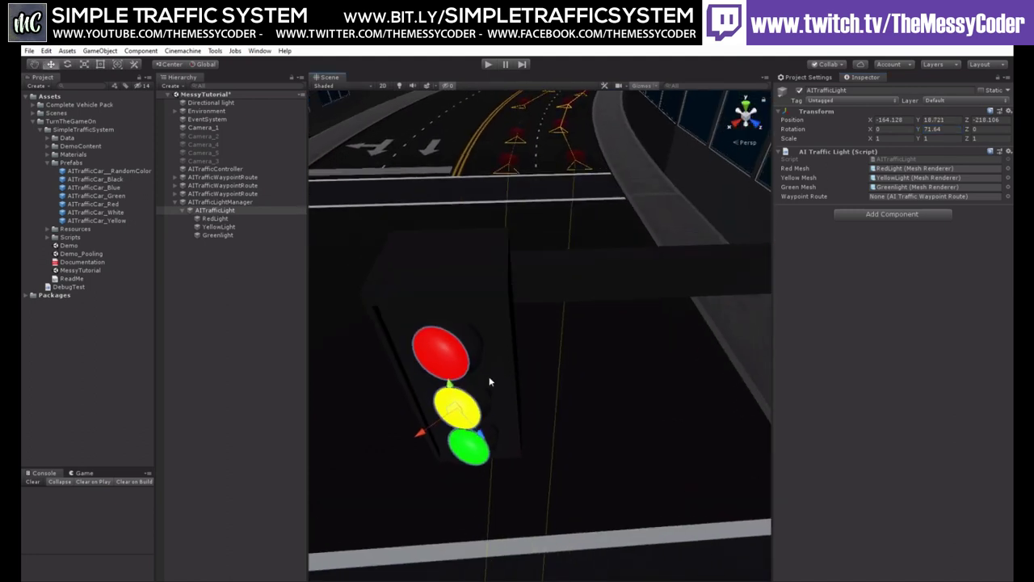
left_click_drag(911, 129, 833, 139)
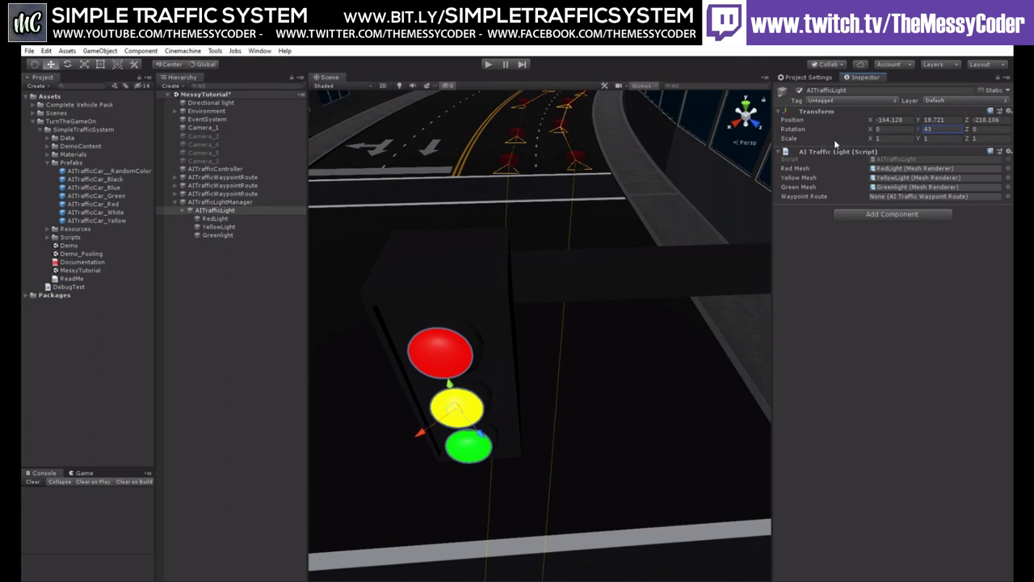
- Duplicate AITrafficLight, move the copy onto the second signal head on the same arm, and select AITrafficLightManager
left_click(219, 202)
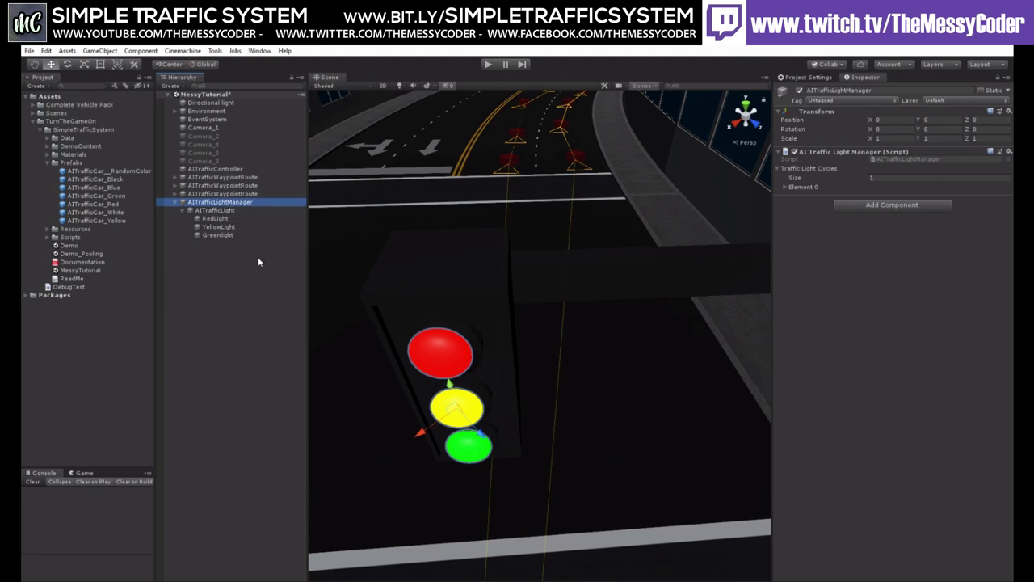
middle_click_drag(463, 335, 328, 323)
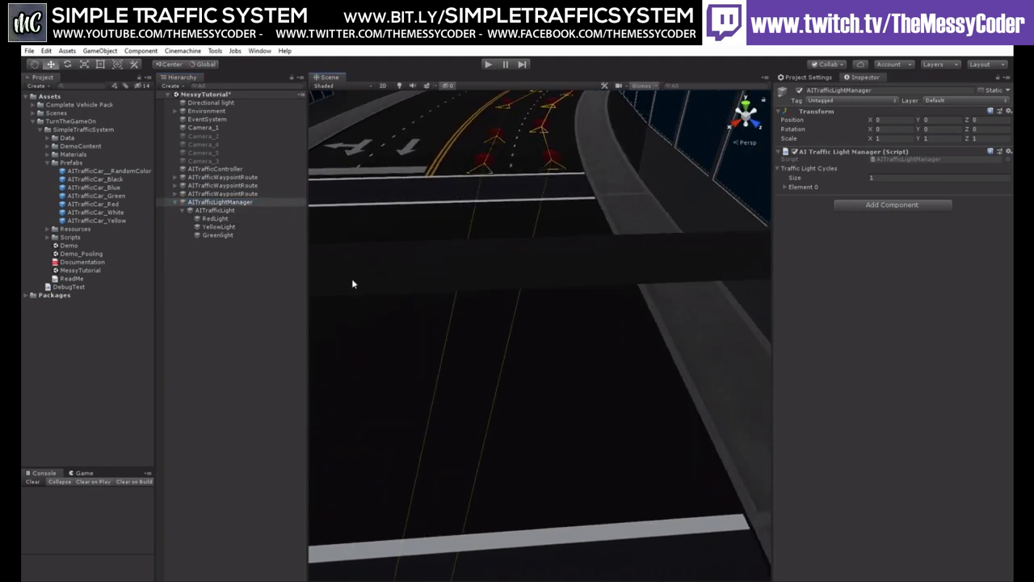
middle_click_drag(351, 283, 522, 282)
left_click(242, 210)
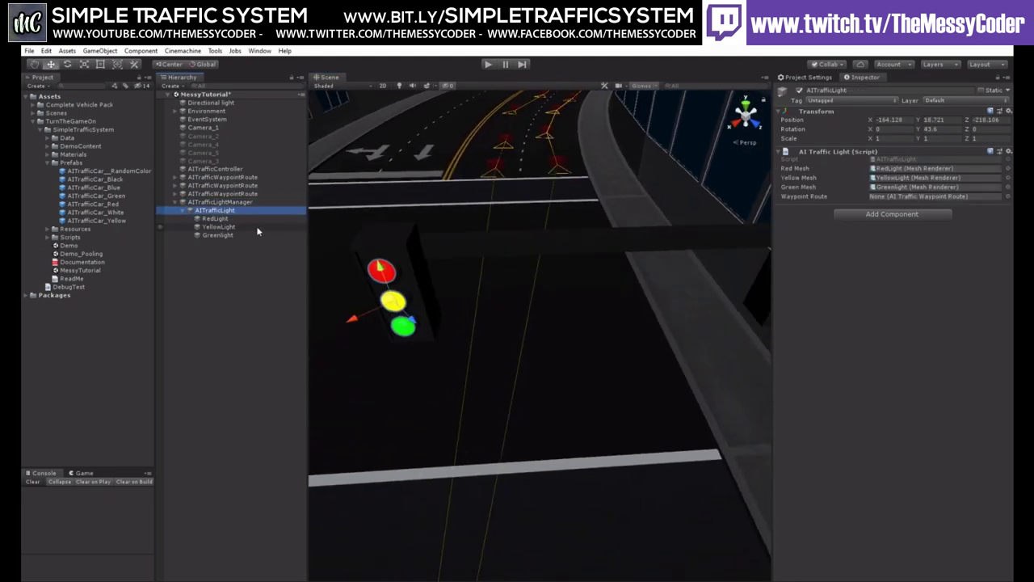
key("ctrl+d")
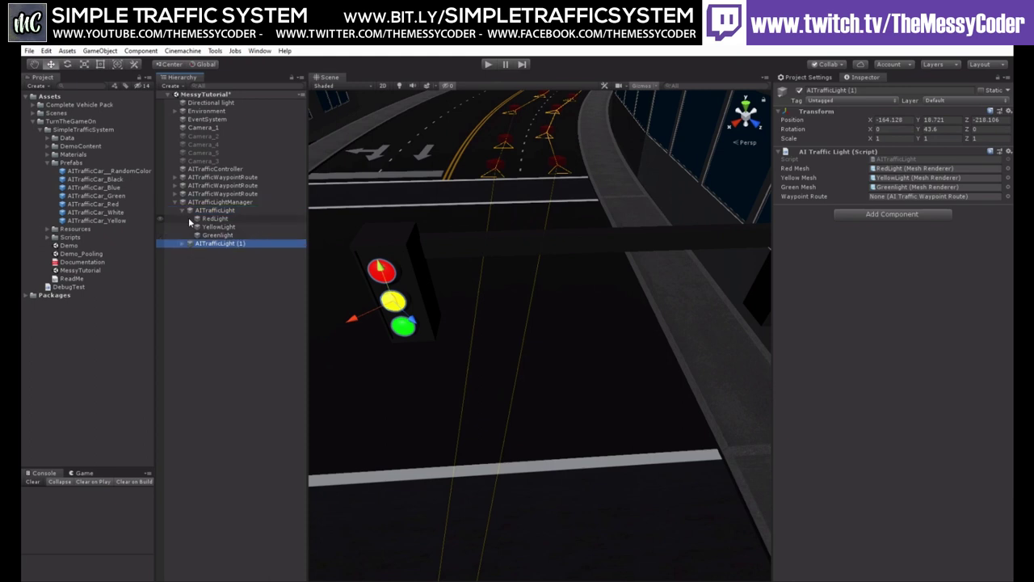
left_click_drag(353, 317, 588, 290)
middle_click_drag(579, 274, 444, 285)
left_click_drag(453, 269, 631, 347)
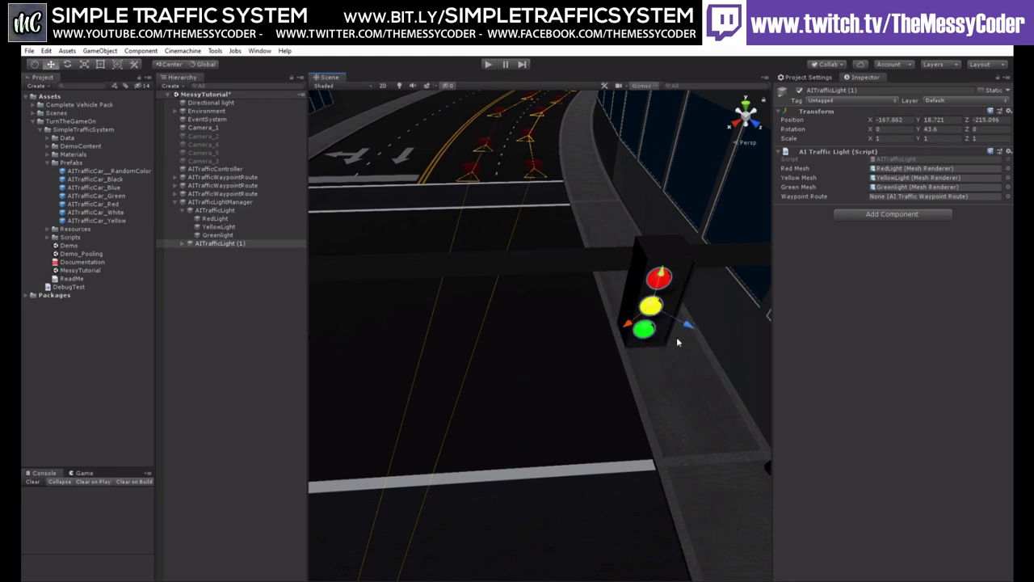
left_click(686, 317)
left_click(683, 310)
left_click(221, 202)
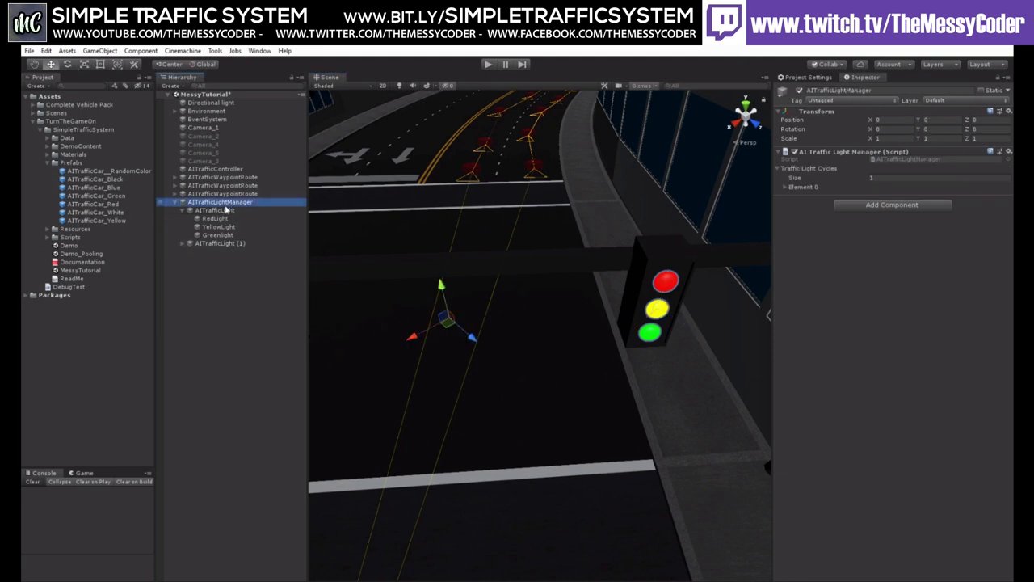
left_click(890, 177)
type("2")
key("Return")
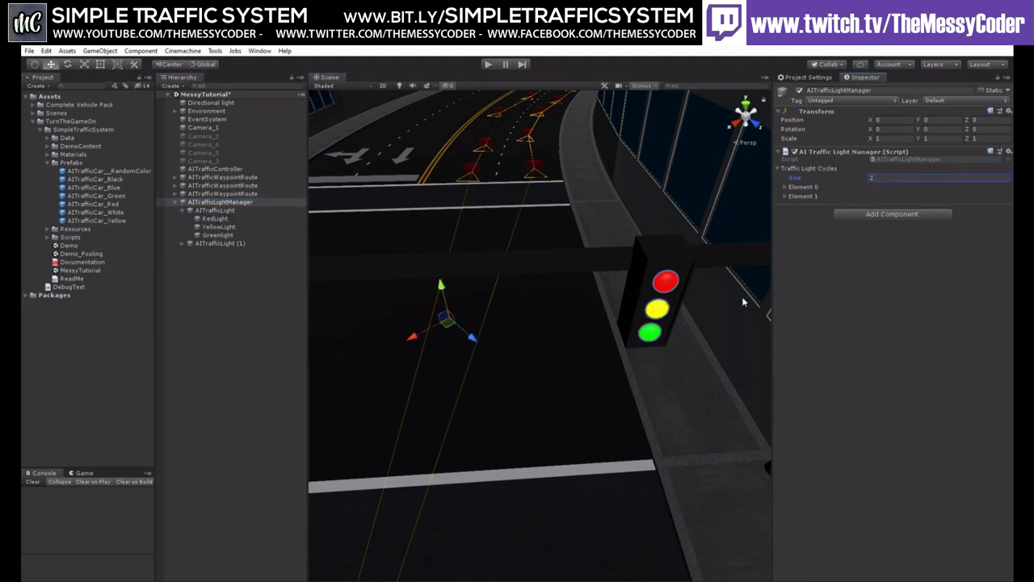
left_click(786, 195)
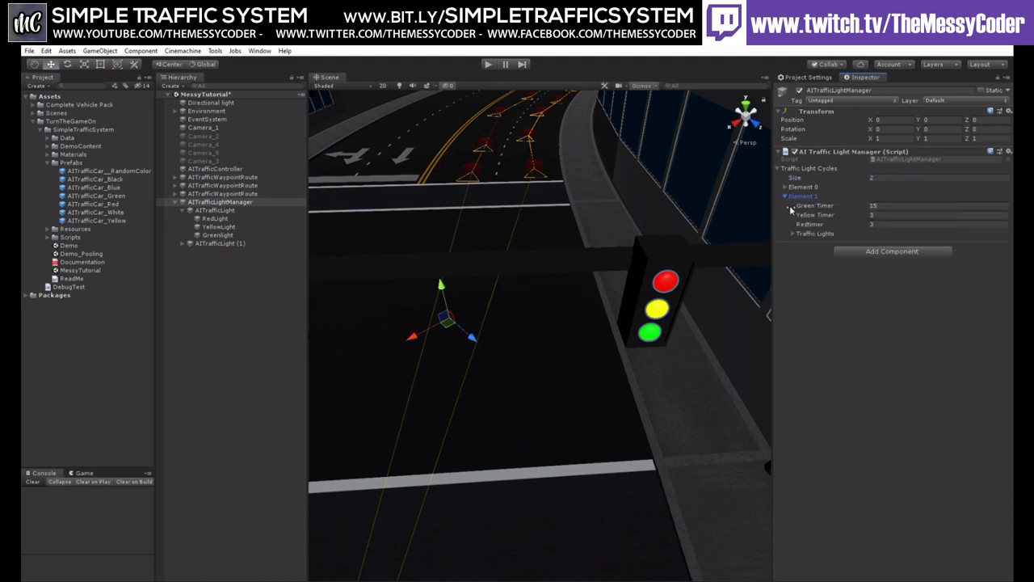
left_click(791, 233)
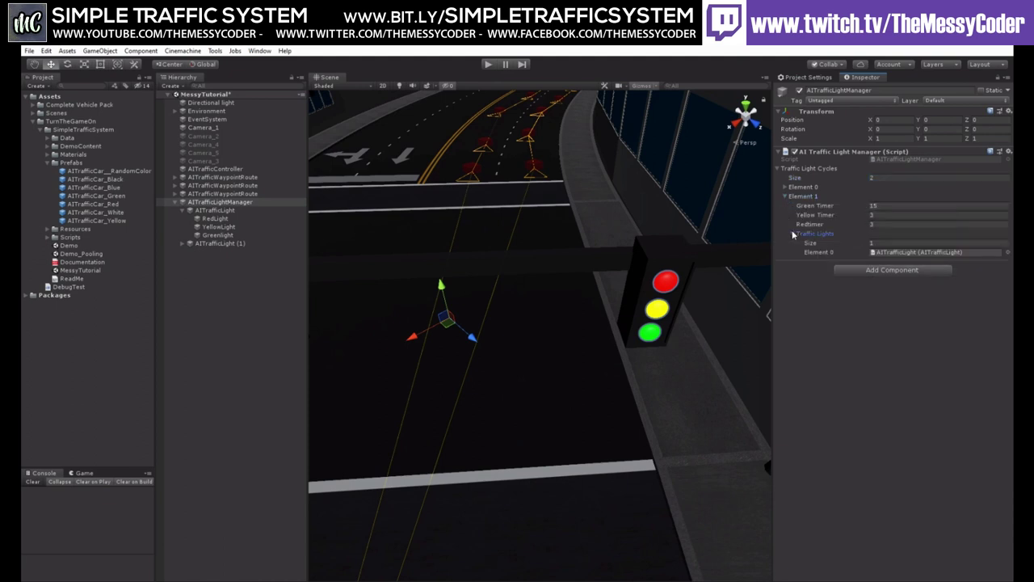
left_click(888, 177)
type("1")
key("Return")
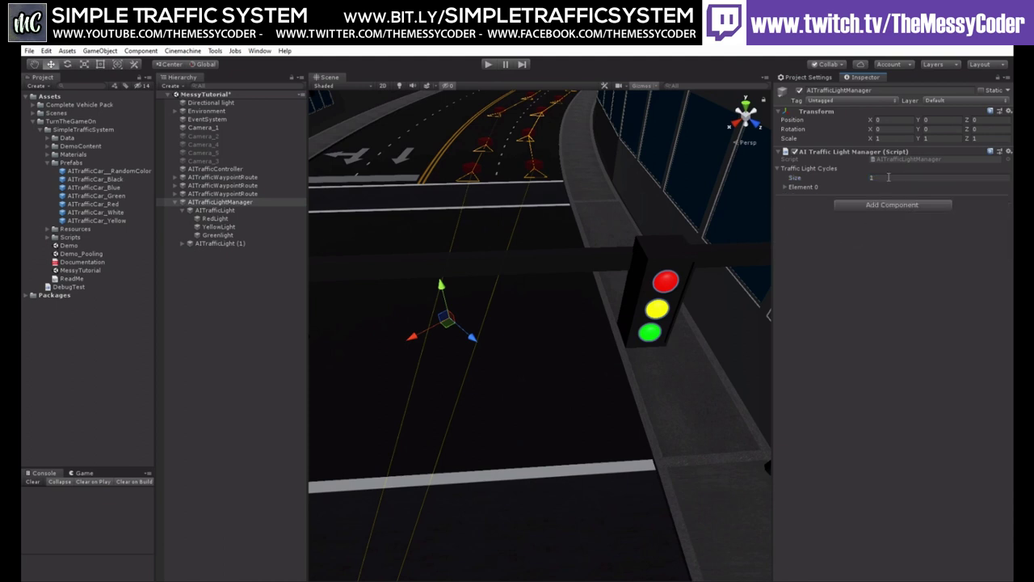
- Set the size of the Traffic Lights list in the manager's cycle Element 0 to 2
left_click(784, 187)
left_click(793, 224)
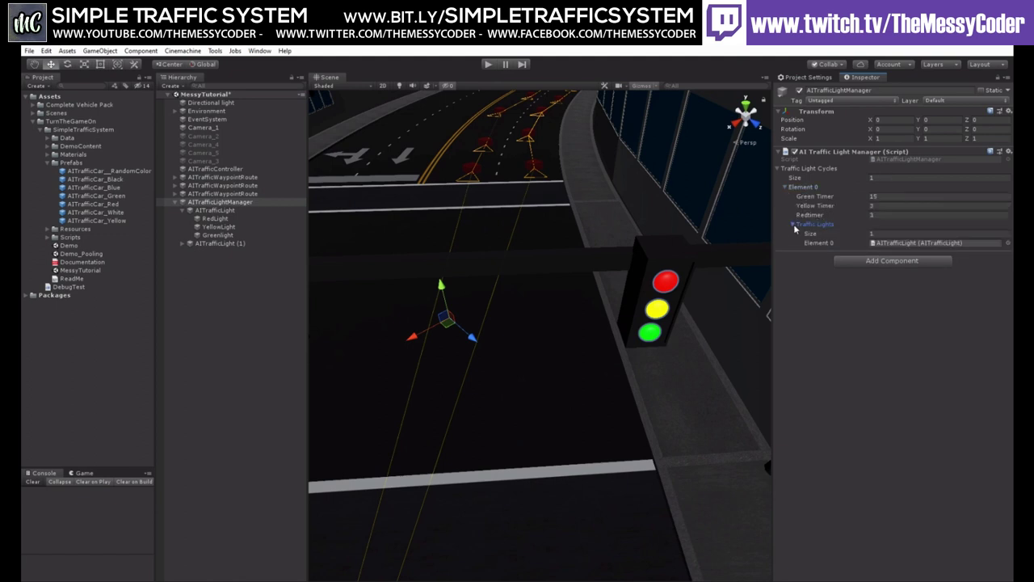
left_click(870, 233)
key("Return")
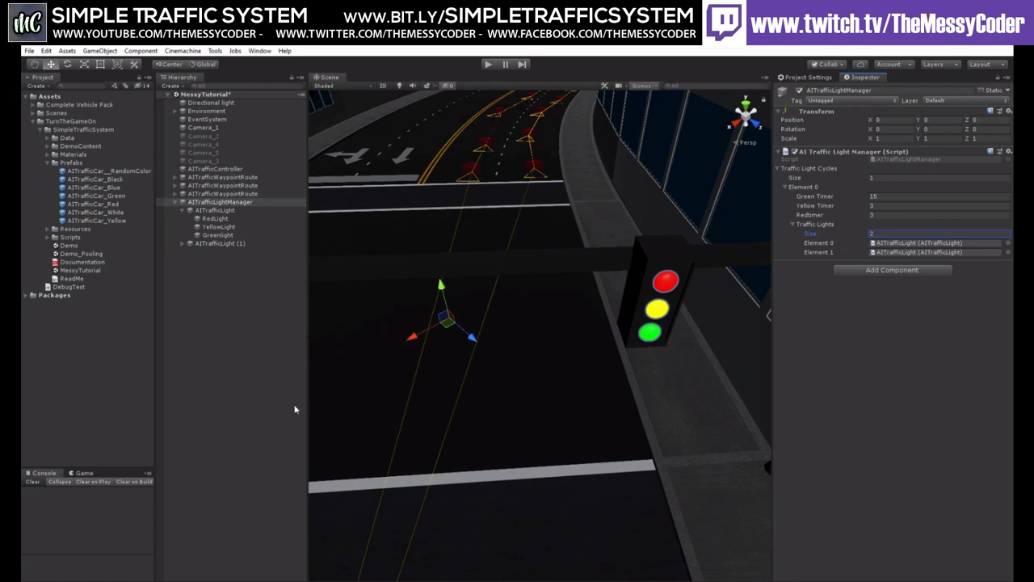
- Examine both placed lights on the signal arm and the other signals and road approaches around the junction
right_click_drag(439, 351, 242, 302)
middle_click_drag(404, 339, 730, 428)
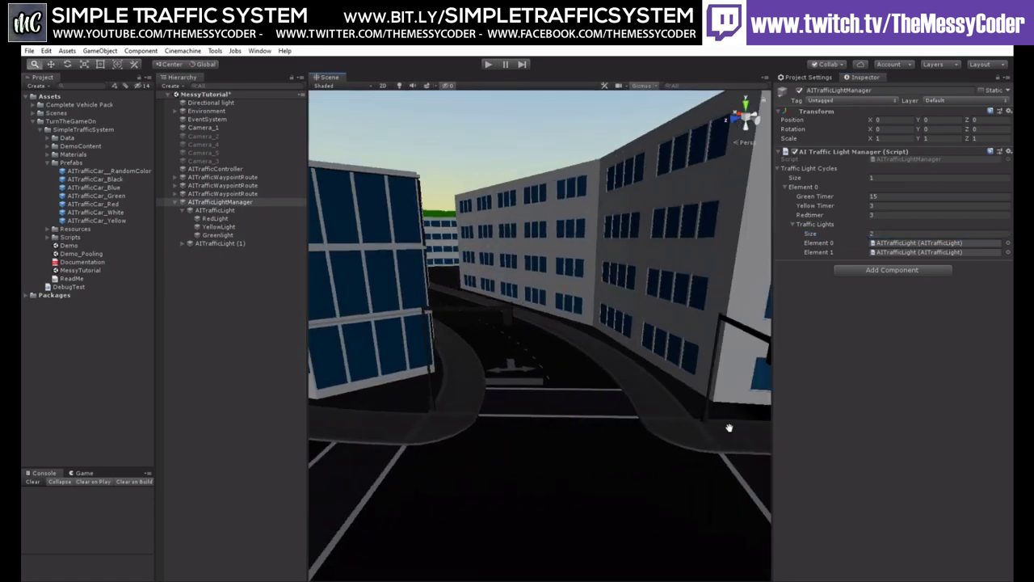
right_click_drag(622, 383, 433, 407)
right_click_drag(582, 376, 515, 389)
scroll(569, 377, "up", 1)
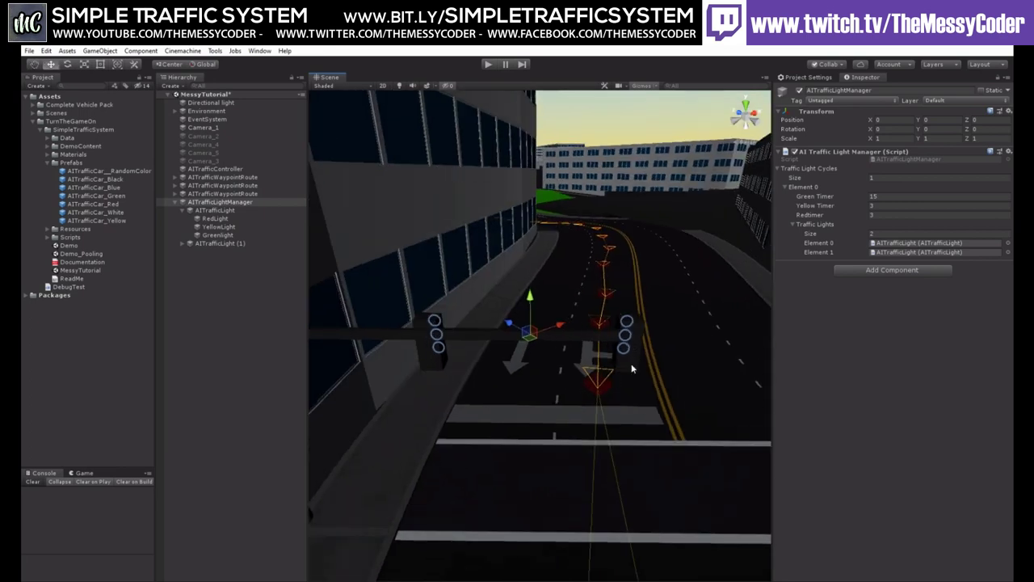
right_click_drag(633, 368, 478, 368)
left_click(823, 228)
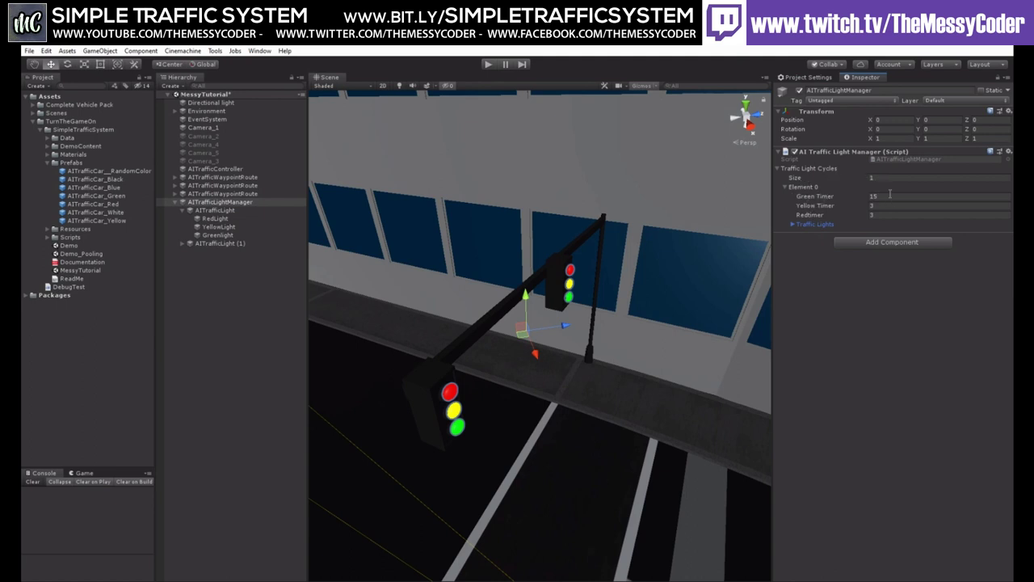
scroll(509, 402, "down", 15)
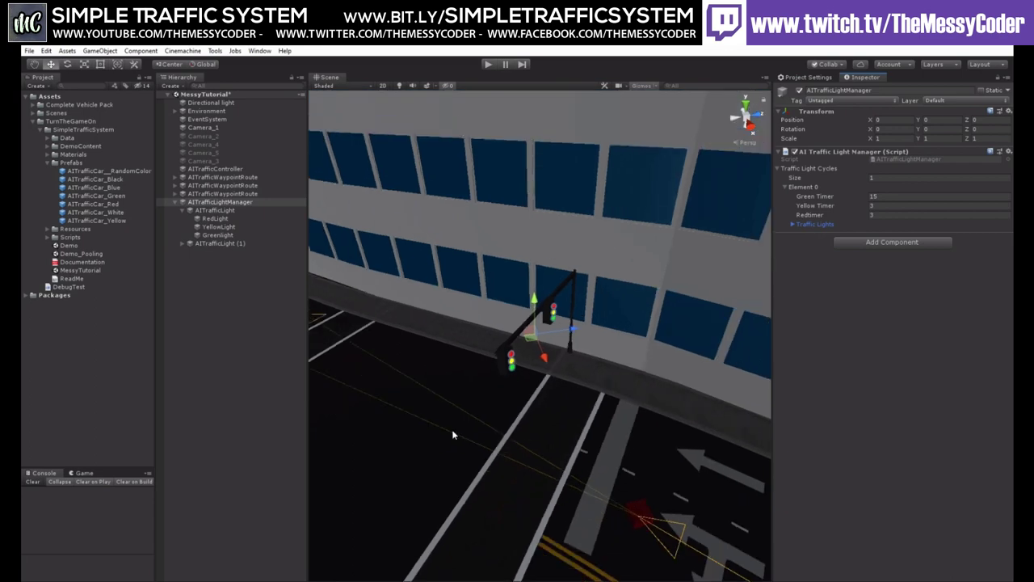
middle_click_drag(452, 429, 721, 322)
right_click_drag(722, 322, 631, 313)
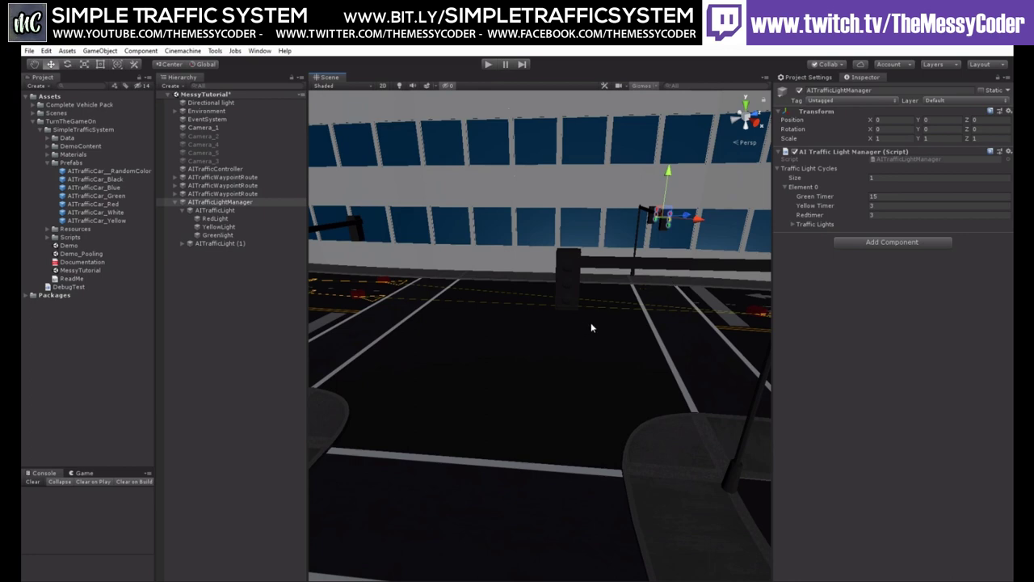
right_click_drag(692, 296, 485, 331)
middle_click_drag(485, 332, 447, 346)
right_click_drag(446, 347, 412, 372)
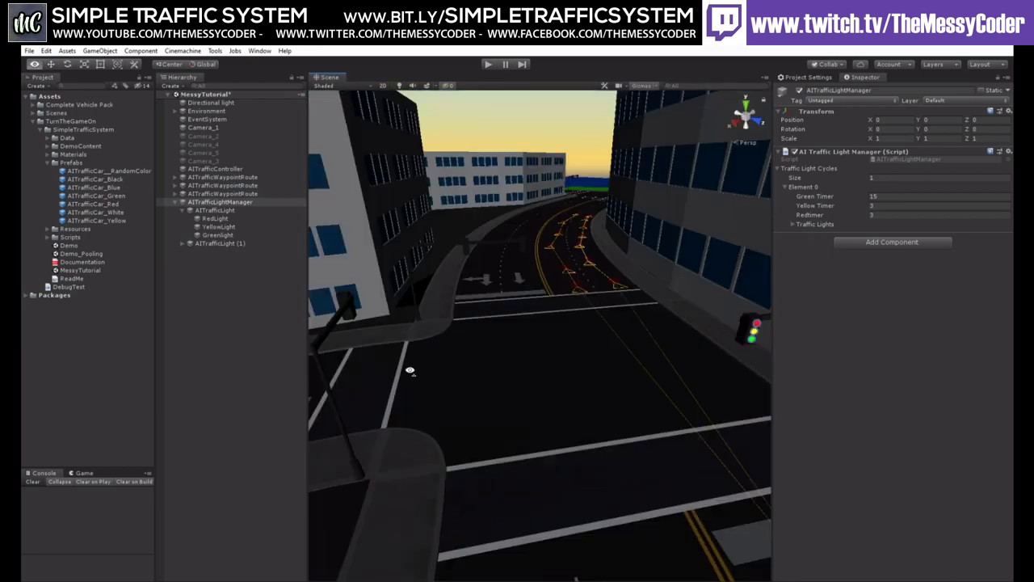
middle_click_drag(412, 371, 481, 356)
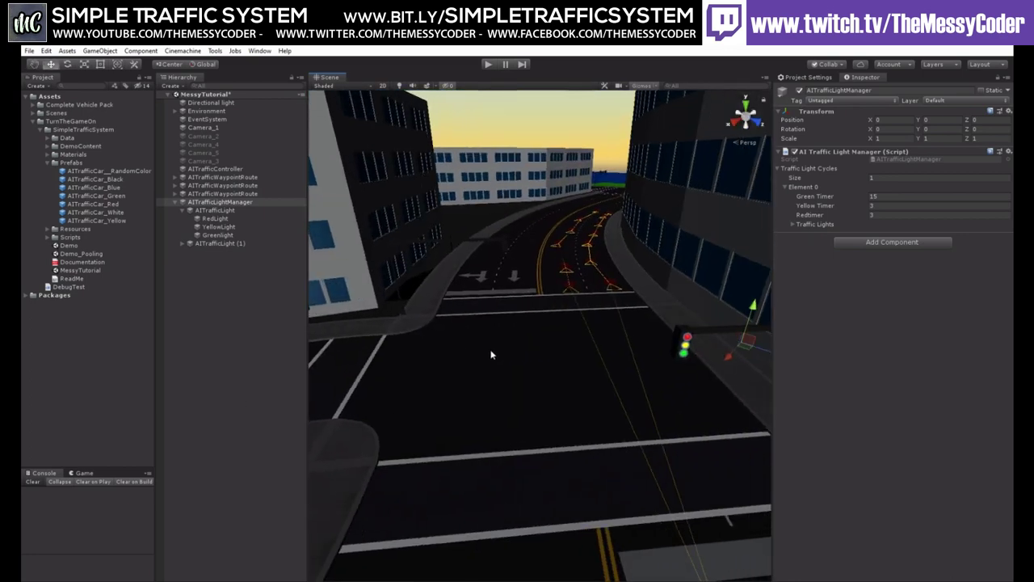
right_click_drag(512, 348, 541, 314)
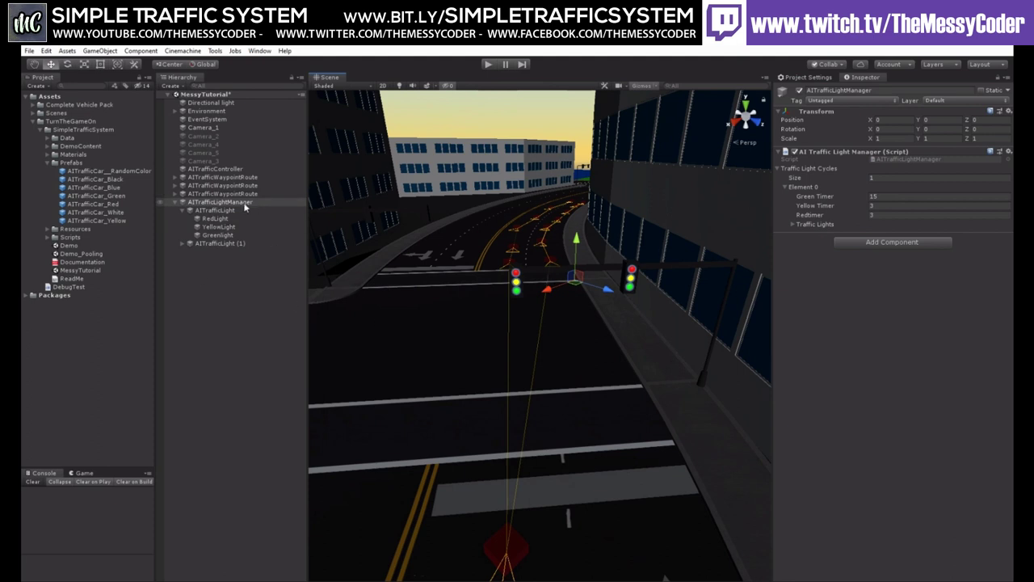
- Inspect cycle Element 0, checking which lights its two Traffic Lights entries reference and its green and yellow timers
left_click(788, 187)
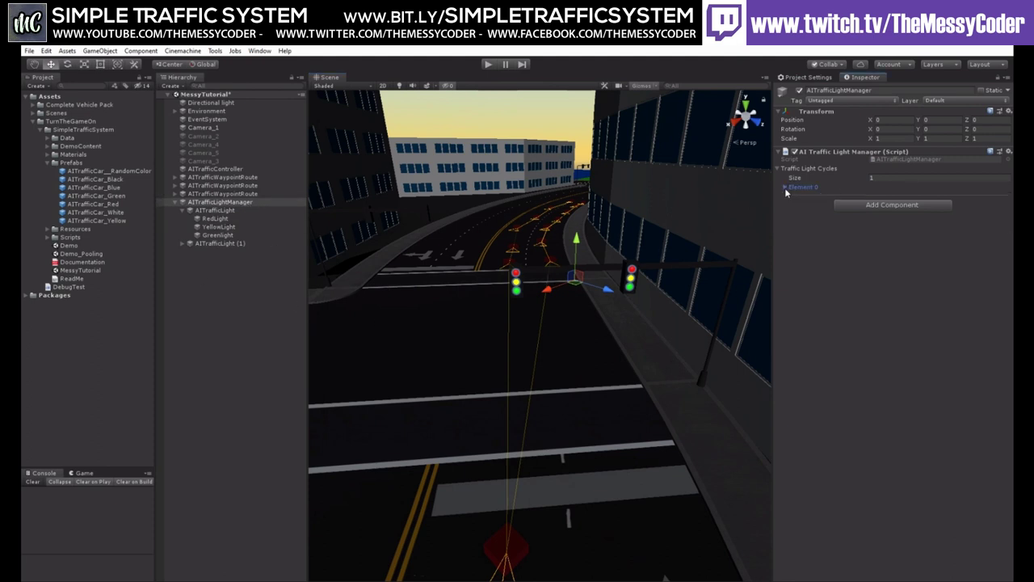
left_click(788, 187)
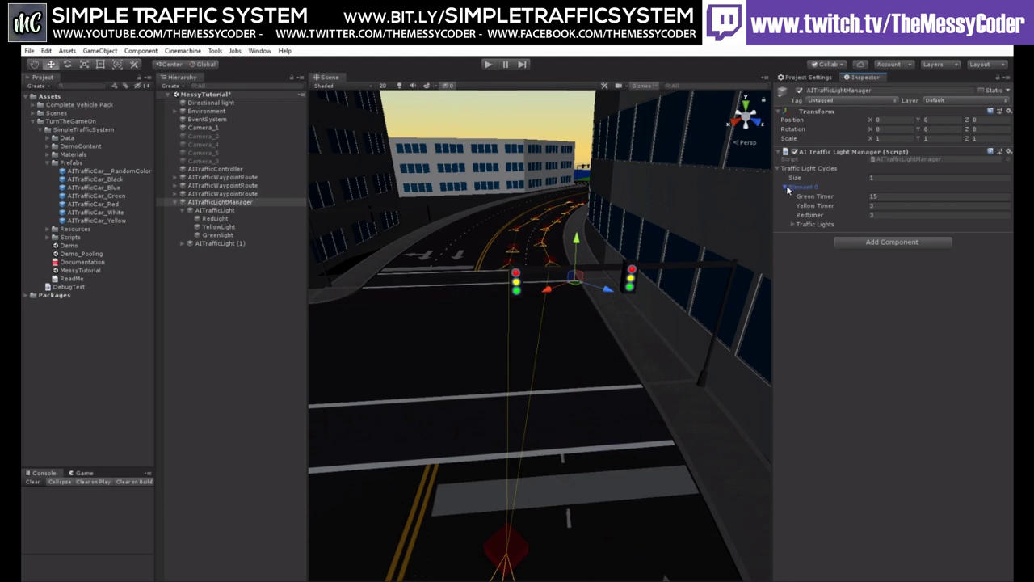
left_click(787, 188)
left_click(787, 187)
left_click(793, 225)
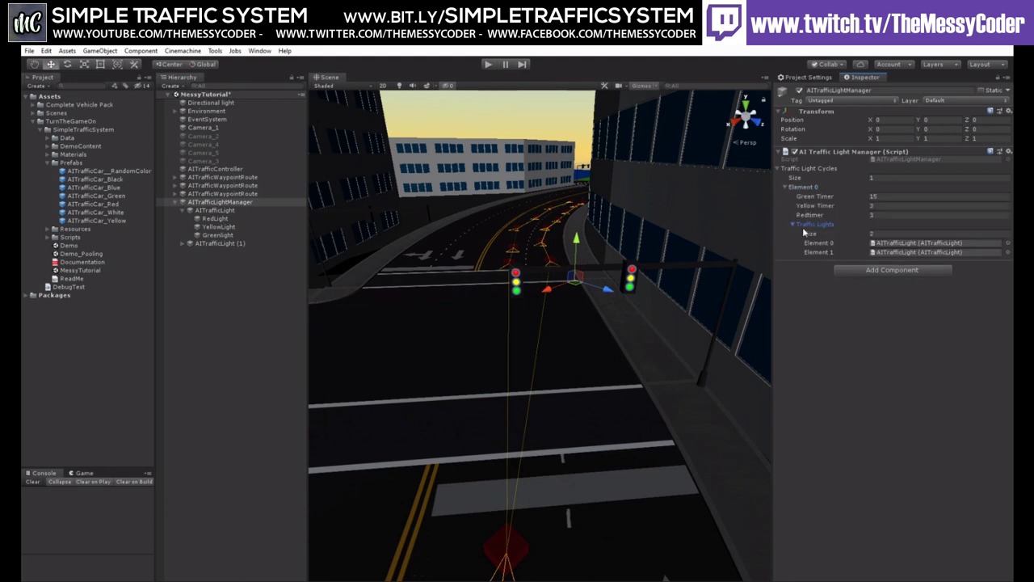
left_click(908, 243)
left_click(905, 252)
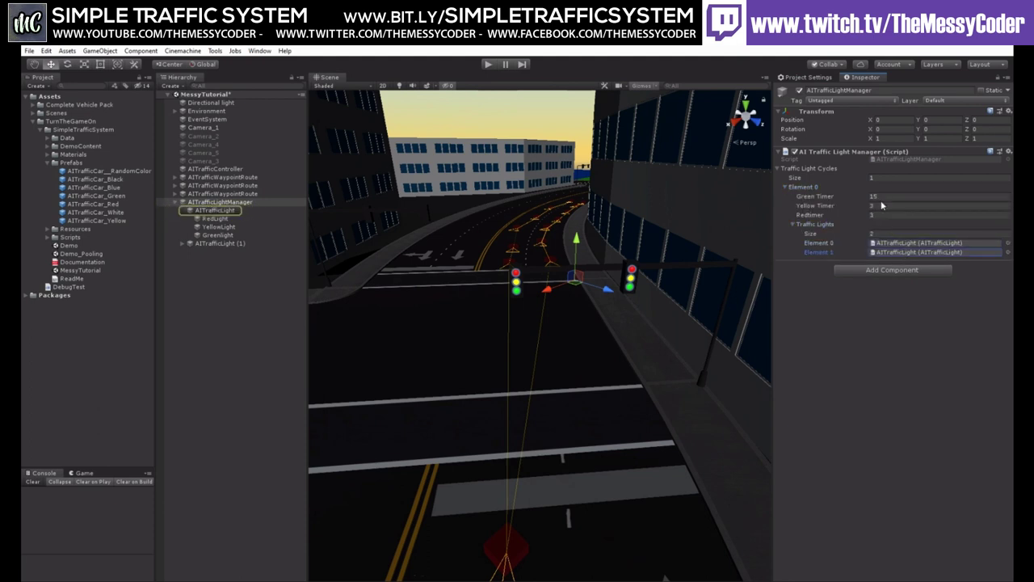
left_click(885, 196)
left_click(889, 206)
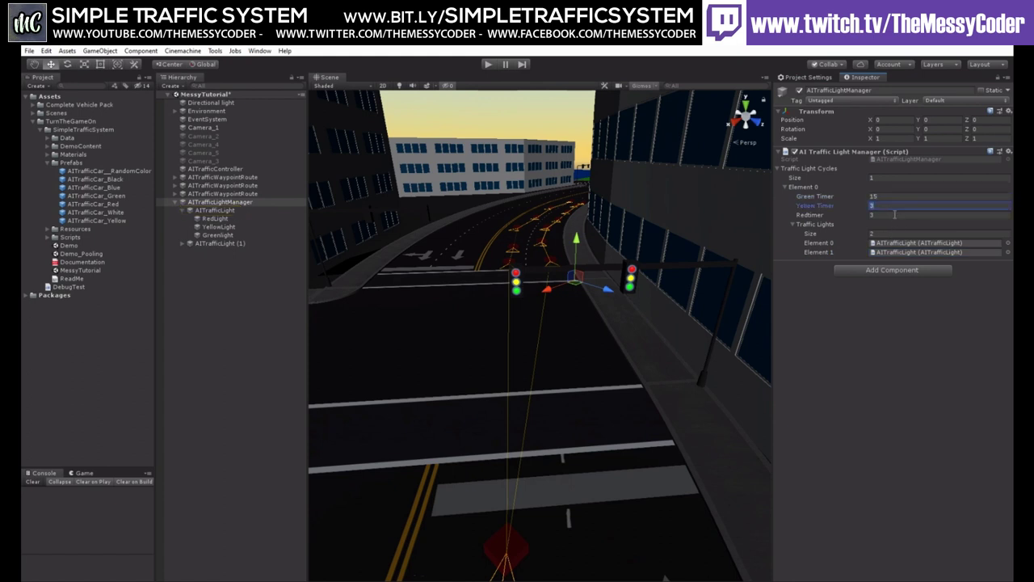
- Check the cycle's red timer and the waypoint route setting of both AITrafficLight objects
left_click(896, 216)
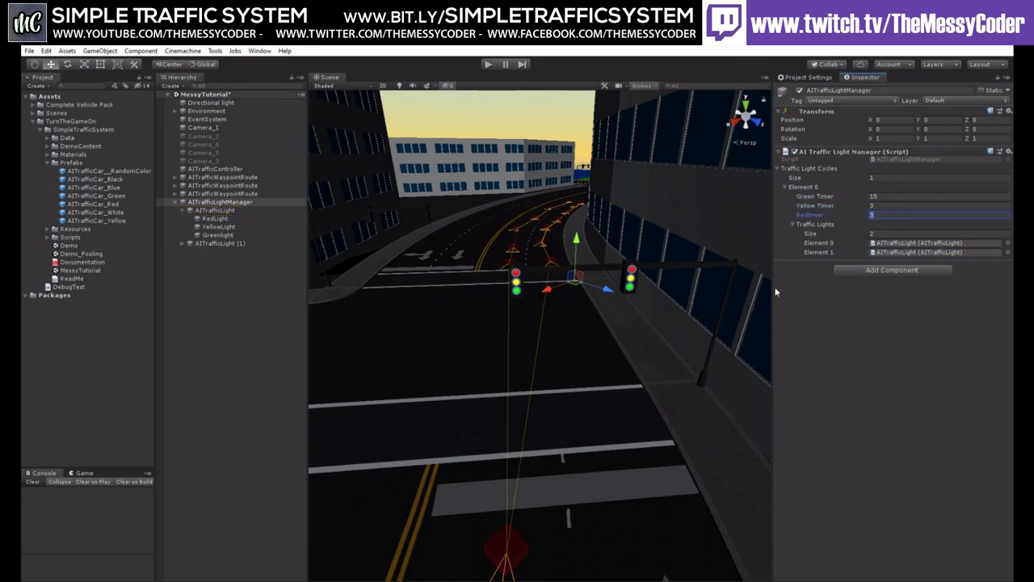
left_click(208, 211)
left_click(189, 211)
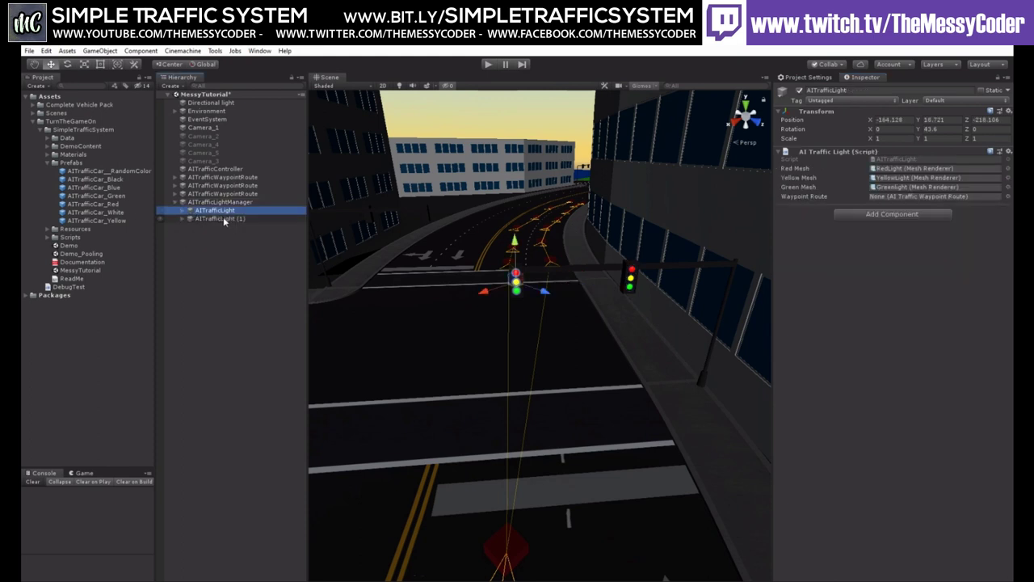
left_click(225, 219)
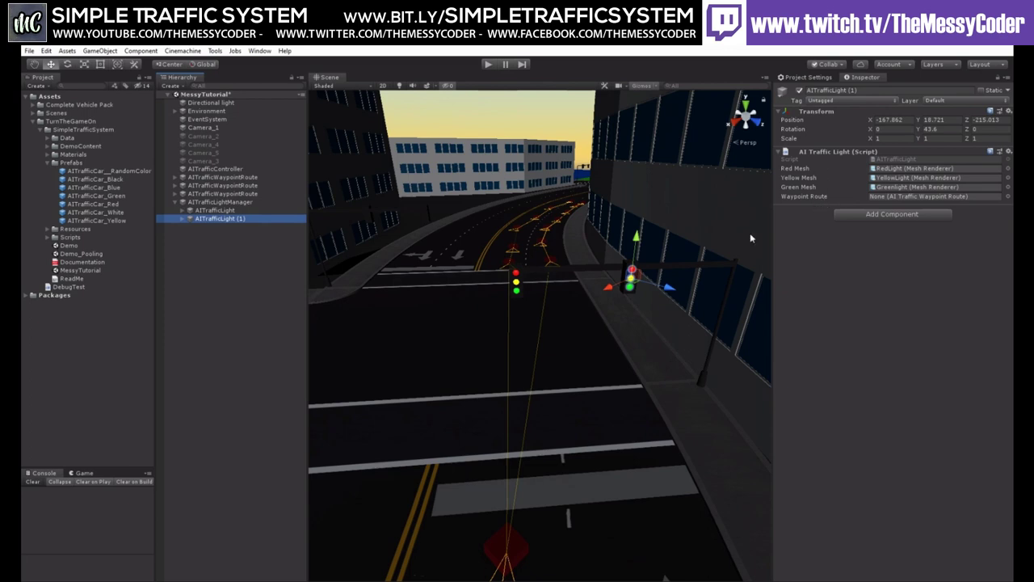
left_click(214, 210)
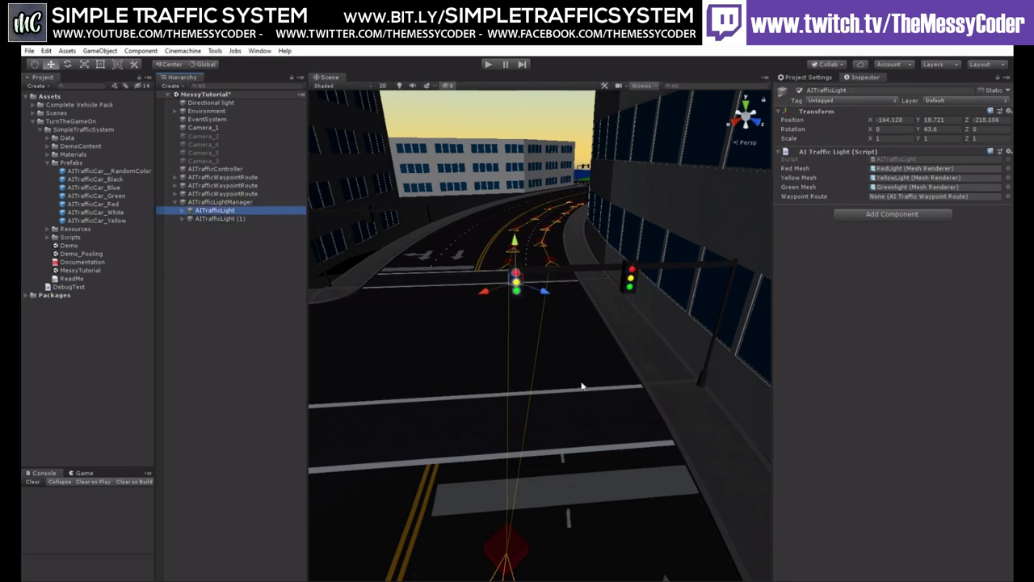
- Create a new AITrafficWaypointRoute for the outer lane approaching the junction
scroll(577, 389, "down", 5)
right_click_drag(503, 369, 671, 465)
scroll(614, 458, "down", 4)
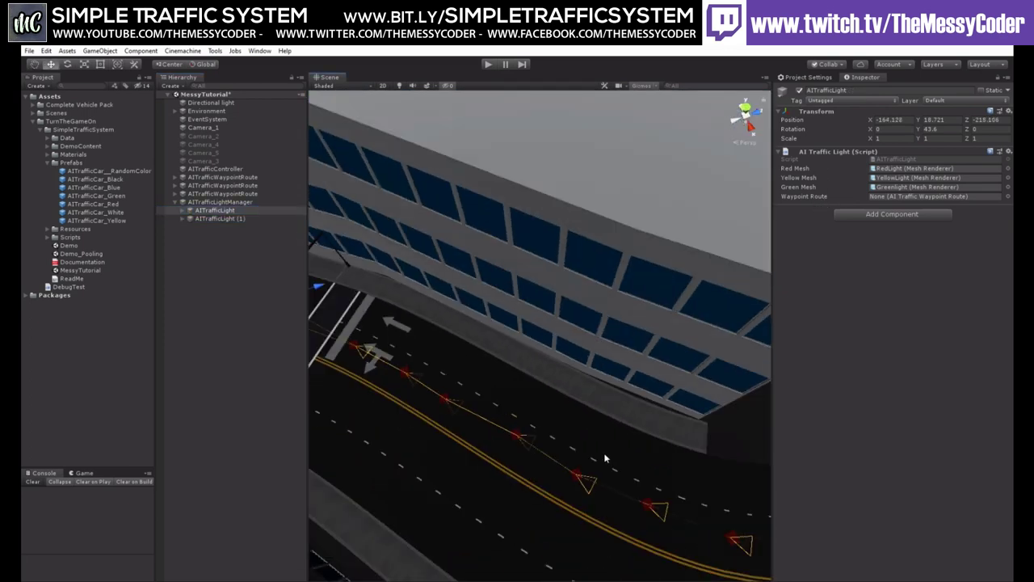
right_click_drag(604, 458, 301, 347)
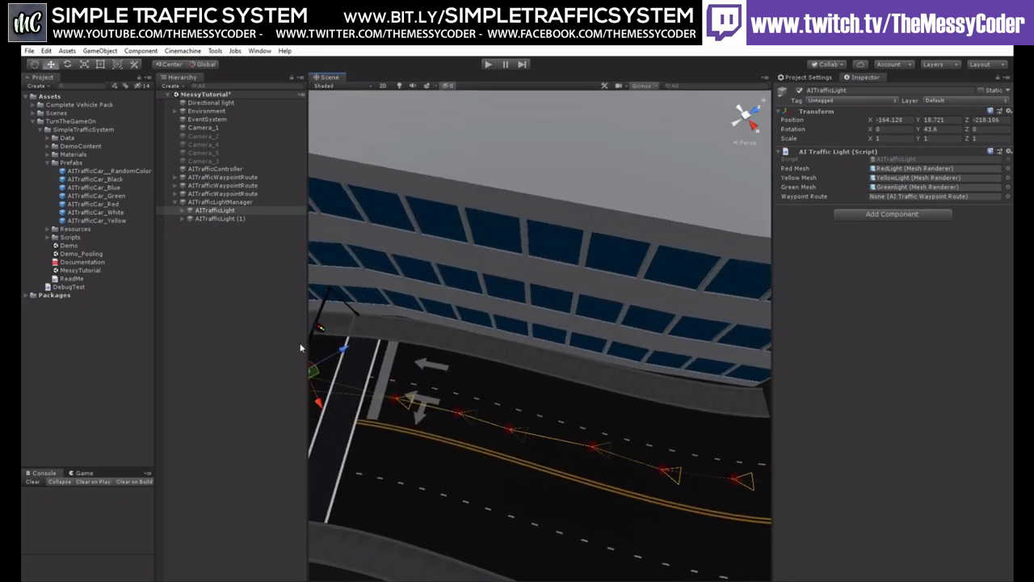
left_click(237, 282)
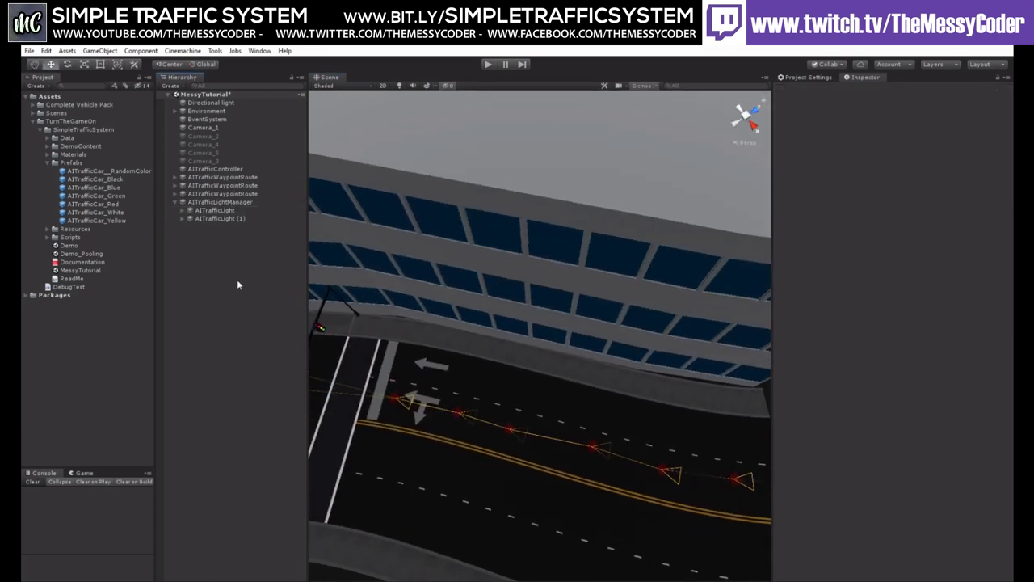
key("alt+r")
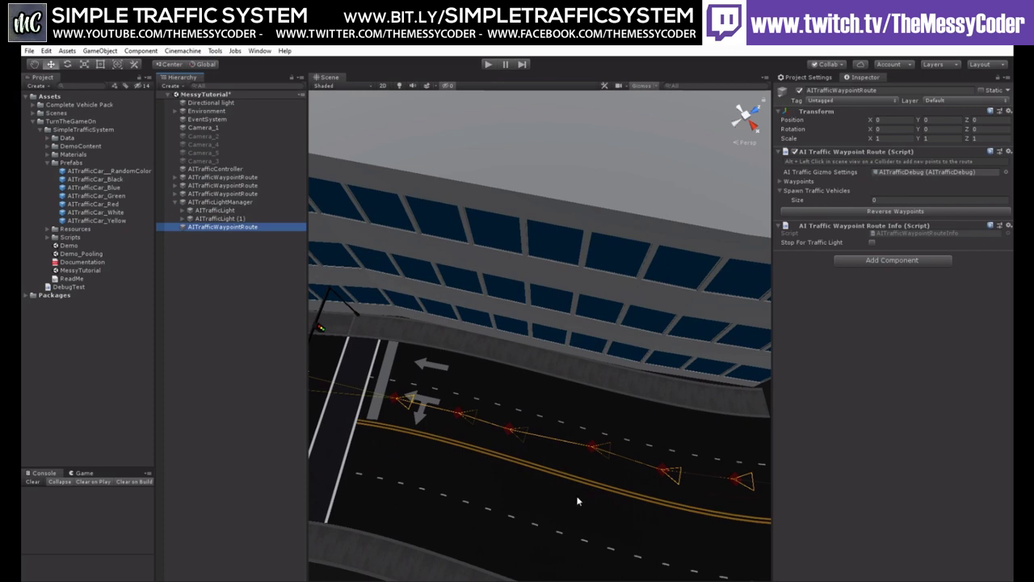
- Place six waypoints along the outer lane up to the stop line and reorder the route directly above AITrafficLightManager
middle_click_drag(662, 445, 538, 433)
left_click(682, 427, "alt")
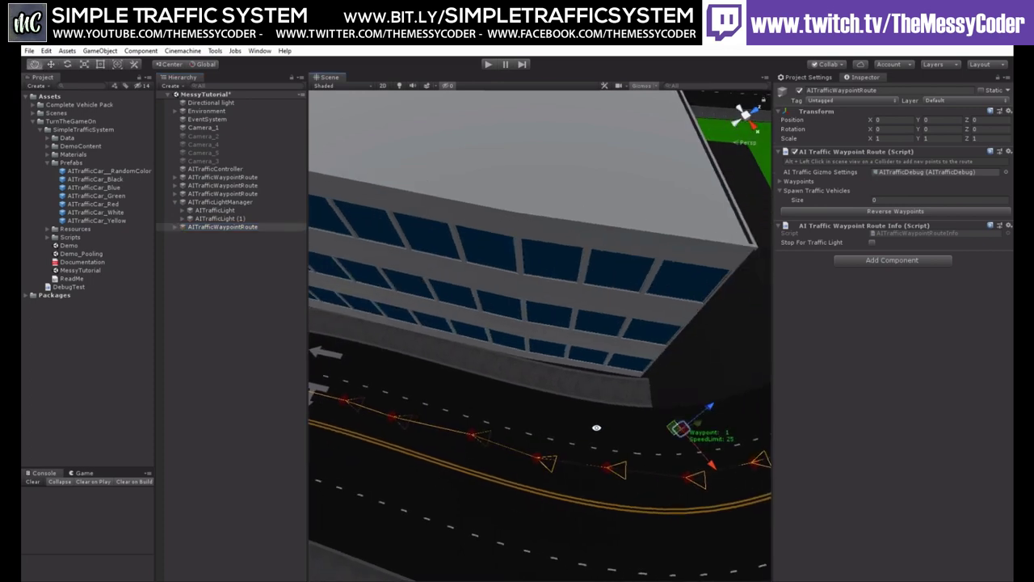
left_click(593, 425, "alt")
left_click(496, 401, "alt")
left_click(430, 374, "alt")
left_click(372, 359, "alt")
left_click(319, 339, "alt")
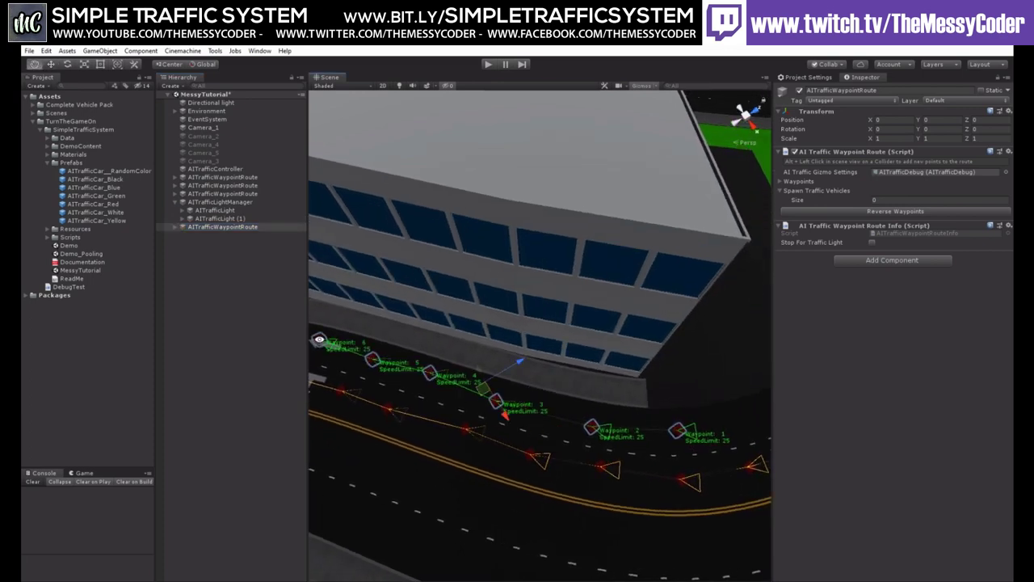
middle_click_drag(397, 379, 513, 395)
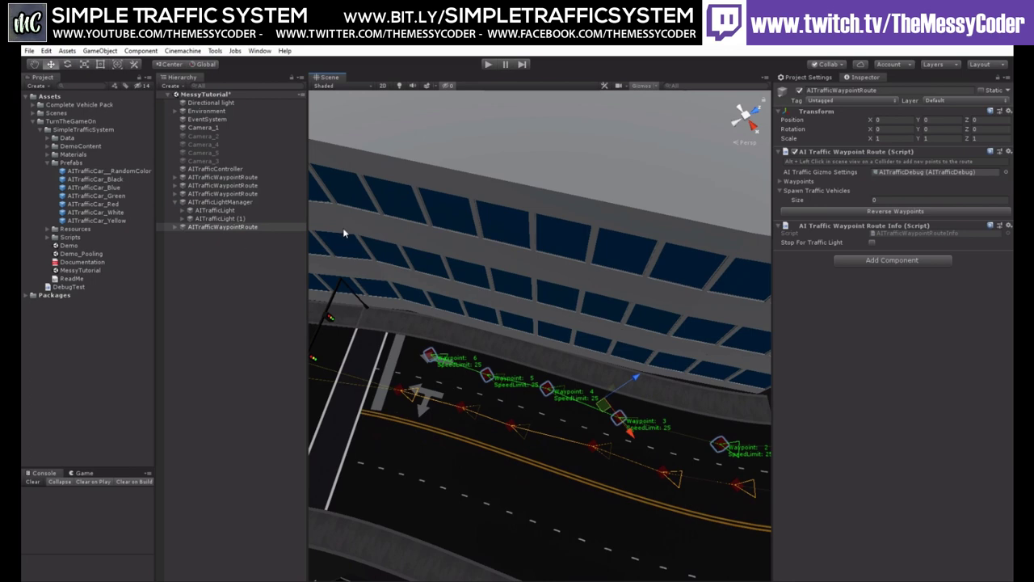
left_click_drag(204, 227, 214, 199)
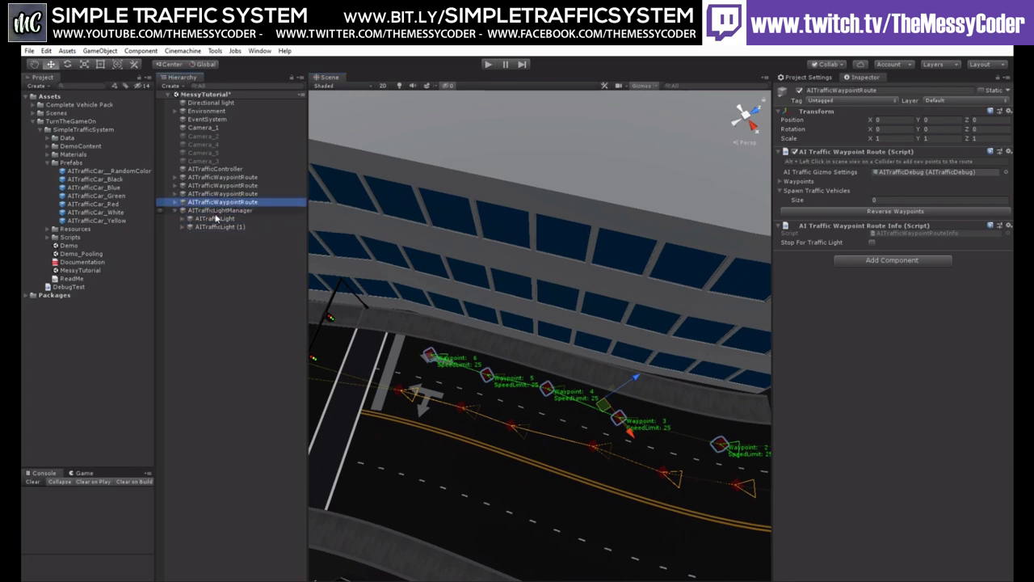
- Rename the inner-lane route with spawned cars as AITrafficWaypointRoute1 and assign it as AITrafficLight's waypoint route
left_click(214, 219)
left_click_drag(404, 261, 167, 258, "alt")
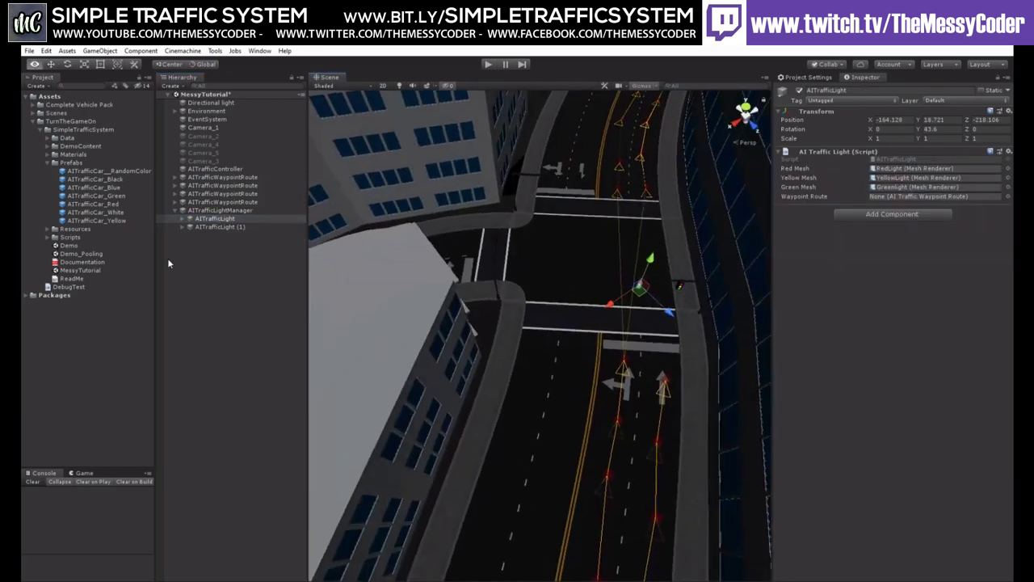
left_click(238, 180)
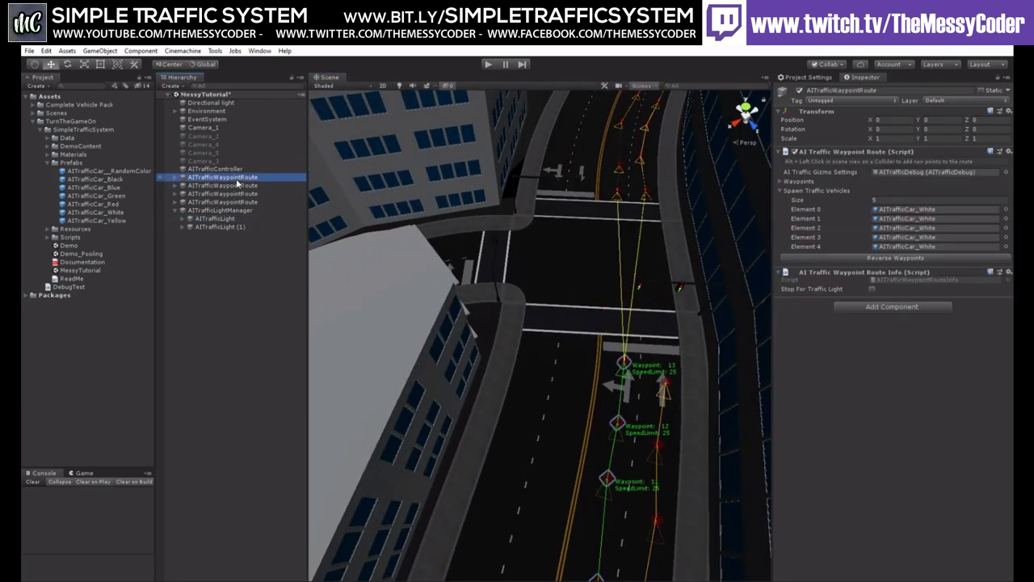
left_click(896, 89)
left_click(896, 89)
type("1")
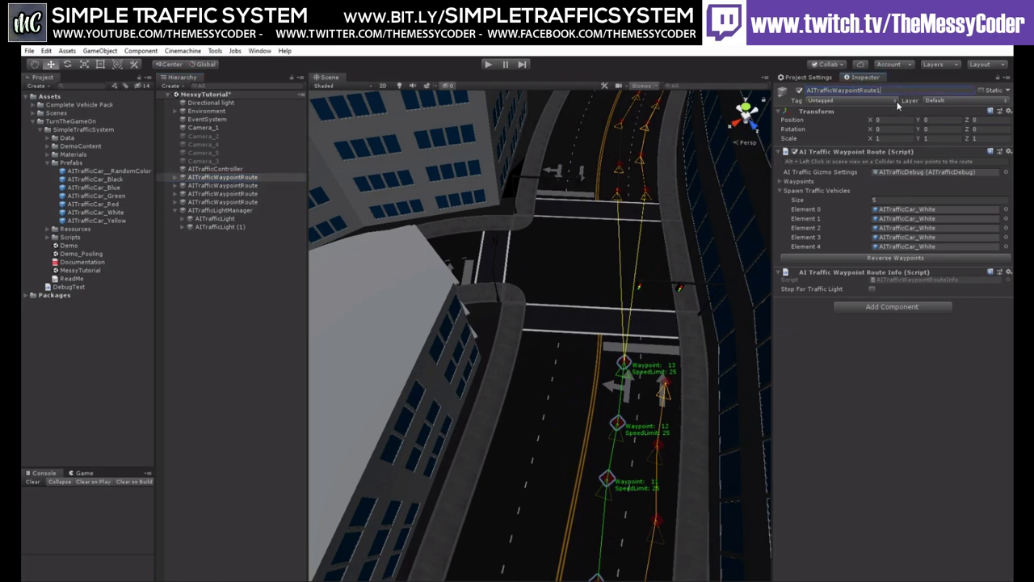
left_click(214, 220)
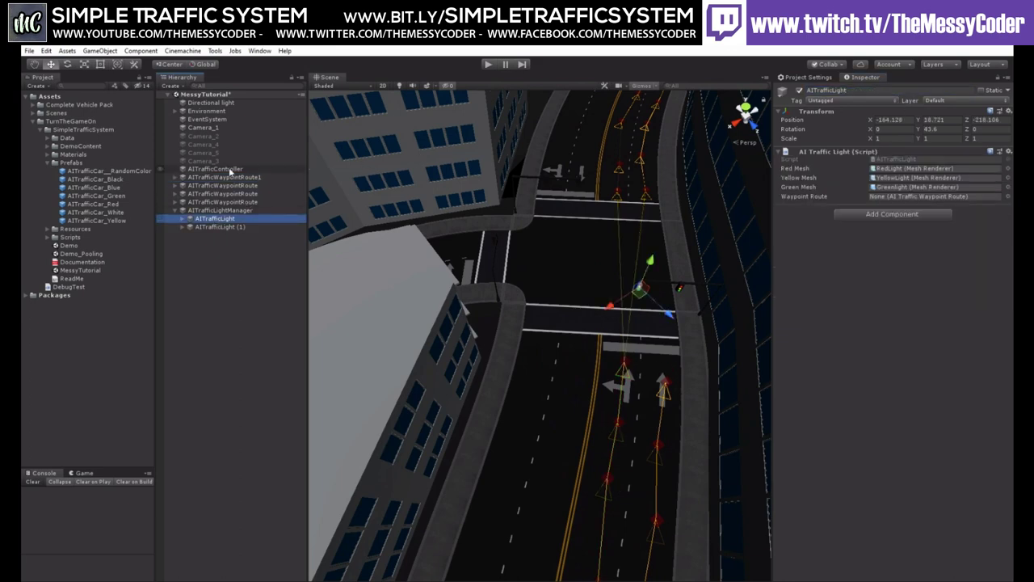
left_click_drag(227, 179, 929, 197)
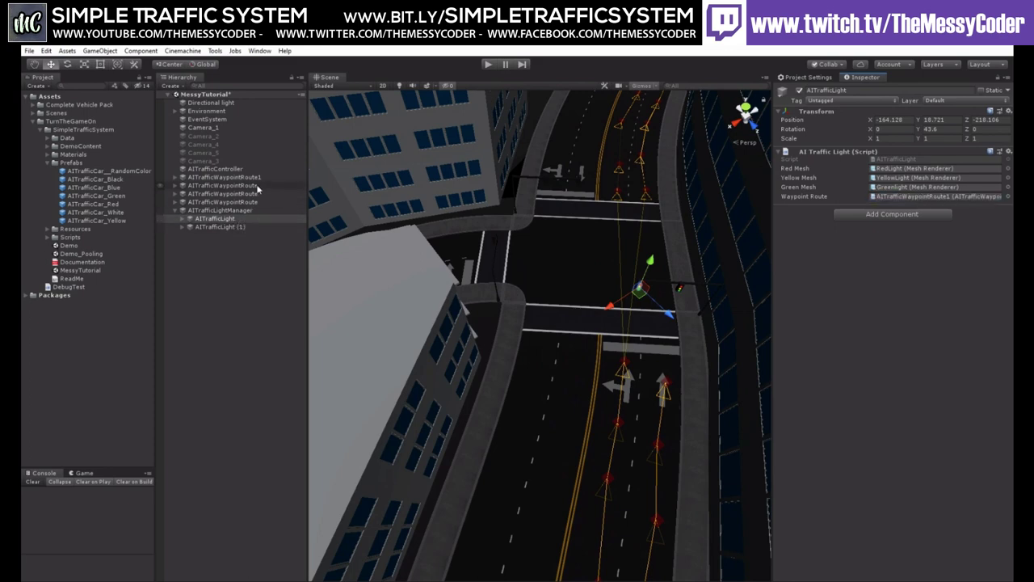
- Reorder the new outer-lane route directly below AITrafficWaypointRoute1 and rename it as AITrafficWaypointRoute2
left_click(222, 186)
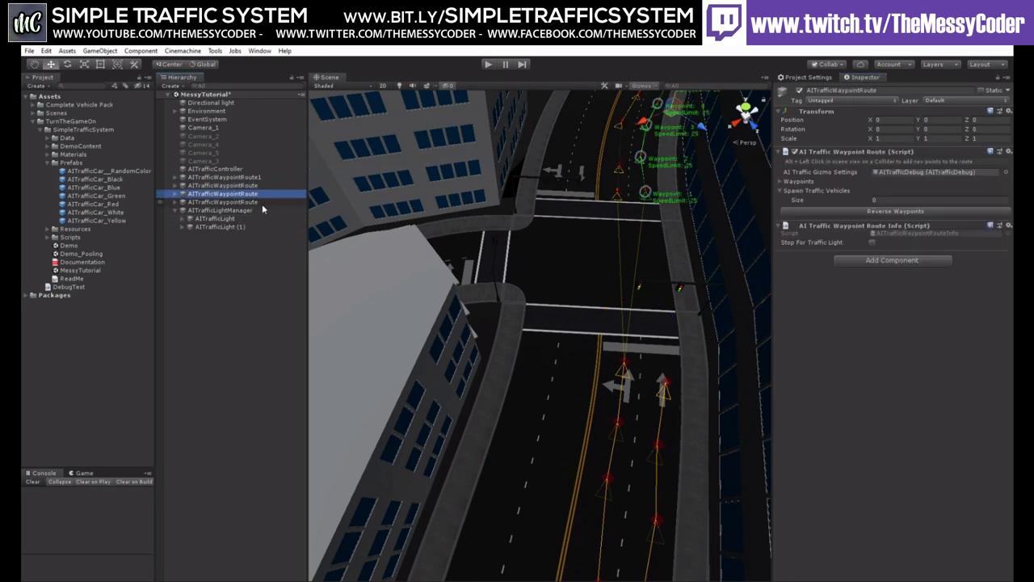
left_click(252, 194)
double_click(253, 202)
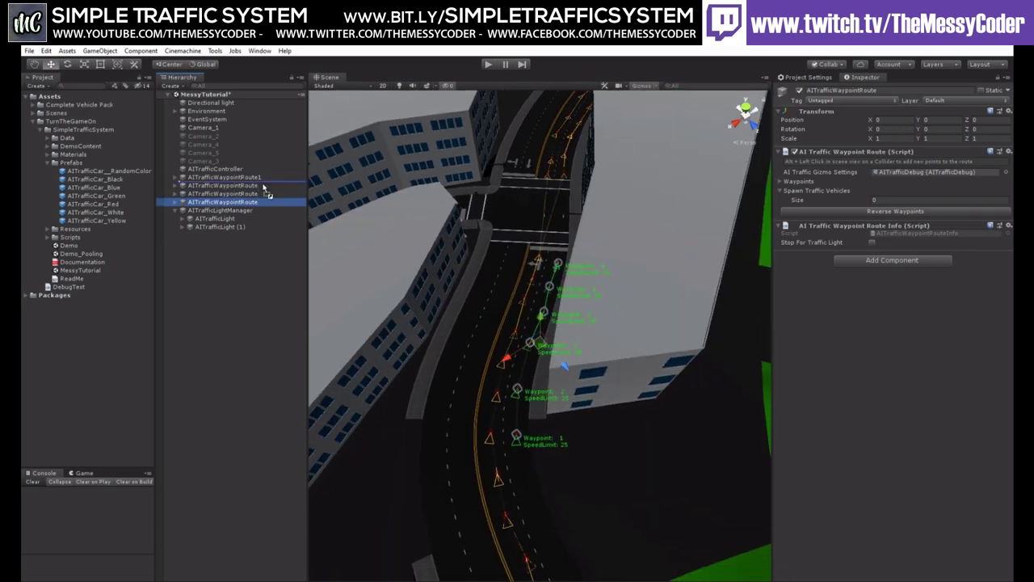
left_click(266, 186)
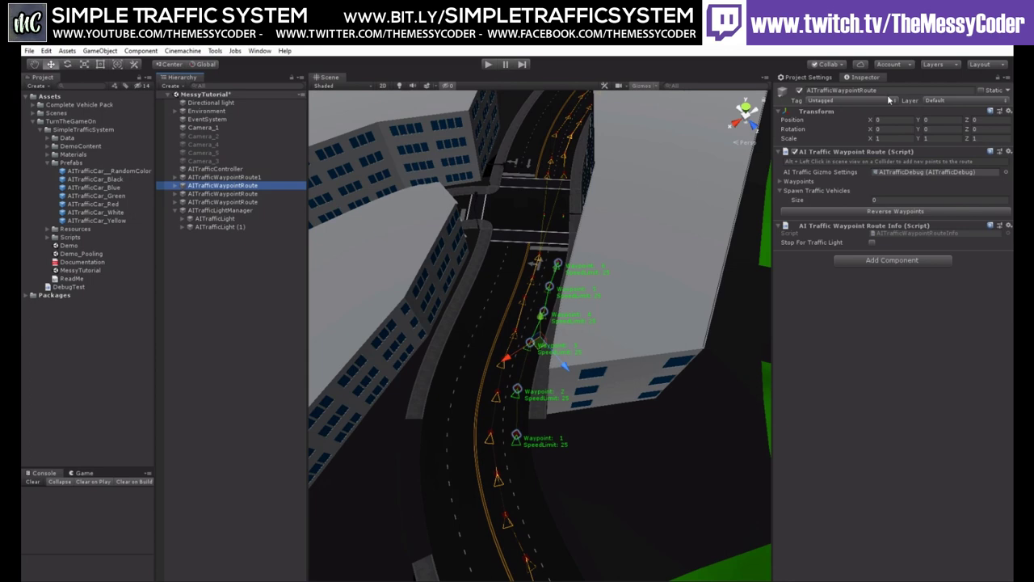
left_click(887, 89)
type("2")
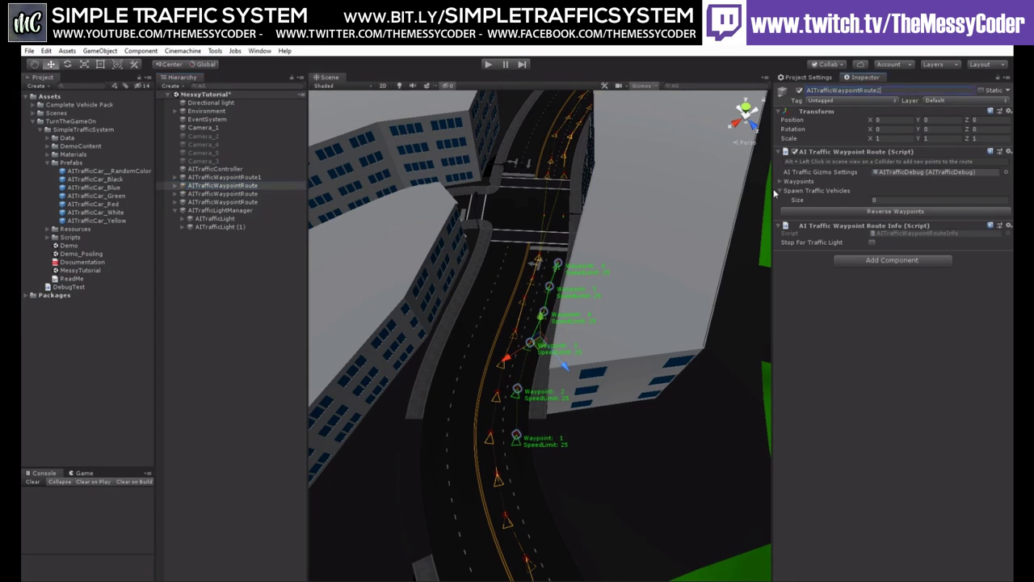
- Rename AITrafficLight as AITrafficLight1 and assign AITrafficWaypointRoute2 as the waypoint route of AITrafficLight (1)
left_click(251, 220)
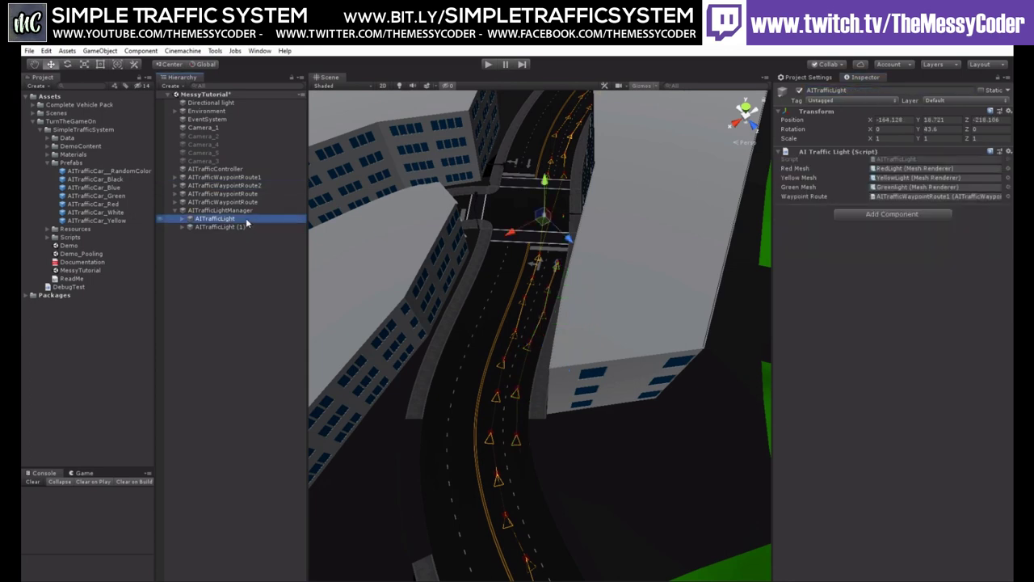
left_click(245, 217)
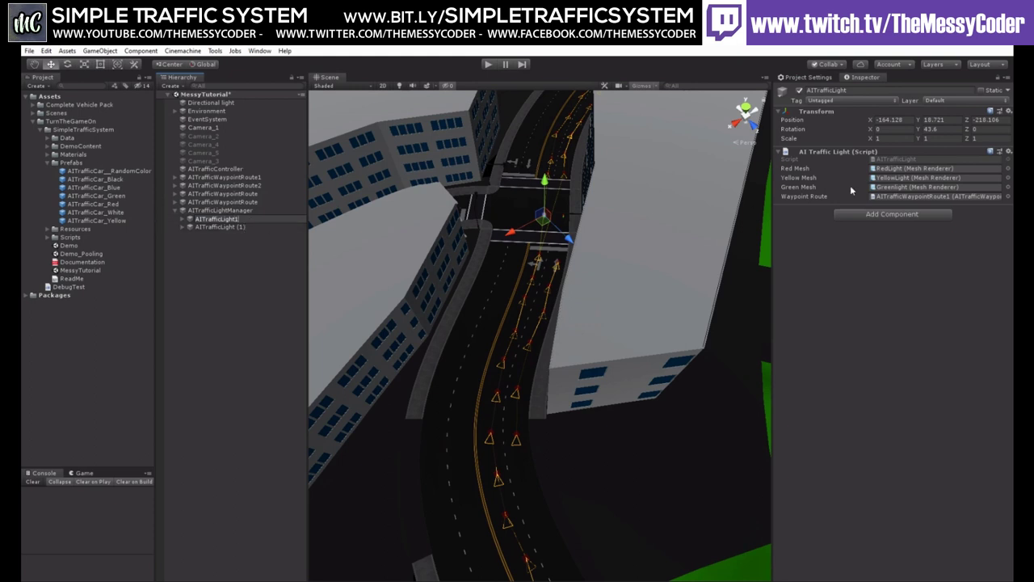
type("1")
key("Return")
left_click(919, 197)
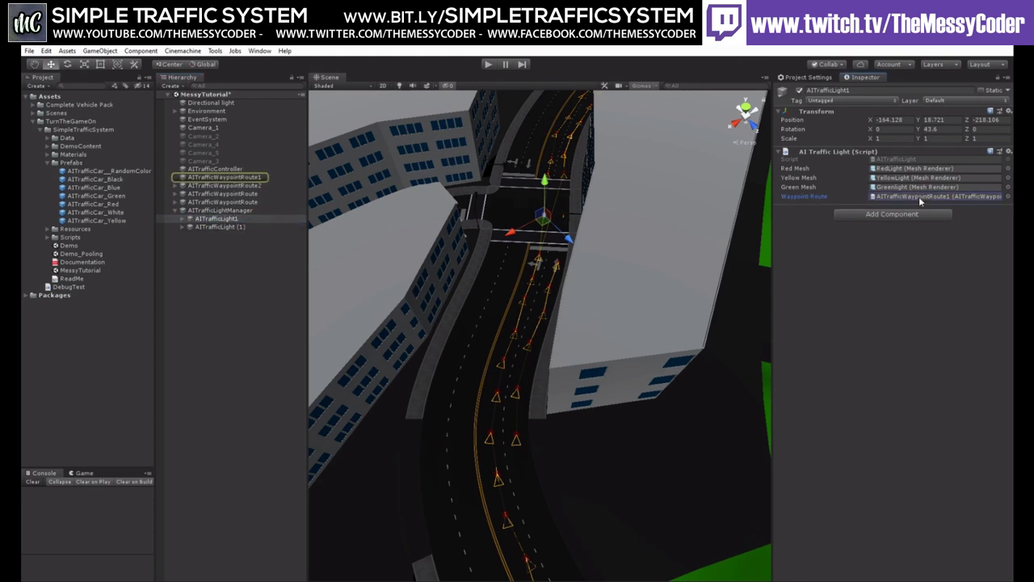
left_click(244, 228)
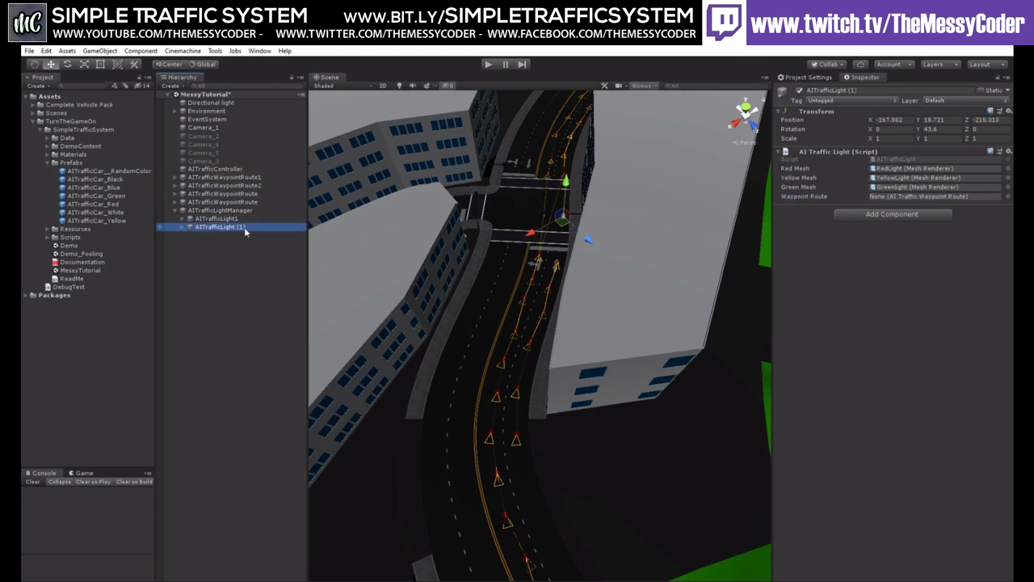
left_click_drag(244, 186, 949, 195)
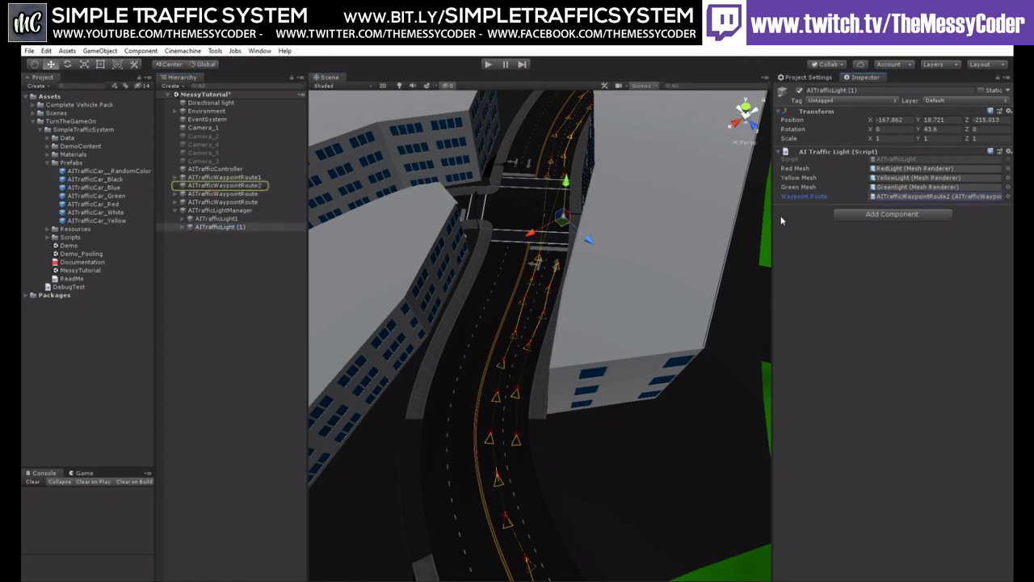
- Examine AITrafficWaypointRoute2's waypoints along the outer lane and their position relative to the junction's lights
scroll(618, 207, "up", 10)
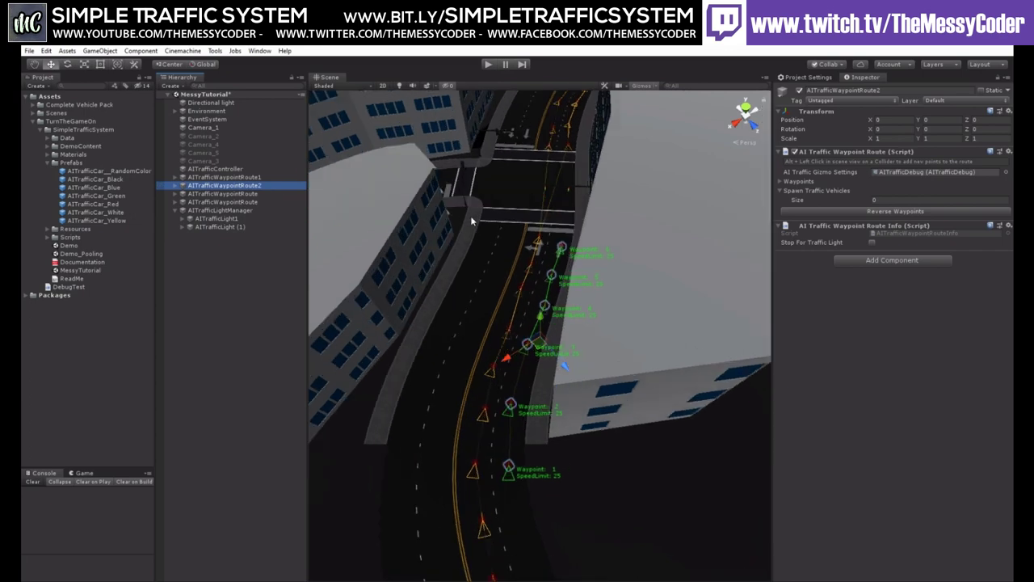
middle_click_drag(617, 207, 636, 175)
scroll(636, 175, "down", 6)
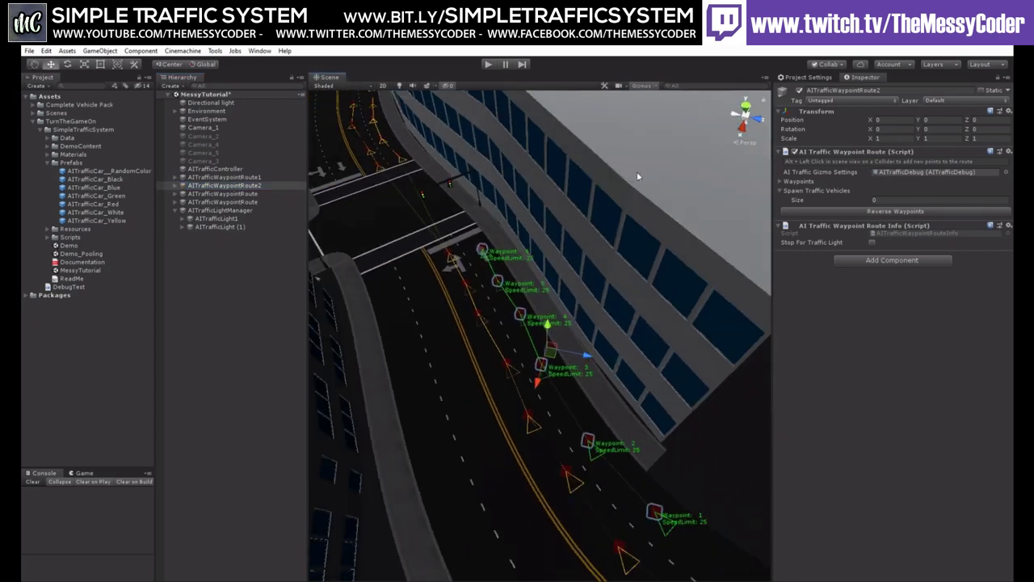
right_click_drag(376, 242, 473, 258)
middle_click_drag(474, 258, 706, 286)
right_click_drag(472, 291, 552, 296)
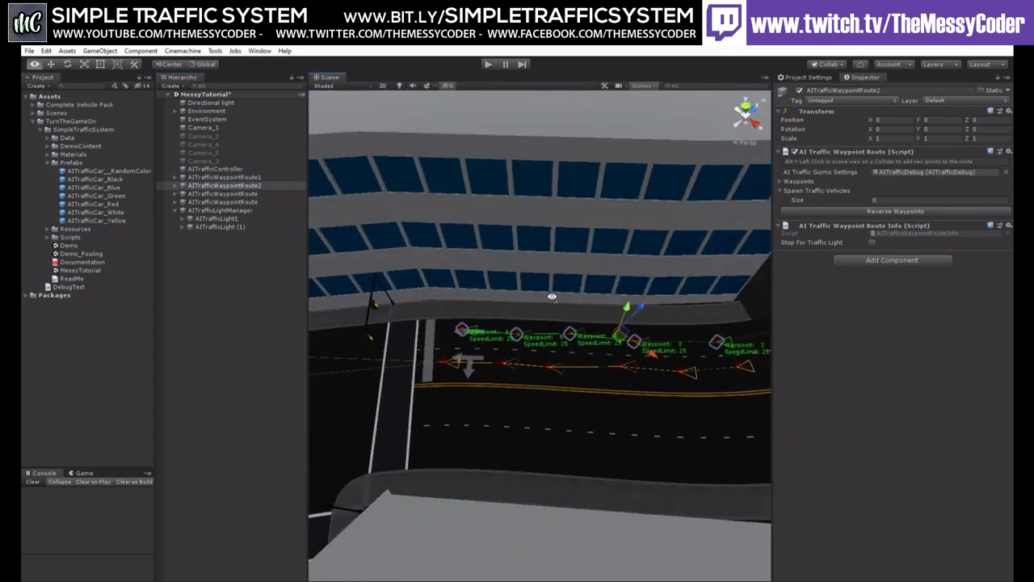
- Assign AITrafficLight (1) to Element 1 of the Traffic Lights list in AITrafficLightManager's cycle, then select that light
left_click(233, 210)
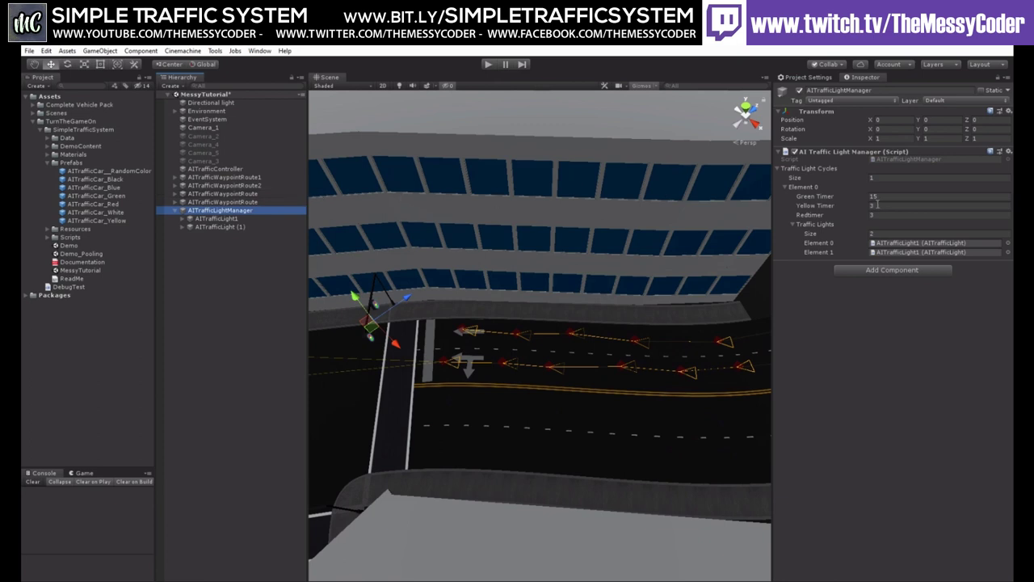
middle_click_drag(432, 362, 572, 256)
right_click_drag(571, 257, 571, 256)
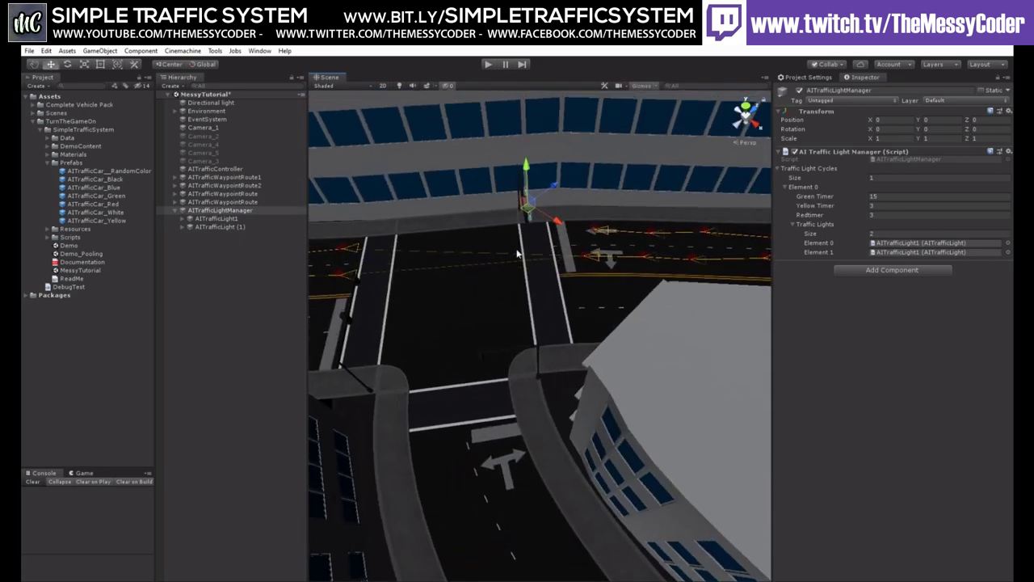
left_click(235, 218)
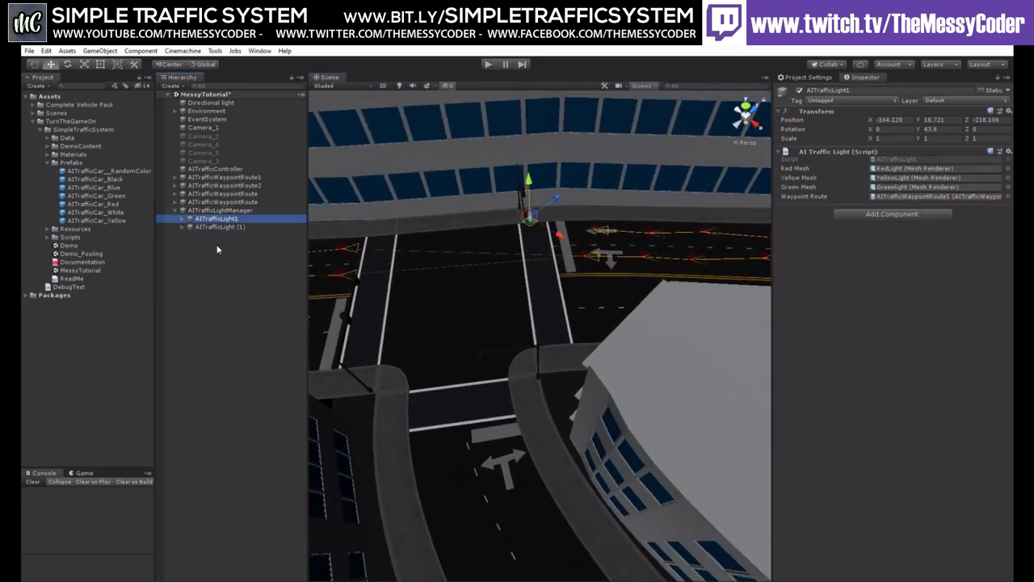
key("Down")
key("Up")
key("Up")
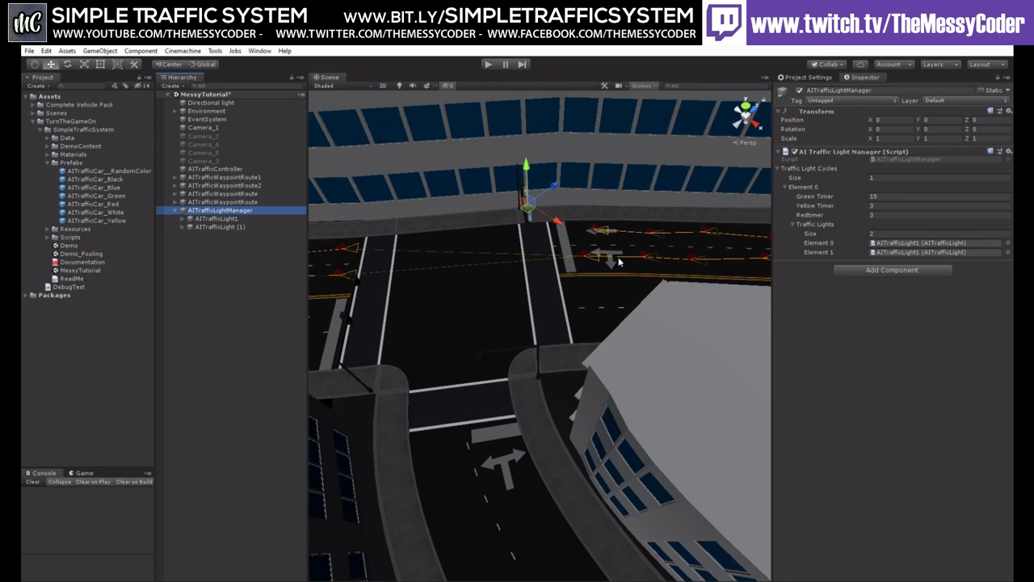
left_click_drag(242, 226, 953, 253)
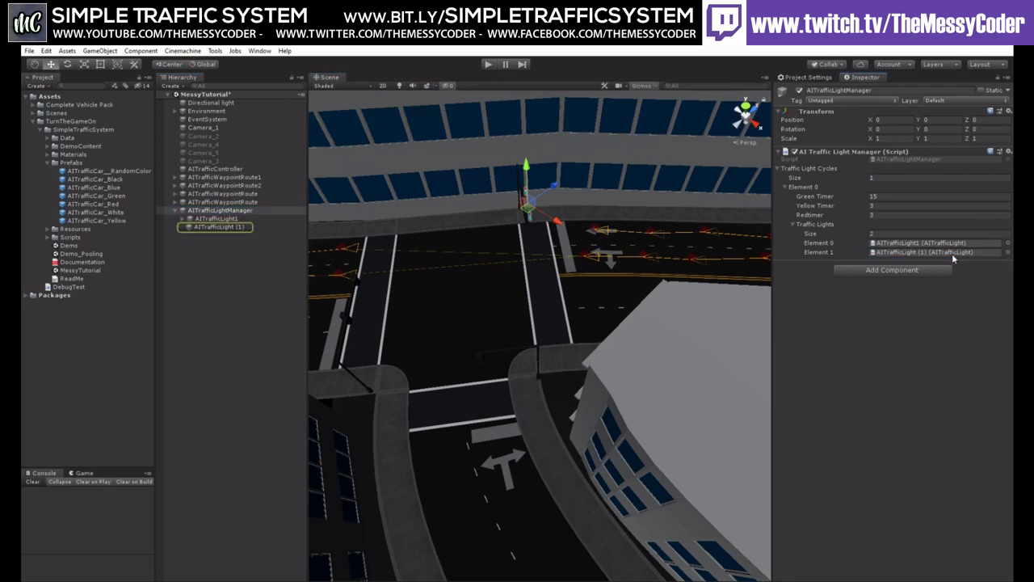
left_click(237, 227)
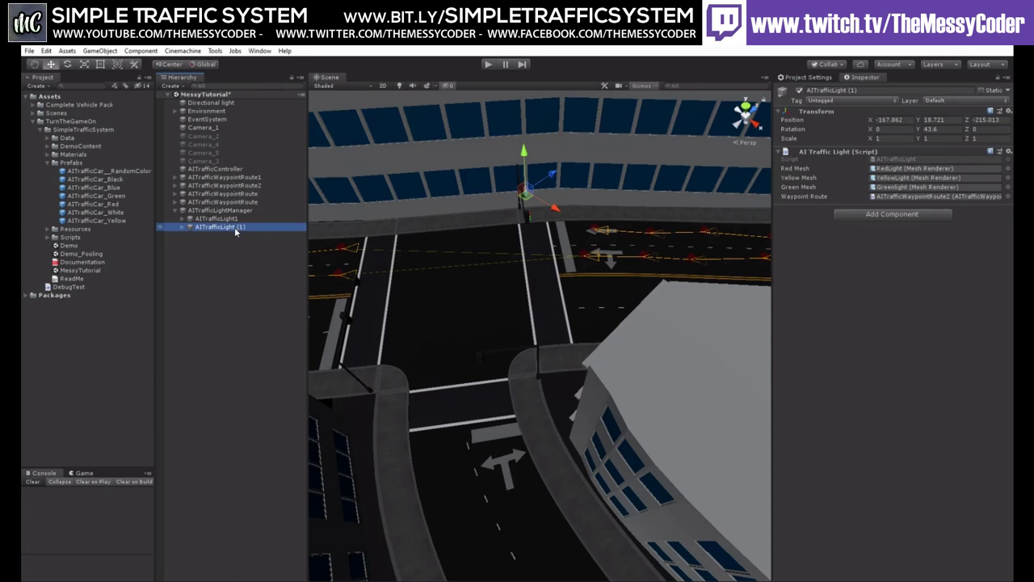
- Rename AITrafficLight (1) as AITrafficLight2
left_click_drag(235, 228, 265, 228)
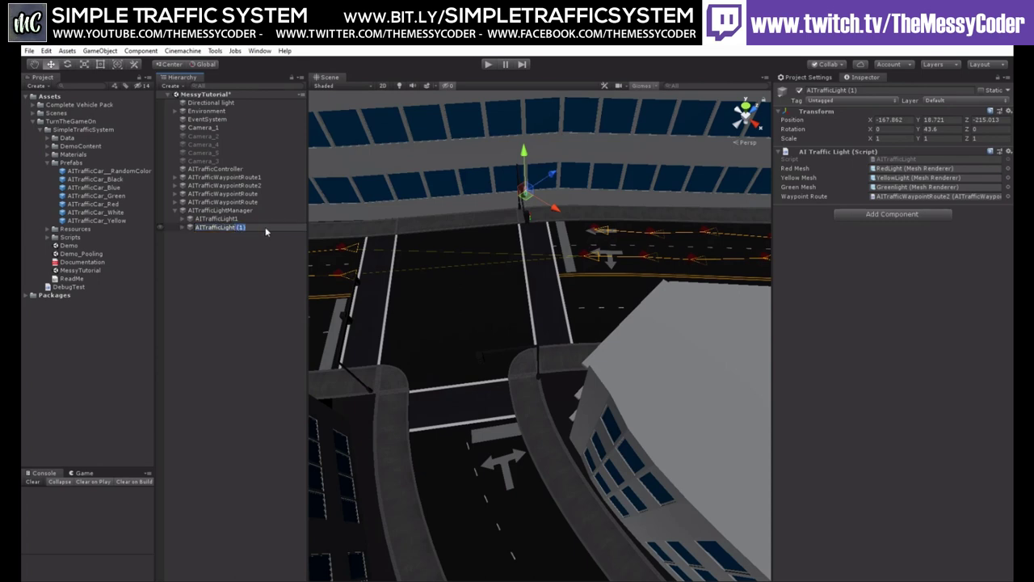
type("2")
key("Return")
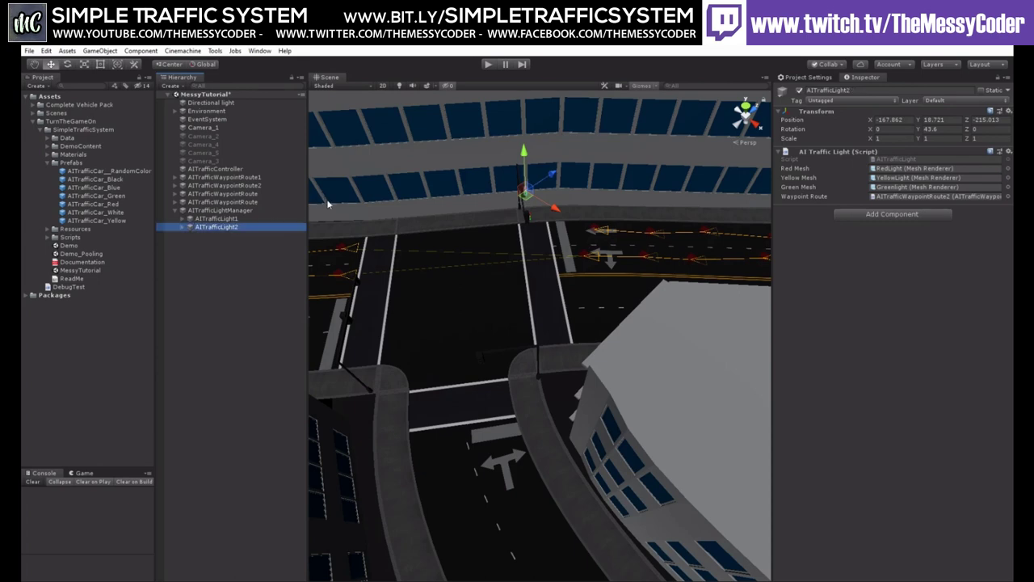
- Set the New Route Points size of AITrafficWaypoint 13 in AITrafficWaypointRoute1 to 1
right_click_drag(645, 295, 450, 266)
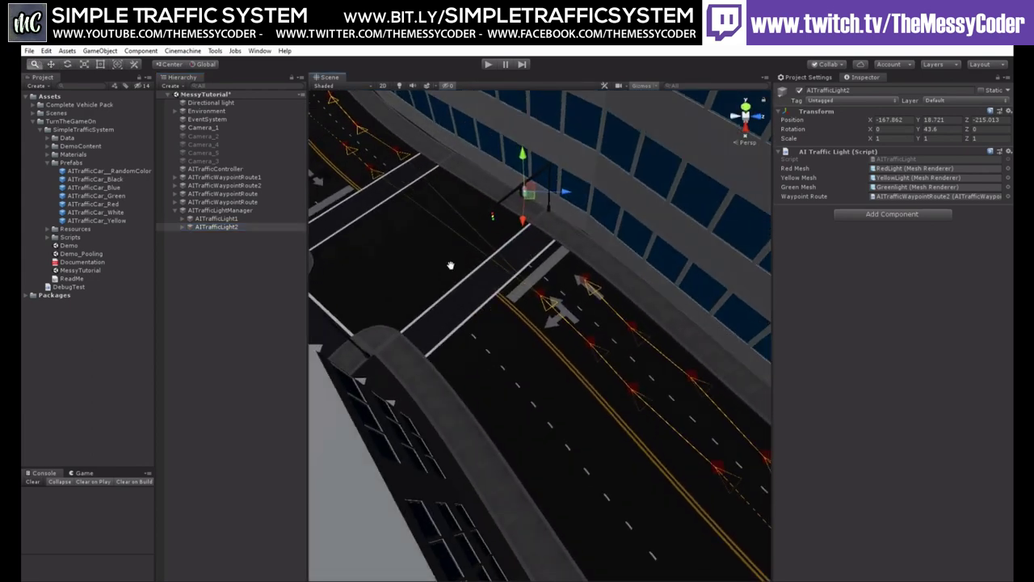
middle_click_drag(450, 266, 462, 325)
right_click_drag(461, 326, 529, 336)
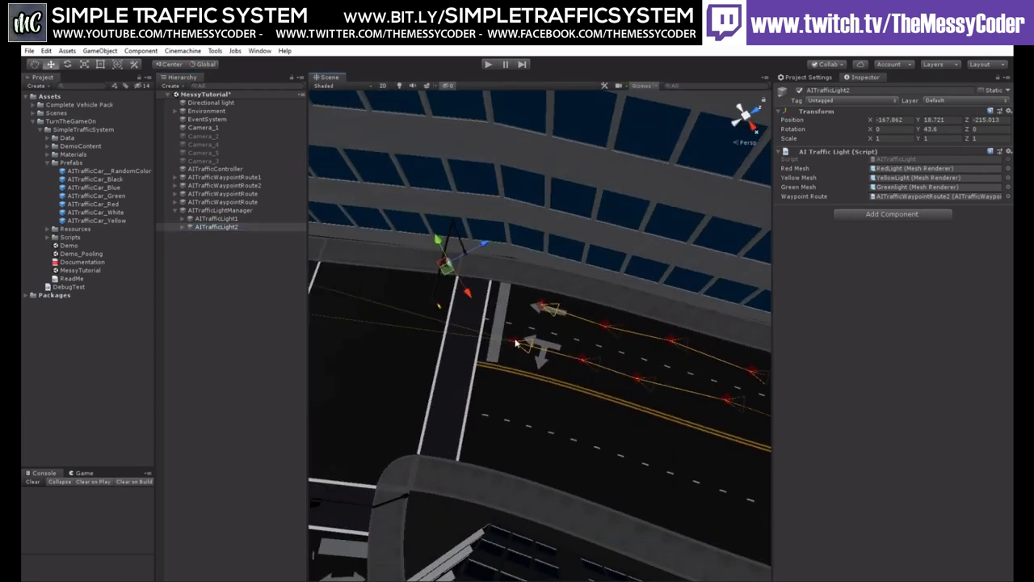
left_click(515, 342)
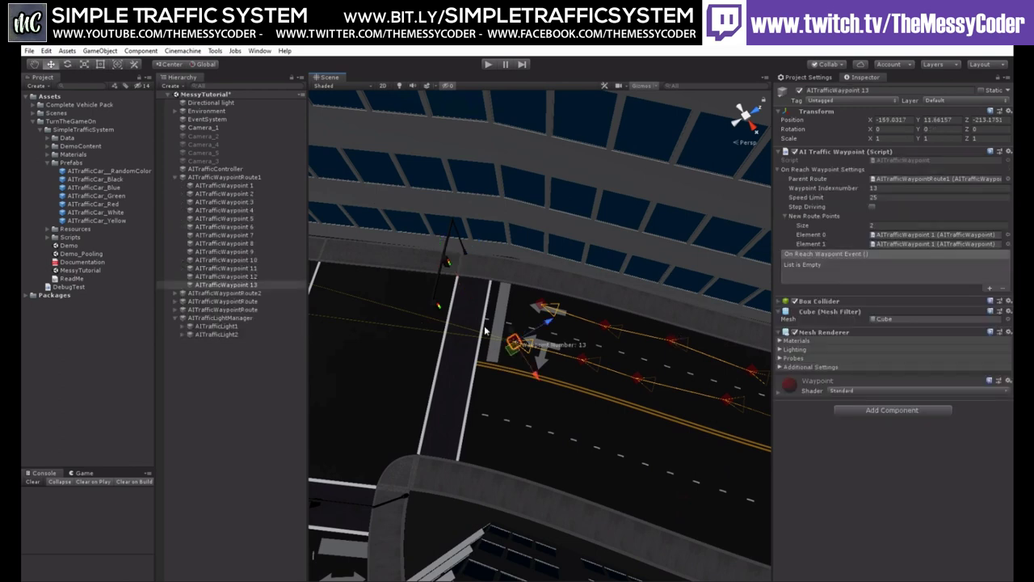
middle_click_drag(484, 349, 531, 380)
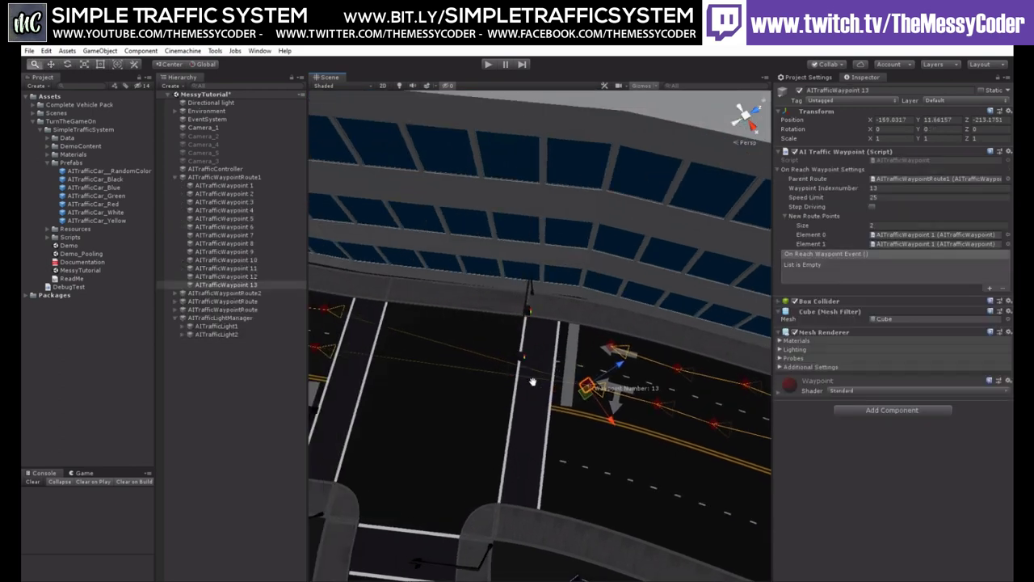
left_click(899, 225)
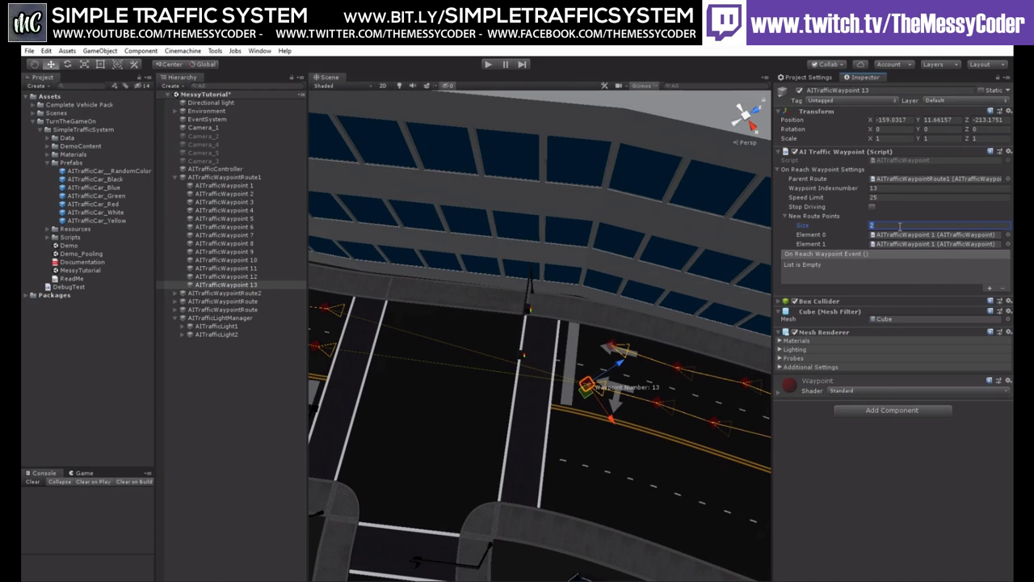
key("Return")
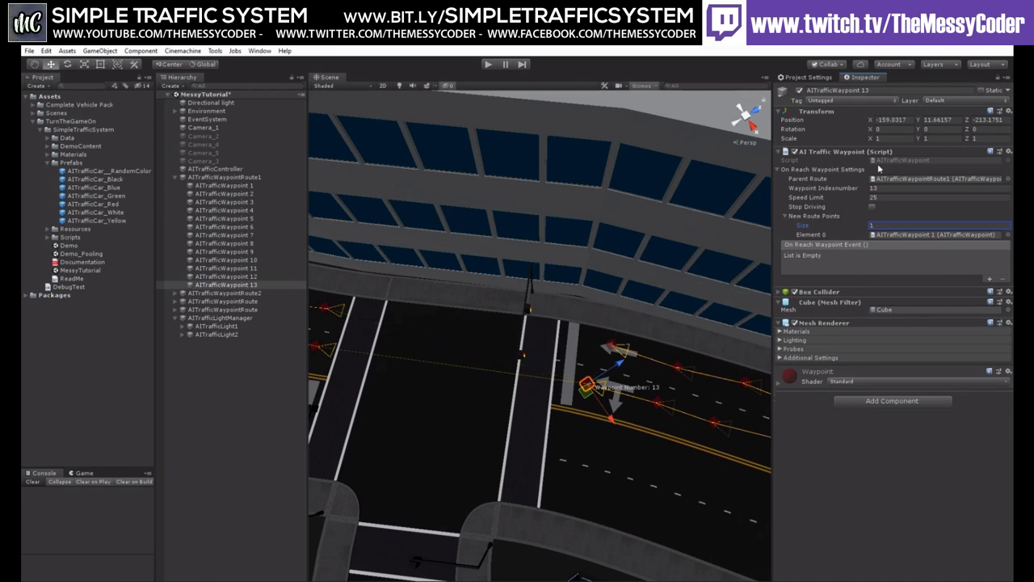
- Add AITrafficWaypoint 1 of the lower unnumbered AITrafficWaypointRoute to the New Route Points of AITrafficWaypointRoute2's AITrafficWaypoint 6
left_click(616, 347)
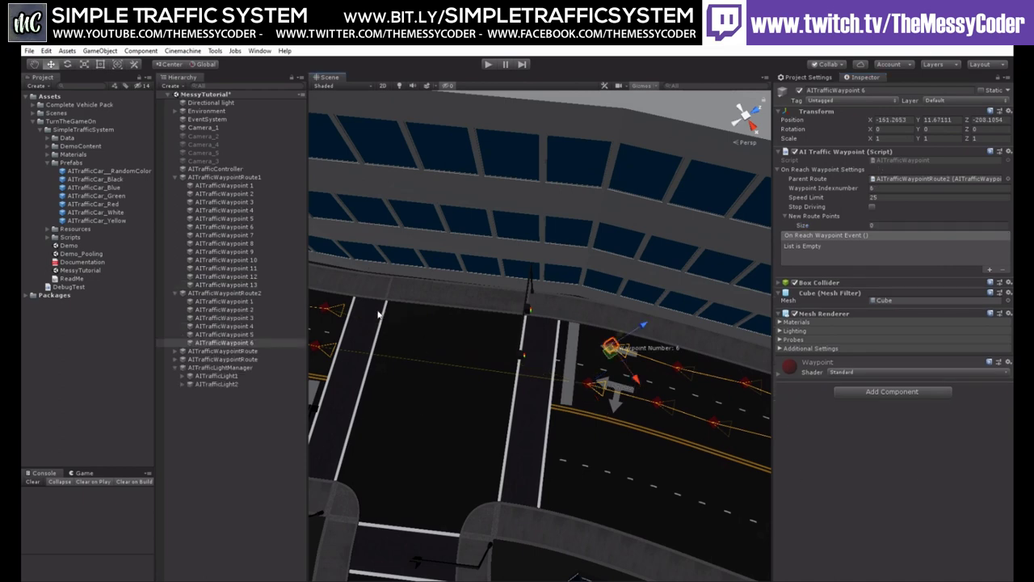
left_click(177, 360)
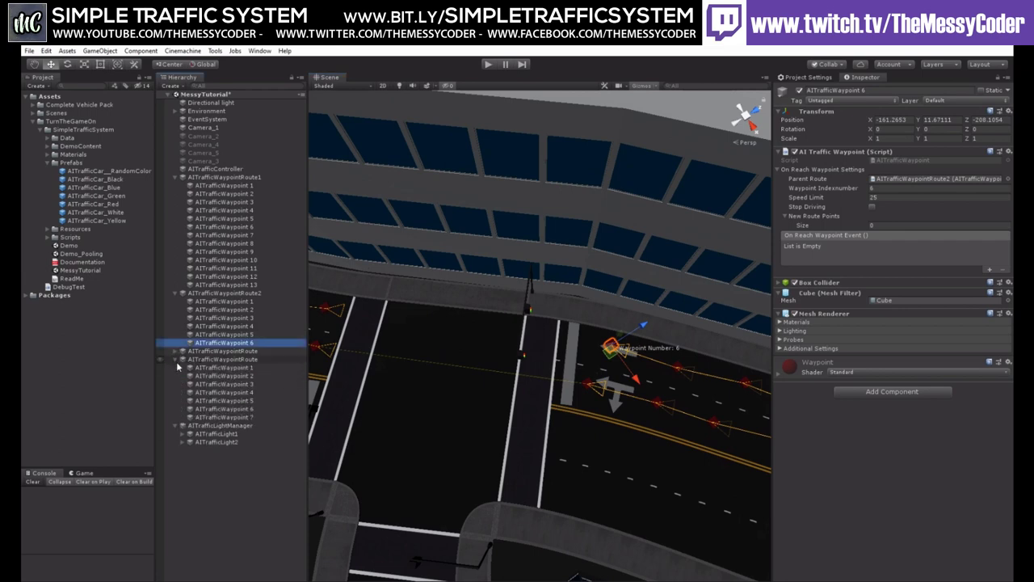
left_click(209, 368)
left_click_drag(211, 370, 250, 340)
left_click(247, 338)
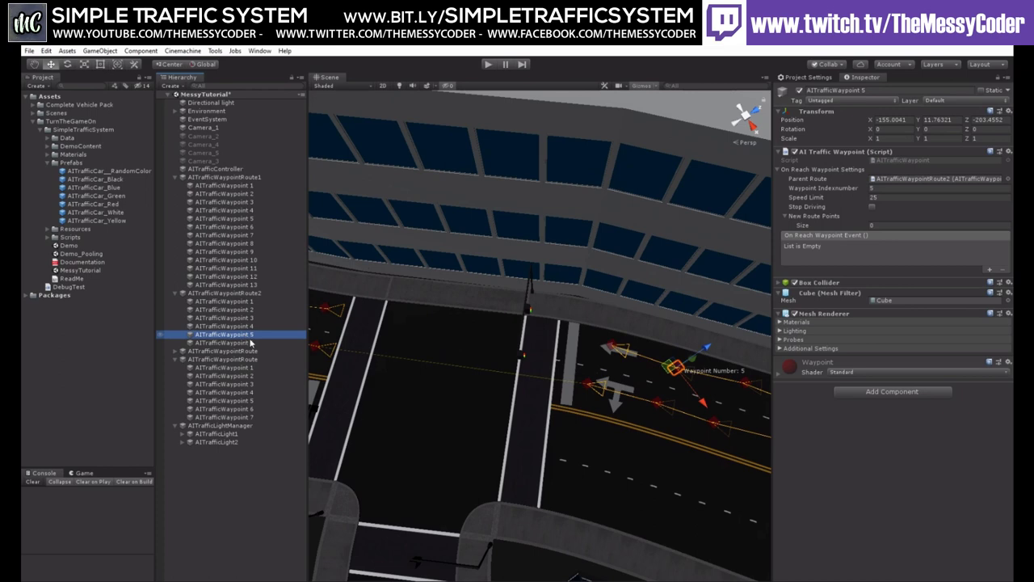
left_click(251, 343)
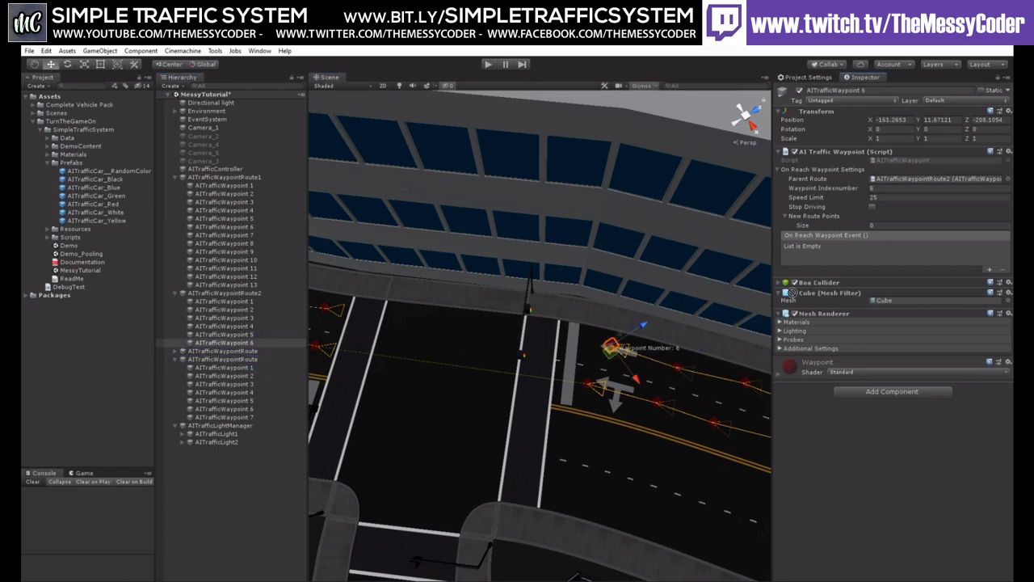
left_click_drag(792, 293, 823, 217)
left_click_drag(713, 350, 496, 289, "alt")
scroll(492, 274, "down", 3)
right_click_drag(496, 288, 535, 298)
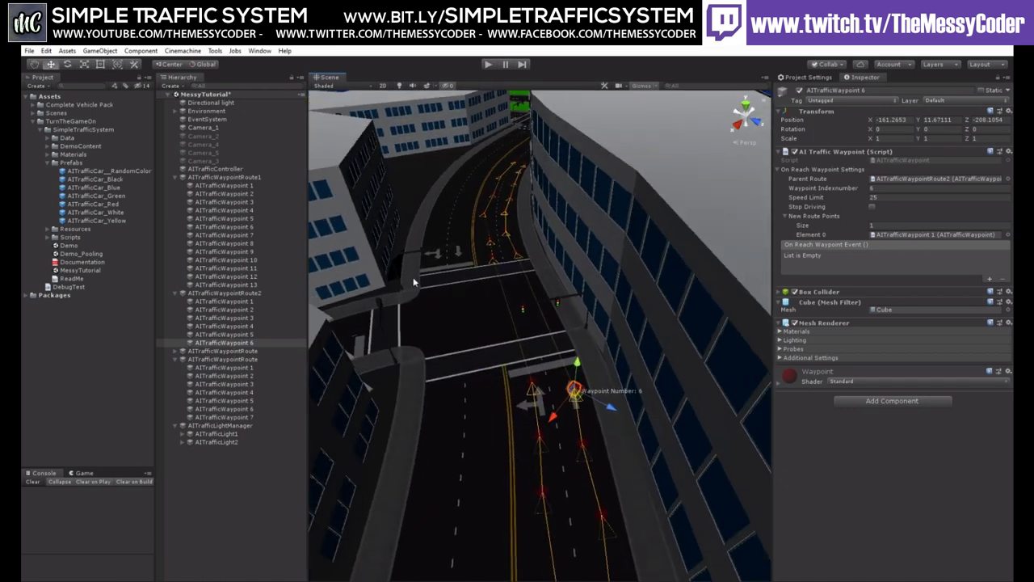
- Collapse the waypoint routes in the hierarchy and set the Green Timer of AITrafficLightManager's cycle Element 0 to 2
left_click(247, 178)
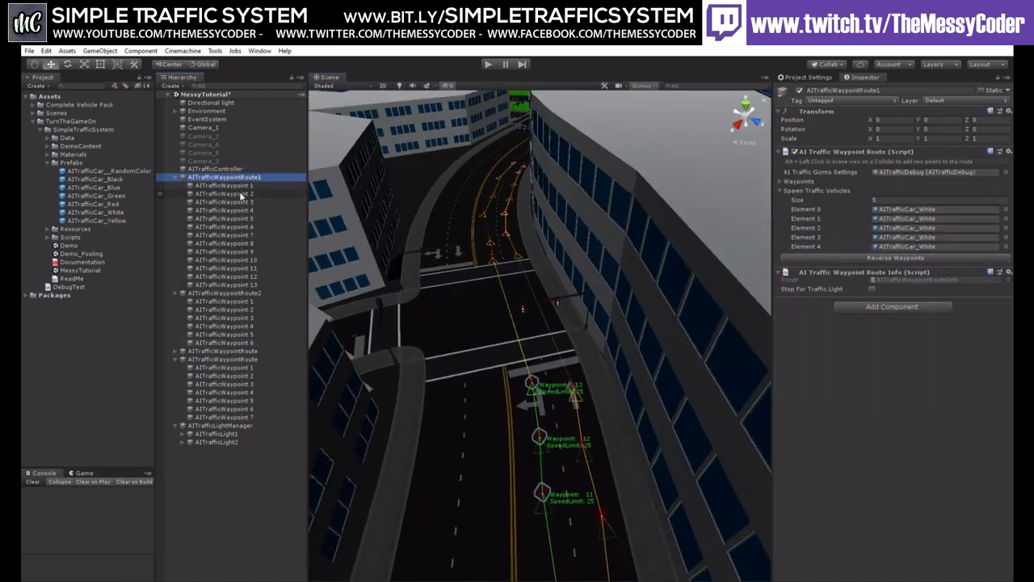
left_click(174, 177)
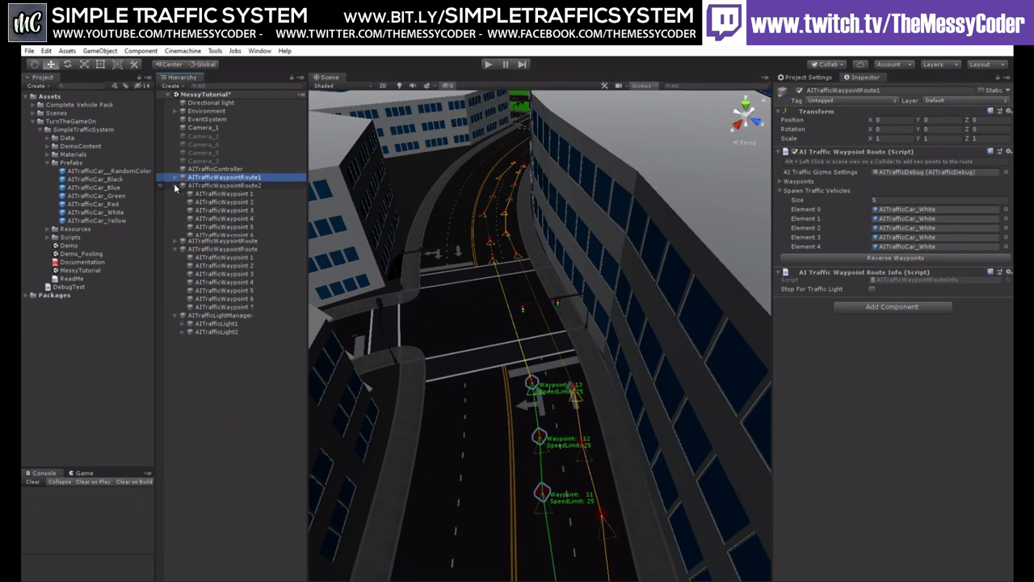
left_click(175, 185)
left_click(175, 202)
left_click(198, 210)
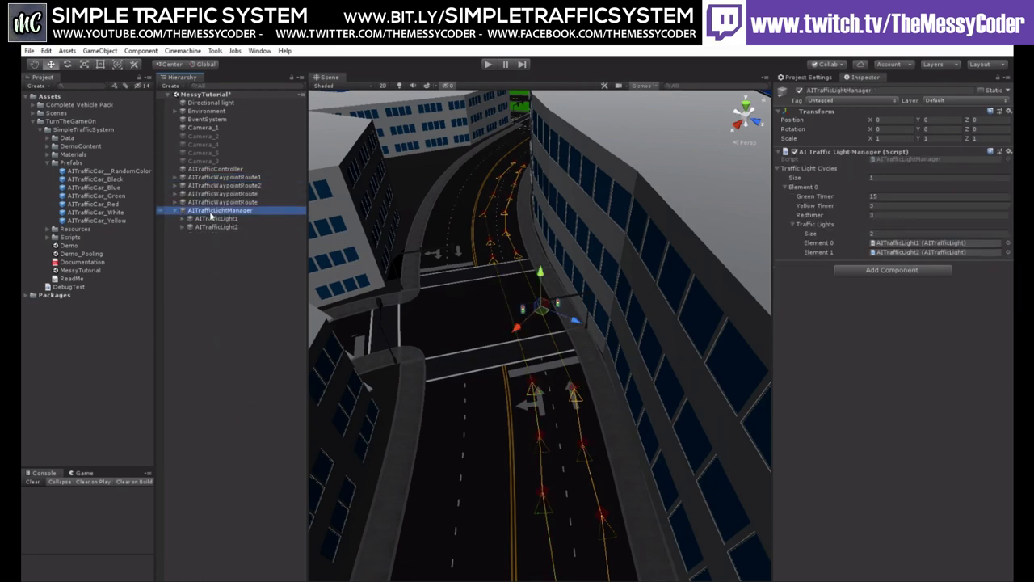
left_click(871, 195)
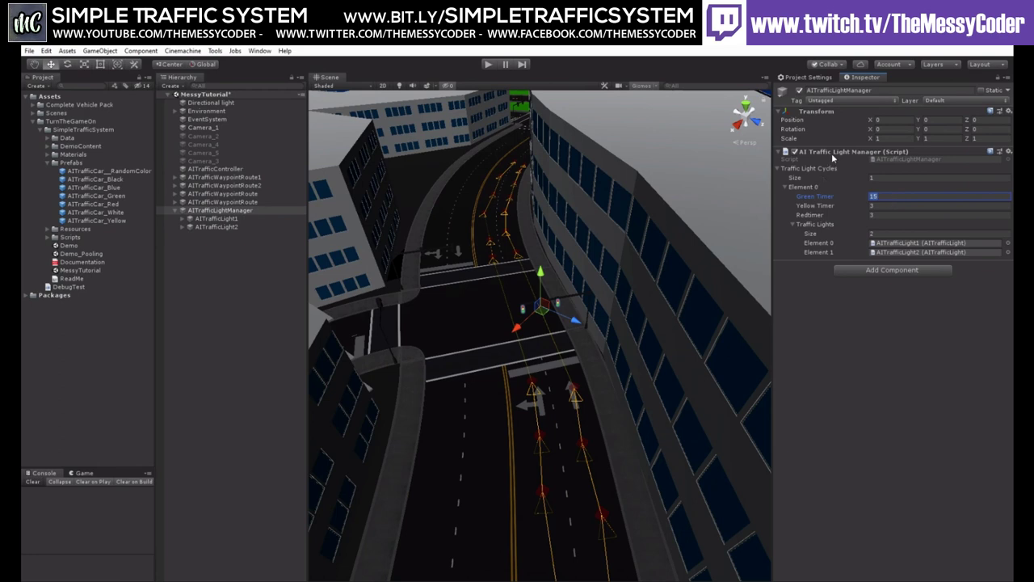
type("2")
left_click_drag(485, 367, 642, 382, "alt")
scroll(642, 382, "down", 3)
left_click(270, 334)
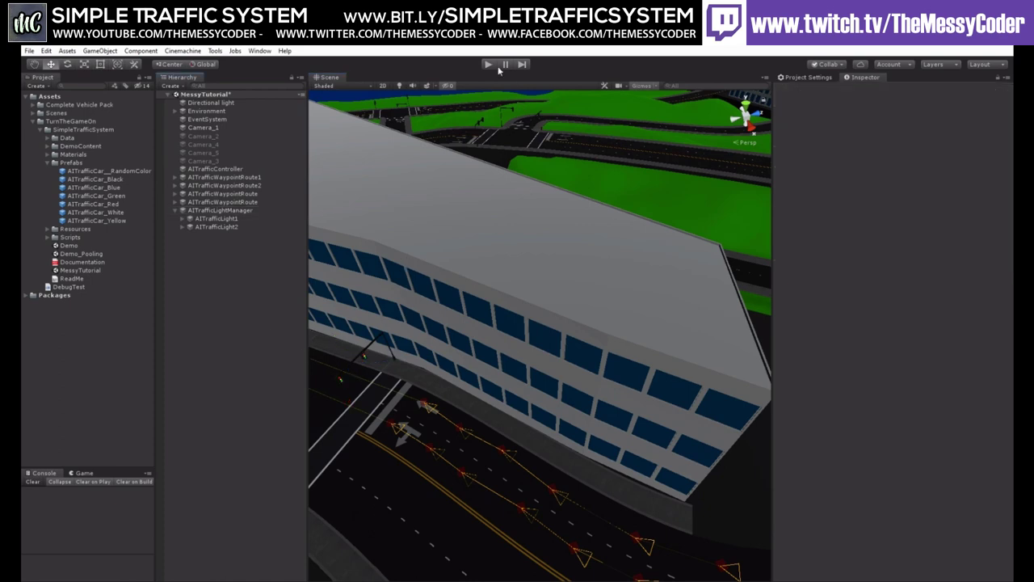
- Add AITrafficCar_Blue to AITrafficWaypointRoute2's Spawn Traffic Vehicles and set the list size to 5
left_click(270, 185)
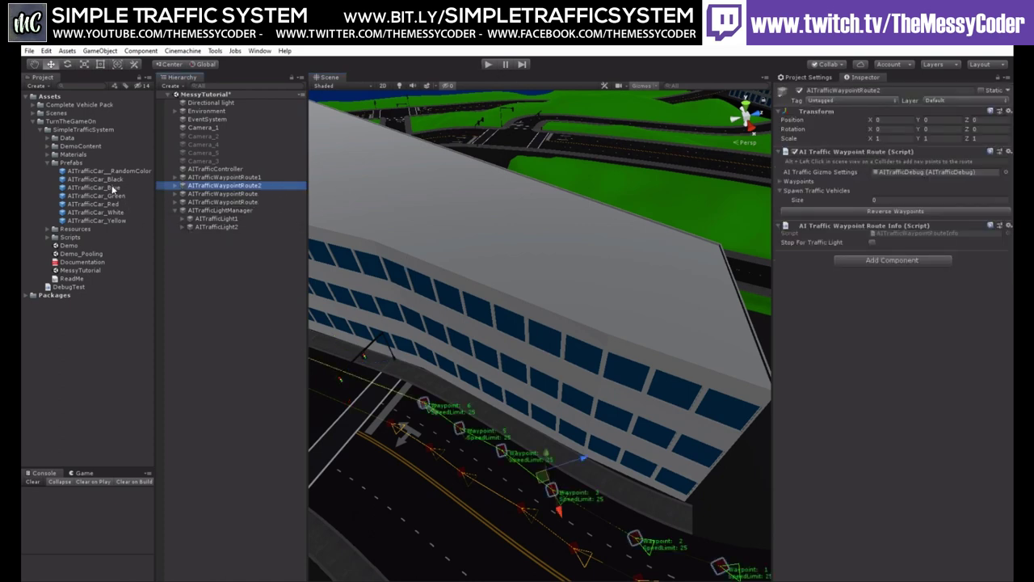
left_click_drag(109, 185, 840, 194)
left_click(904, 200)
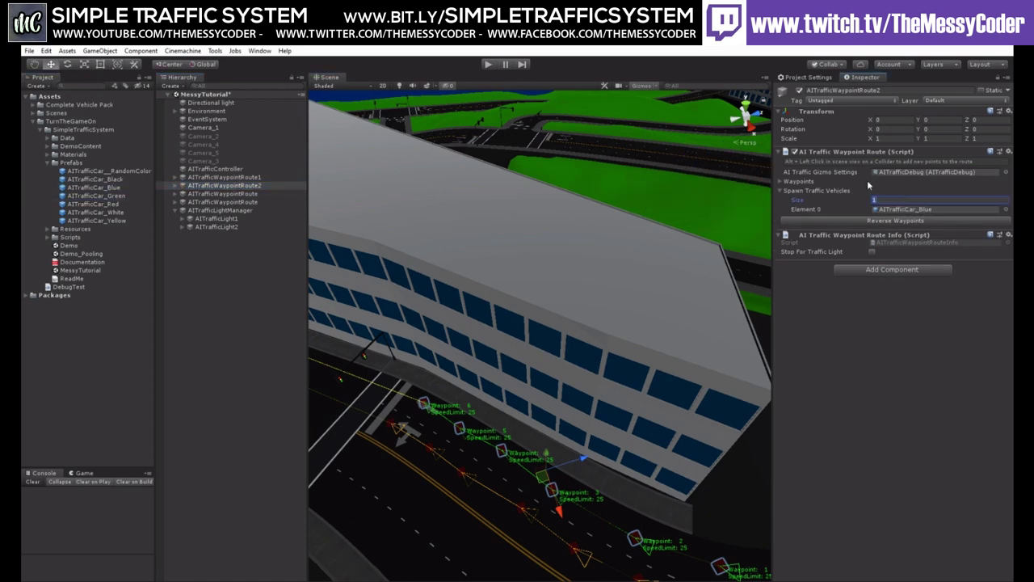
type("5")
key("Return")
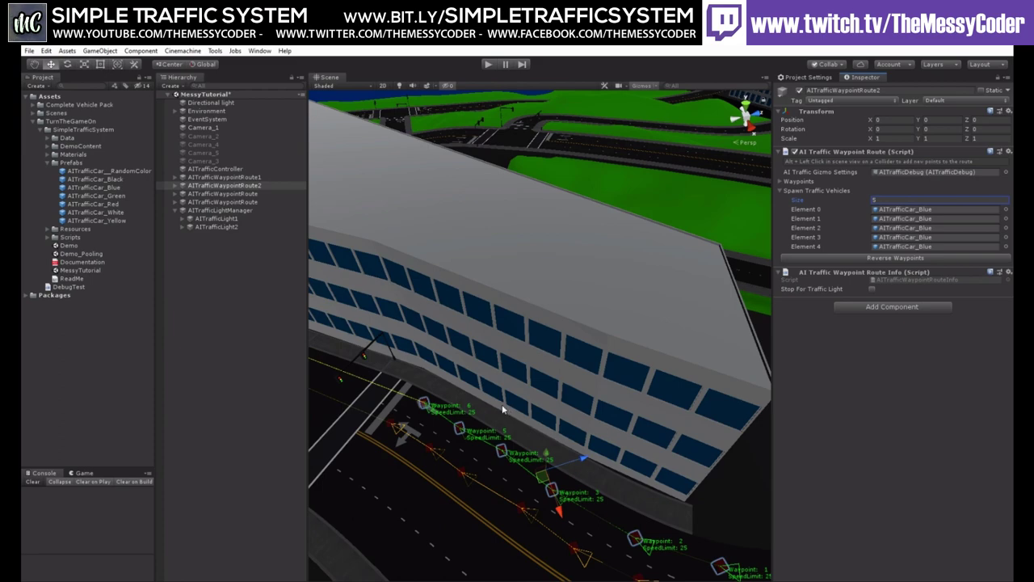
- Examine the two junction lights above their lanes and the AITrafficLightManager cycle that lists AITrafficLight1 and AITrafficLight2
left_click_drag(502, 404, 609, 440, "alt")
middle_click_drag(610, 440, 507, 369)
scroll(510, 380, "up", 3)
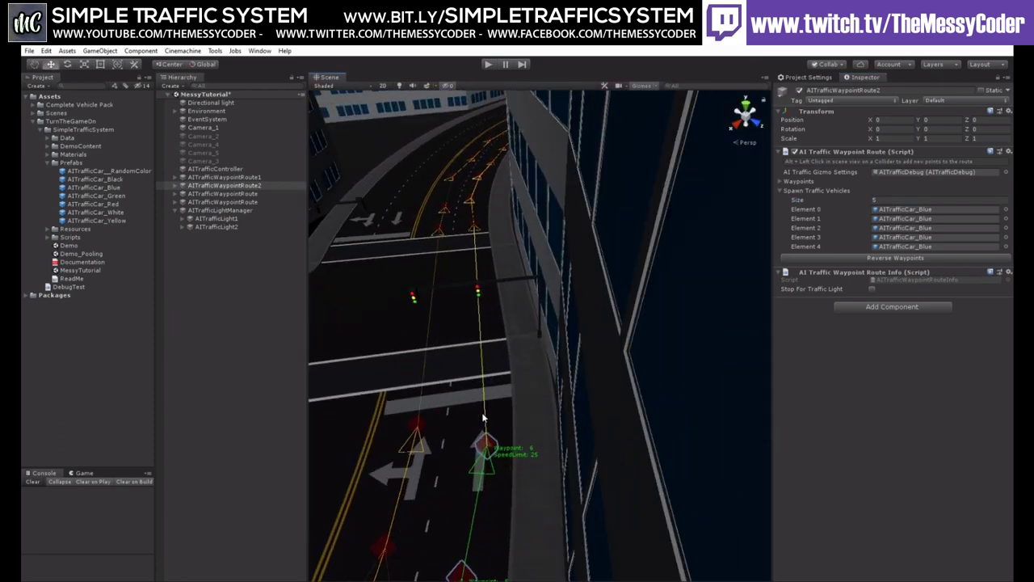
middle_click_drag(483, 417, 553, 375)
scroll(575, 364, "up", 3)
scroll(557, 376, "up", 3)
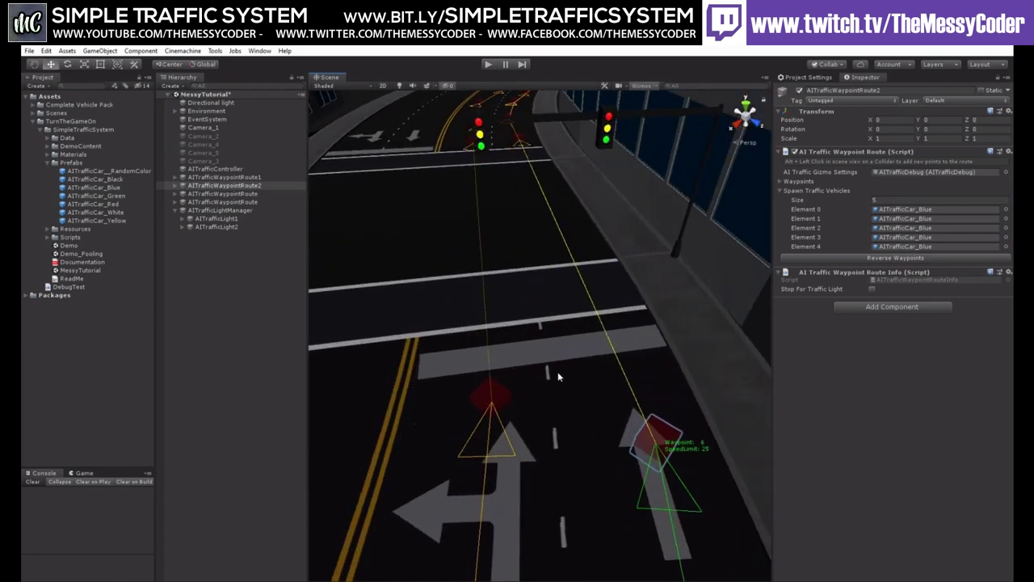
scroll(557, 376, "up", 2)
left_click_drag(545, 353, 519, 316, "alt")
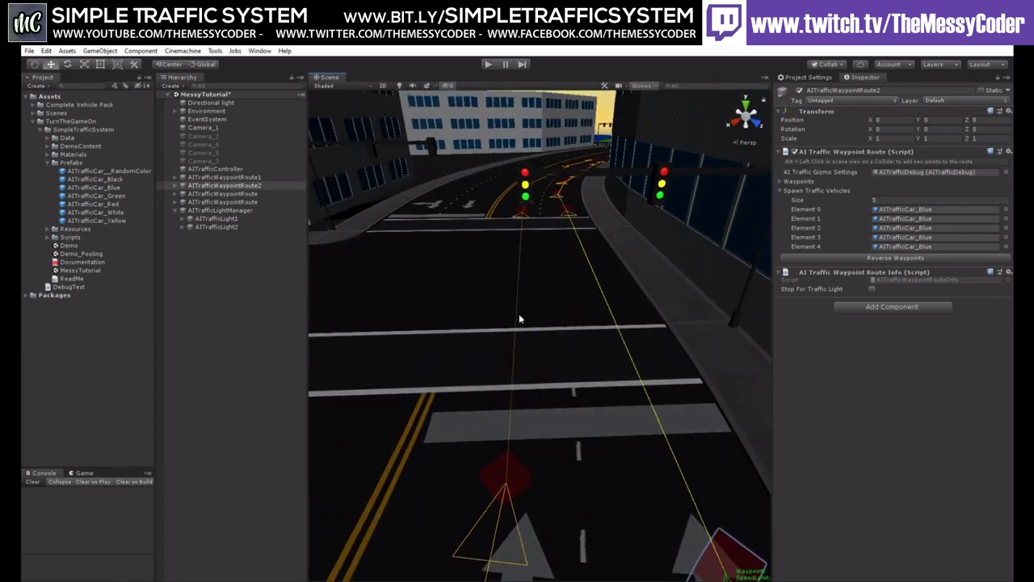
left_click(239, 210)
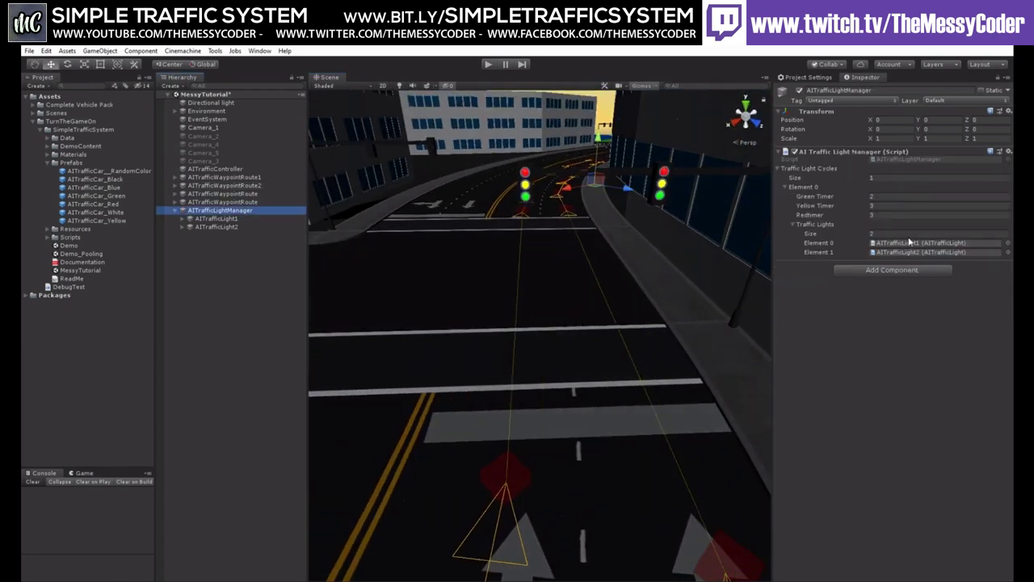
left_click(796, 188)
left_click(790, 189)
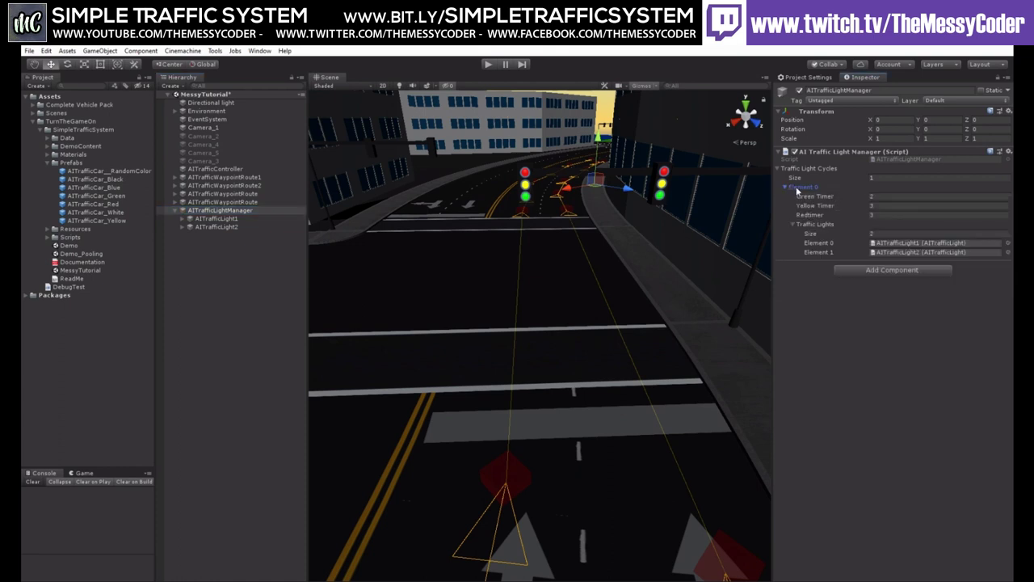
left_click(904, 244)
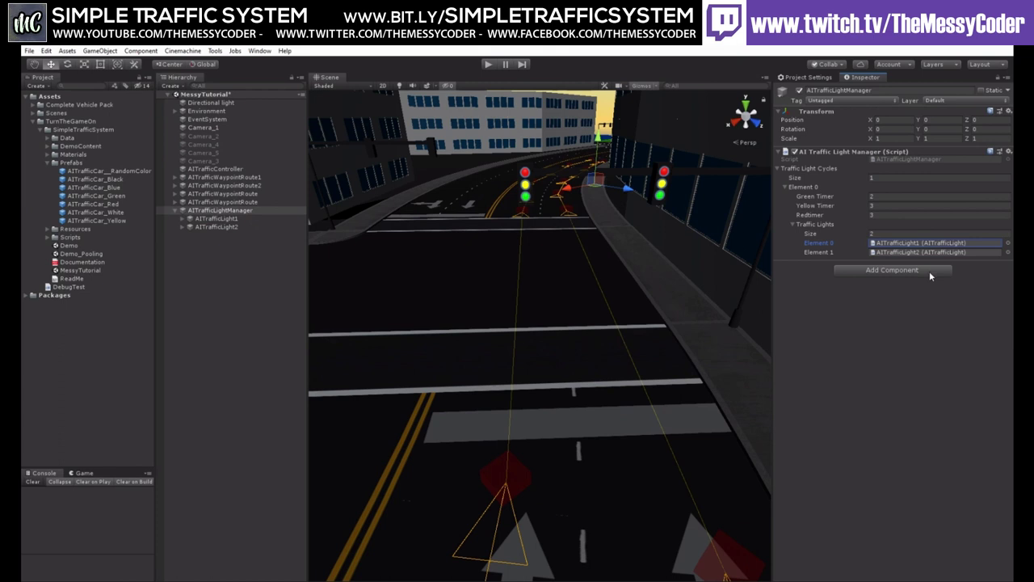
- Run the scene, watch how the white and blue cars respond to the junction lights, and stop the playback
left_click(475, 73)
left_click(487, 68)
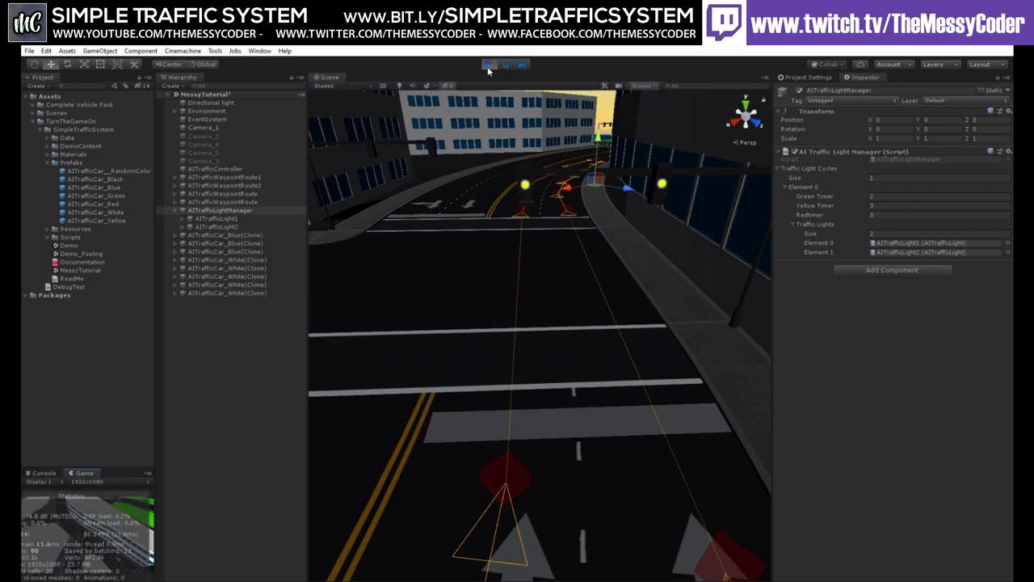
scroll(563, 311, "down", 5)
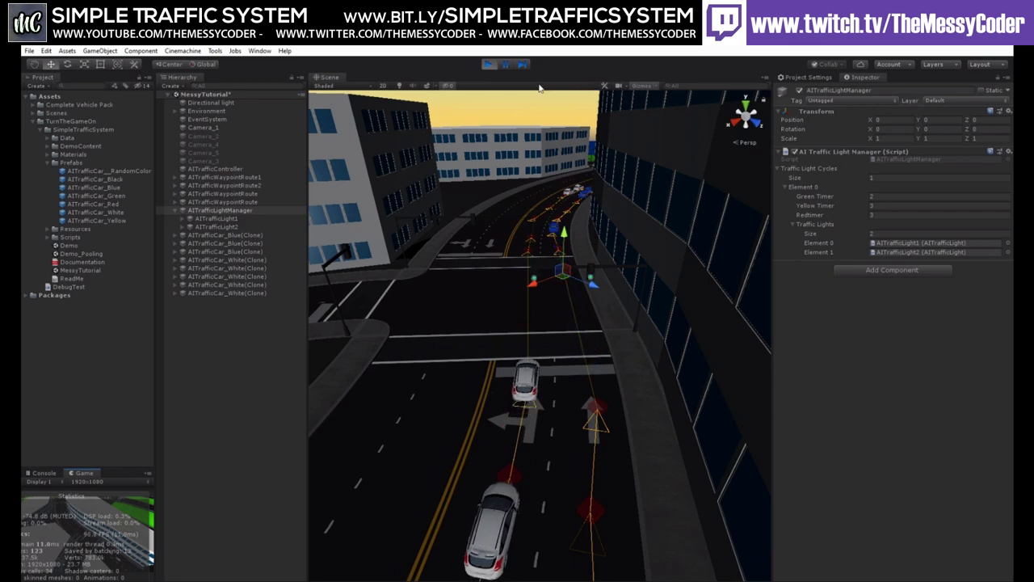
right_click_drag(493, 242, 605, 282)
scroll(605, 281, "down", 3)
middle_click_drag(605, 282, 734, 280)
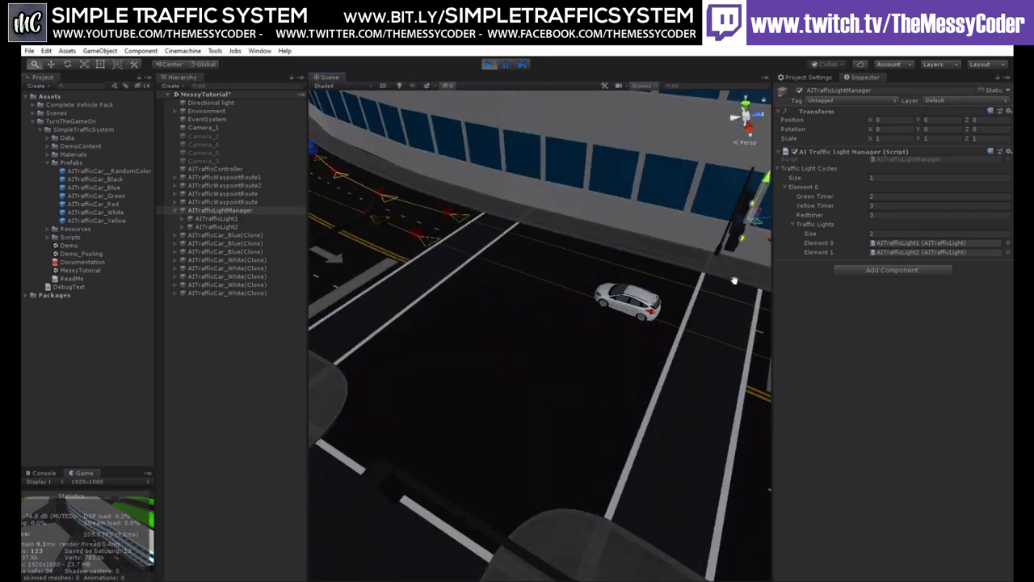
right_click_drag(734, 281, 577, 293)
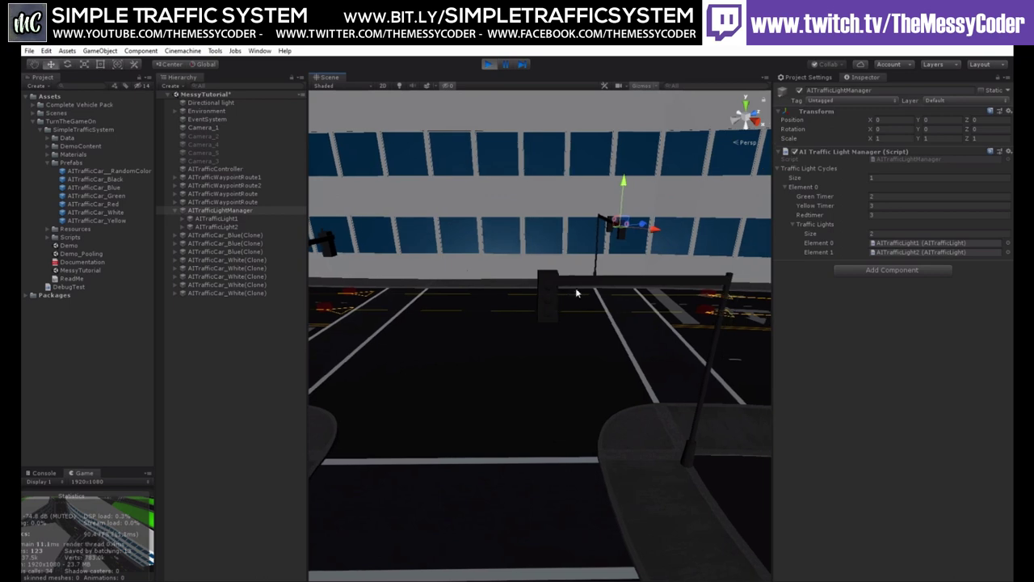
left_click(488, 64)
- Create an AI Traffic Waypoint Route on the side street and place six waypoints along the lane, ending at the junction stop line
mouse_move(457, 238)
right_mouse_down()
mouse_move(503, 272)
mouse_move(446, 251)
right_mouse_up()
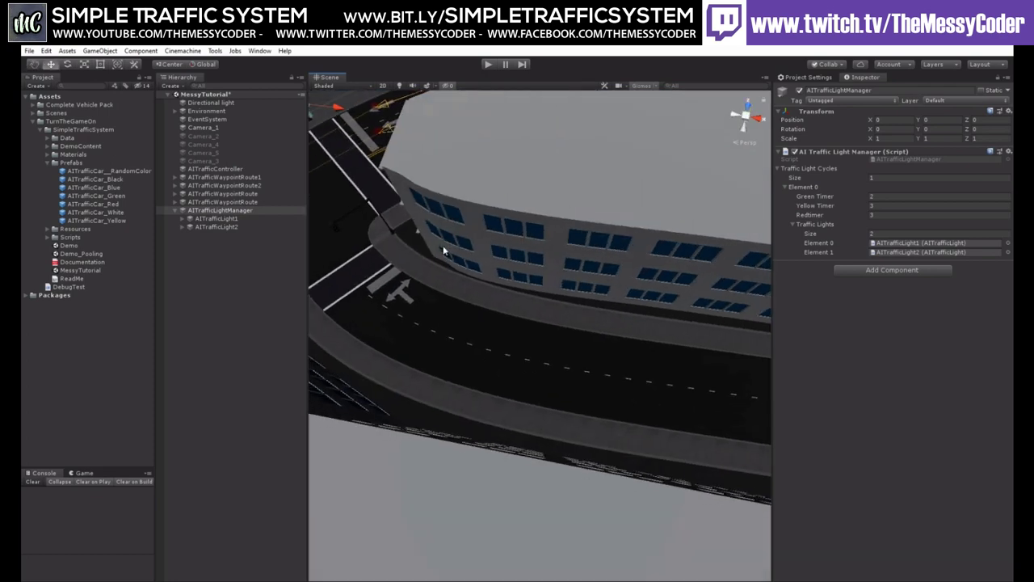
left_click(242, 287)
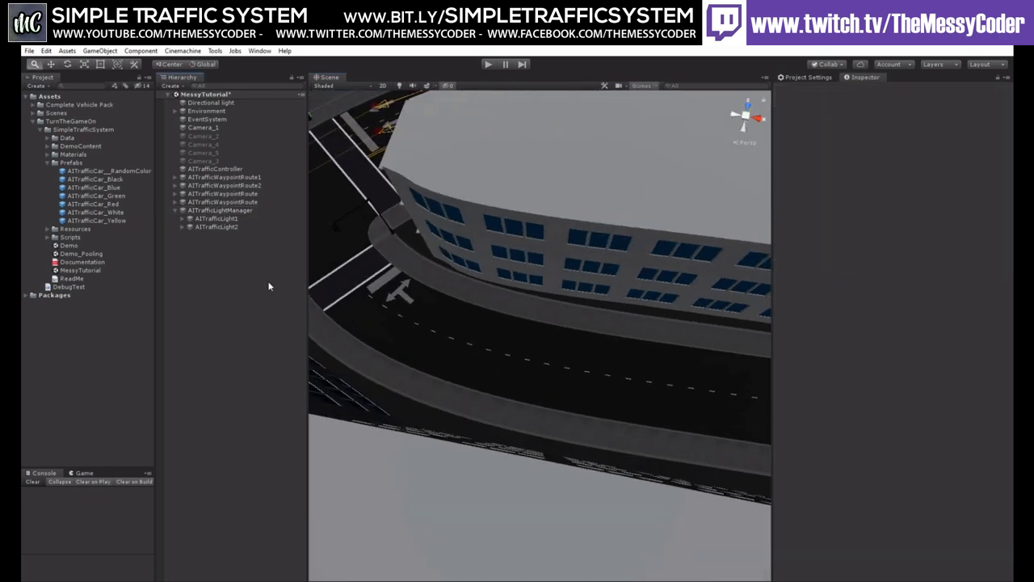
key("alt+r")
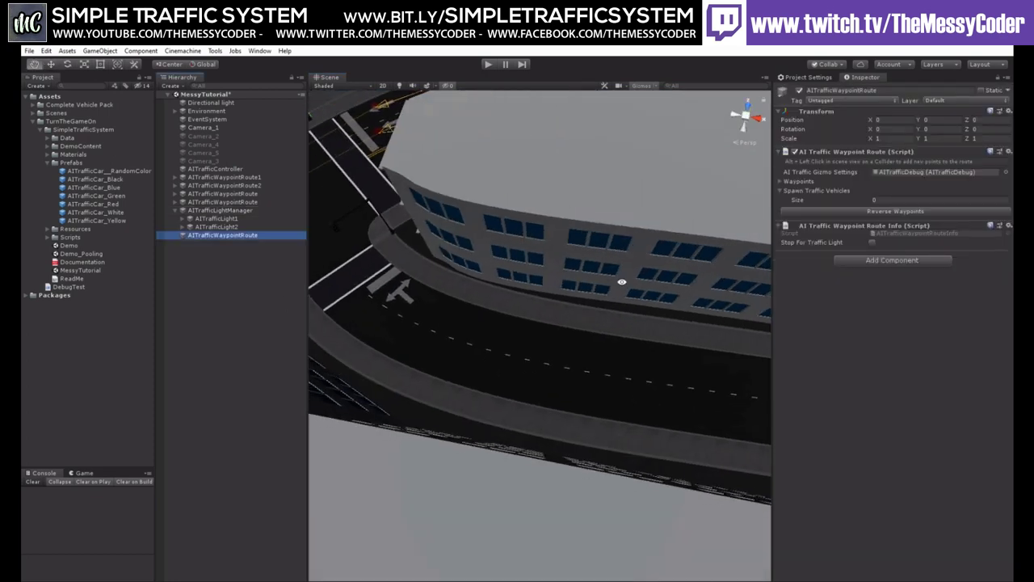
left_click(638, 358, "alt")
left_click(584, 350, "alt")
left_click(511, 340, "alt")
left_click(471, 325, "alt")
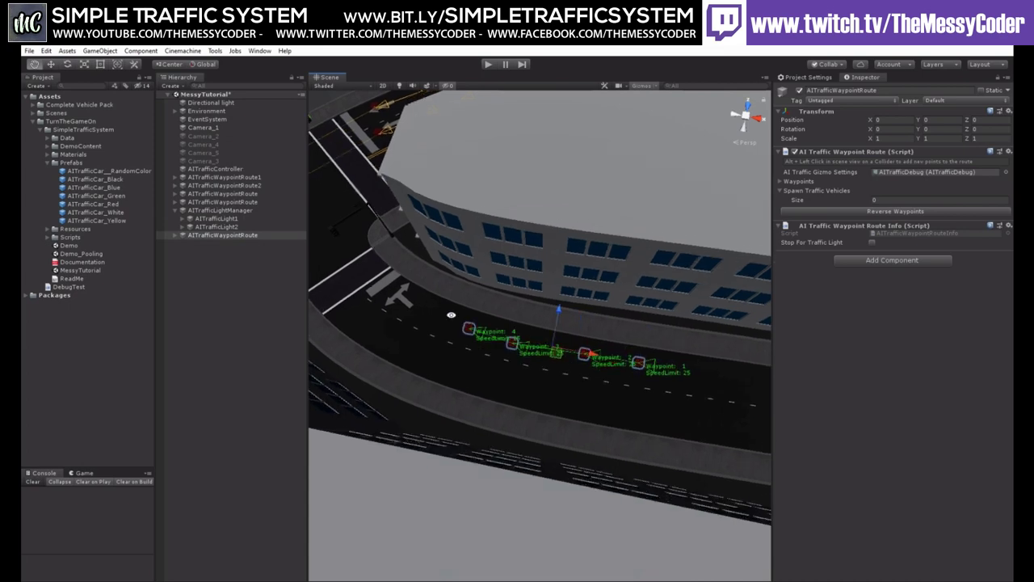
left_click(423, 314, "alt")
left_click(391, 291, "alt")
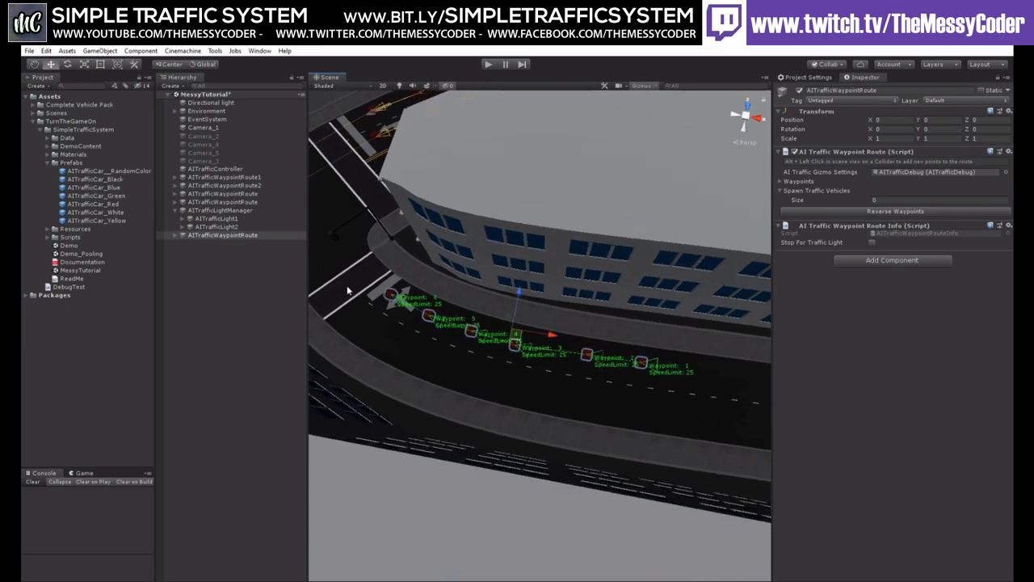
- Create another waypoint route with four waypoints curving from the side street's crosswalk through the junction to the main road's inner lane
middle_click_drag(346, 289, 413, 303)
left_click_drag(549, 298, 434, 279, "alt")
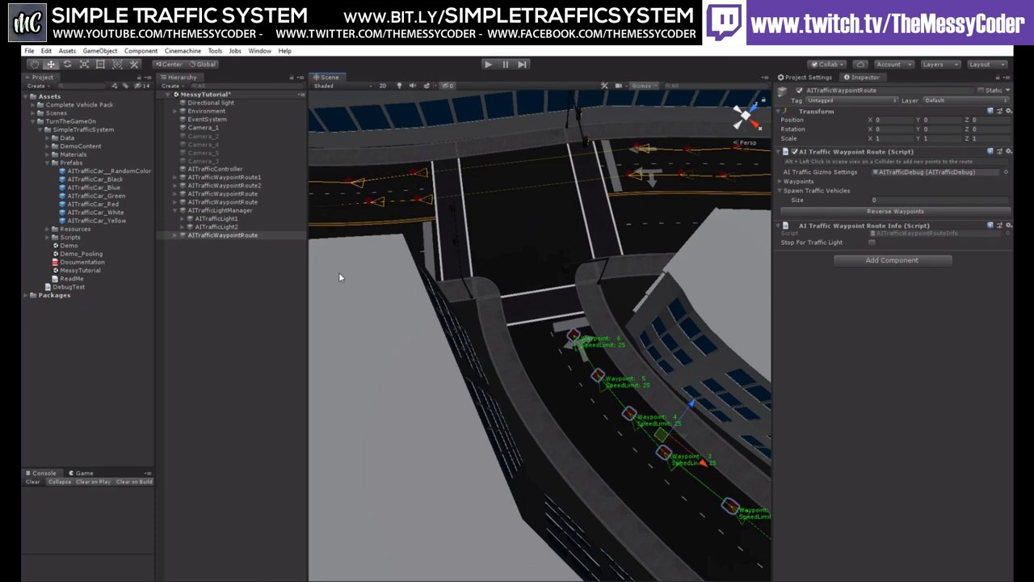
left_click(247, 308)
key("alt+r")
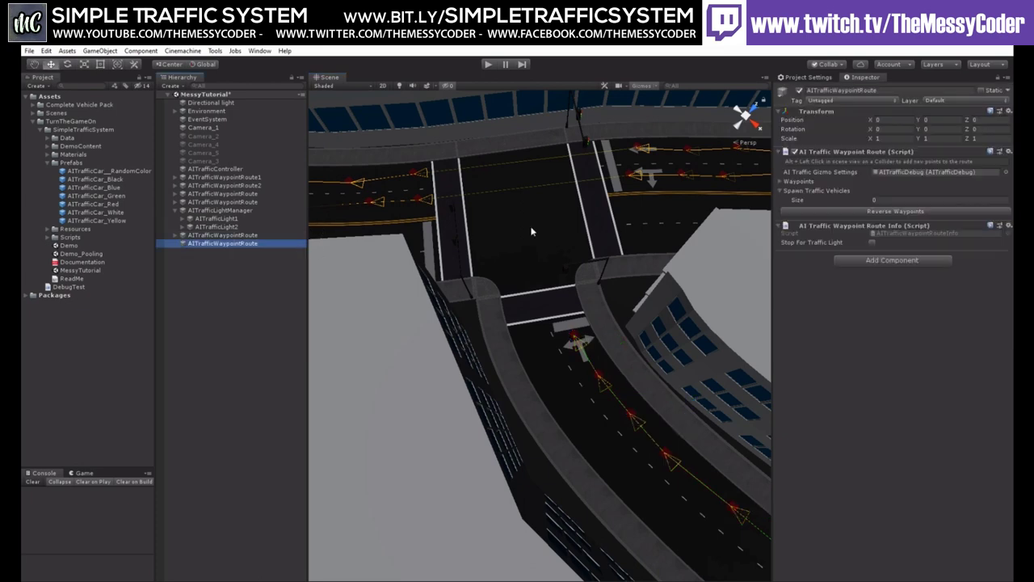
right_click_drag(531, 232, 586, 345)
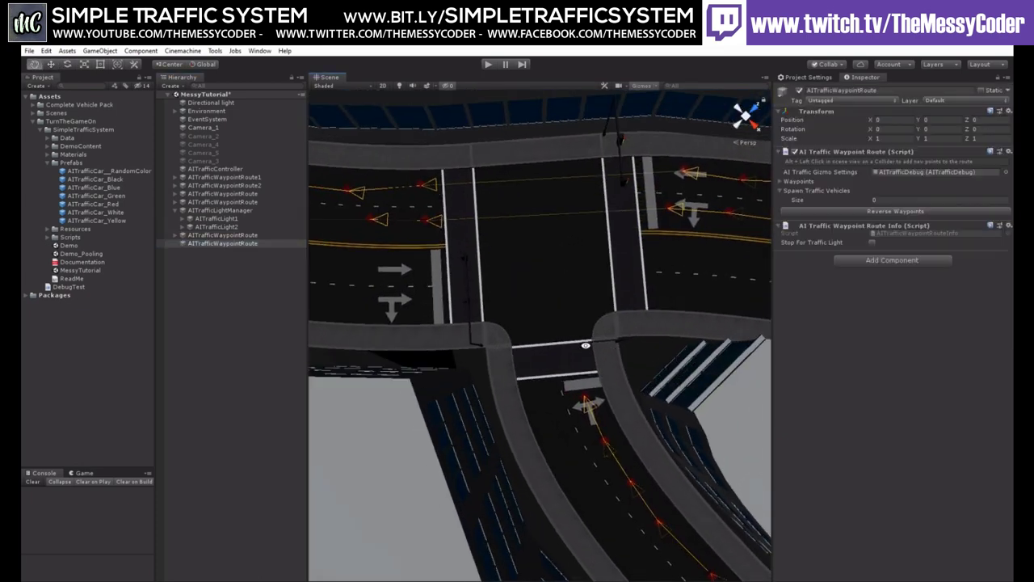
left_click(573, 335, "alt")
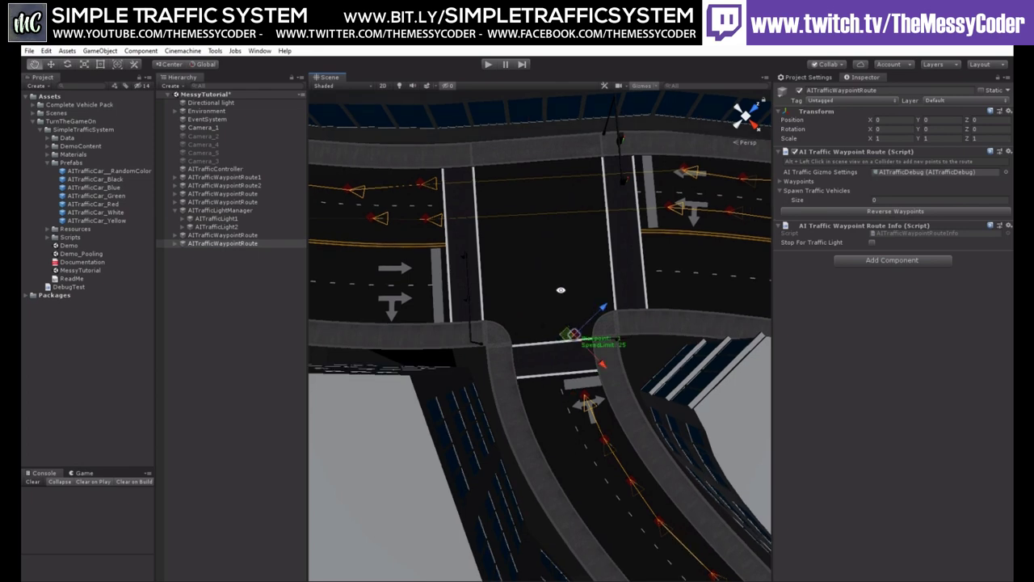
left_click(561, 288, "alt")
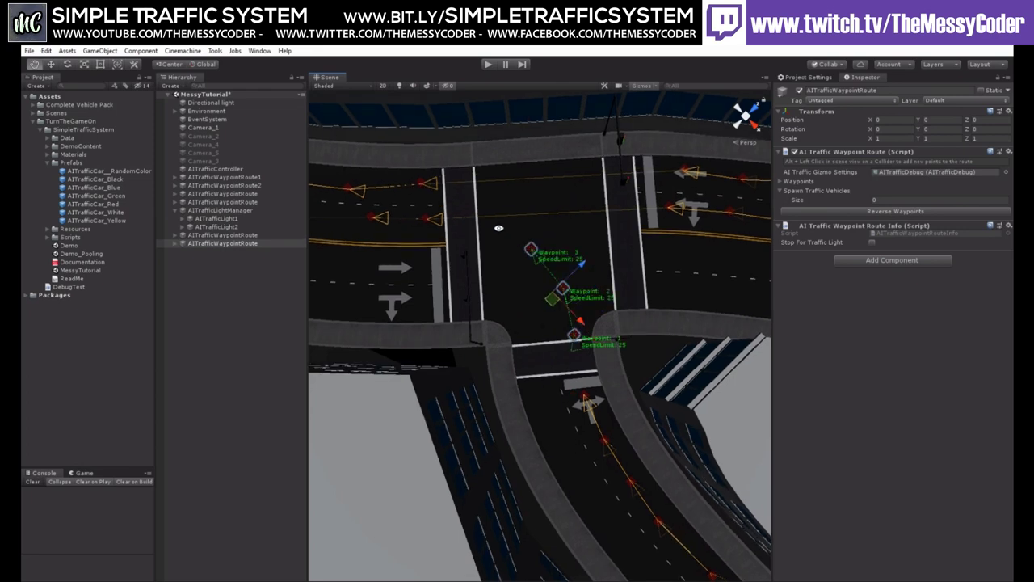
left_click(474, 219, "alt")
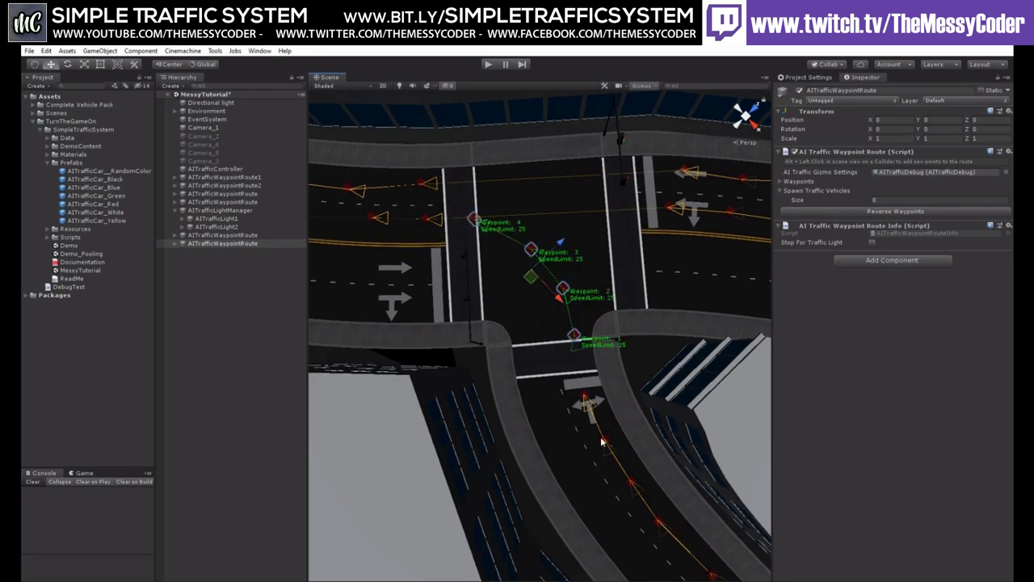
- Rename the new junction route as AITrafficWaypointRouteIntersection
left_click(273, 244)
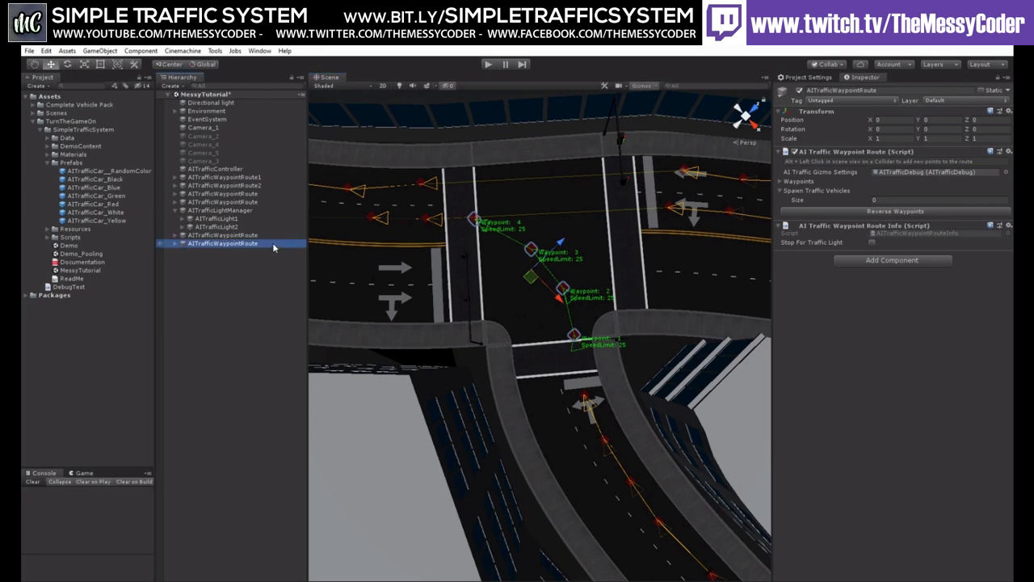
left_click(242, 244)
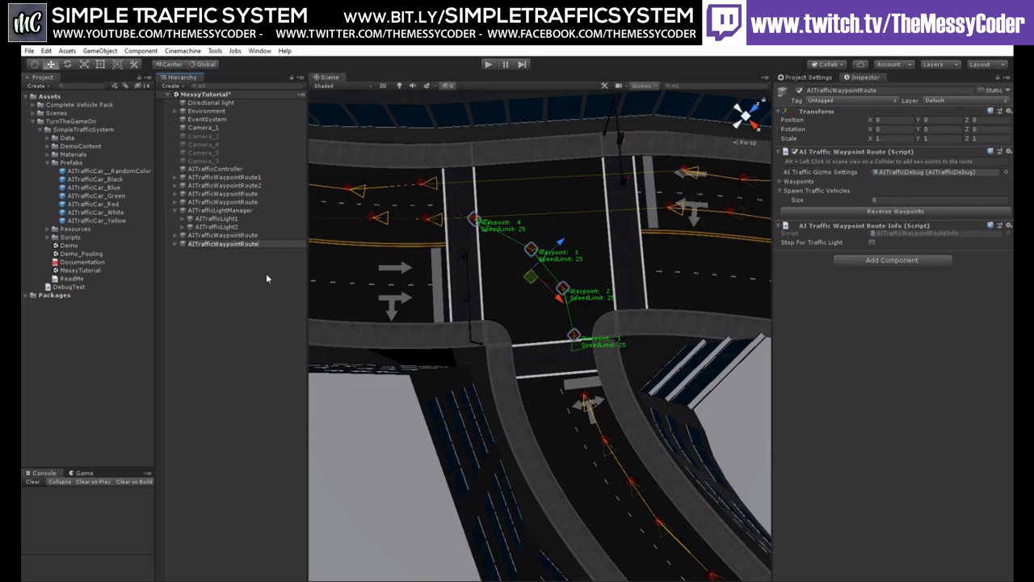
type("Intersection")
key("Return")
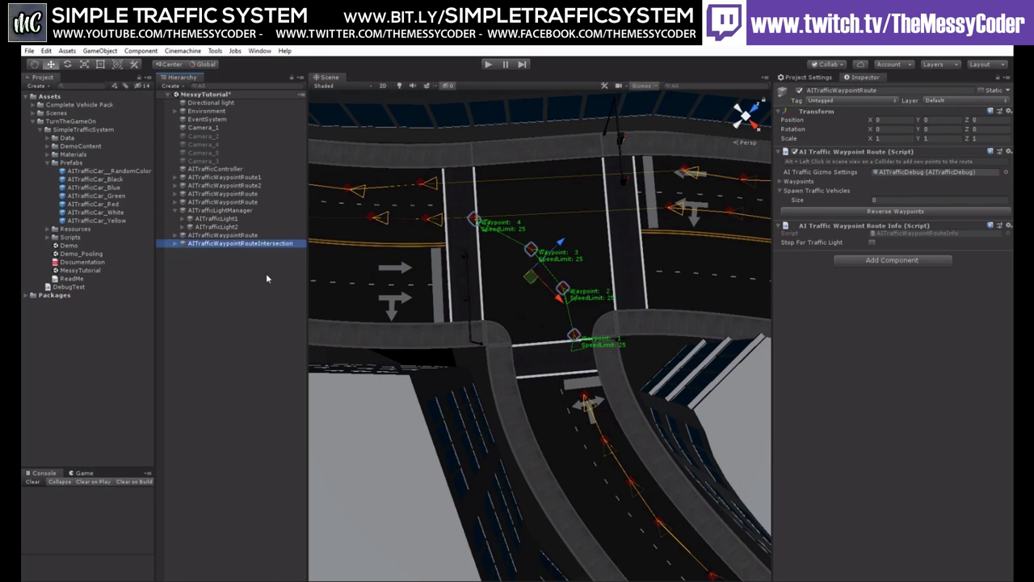
- Add AITrafficWaypoint 1 of the main road's inner-lane route to the New Route Points of the intersection route's AITrafficWaypoint 4
scroll(420, 246, "up", 3)
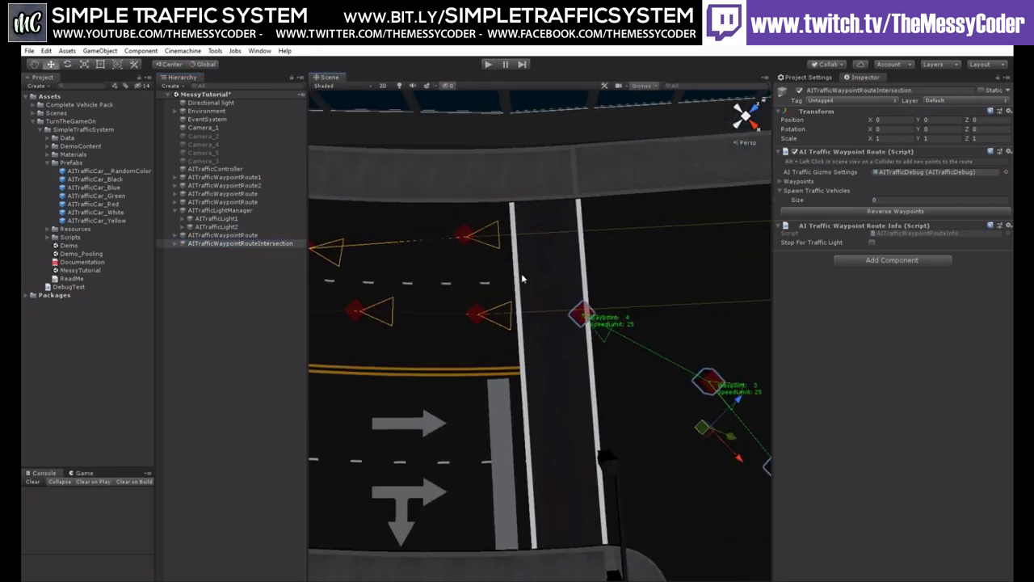
left_click(584, 318)
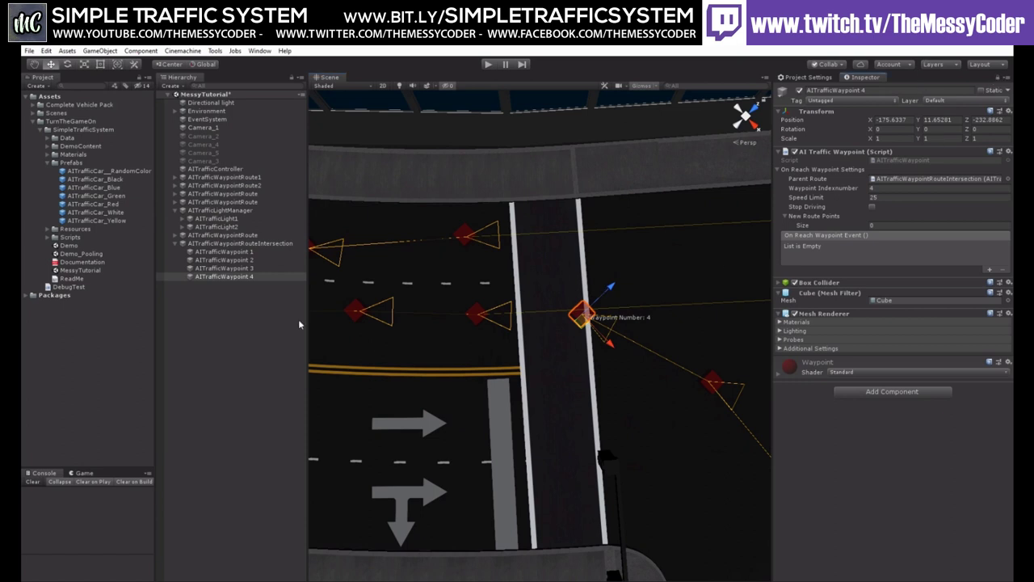
left_click(477, 318)
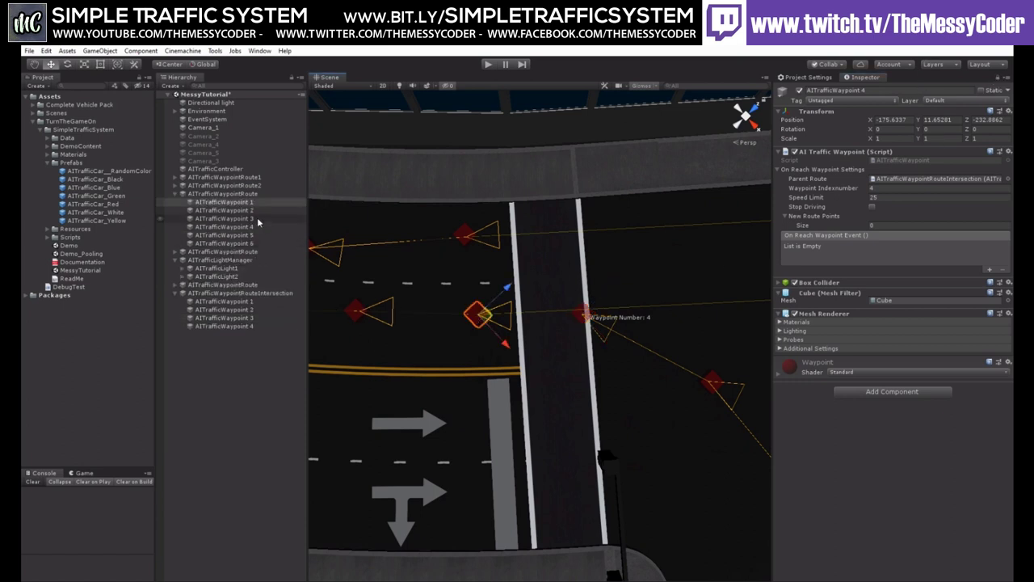
left_click_drag(242, 202, 814, 215)
scroll(638, 374, "up", 5)
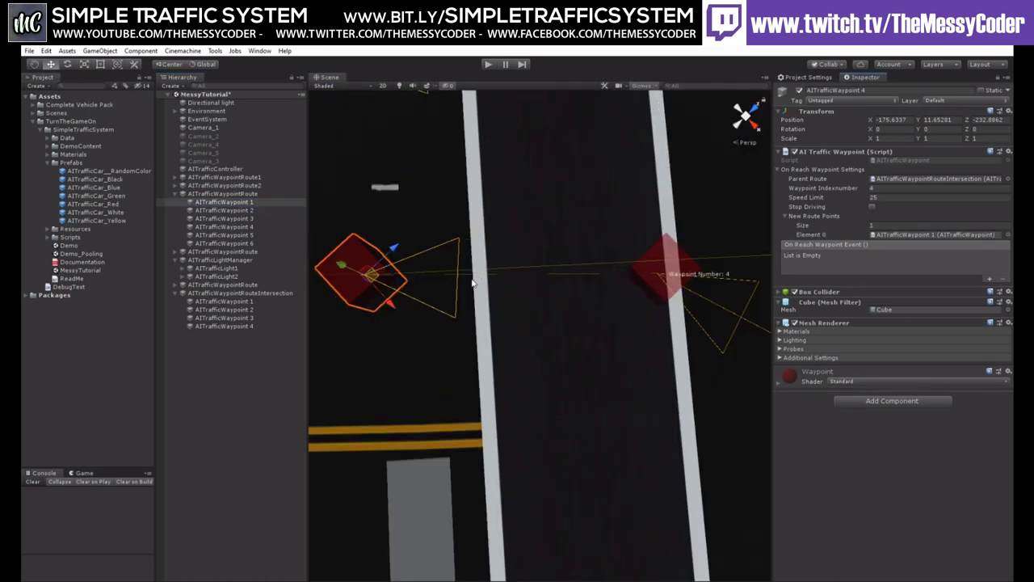
- Try adding the intersection route's AITrafficWaypoint 1 to the New Route Points of the side street's AITrafficWaypoint 6, and undo the link
scroll(475, 285, "down", 4)
middle_click_drag(695, 525, 457, 189)
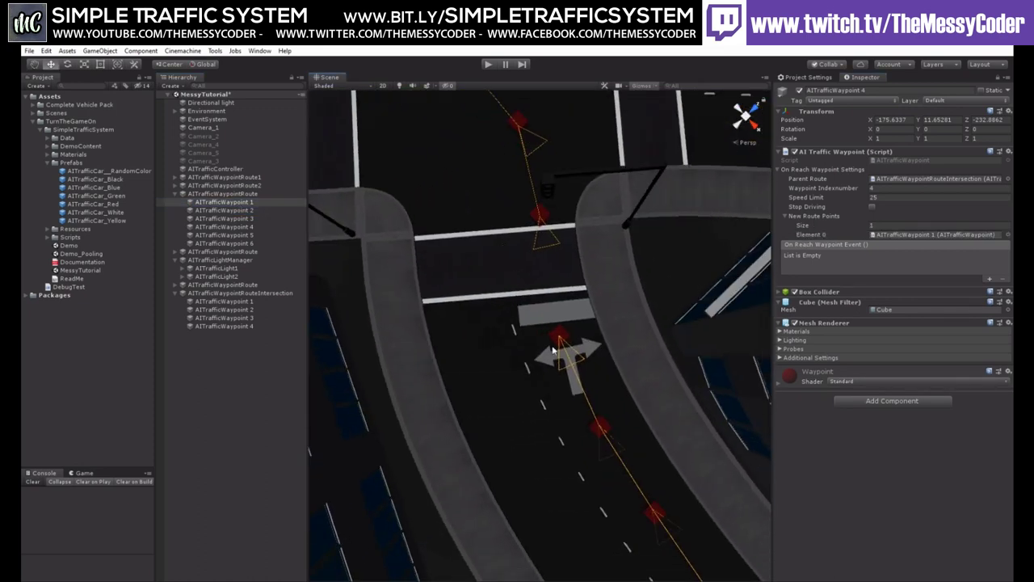
left_click(996, 78)
left_click(567, 336)
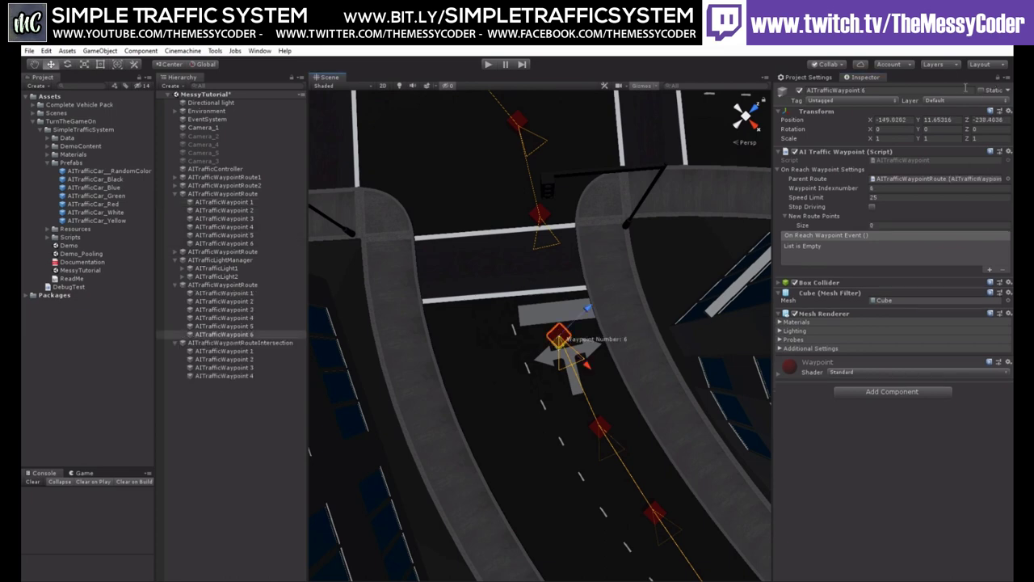
left_click(998, 78)
left_click(539, 215)
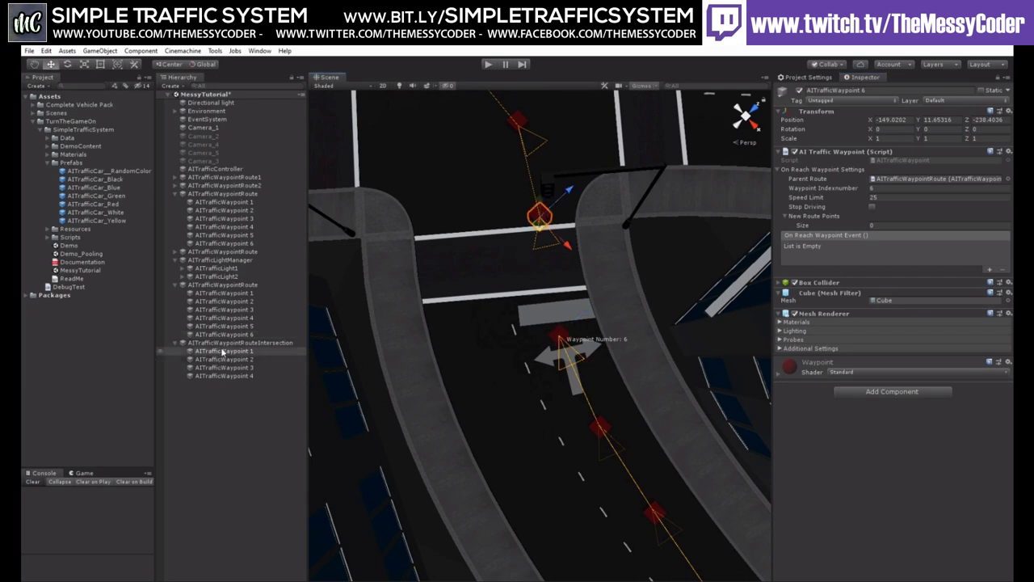
left_click_drag(221, 350, 816, 216)
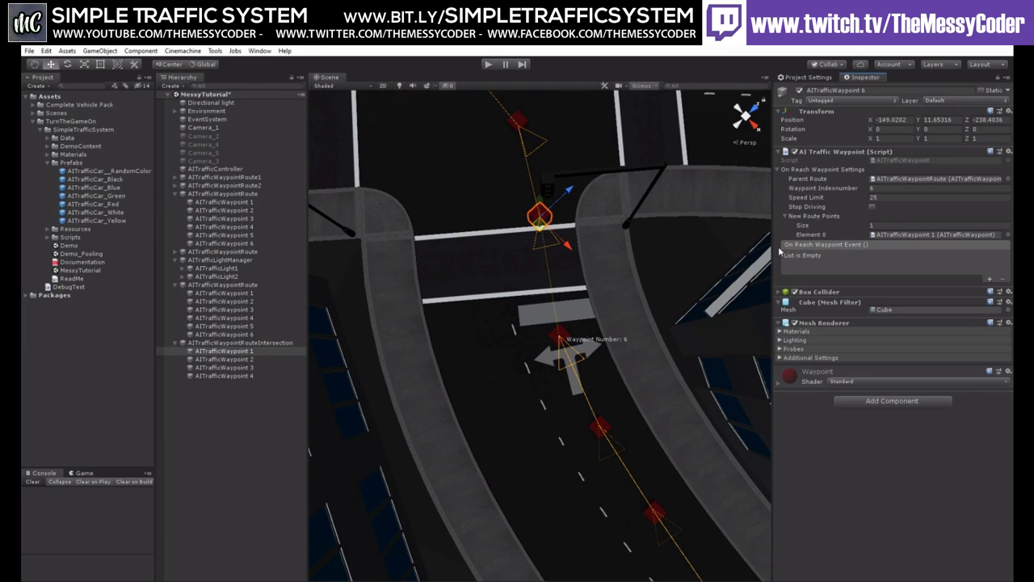
right_click_drag(621, 358, 571, 301)
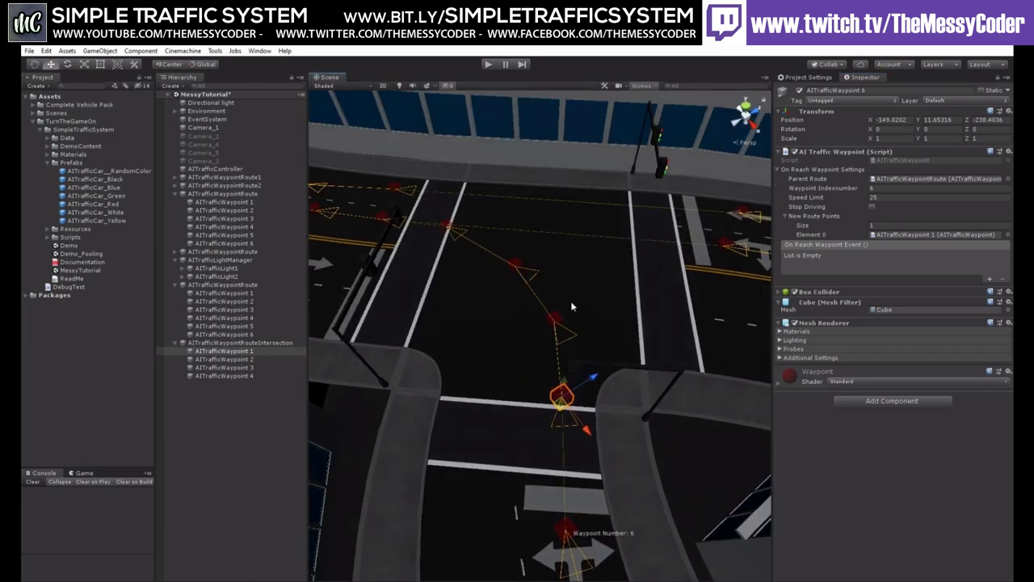
key("ctrl+z")
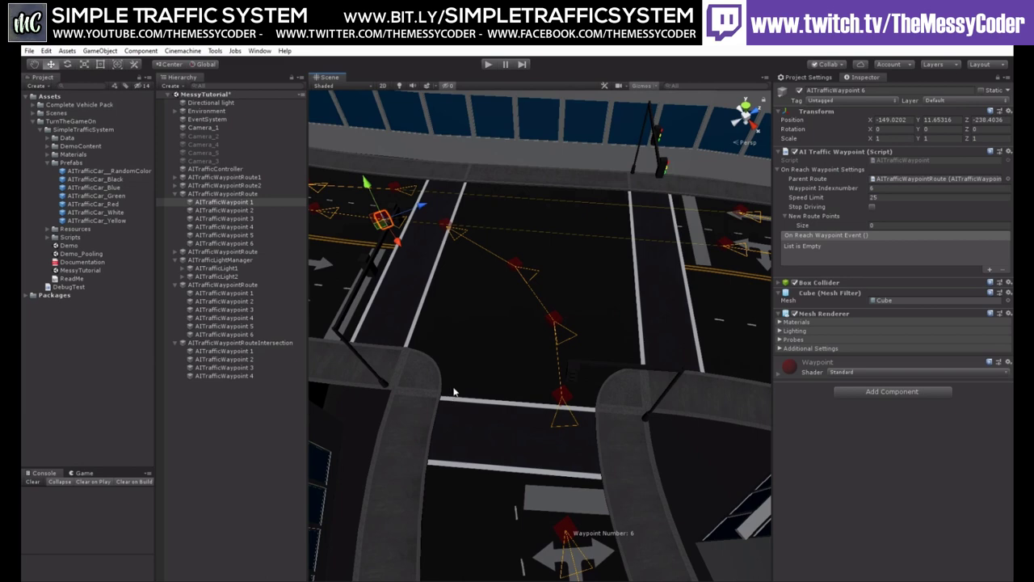
- Open Simple Traffic System's Route Connector window with the junction's waypoint routes in view
right_click_drag(630, 455, 365, 386)
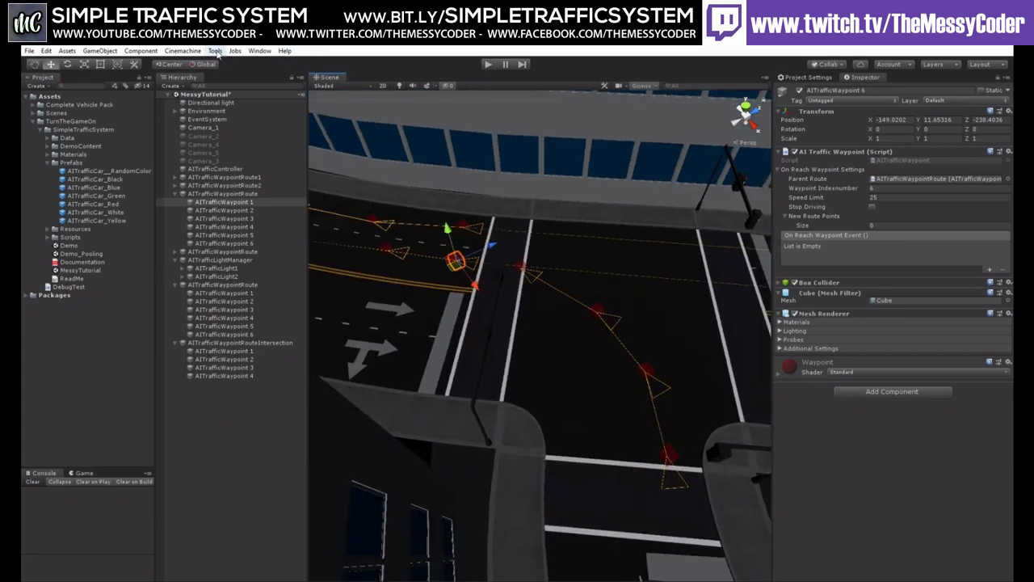
left_click(215, 51)
mouse_move(243, 62)
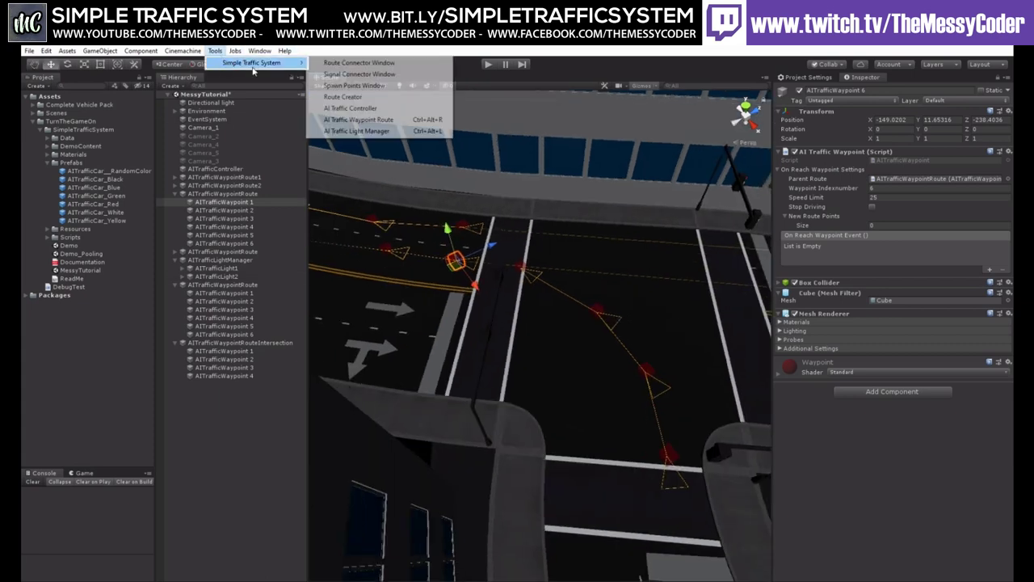
left_click(337, 63)
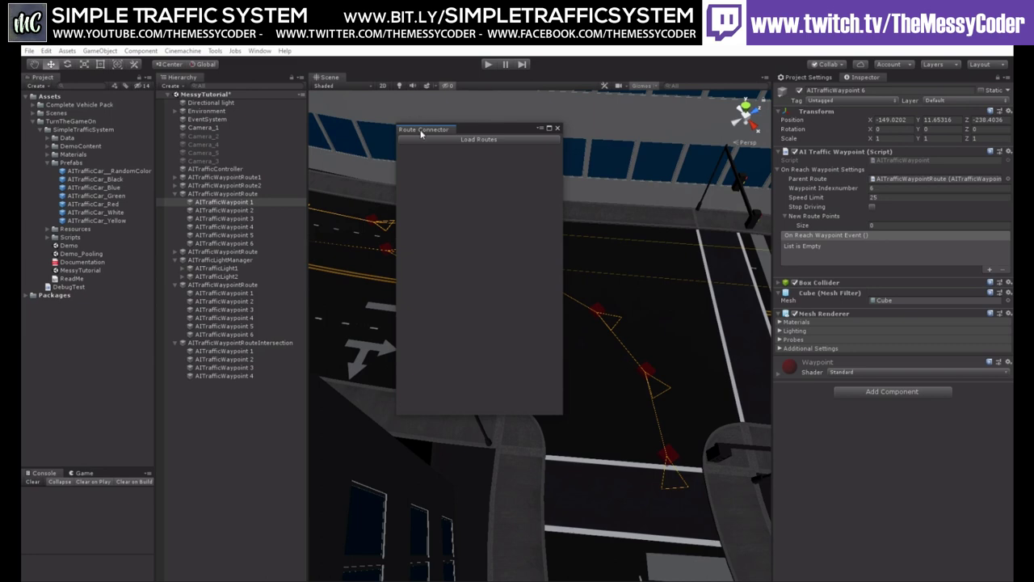
- Dock the Route Connector window beside the Scene view and collapse the expanded waypoint routes in the hierarchy
left_click_drag(283, 150, 345, 156)
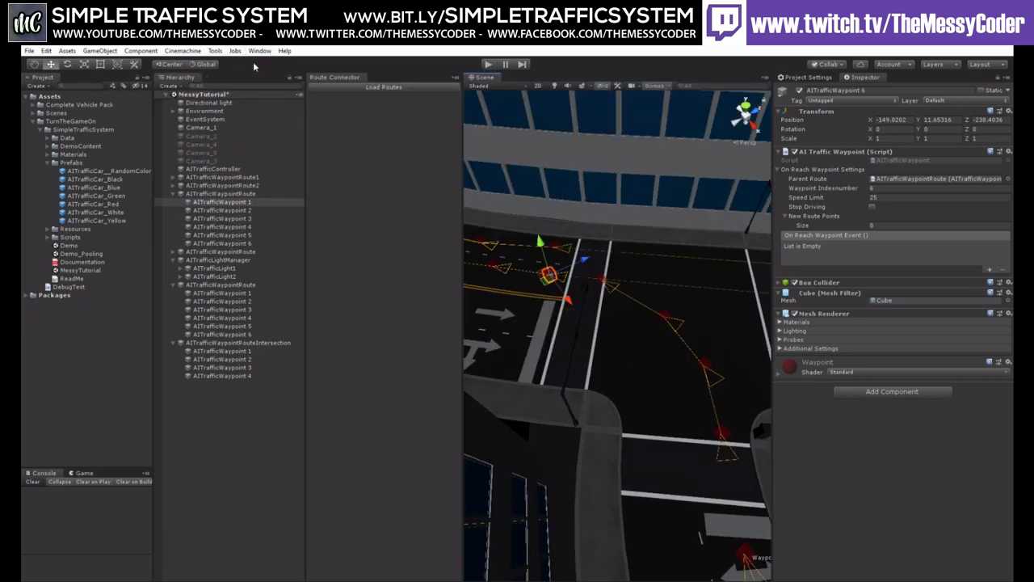
right_click_drag(563, 389, 644, 420)
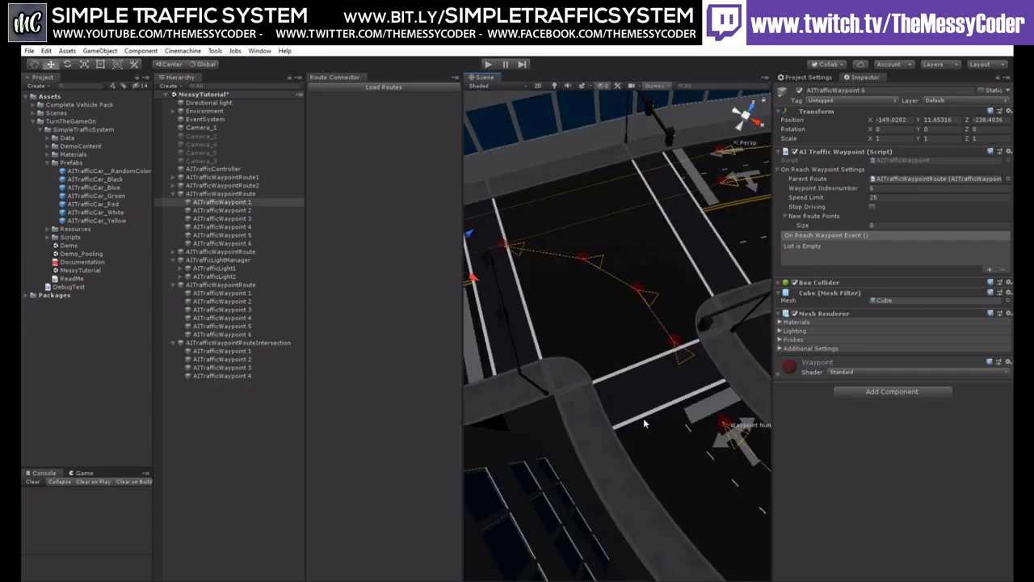
left_click(172, 194)
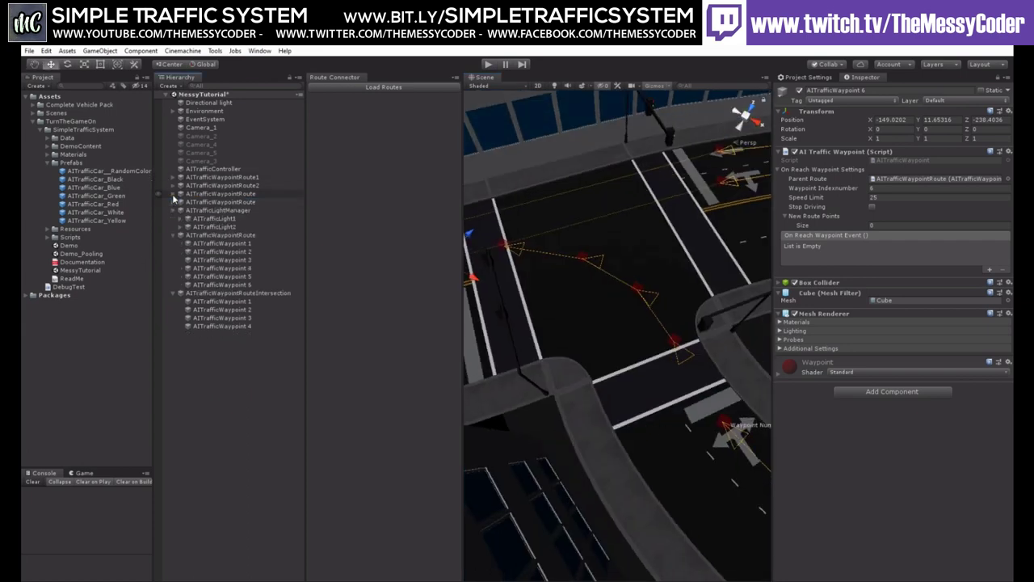
left_click(173, 234)
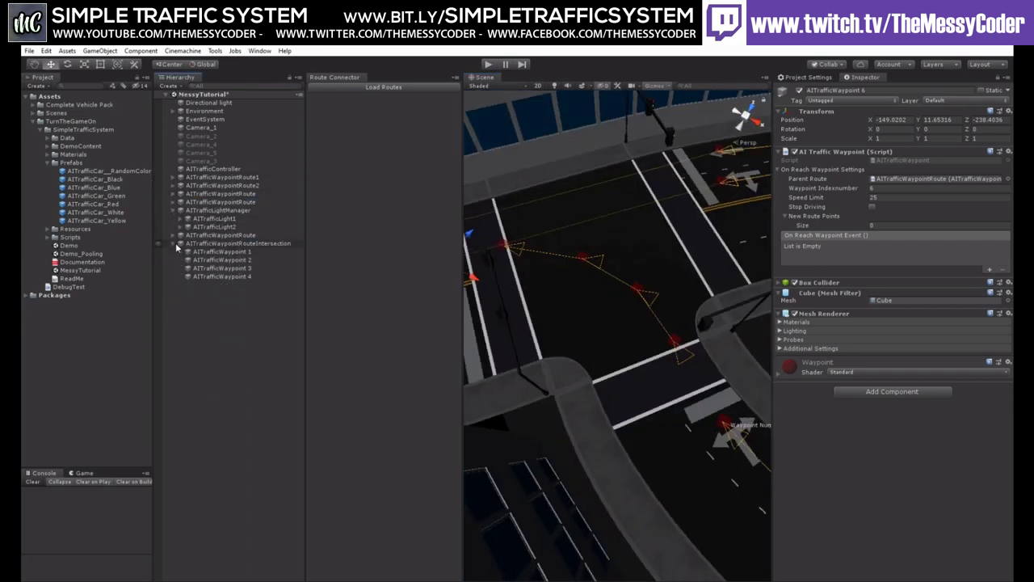
left_click(172, 243)
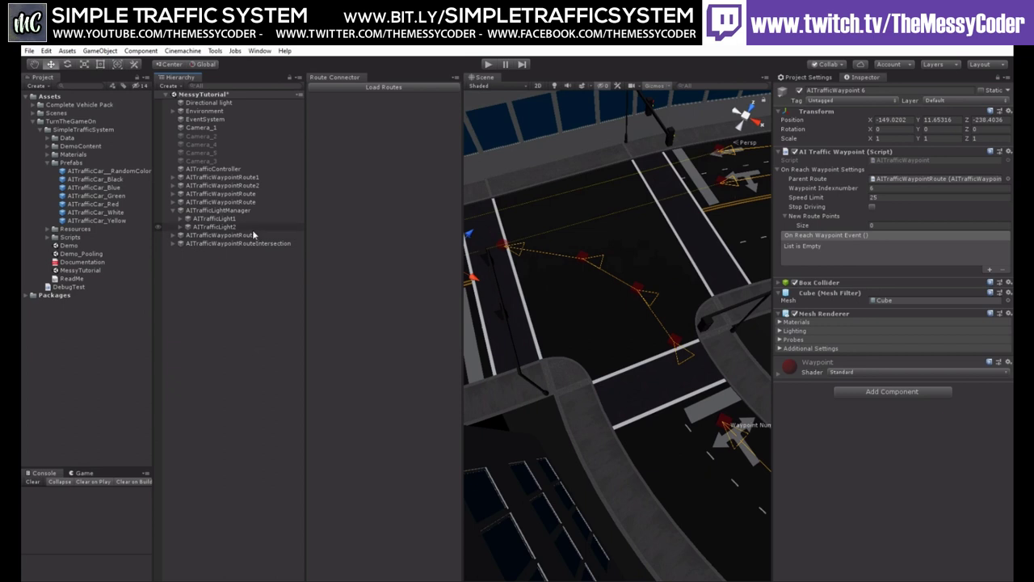
- Load the routes in Route Connector and connect the side-road route's waypoint 6 to the intersection route's first waypoint
left_click(368, 91)
left_click_drag(657, 365, 644, 292, "alt")
middle_click_drag(715, 370, 674, 322)
scroll(666, 323, "up", 2)
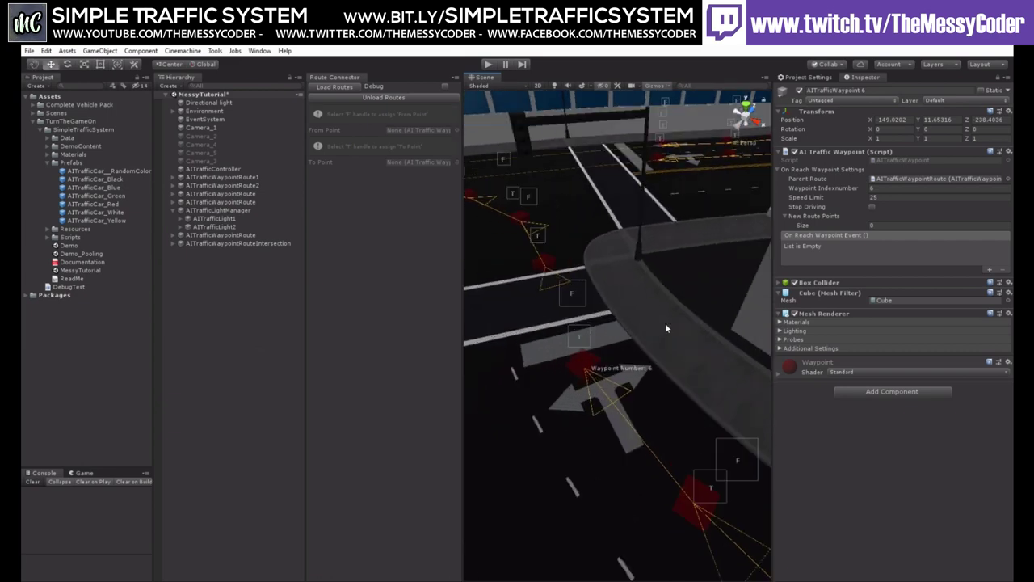
left_click_drag(588, 317, 645, 345, "alt")
left_click(593, 293)
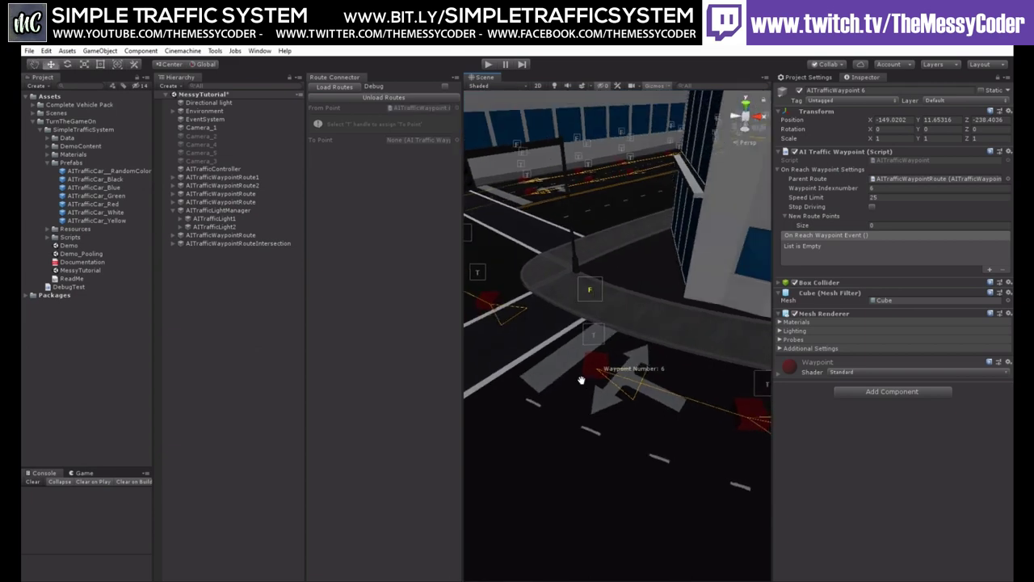
left_click_drag(594, 380, 595, 305, "alt")
left_click(593, 298)
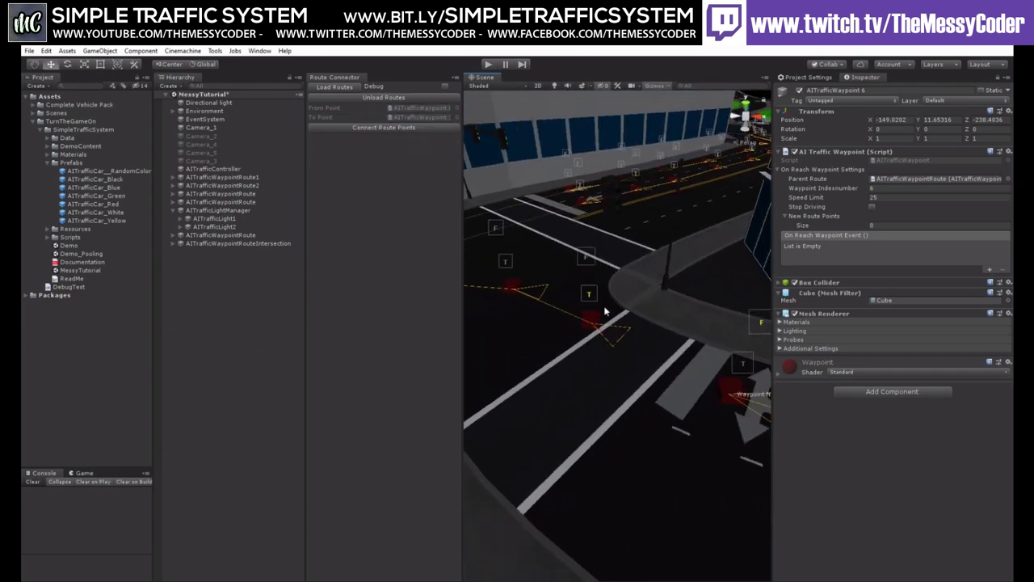
left_click(367, 127)
- Connect the intersection route's last waypoint to waypoint 1 of the main-road route in the lane beside the double yellow line
middle_click_drag(686, 416, 644, 383)
right_click_drag(644, 383, 581, 358)
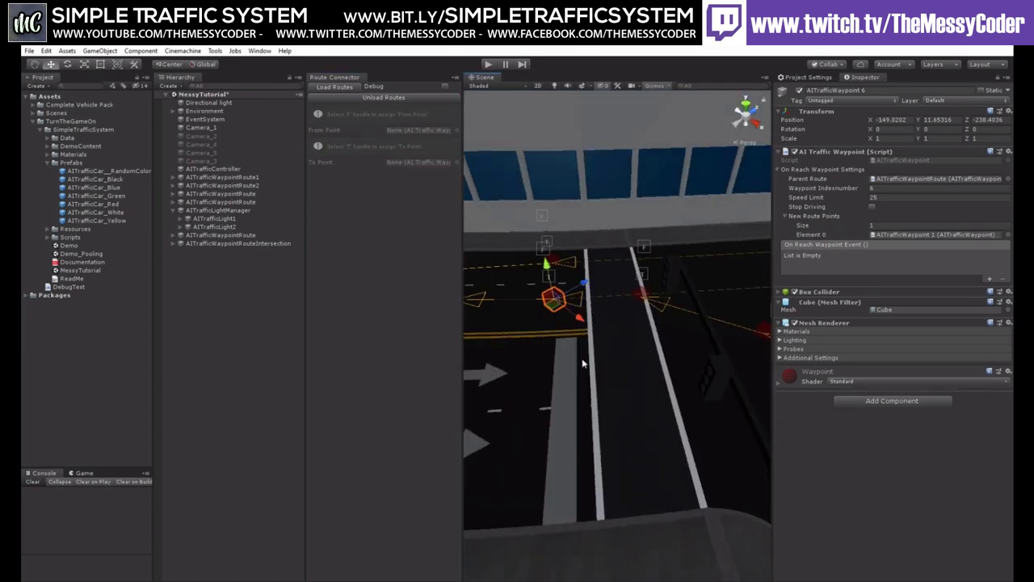
middle_click_drag(582, 358, 592, 384)
scroll(593, 385, "up", 3)
left_click(653, 389)
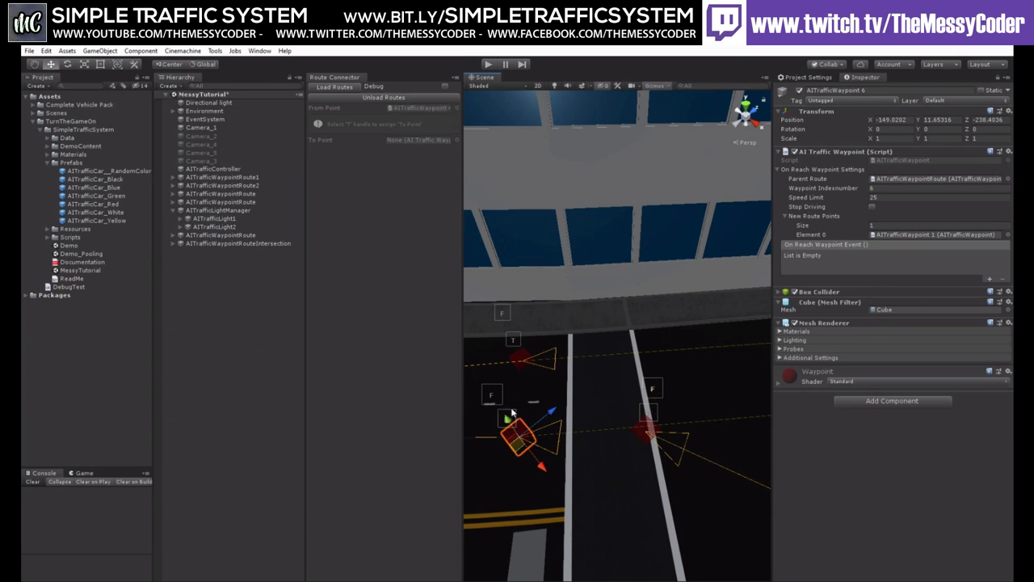
middle_click_drag(566, 410, 582, 401)
scroll(581, 401, "up", 4)
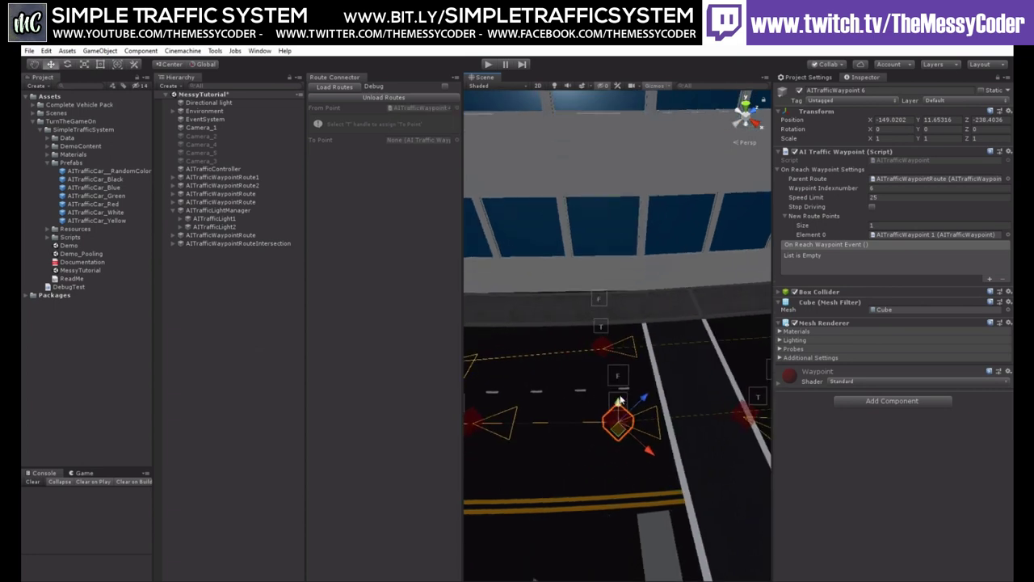
left_click(616, 459)
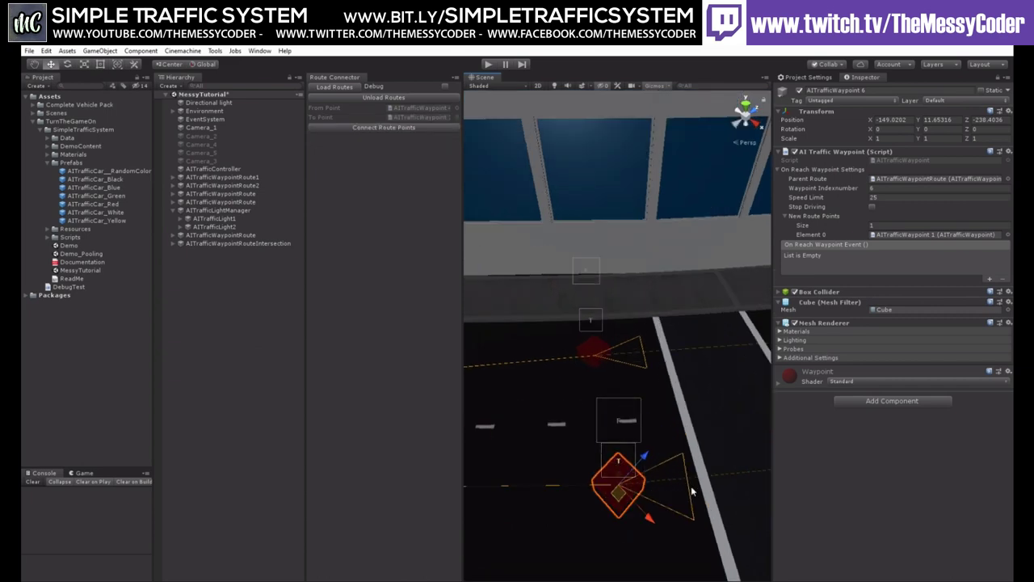
left_click(431, 127)
- Close the Route Connector window
scroll(545, 312, "down", 5)
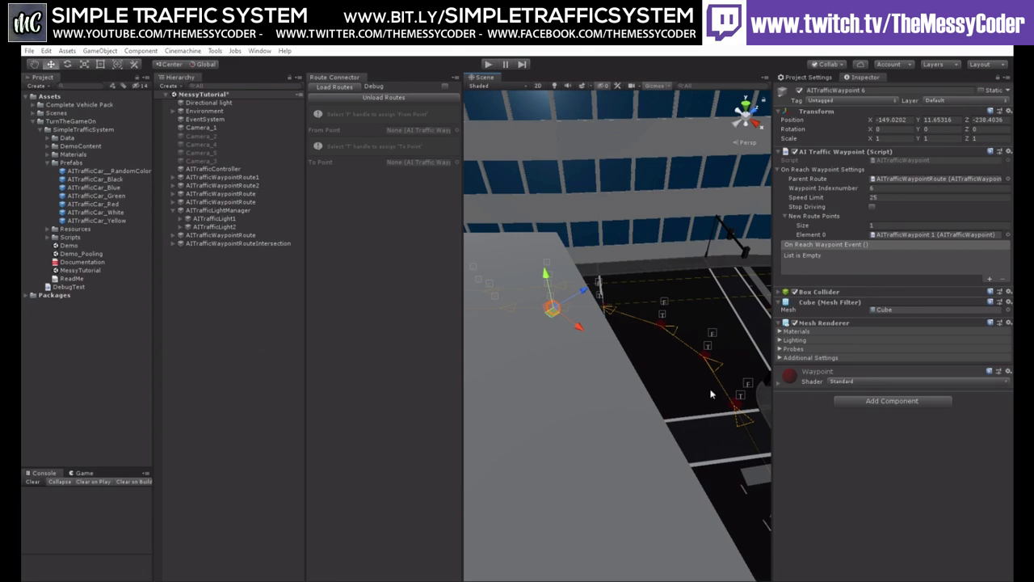
middle_click_drag(710, 391, 650, 363)
right_click_drag(650, 368, 599, 331)
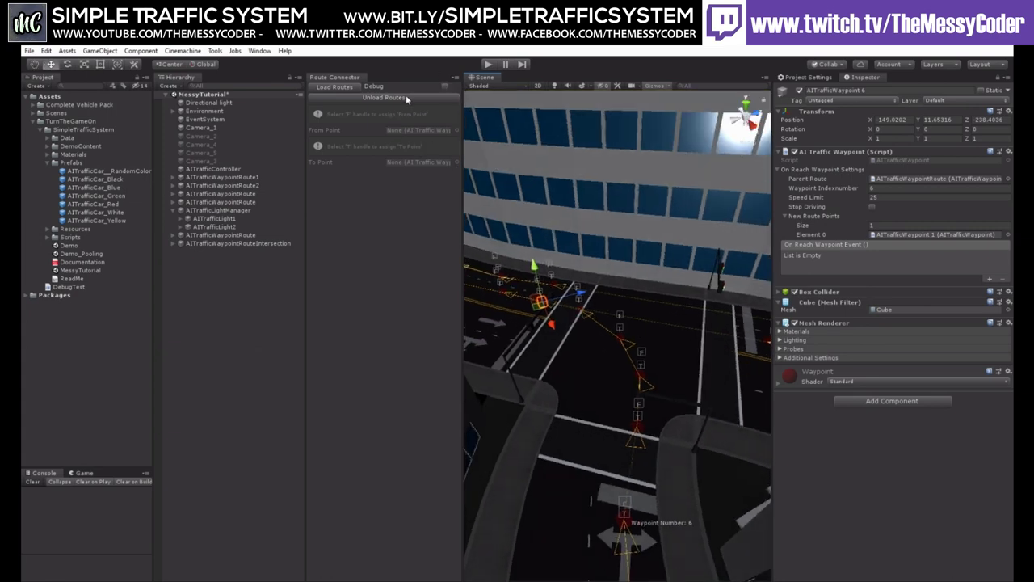
right_click(349, 79)
left_click(359, 95)
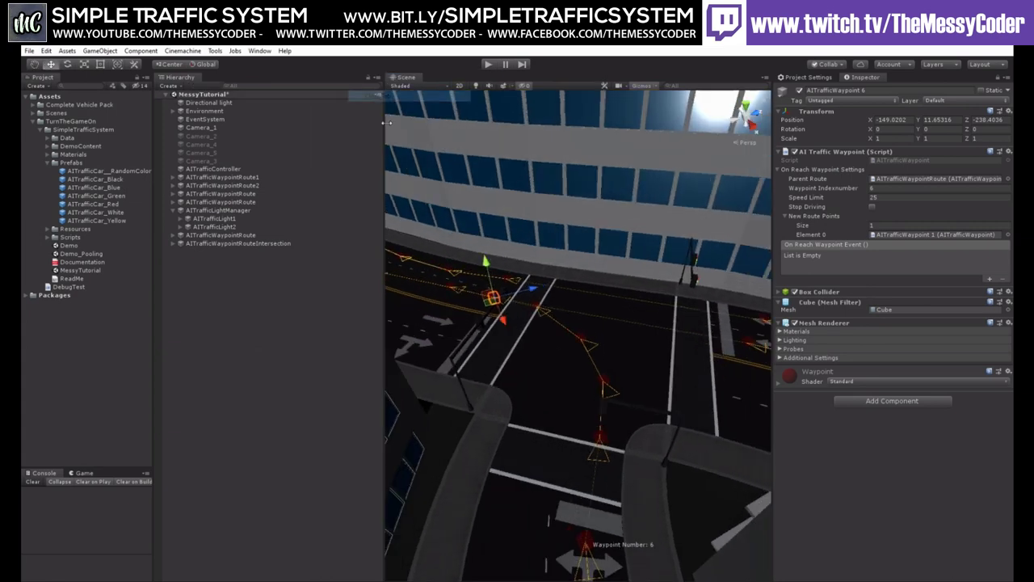
- Select the side-road AITrafficWaypointRoute below AITrafficLightManager and unlock the Inspector to show its settings
mouse_move(551, 293)
middle_mouse_down()
mouse_move(551, 341)
mouse_move(549, 273)
middle_mouse_up()
right_click_drag(549, 274, 616, 364)
right_click_drag(512, 330, 628, 328)
left_click_drag(628, 332, 550, 313, "alt")
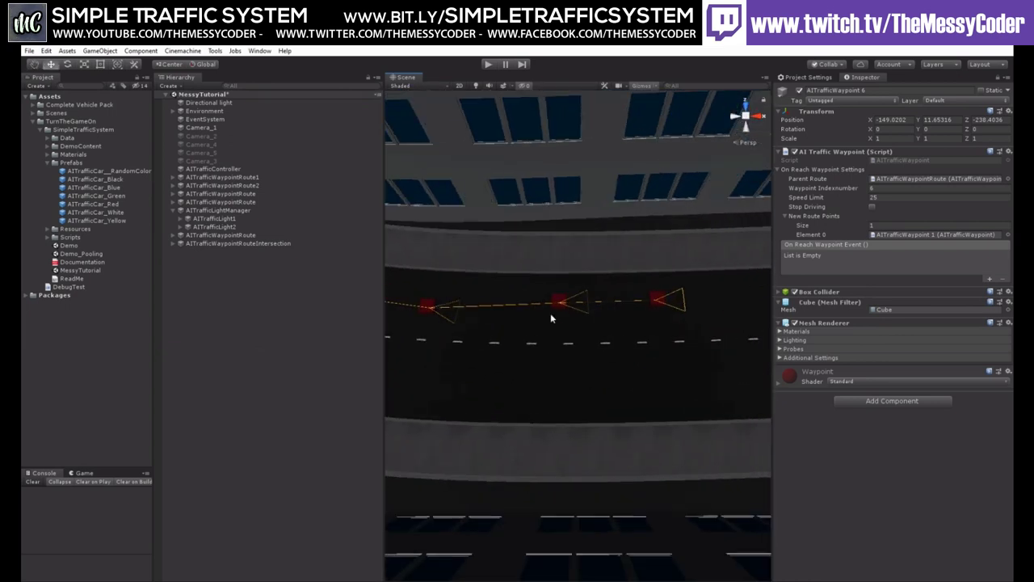
left_click(228, 236)
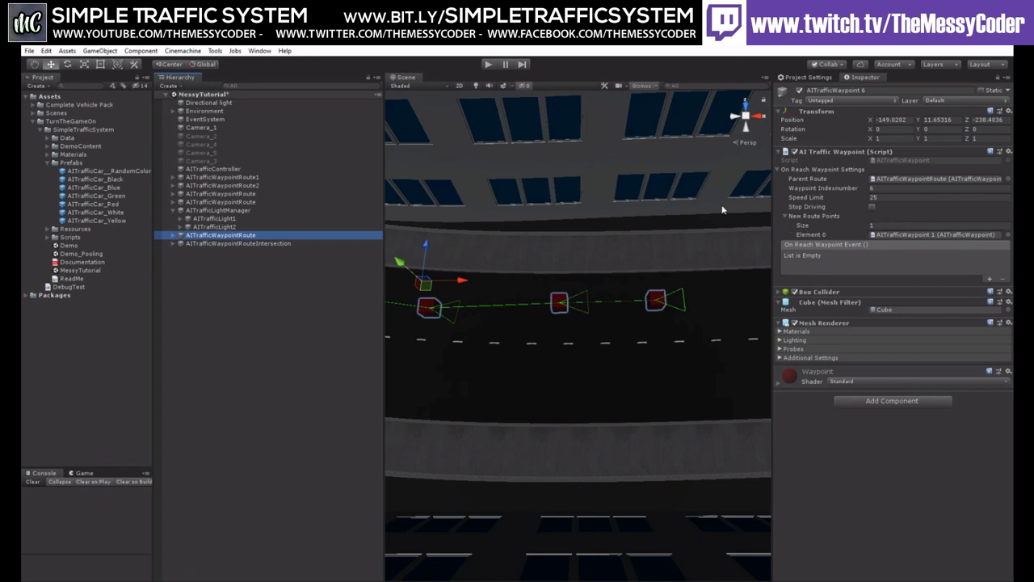
left_click(785, 219)
left_click(780, 169)
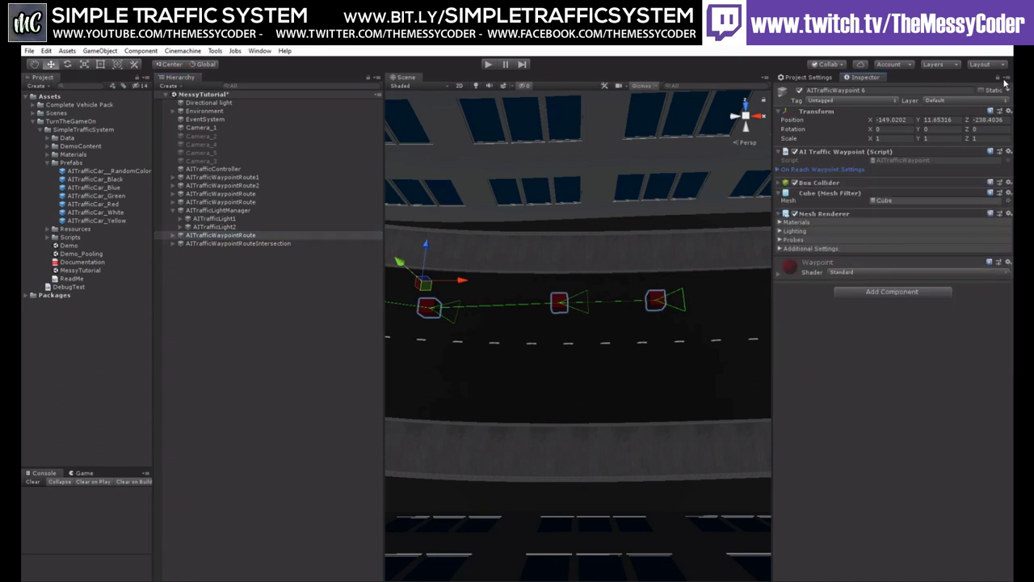
left_click(999, 77)
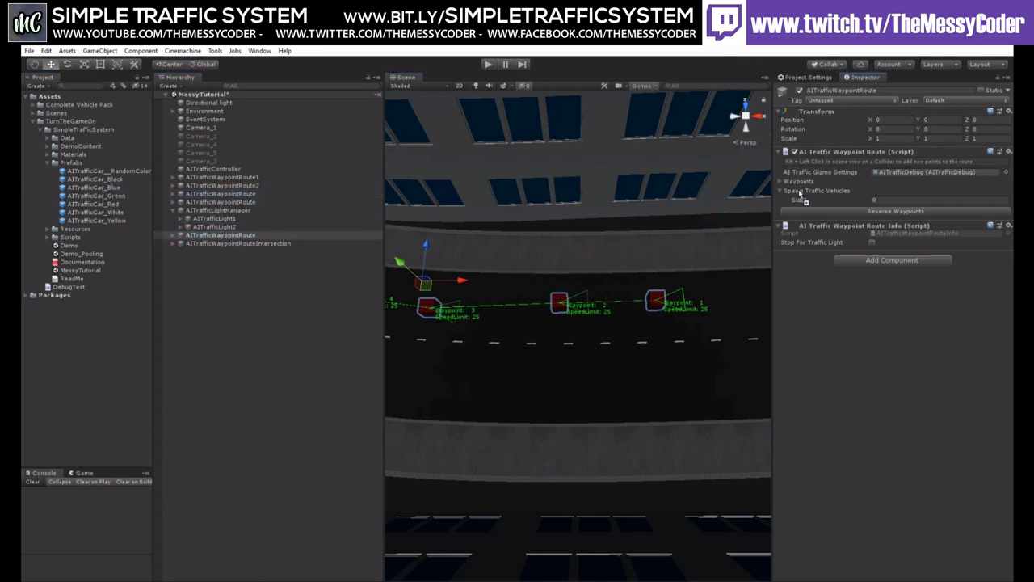
- Add AITrafficCar_Blue to the side-road route's Spawn Traffic Vehicles and set the list size to 5
left_click_drag(799, 191, 799, 192)
left_click(904, 201)
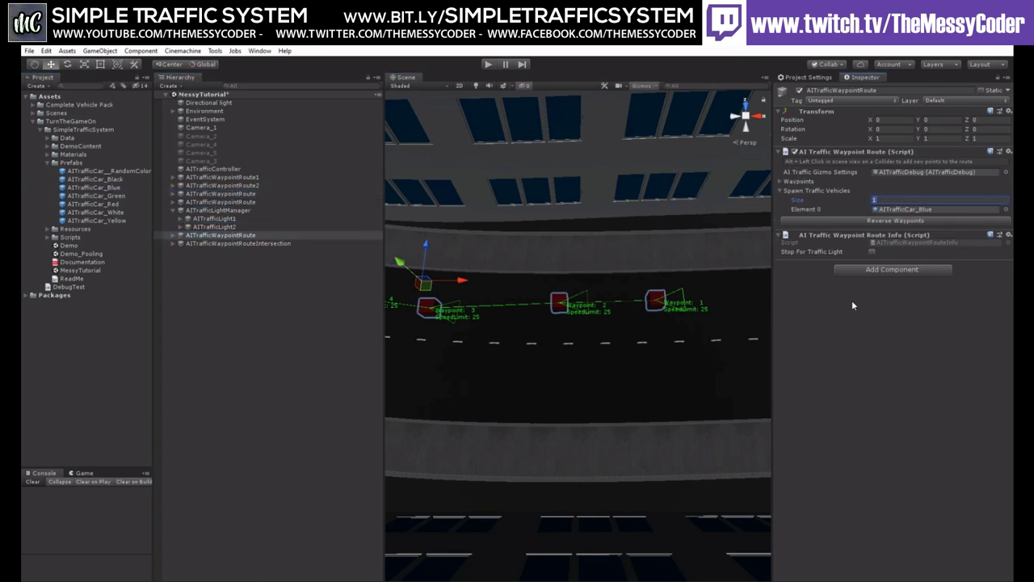
type("5")
key("Return")
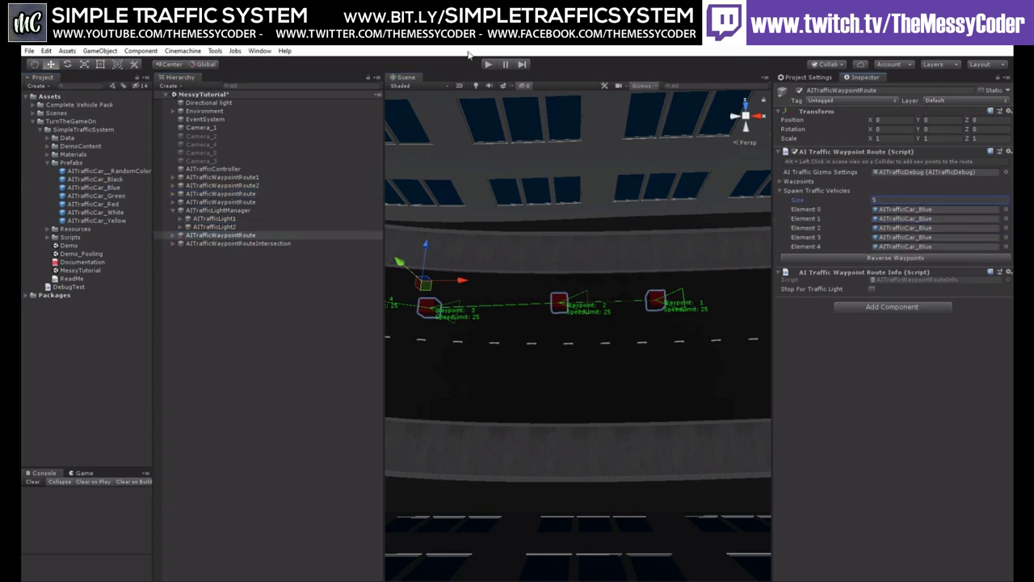
- Run the scene, watch how the cars travel through the intersection and along the connected routes, and stop playback
left_click(487, 64)
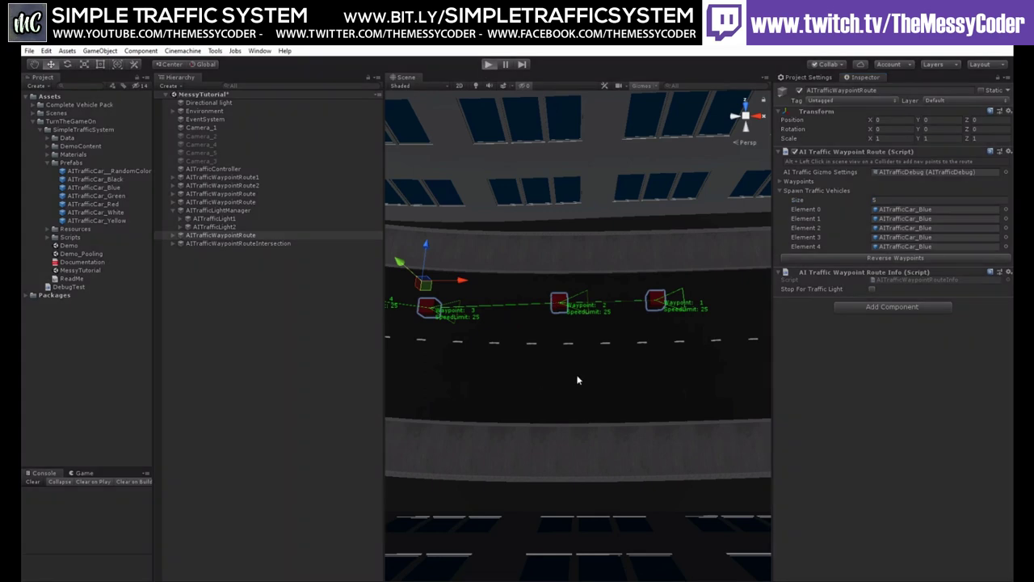
left_click_drag(612, 382, 468, 309, "alt")
middle_click_drag(468, 310, 546, 393)
middle_click_drag(704, 255, 569, 338)
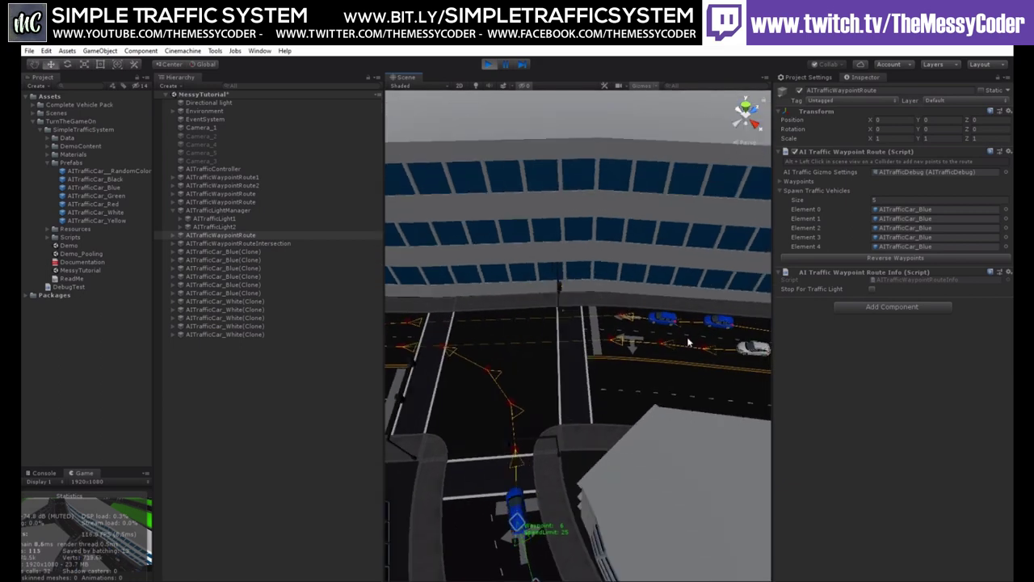
right_click_drag(688, 342, 545, 397)
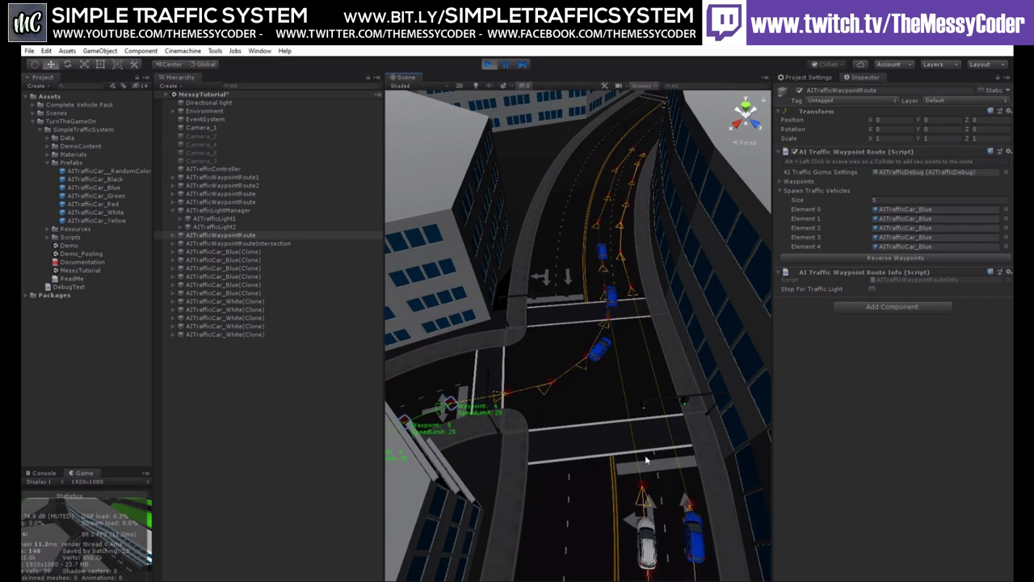
right_click_drag(645, 460, 568, 480)
middle_click_drag(567, 480, 649, 488)
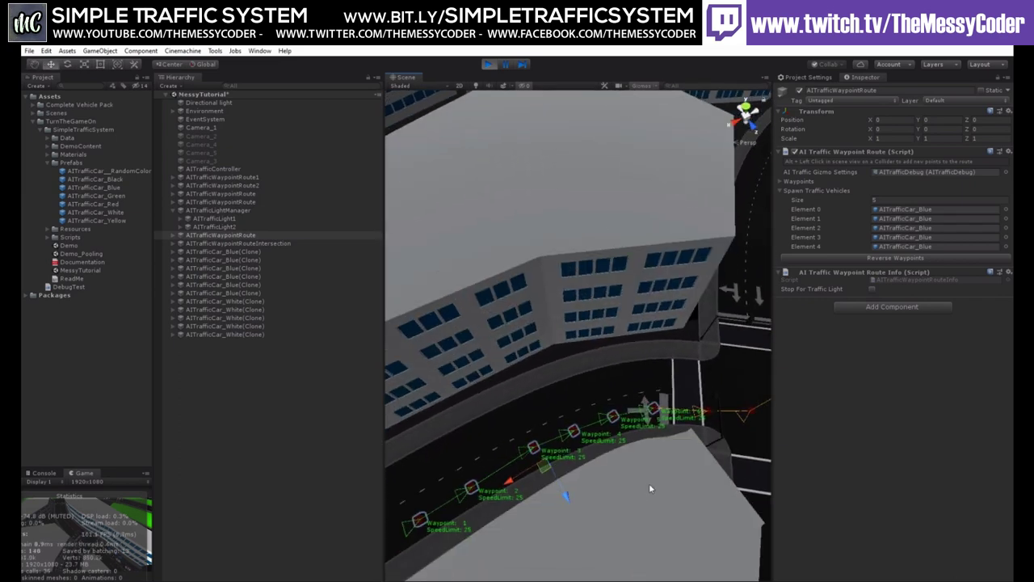
right_click_drag(649, 488, 639, 476)
middle_click_drag(638, 476, 574, 445)
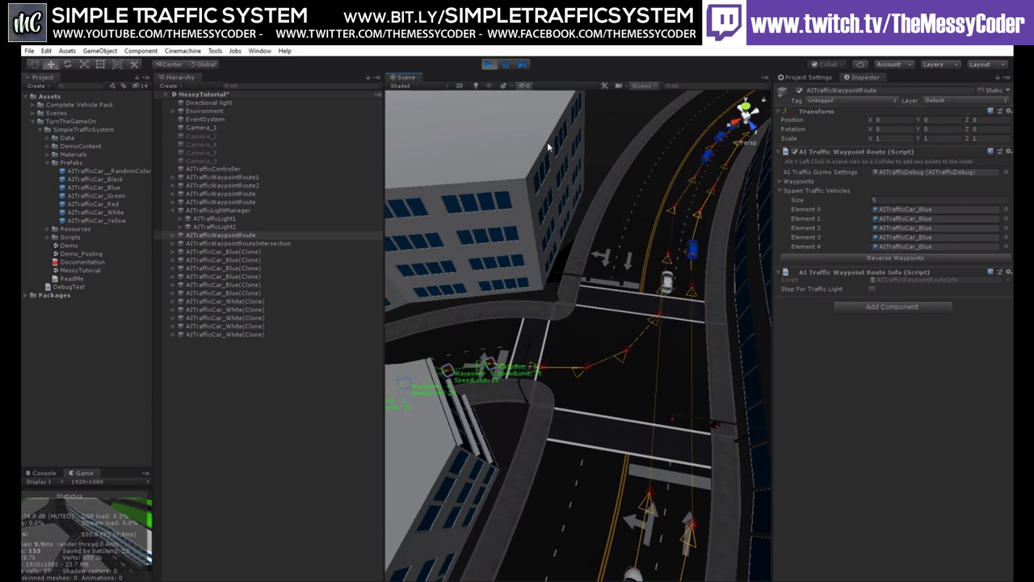
left_click(490, 65)
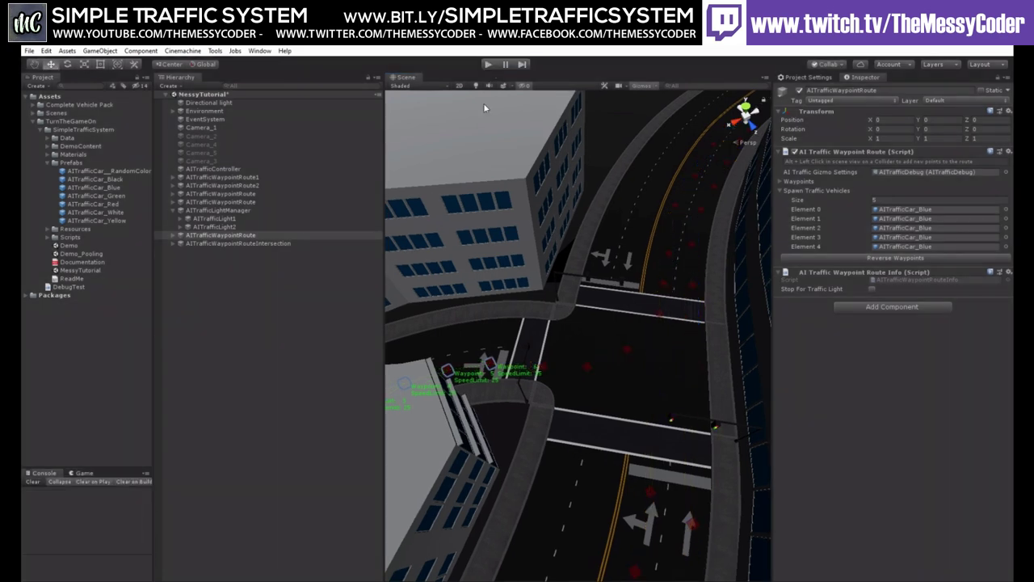
- Set the Green Timer of AITrafficLightManager's first light cycle to 5
left_click(239, 211)
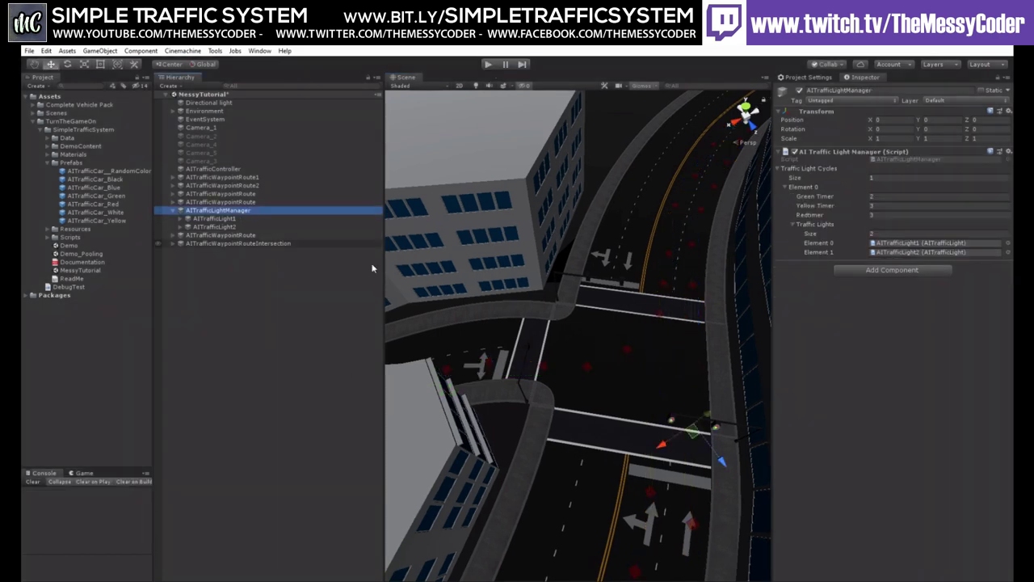
left_click(883, 199)
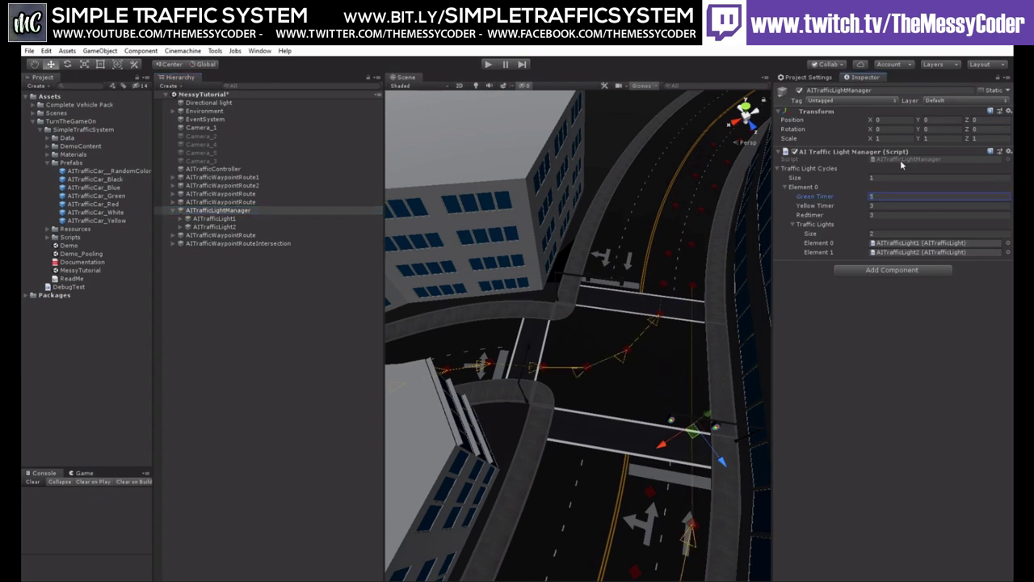
type("5")
- Collapse AITrafficLightManager in the hierarchy and duplicate it together with its traffic lights
left_click_drag(532, 356, 572, 368, "alt")
left_click_drag(492, 385, 615, 397, "alt")
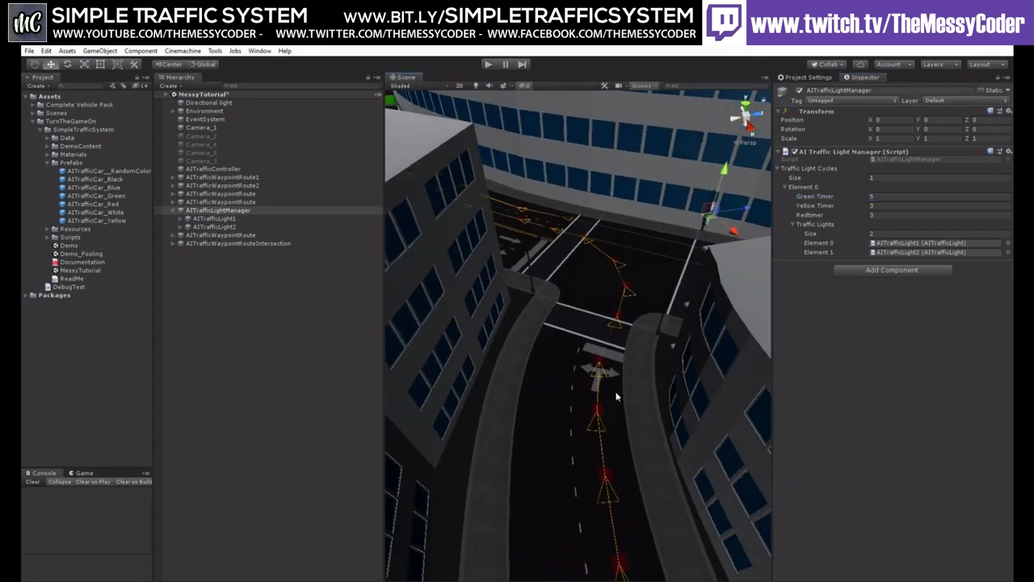
right_click_drag(615, 396, 642, 340)
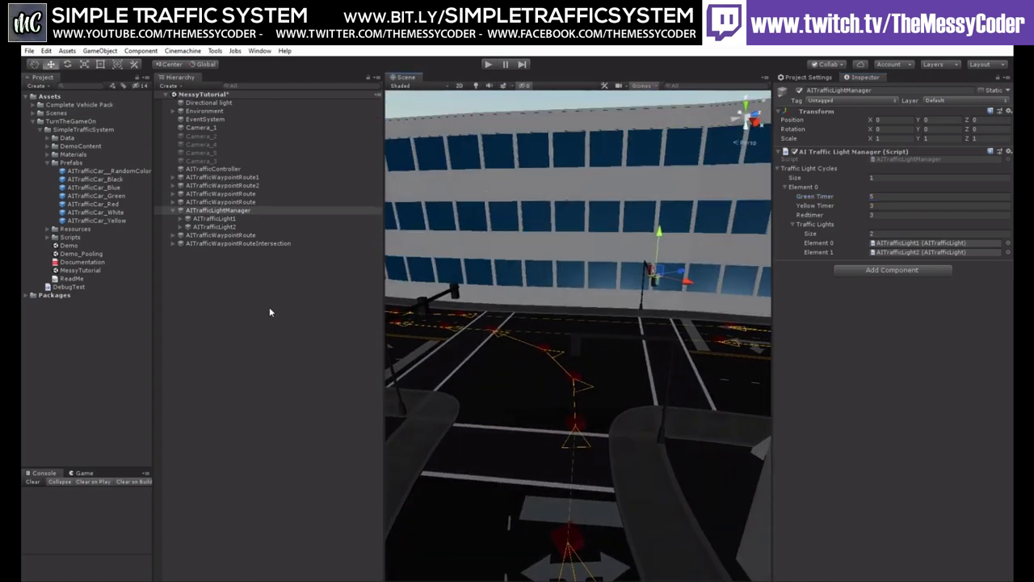
left_click(206, 214)
left_click(223, 335)
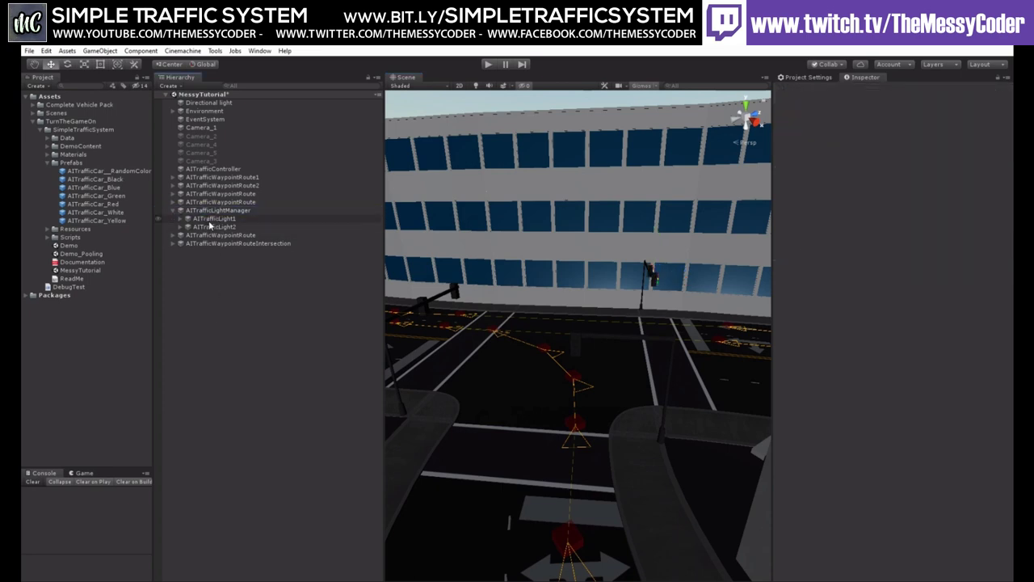
left_click(225, 216)
left_click(174, 211)
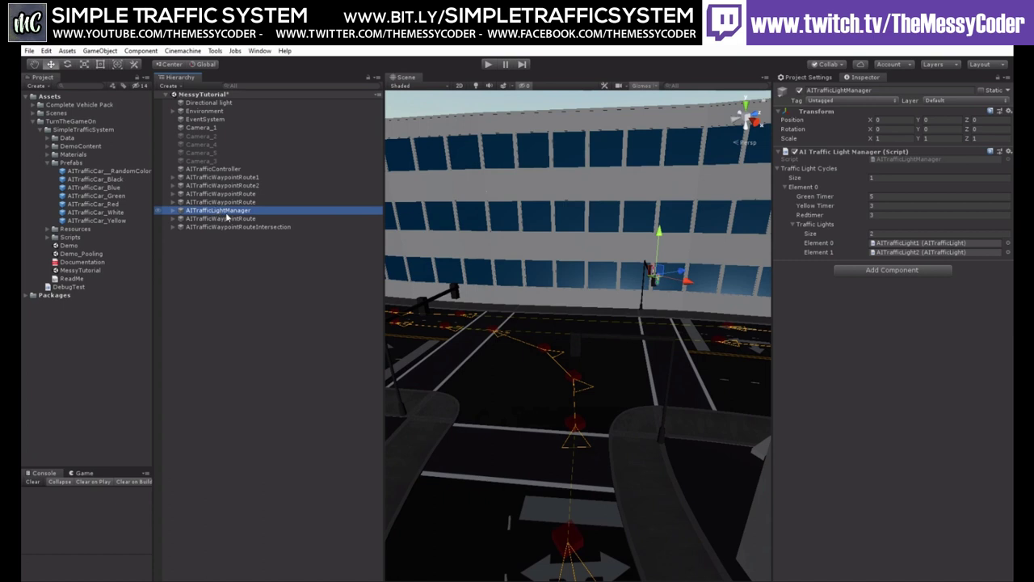
key("ctrl+d")
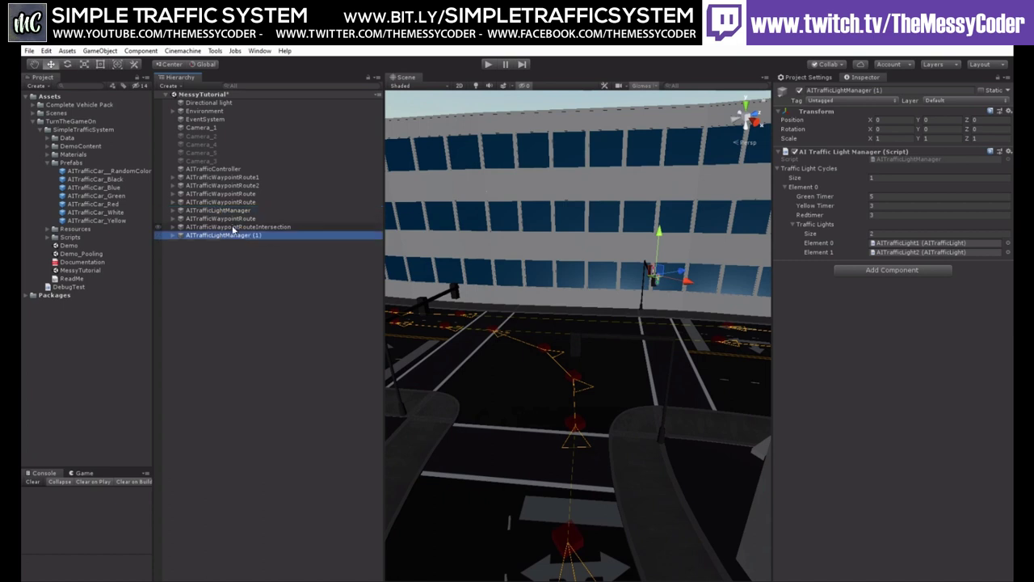
- Delete AITrafficLight2 from AITrafficLightManager (1) and set the size of its Traffic Lights list to 1
left_click(173, 235)
left_click(217, 251)
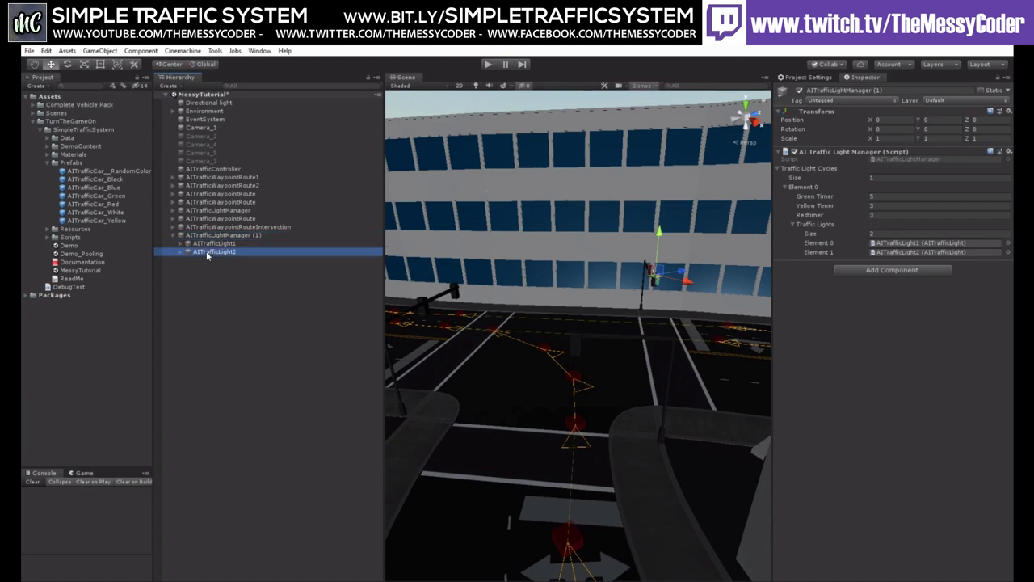
key("Delete")
left_click(256, 237)
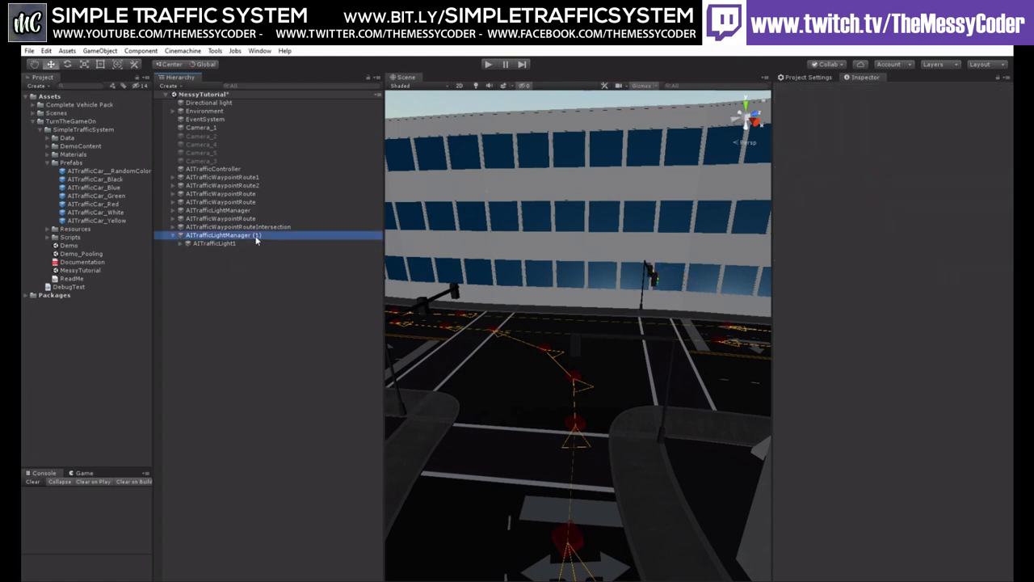
left_click(893, 232)
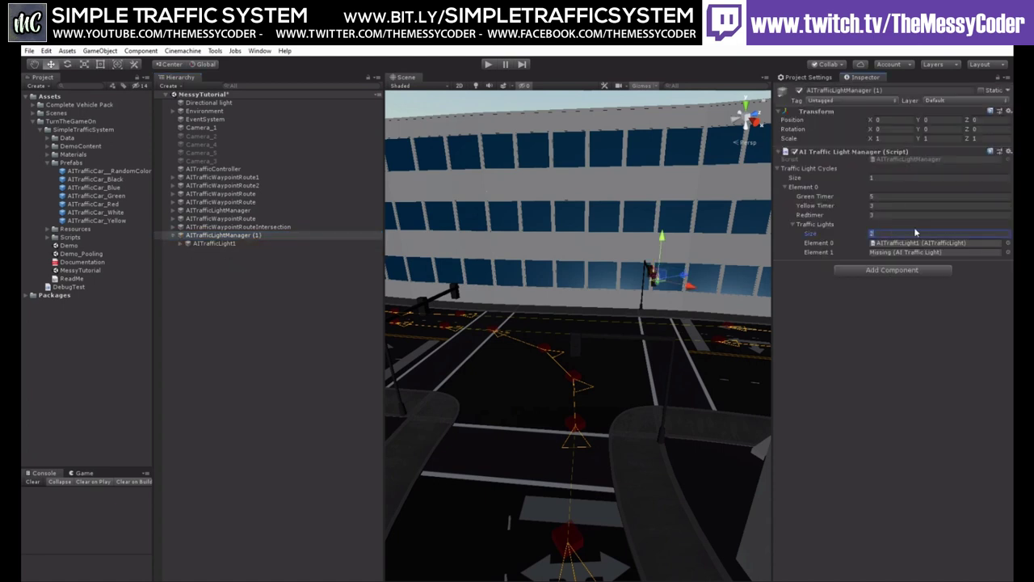
type("1")
key("Return")
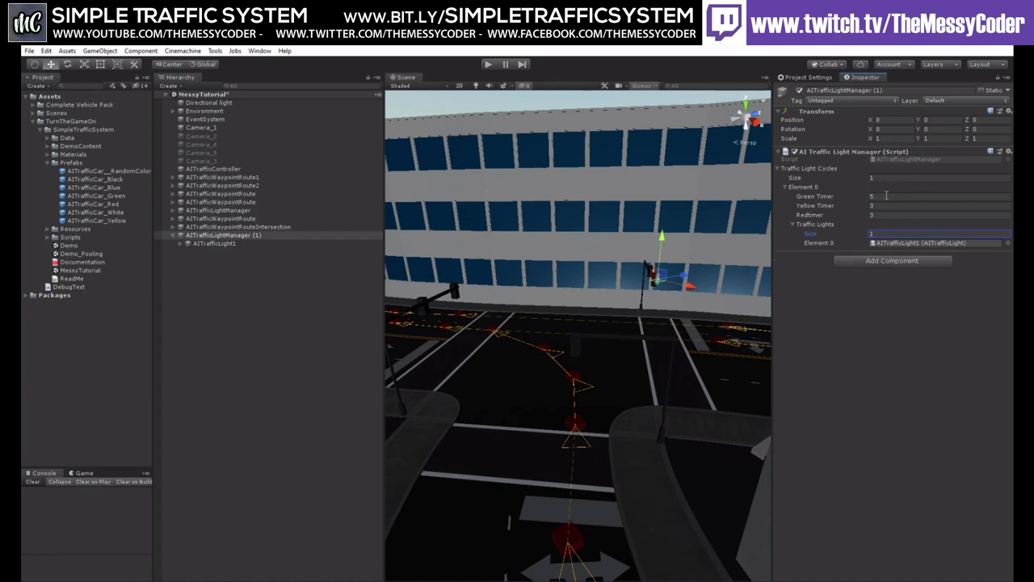
- Assign the side-road AITrafficWaypointRoute as the Waypoint Route of AITrafficLight1 under AITrafficLightManager (1)
left_click(232, 242)
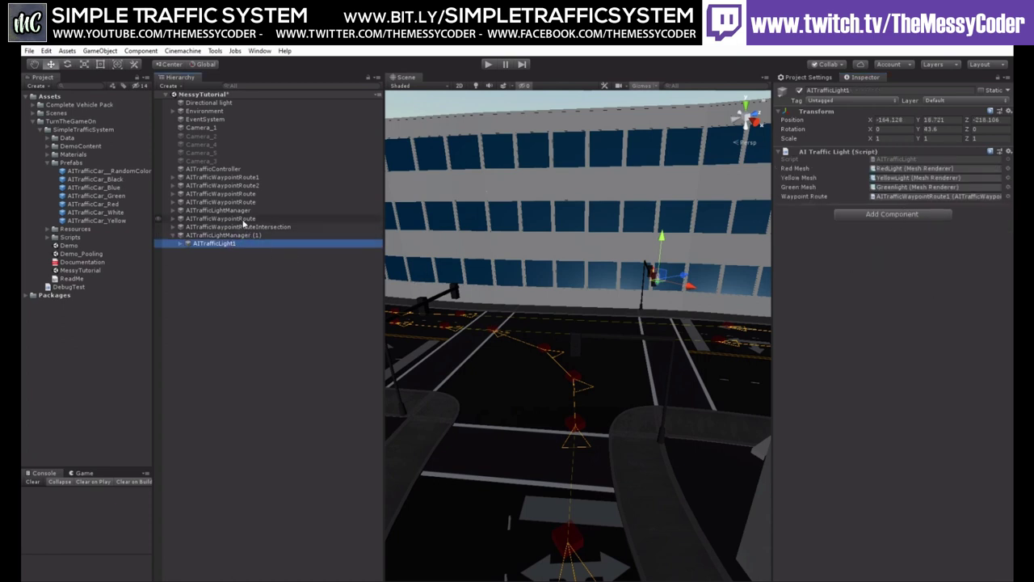
left_click_drag(438, 208, 916, 196)
left_click(913, 196)
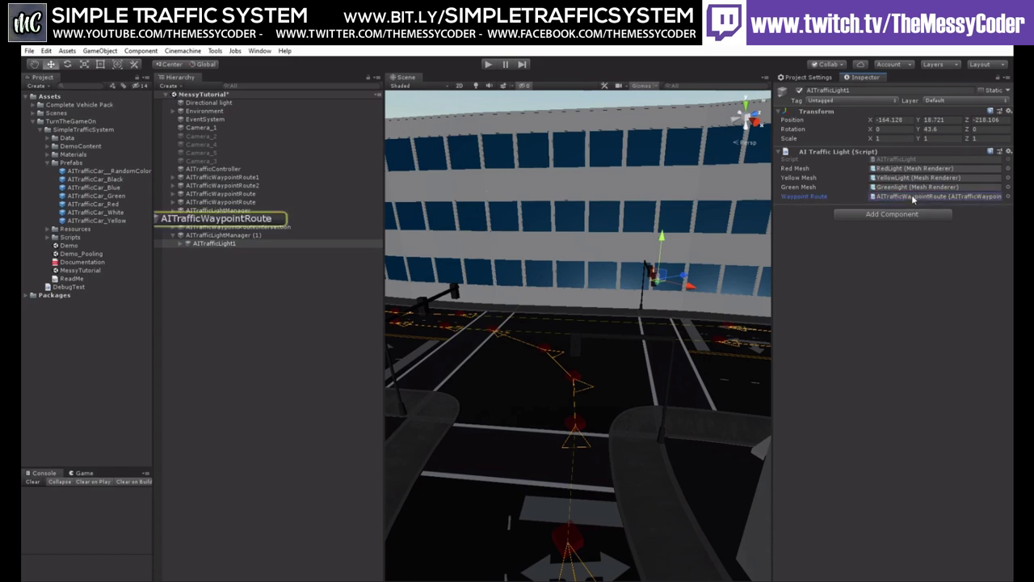
- Examine where the side-road AITrafficWaypointRoute and its waypoints run into the intersection
left_click(240, 219)
key("f")
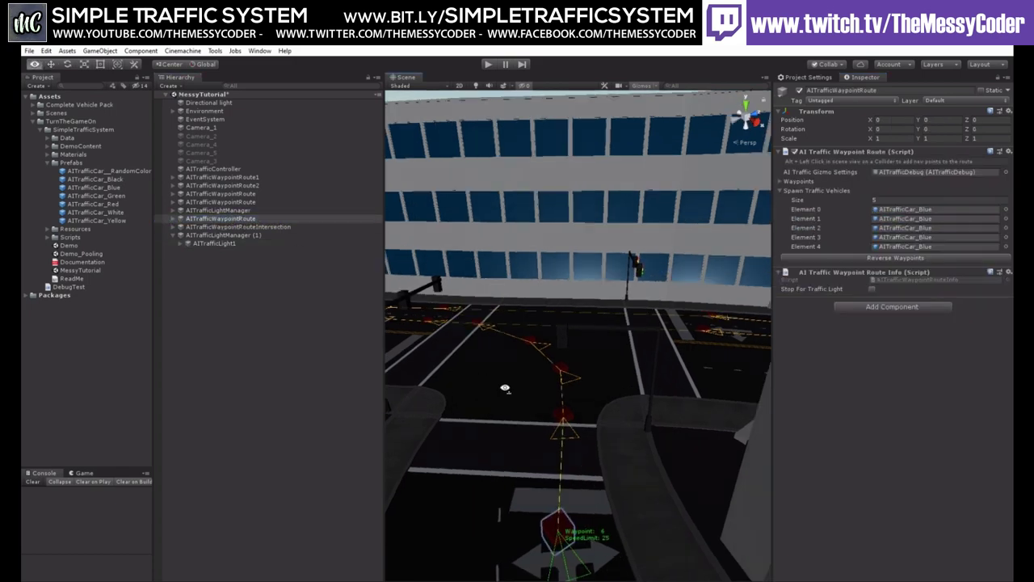
middle_click_drag(404, 404, 533, 383)
scroll(574, 350, "down", 3)
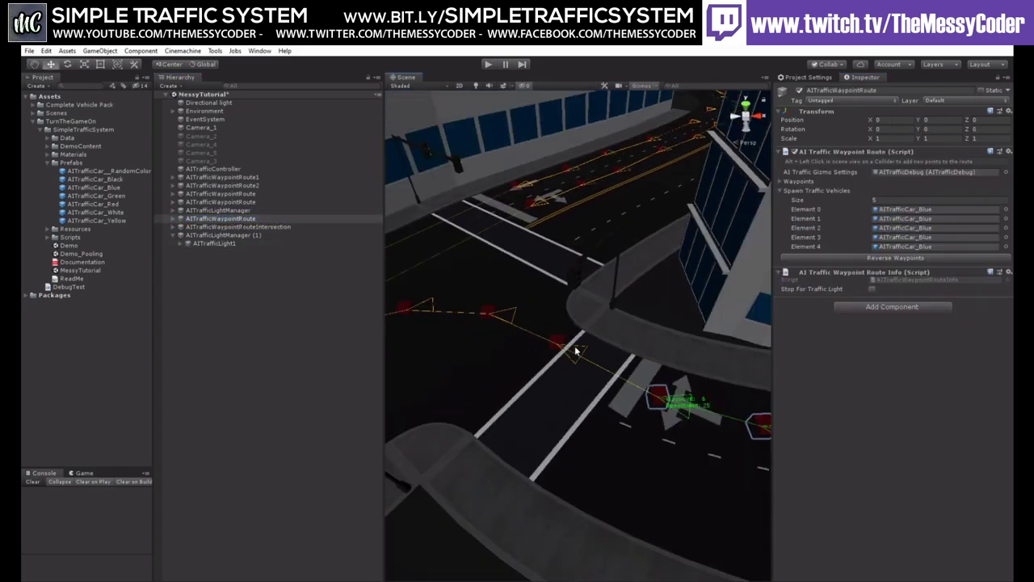
scroll(575, 351, "up", 3)
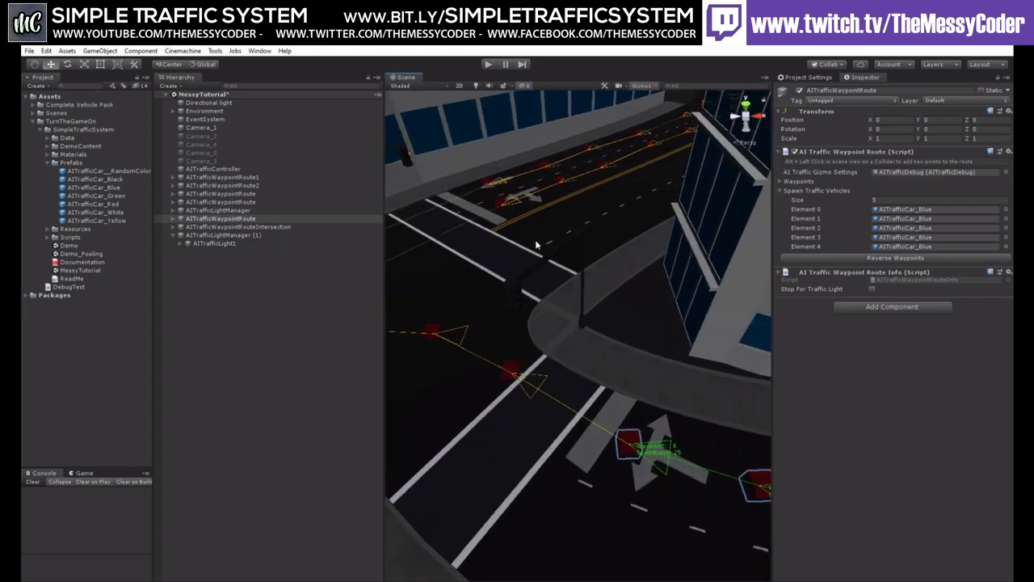
right_click_drag(536, 244, 434, 253)
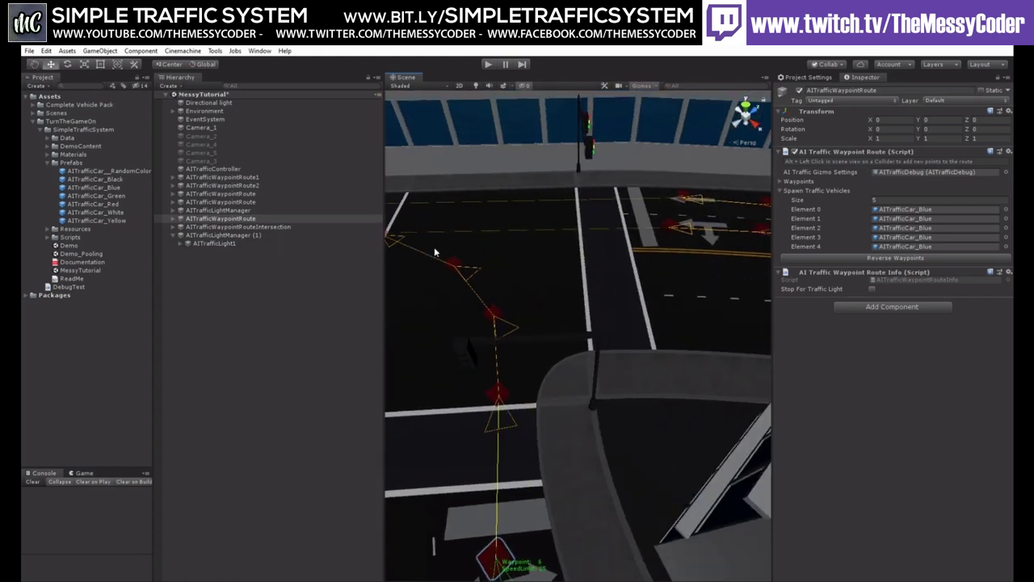
left_click(173, 220)
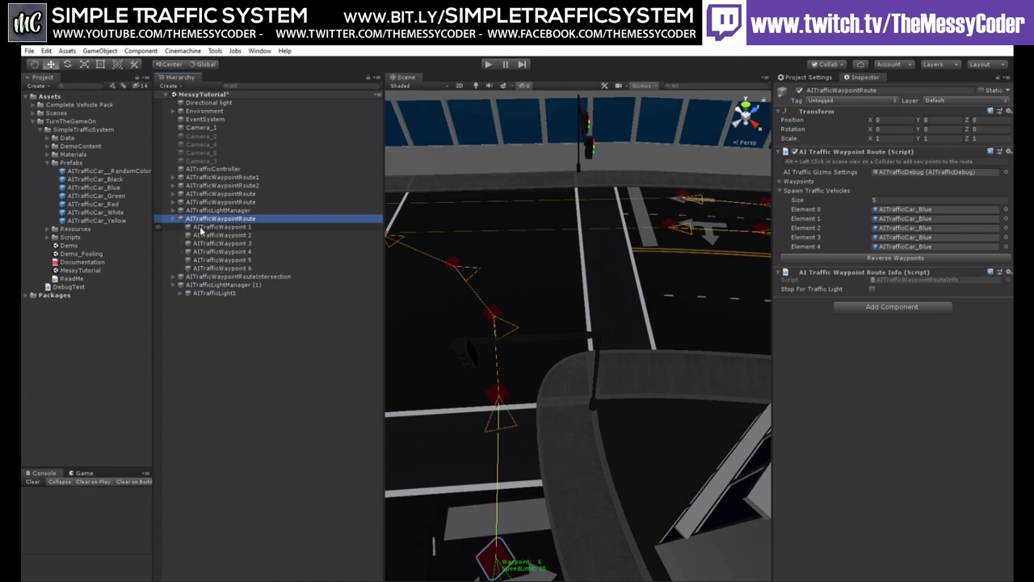
left_click(174, 220)
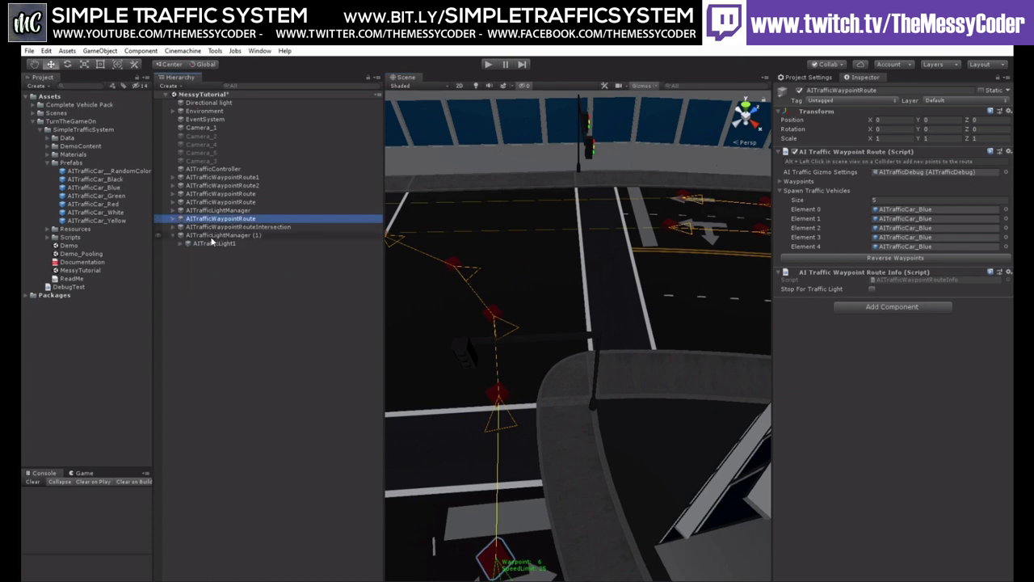
- Delete AITrafficLightManager (1) together with its remaining traffic light
left_click(222, 235)
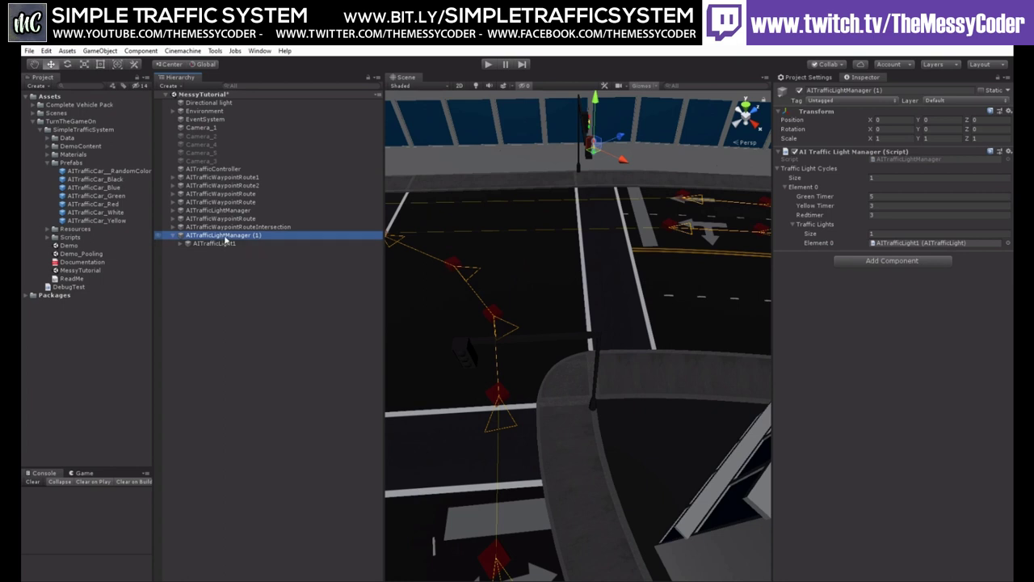
key("Delete")
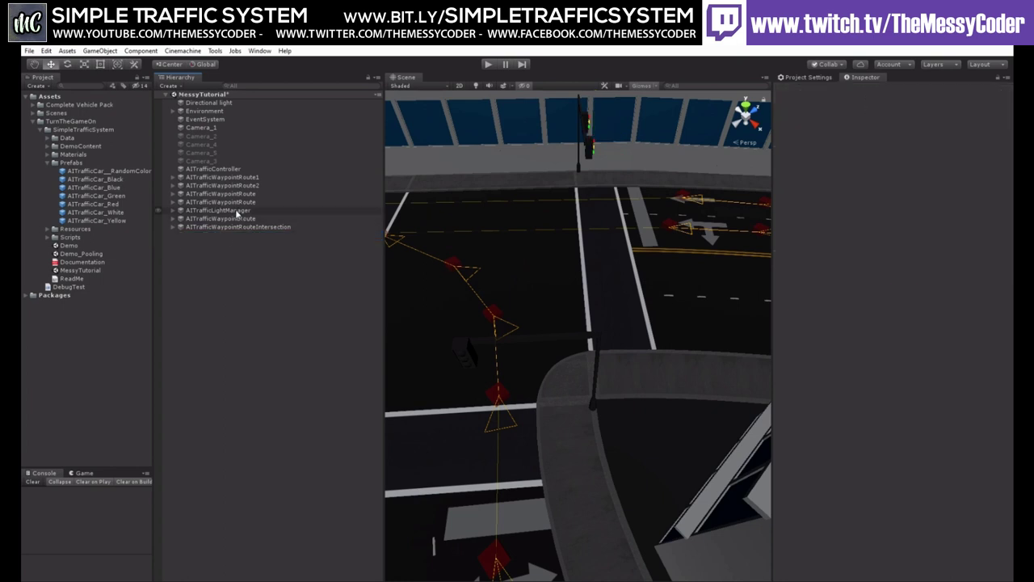
- Duplicate AITrafficLight2 under AITrafficLightManager and move the copy to the side road's signal housing, at about X -153.86, Z -234.92
left_click(235, 213)
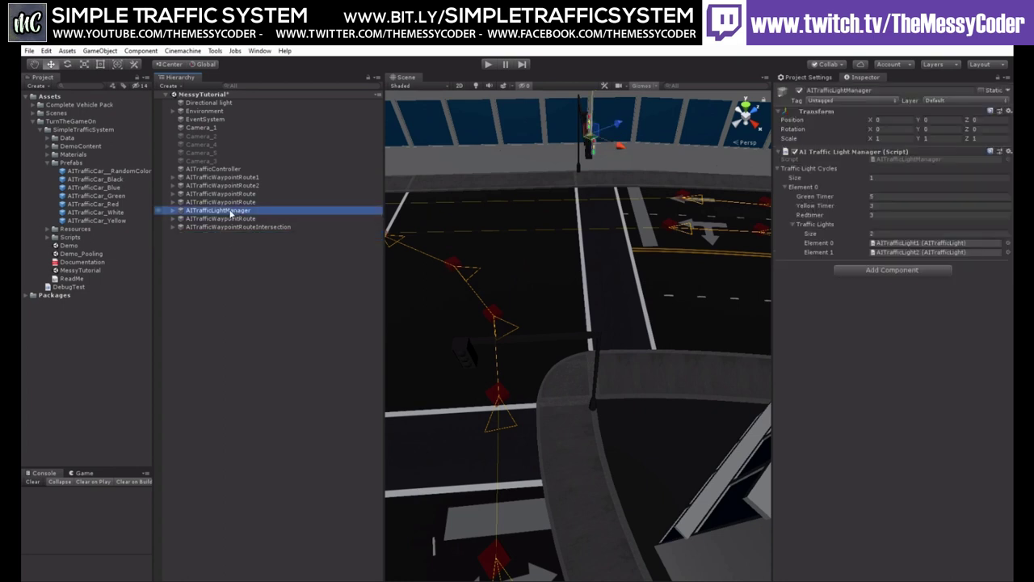
left_click(173, 210)
left_click(216, 227)
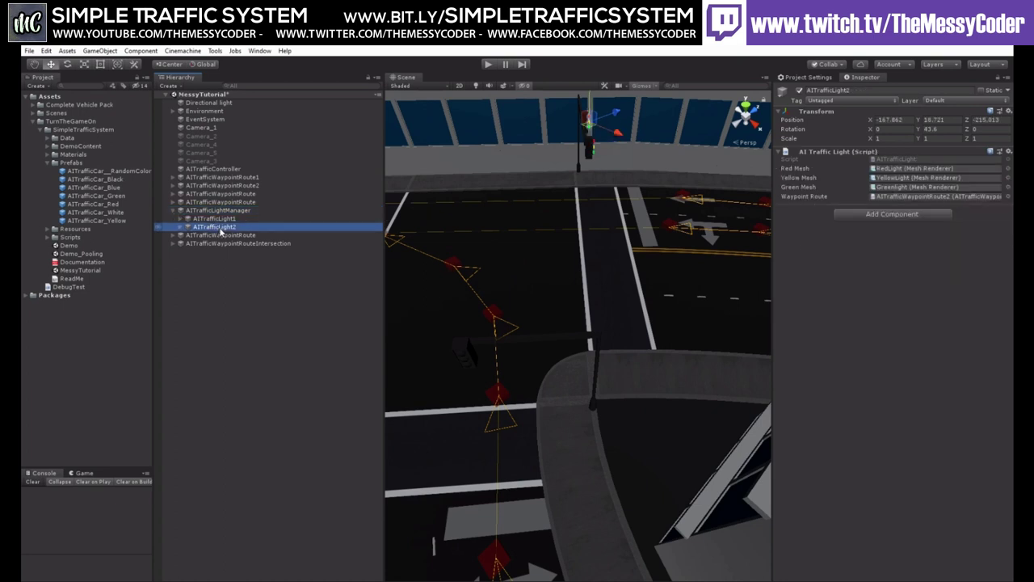
key("ctrl+d")
left_click_drag(617, 112, 509, 263)
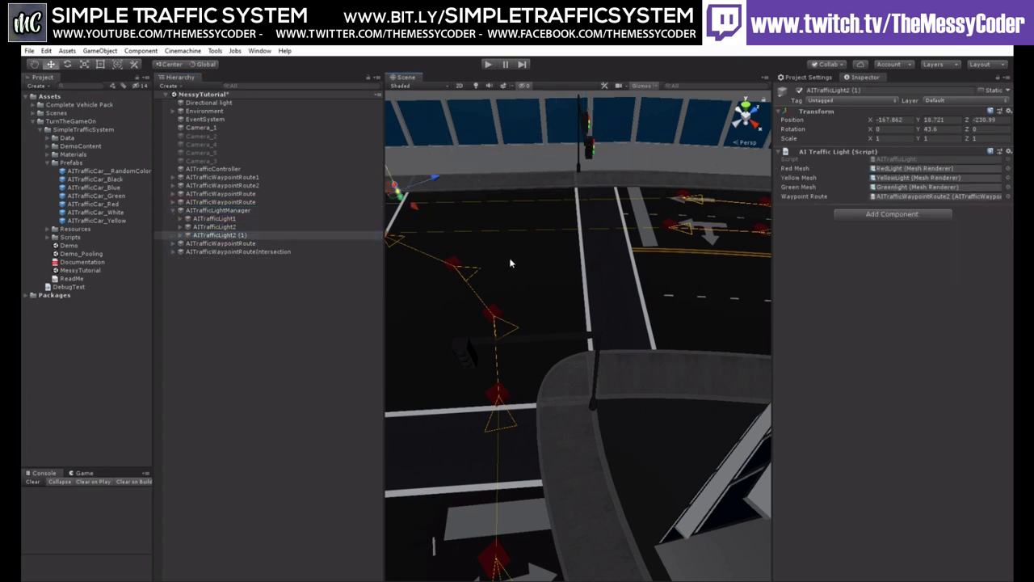
left_click_drag(411, 207, 500, 340)
key("f")
key("f")
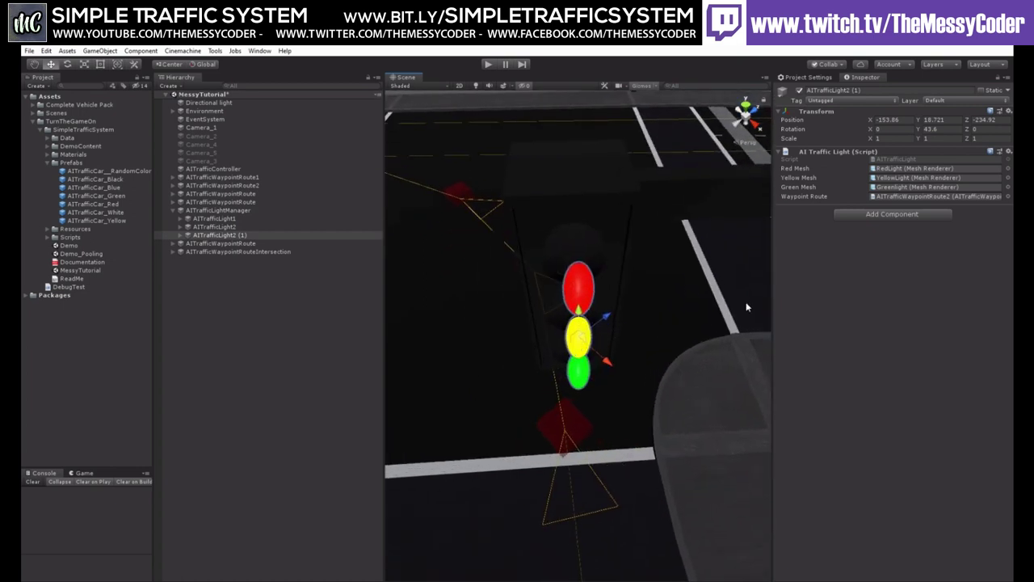
- Rotate the copied light to about 130.62 on Y and align it with the housing at about X -153.958, Y 18.819, Z -234.874
left_click_drag(917, 131, 449, 352)
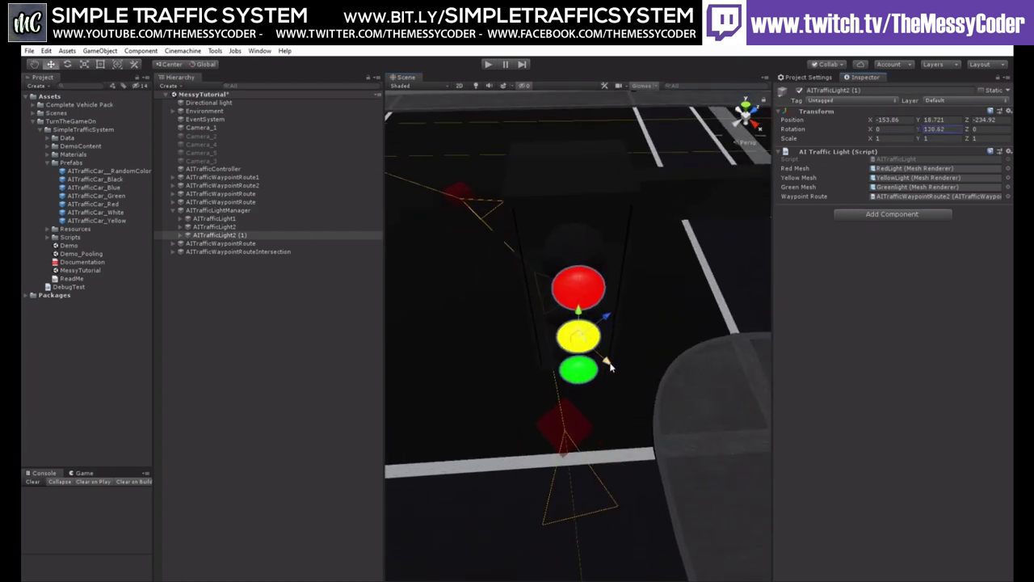
mouse_move(608, 362)
left_mouse_down()
mouse_move(589, 345)
mouse_move(600, 348)
left_mouse_up()
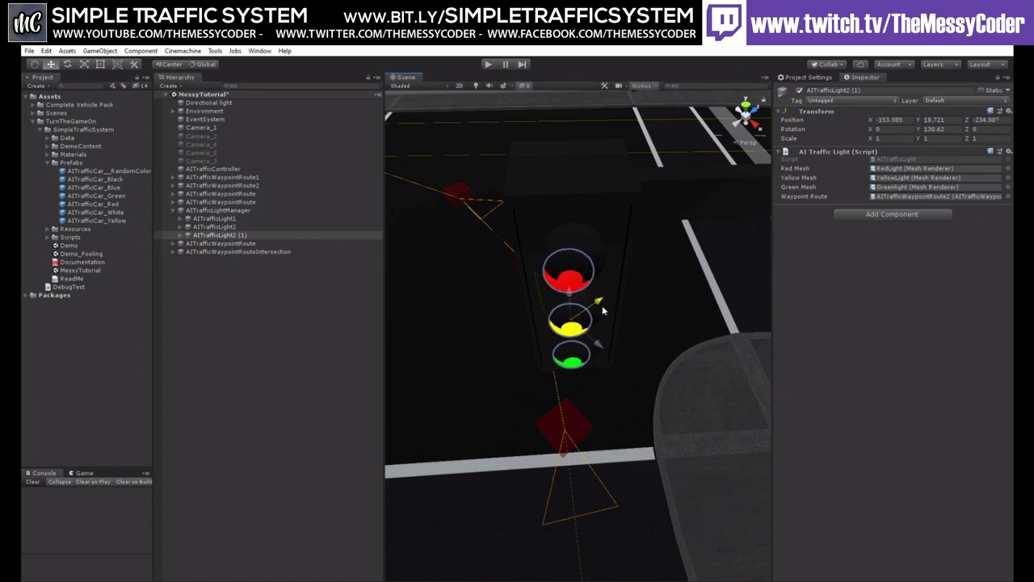
left_click_drag(572, 294, 568, 281)
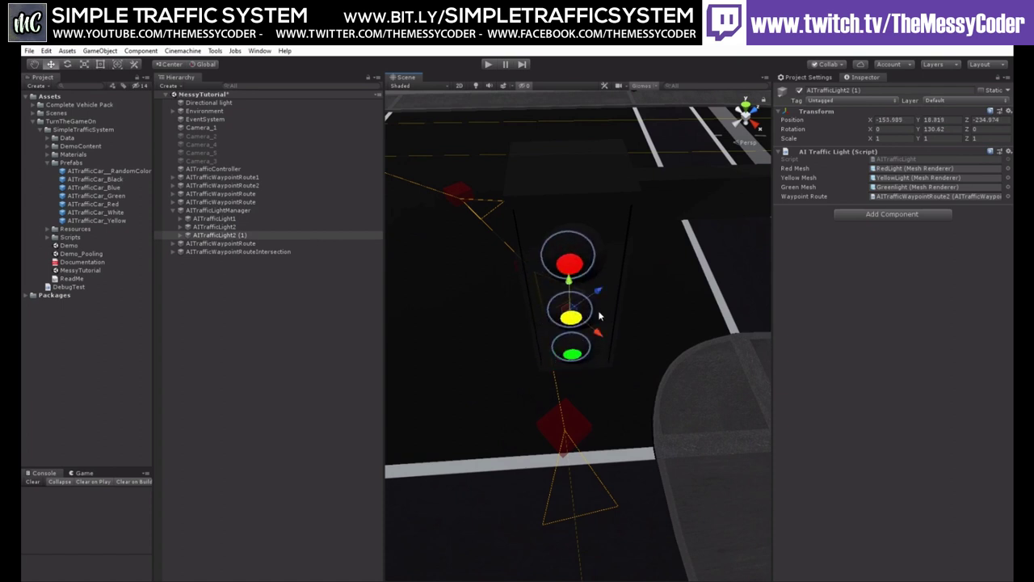
left_click_drag(598, 331, 600, 334)
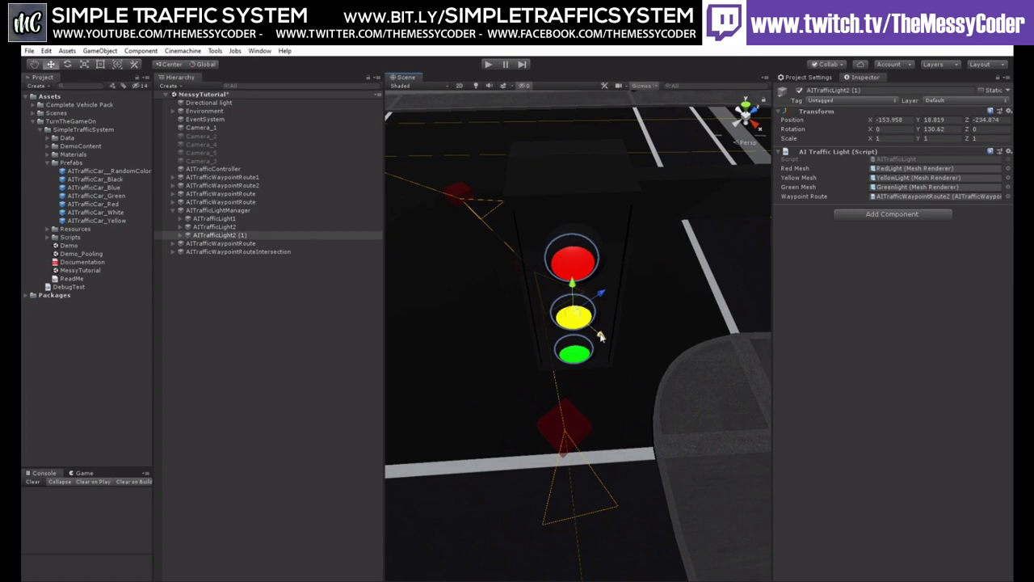
- Rename the copied traffic light as AITrafficLight3
left_click(234, 235)
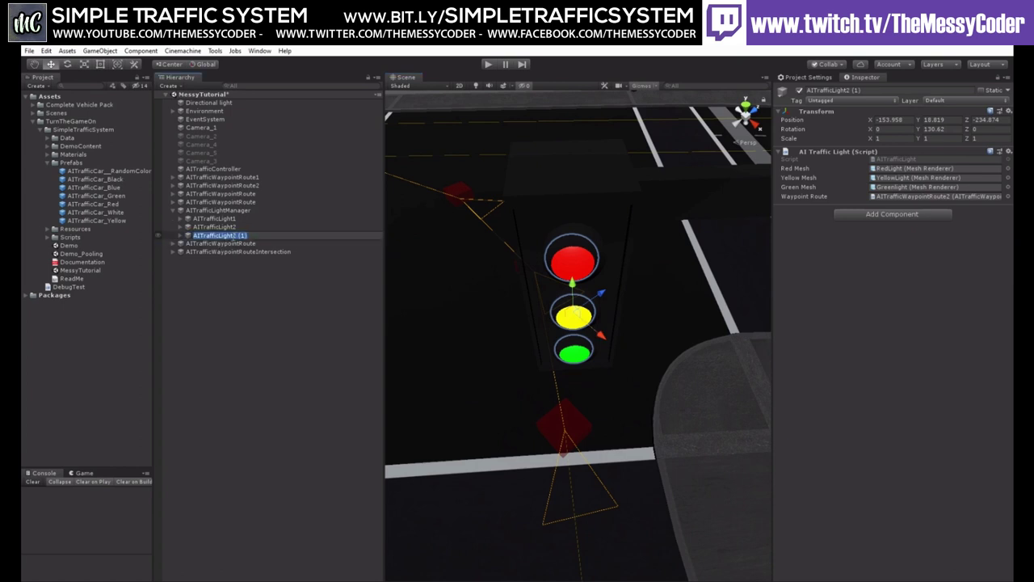
left_click_drag(232, 235, 276, 241)
type("3")
key("Return")
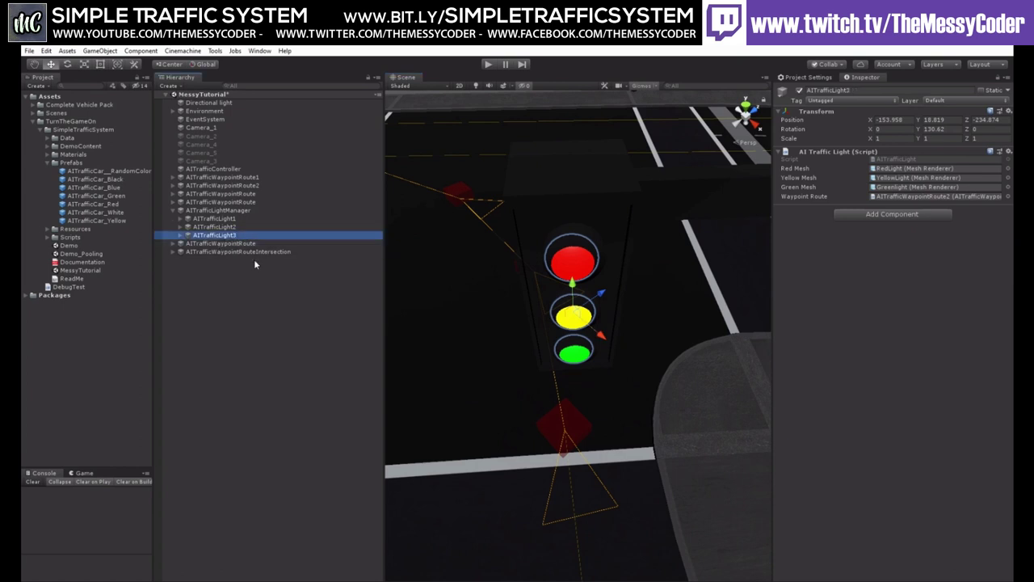
- Set the Traffic Light Cycles size of AITrafficLightManager to 2
left_click(233, 212)
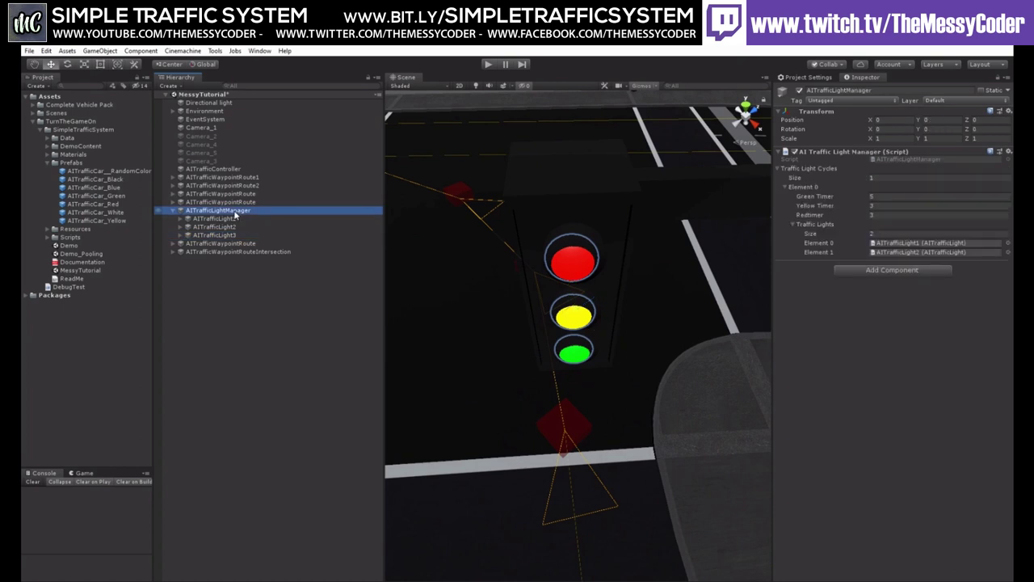
left_click(914, 179)
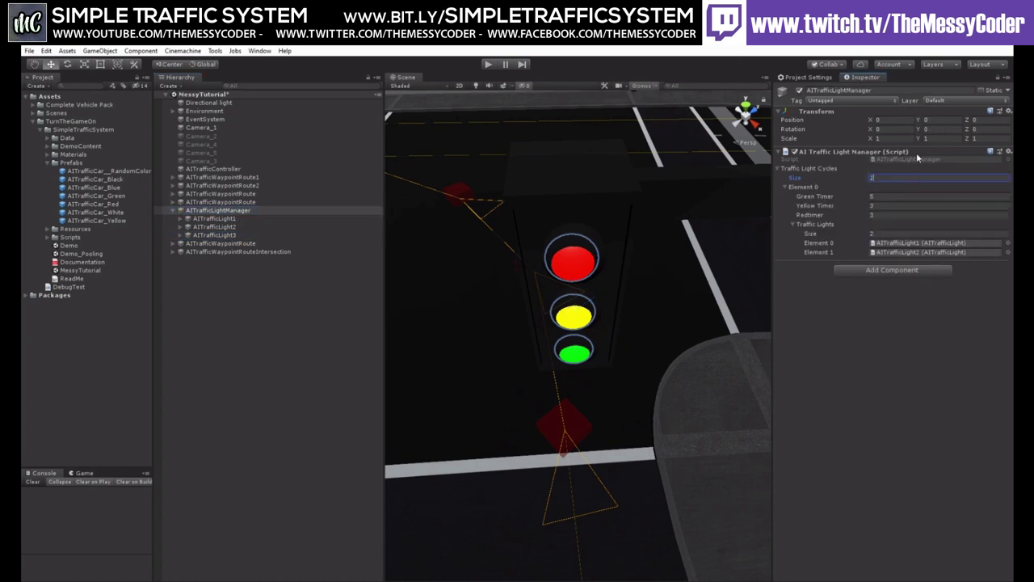
type("2")
key("Return")
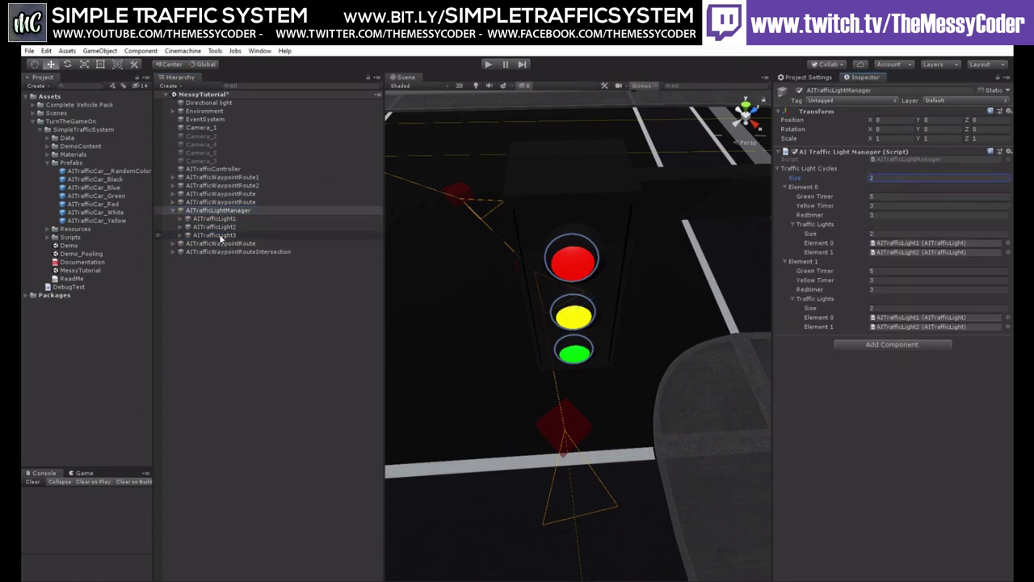
- Assign AITrafficLight3 to Element 0 of the second cycle's Traffic Lights list and set that list's size to 1
left_click_drag(214, 235, 921, 318)
left_click(888, 307)
key("Return")
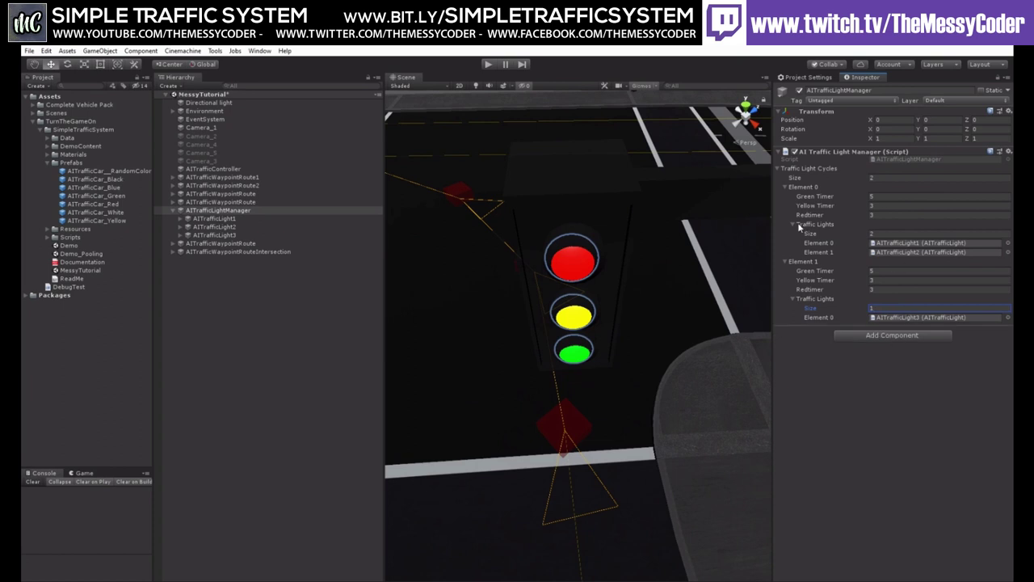
- Check which traffic lights are assigned to each of the manager's two cycles and where they sit around the intersection
left_click(801, 188)
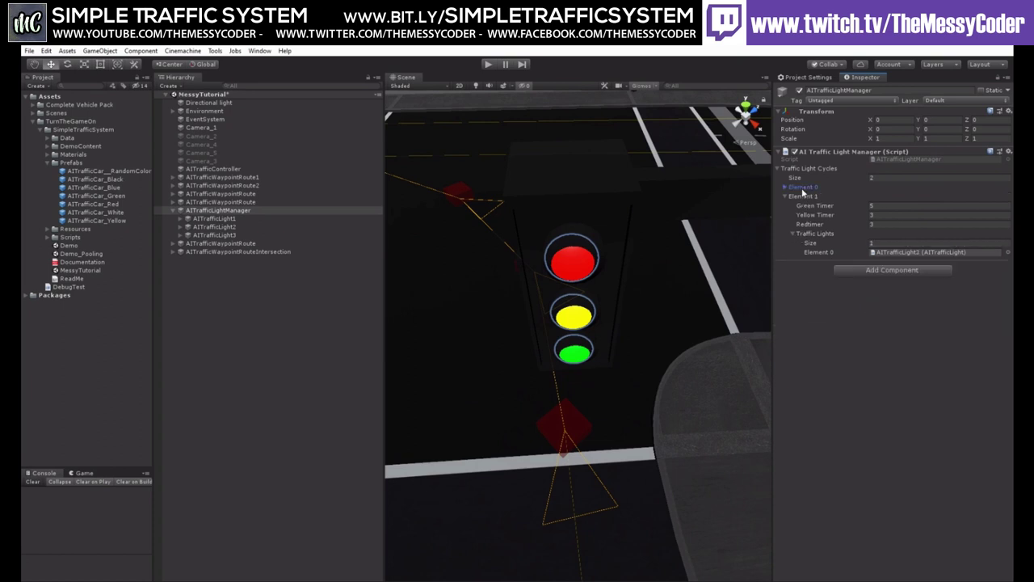
left_click(802, 188)
left_click(904, 242)
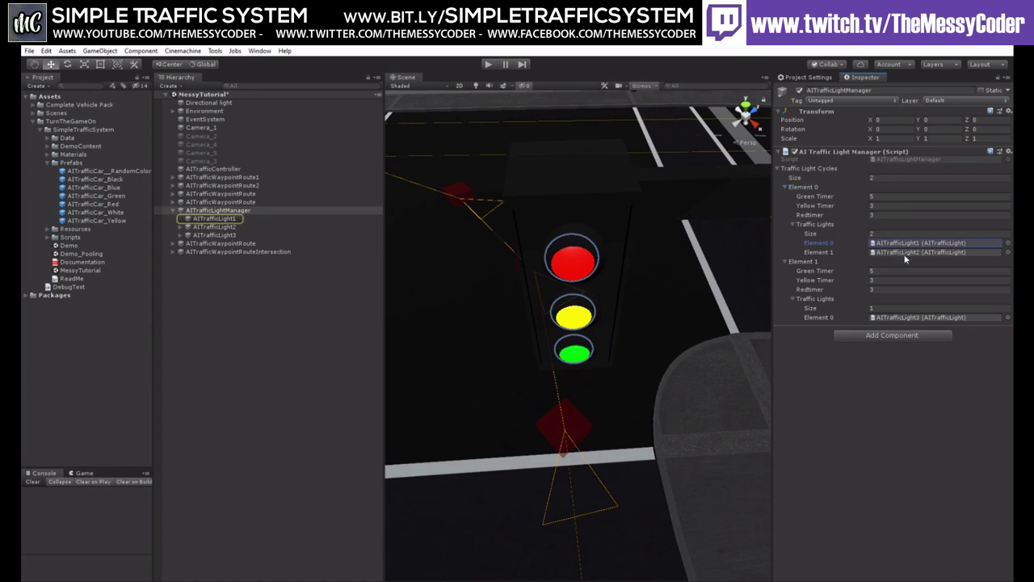
left_click(903, 253)
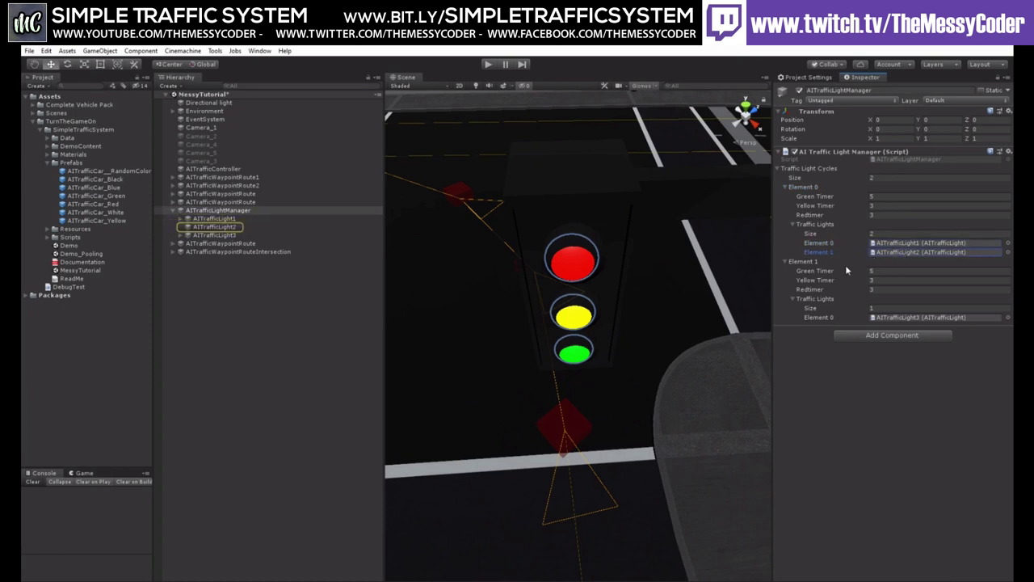
left_click(905, 318)
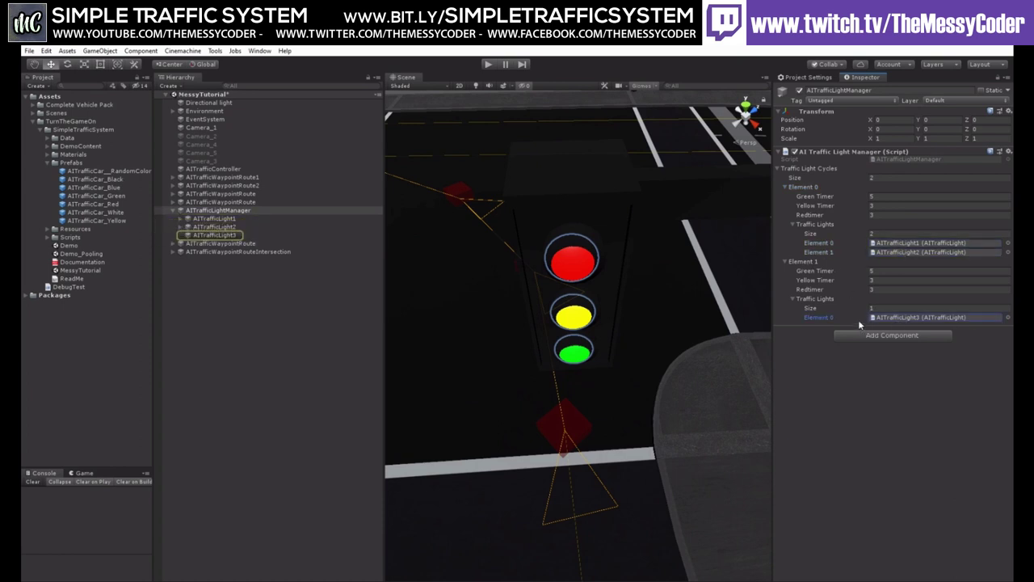
scroll(724, 304, "down", 3)
middle_click_drag(714, 302, 571, 388)
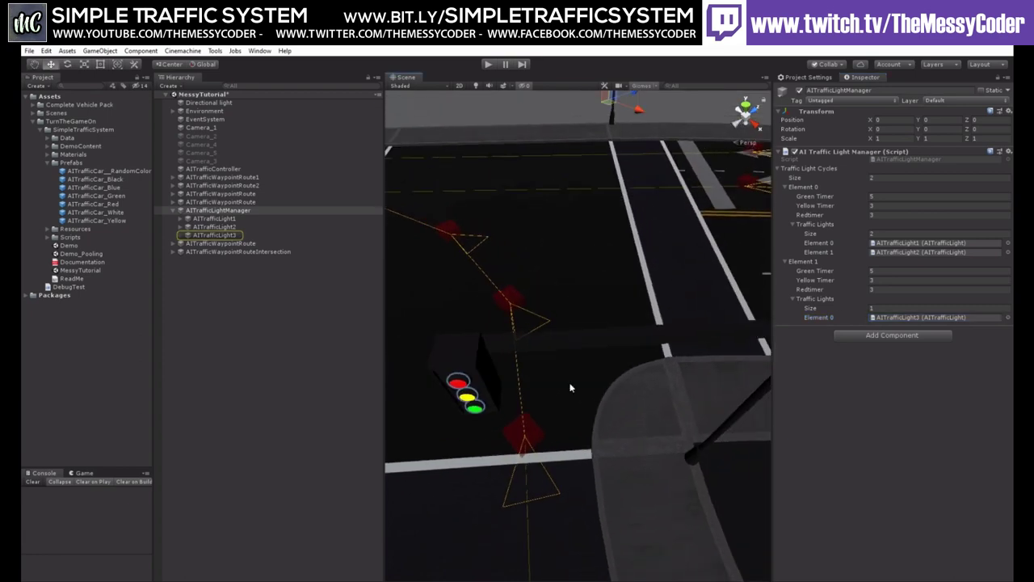
scroll(574, 356, "down", 4)
right_click_drag(619, 344, 572, 335)
middle_click_drag(572, 334, 471, 305)
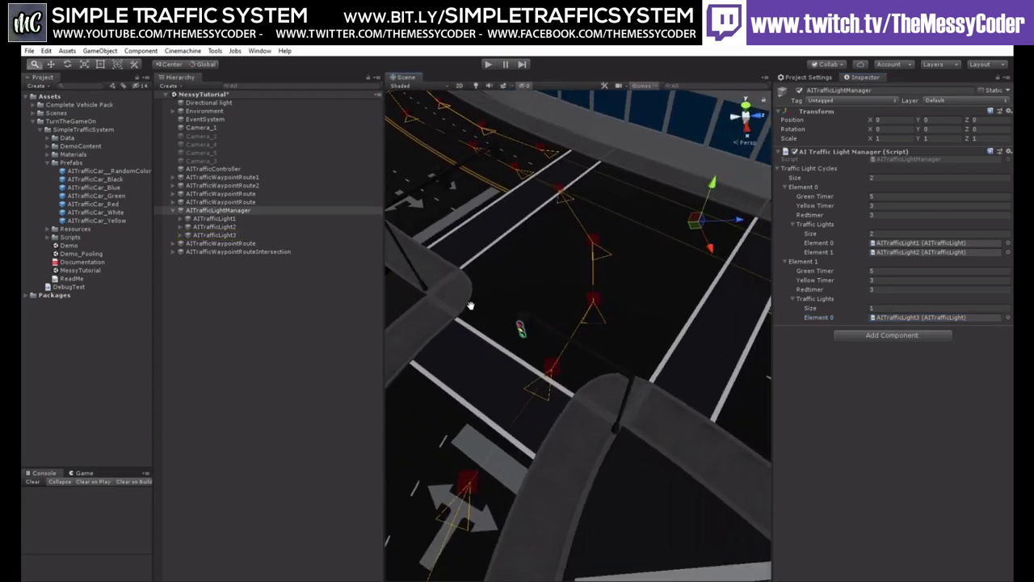
left_click_drag(470, 306, 439, 273, "alt")
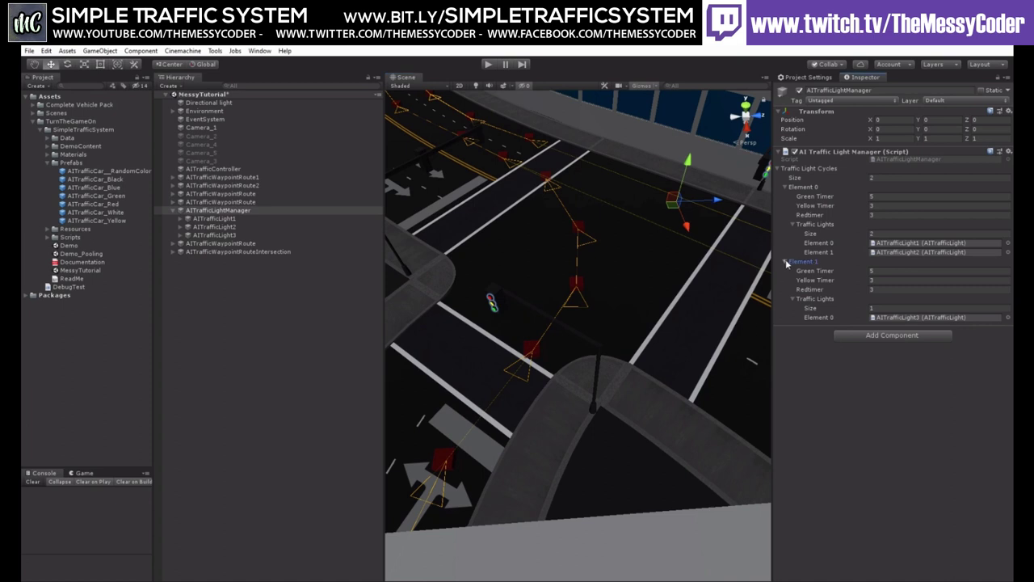
- Review the traffic lights assigned to the first cycle against the lights standing at the main-road side of the intersection
left_click(785, 261)
left_click(793, 224)
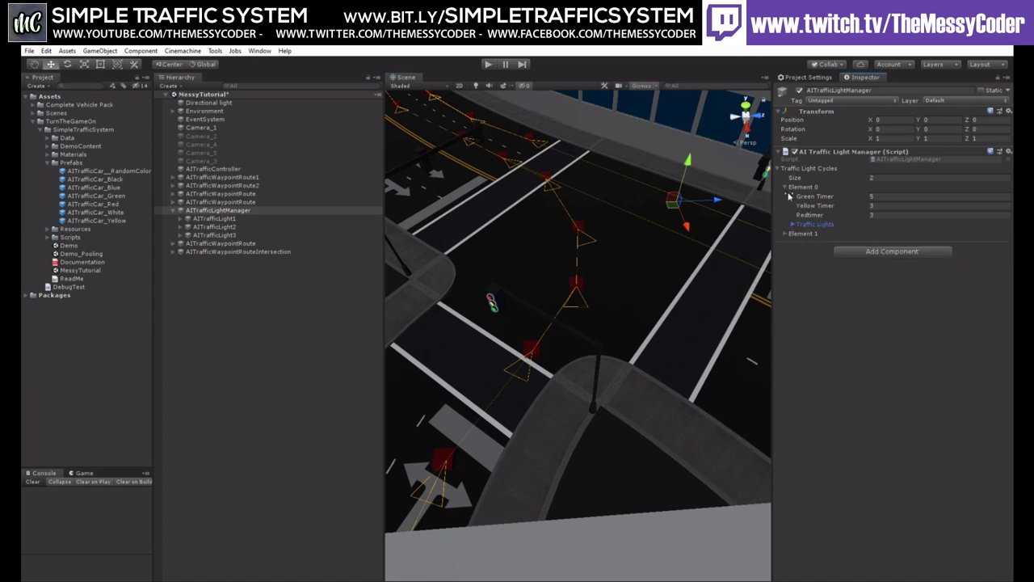
left_click(785, 187)
left_click(785, 187)
left_click(793, 224)
middle_click_drag(682, 315, 562, 367)
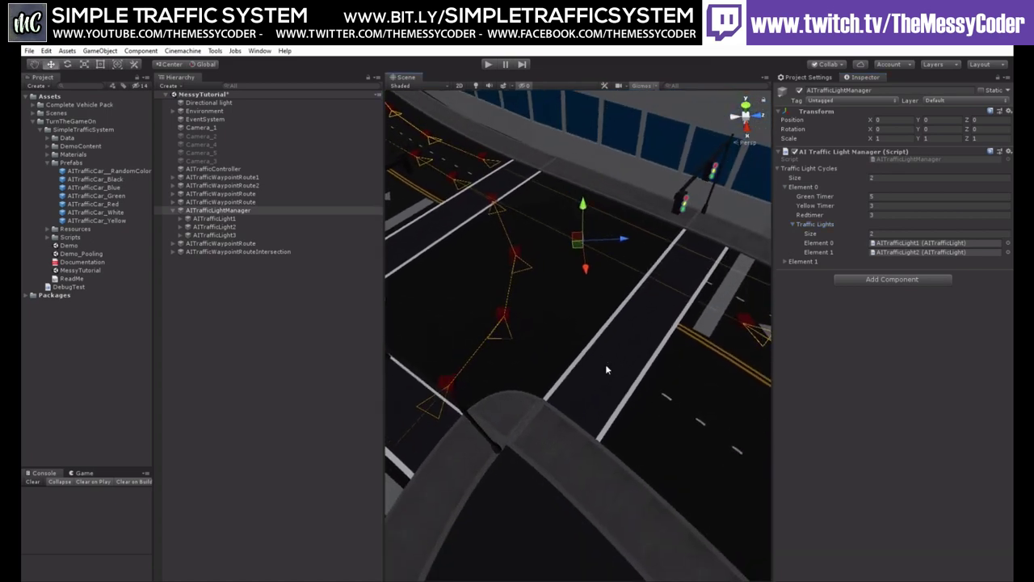
right_click_drag(606, 366, 567, 315)
middle_click_drag(567, 315, 535, 282)
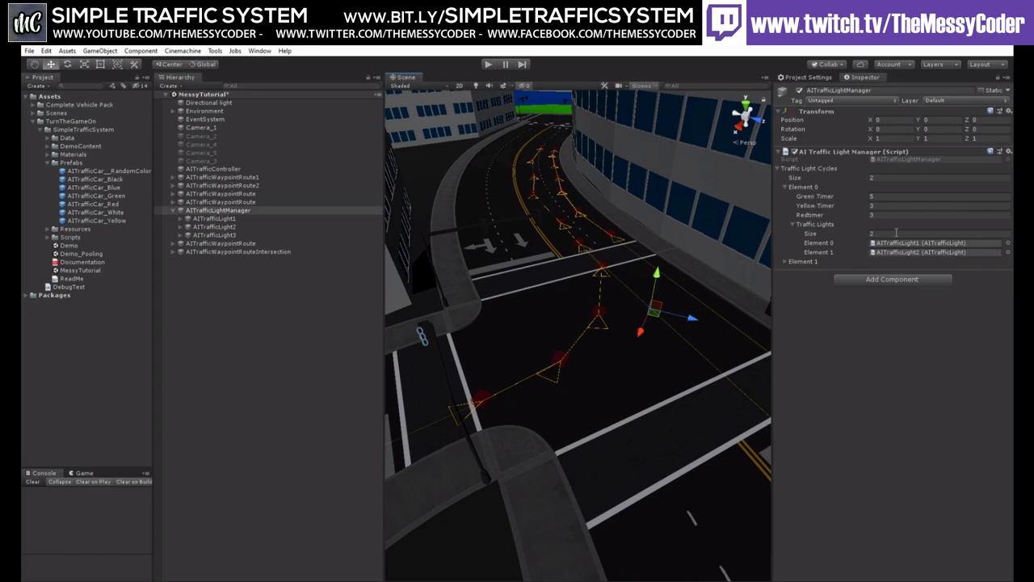
- Review the green, yellow and red timers of both traffic light cycles
left_click(882, 196)
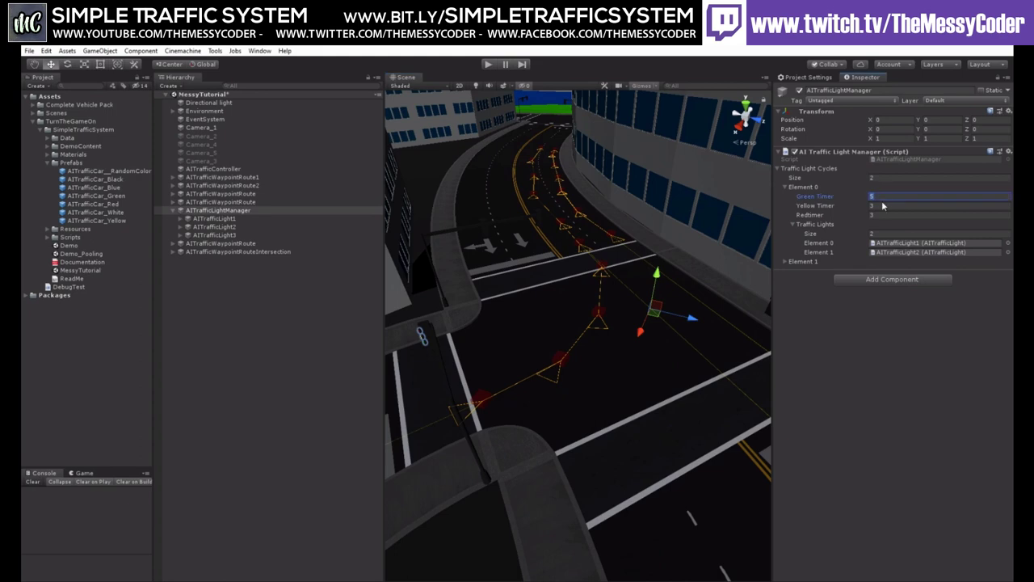
left_click(883, 207)
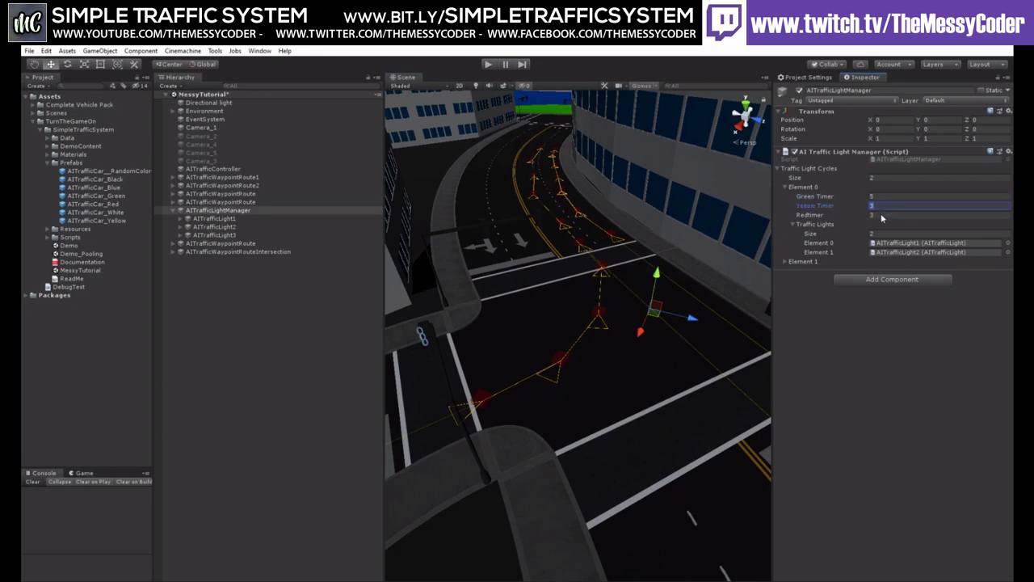
left_click(882, 214)
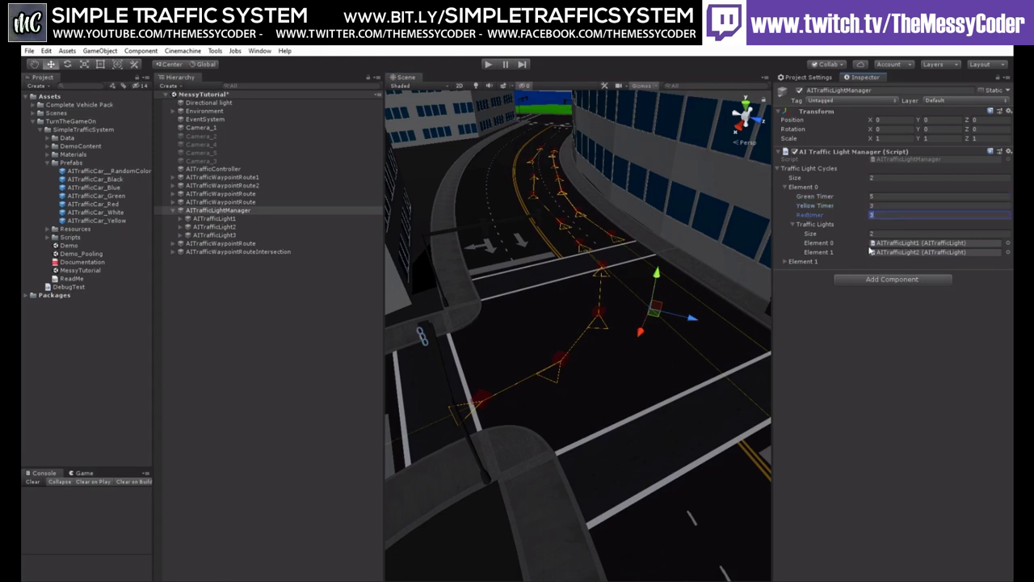
left_click(786, 261)
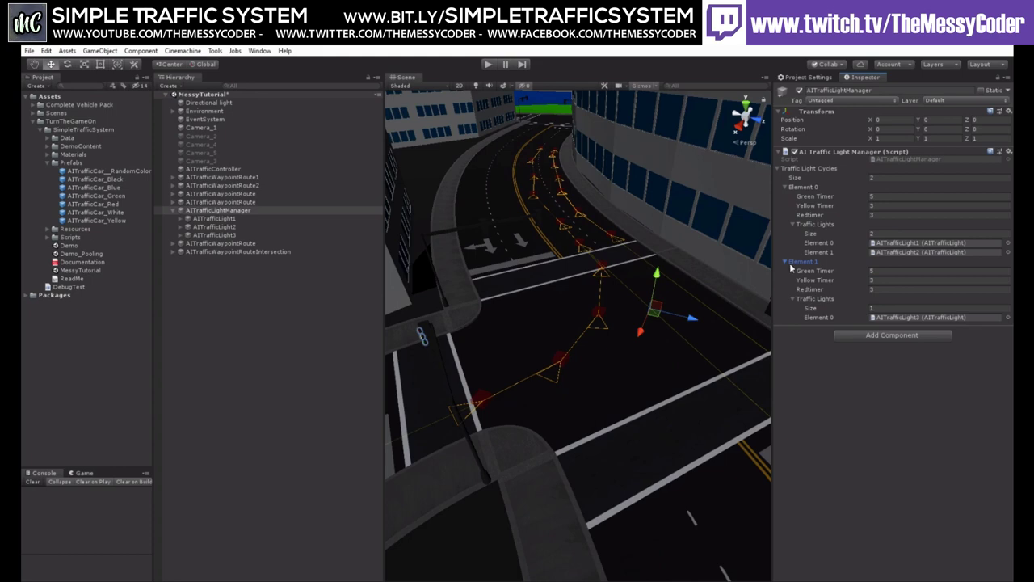
left_click(882, 271)
left_click(884, 282)
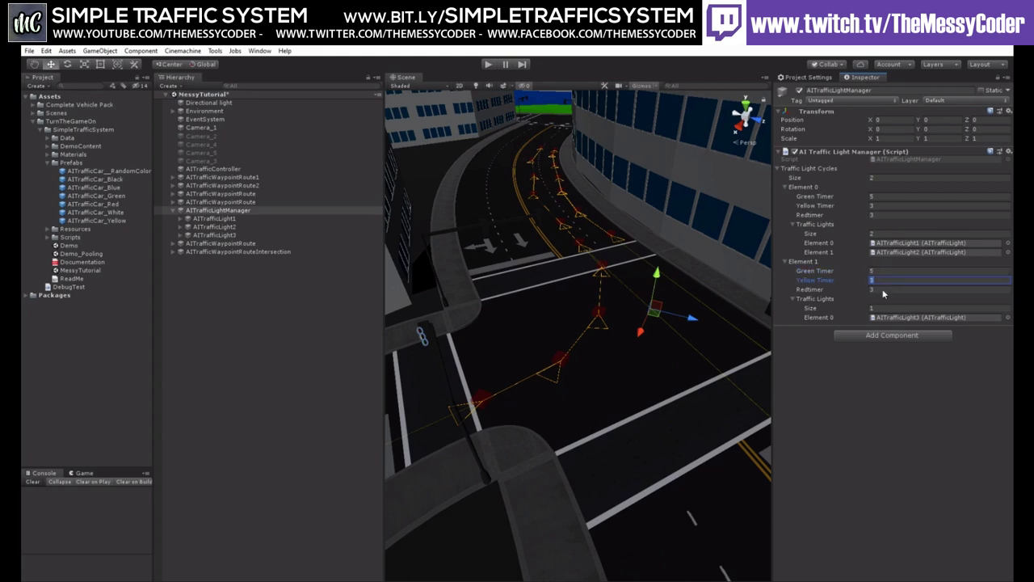
left_click(882, 289)
- Play the scene and examine how the side-road cars behave at the third traffic light
left_click(489, 65)
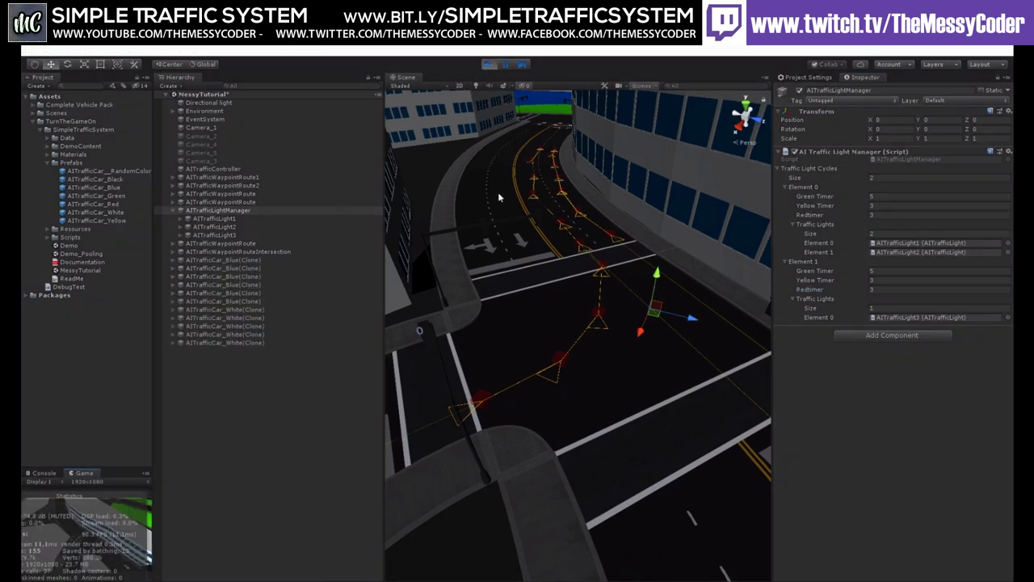
middle_click_drag(754, 542, 572, 410)
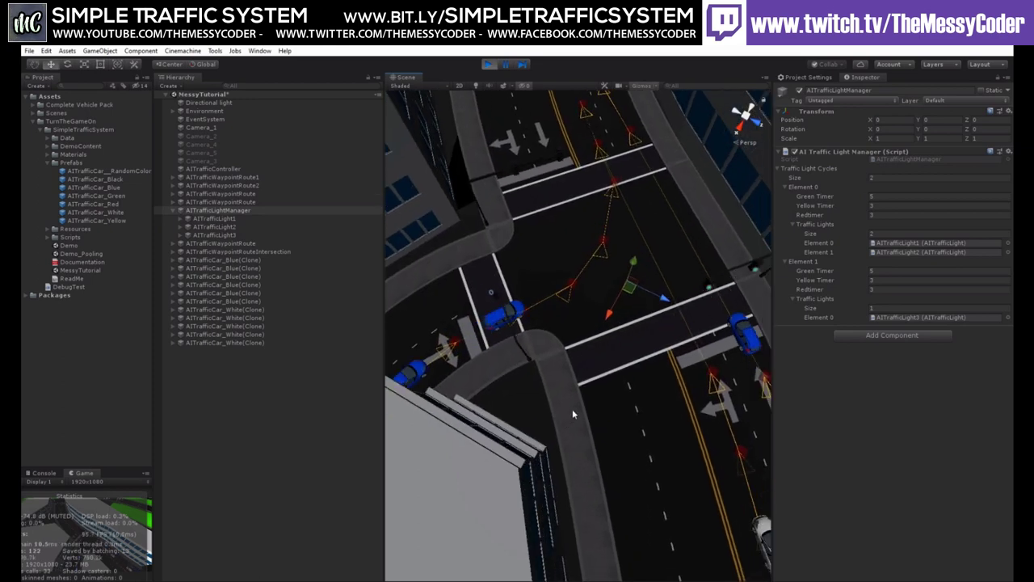
right_click_drag(487, 365, 538, 393)
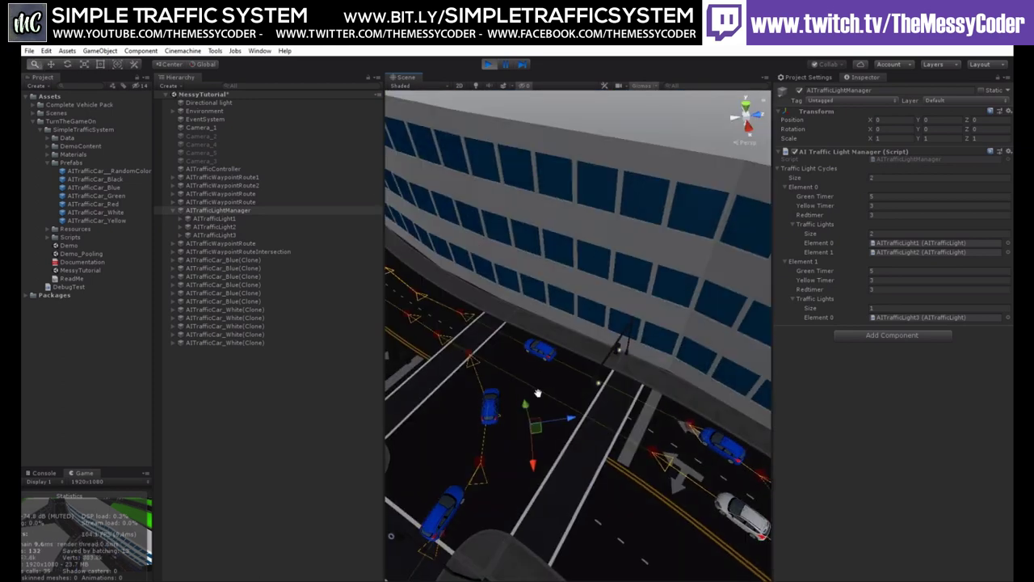
middle_click_drag(538, 393, 663, 216)
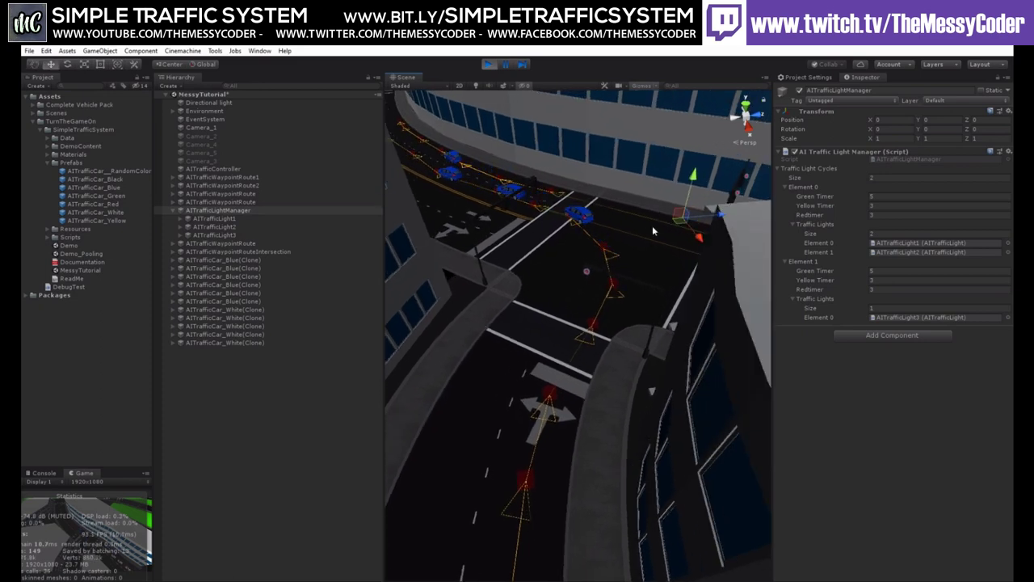
key("w")
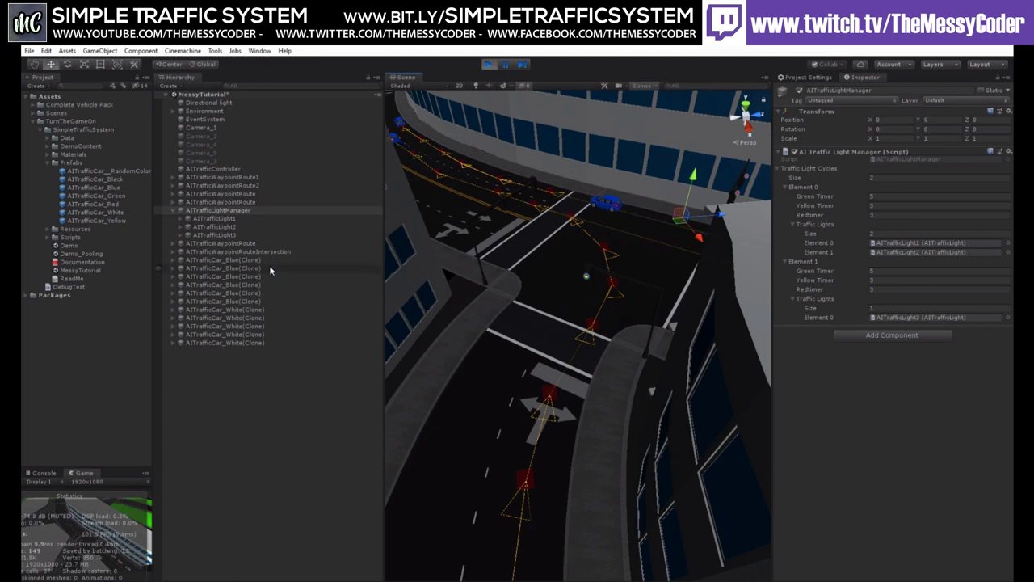
- Inspect the side-road AITrafficWaypointRoute and check which waypoint route AITrafficLight3 controls
left_click(243, 243)
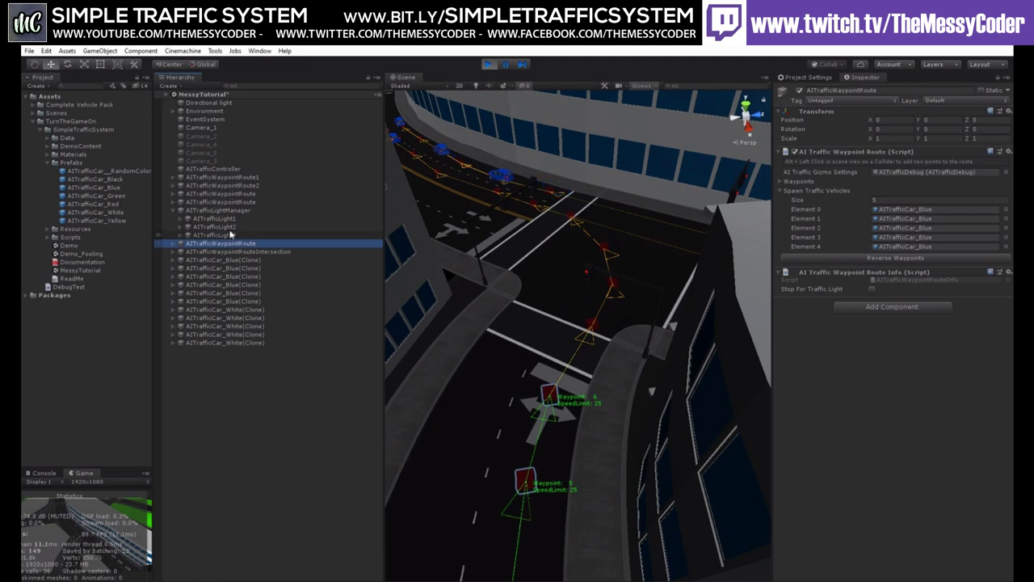
left_click(232, 209)
left_click(222, 234)
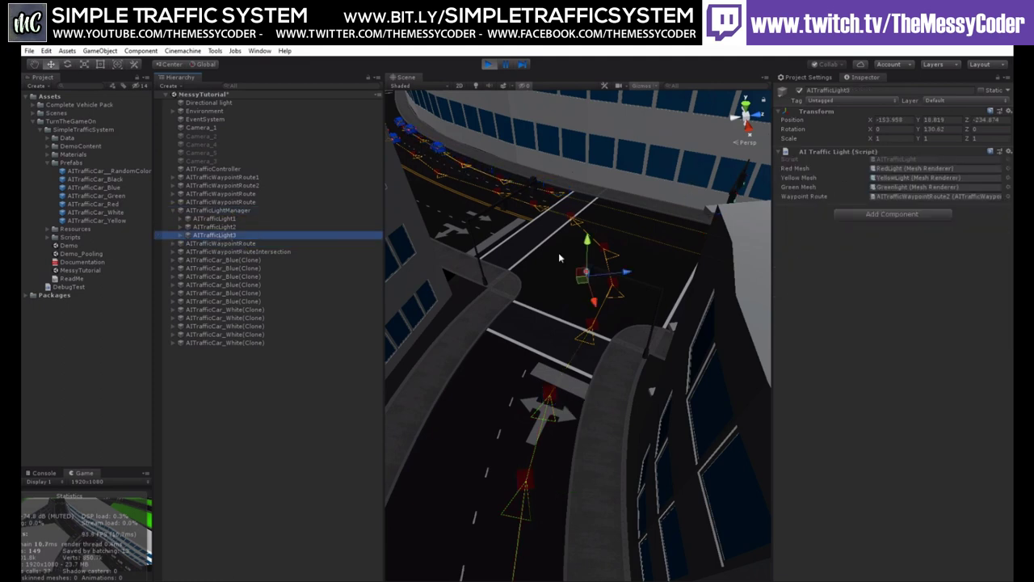
left_click(929, 196)
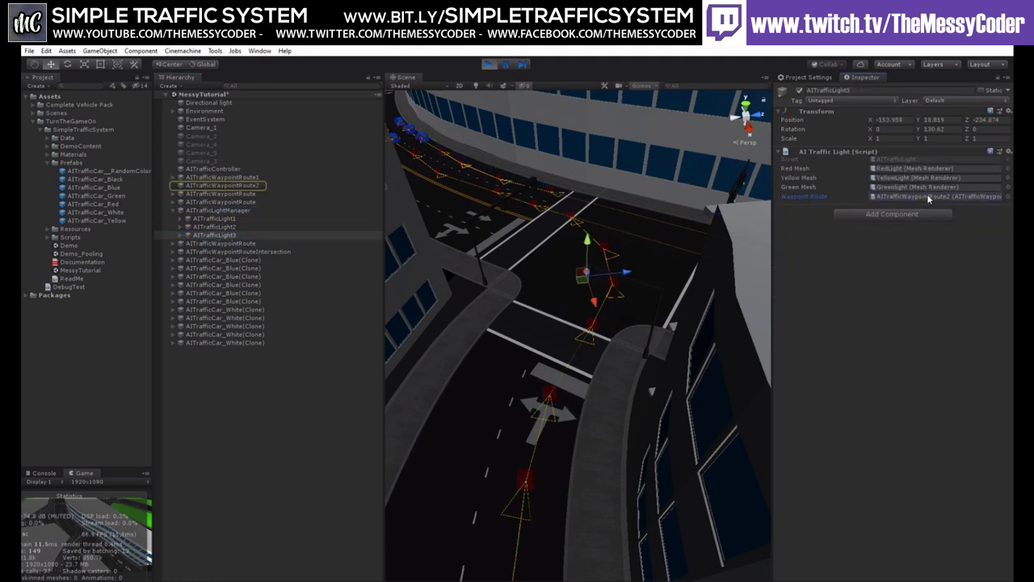
- Exit play mode and assign the side-road AITrafficWaypointRoute as the Waypoint Route of AITrafficLight3
left_click(488, 66)
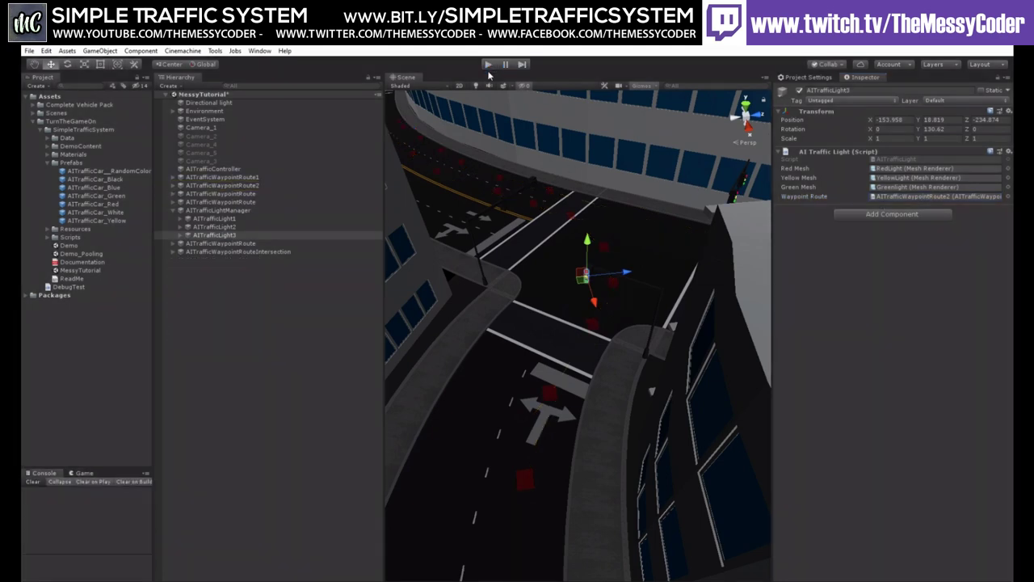
left_click_drag(245, 246, 892, 197)
left_click(892, 197)
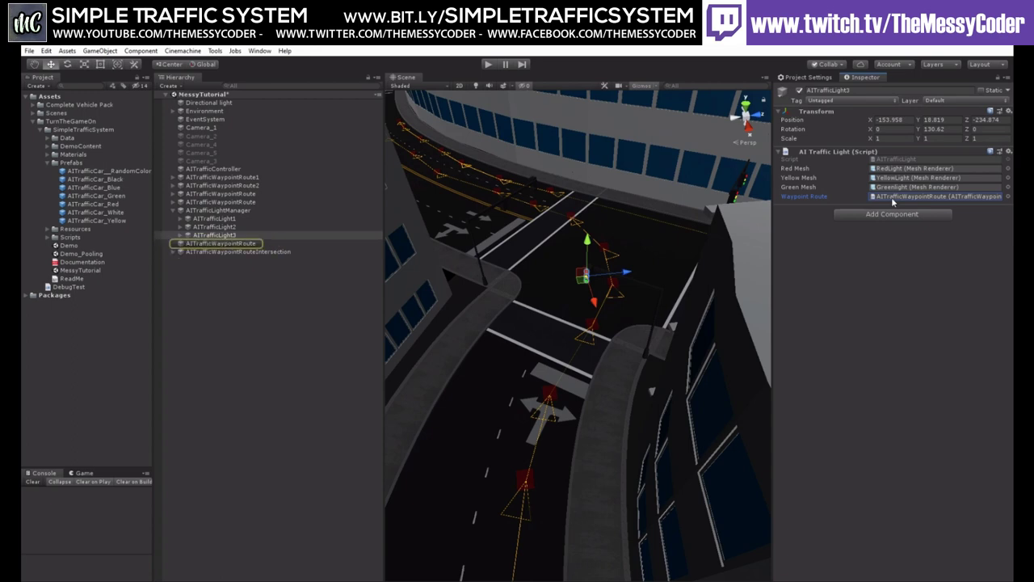
- Play the scene with the side-road route selected and examine how its cars and Stop For Traffic Light follow the lights
left_click(245, 244)
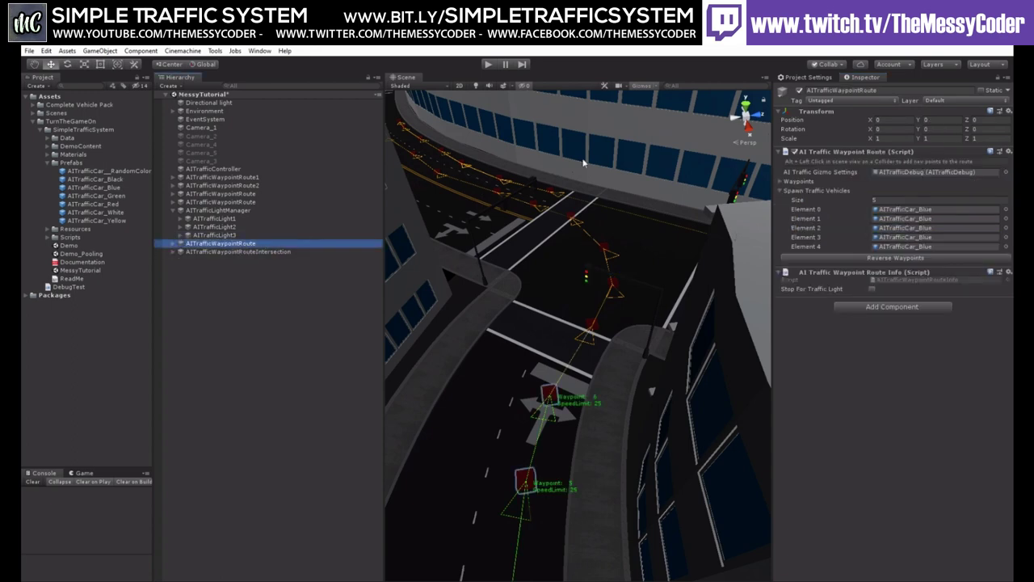
left_click(485, 65)
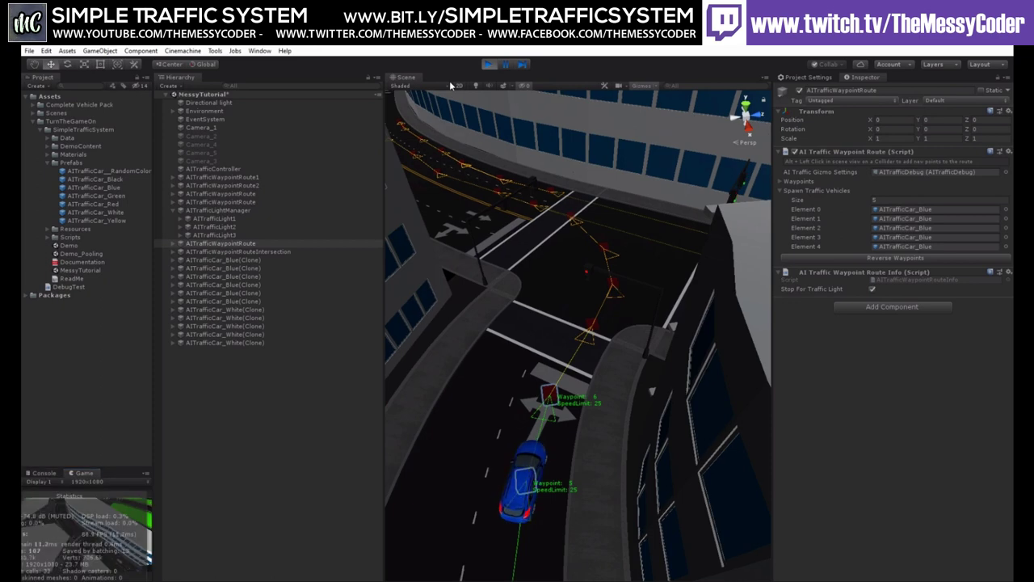
scroll(611, 307, "up", 2)
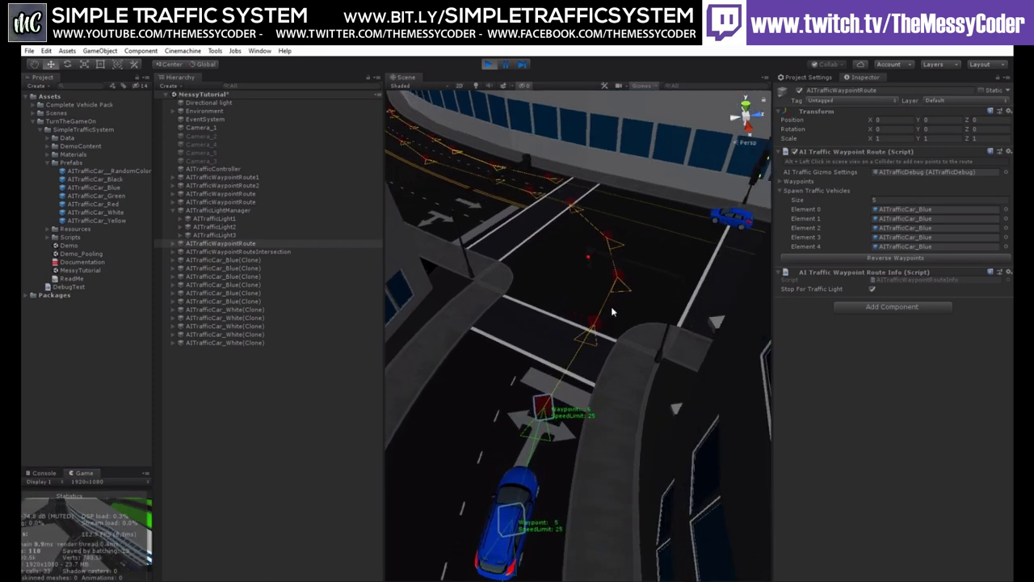
middle_click_drag(610, 306, 490, 388)
right_click_drag(719, 326, 665, 294)
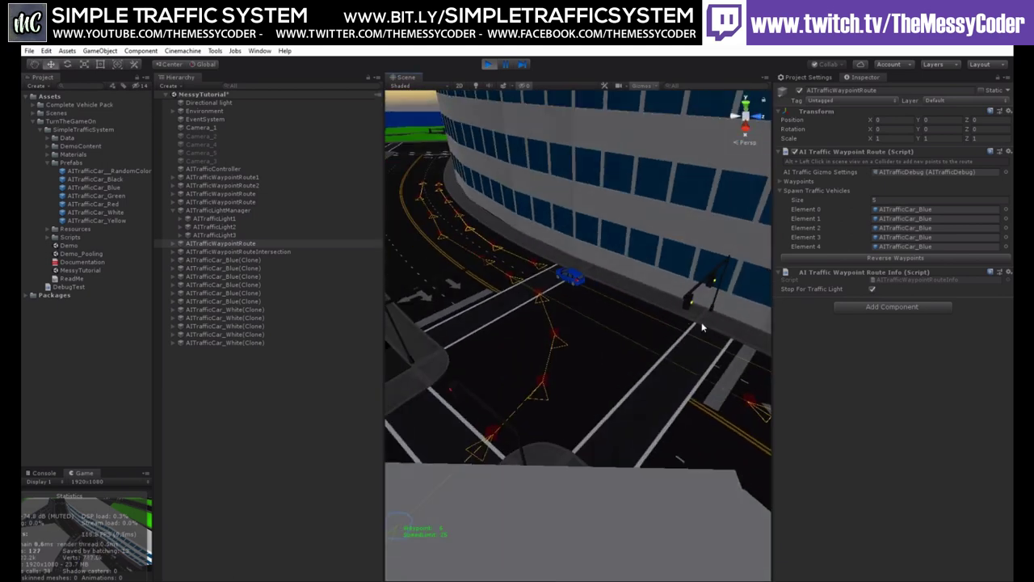
scroll(728, 298, "up", 3)
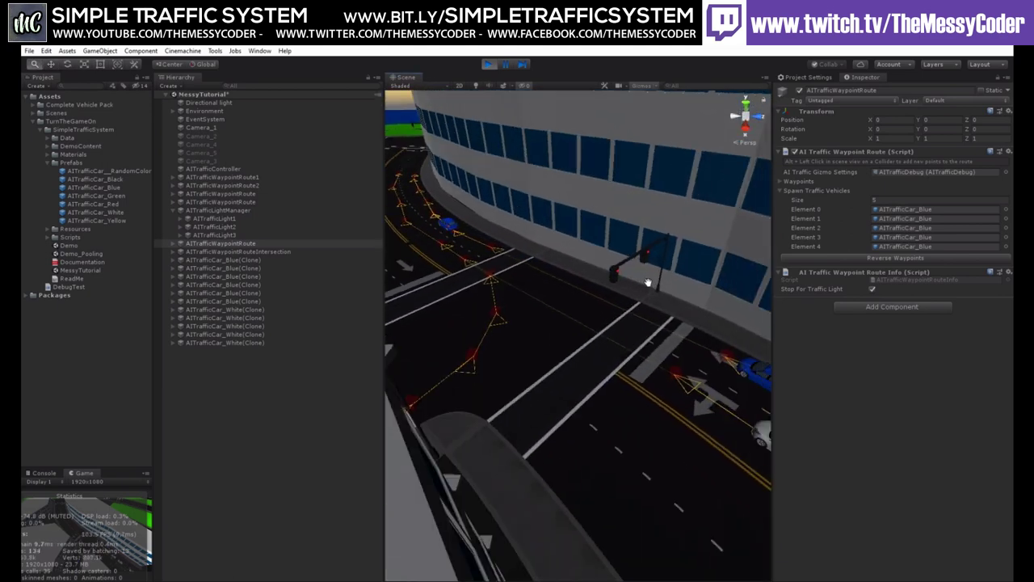
middle_click_drag(750, 298, 604, 393)
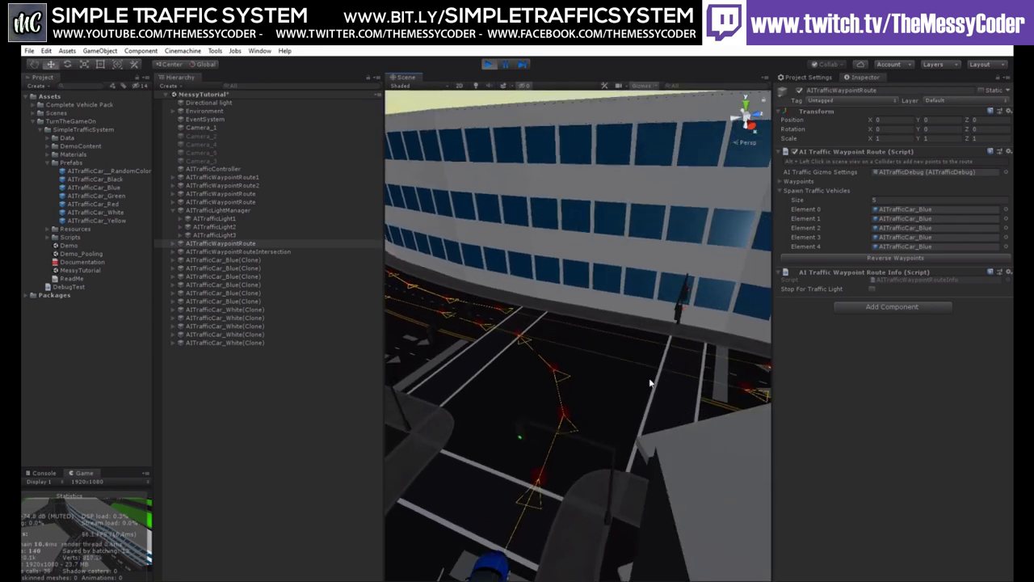
right_click_drag(651, 383, 630, 398)
middle_click_drag(629, 398, 521, 432)
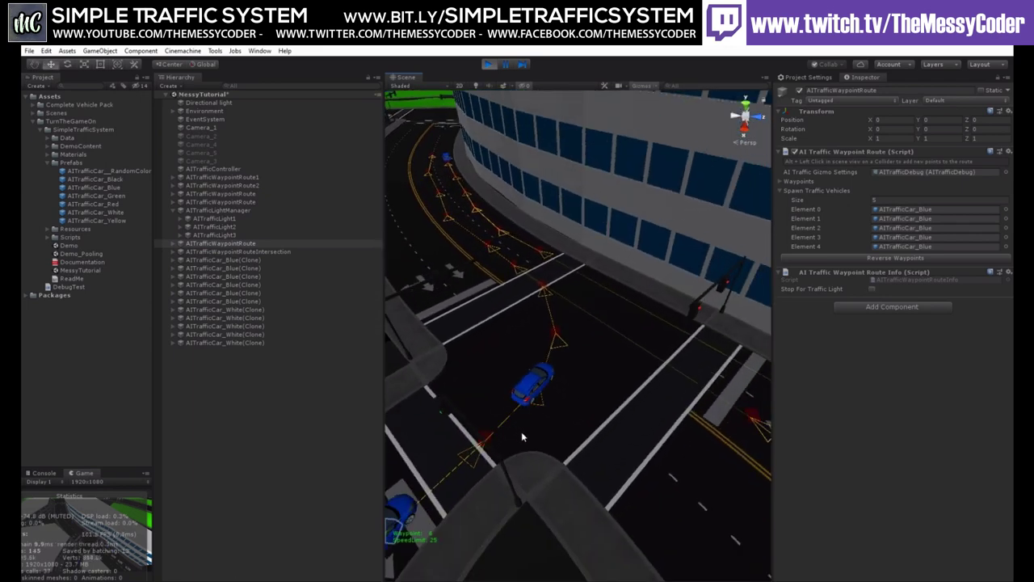
middle_click_drag(598, 386, 608, 370)
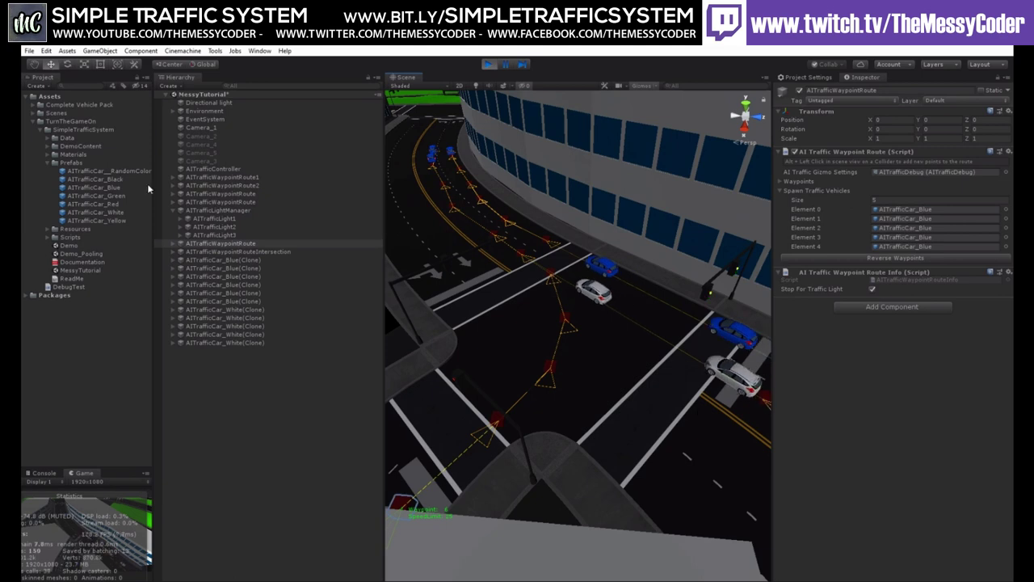
- Show AITrafficLightManager's settings and collapse both of its traffic light cycles
left_click(220, 209)
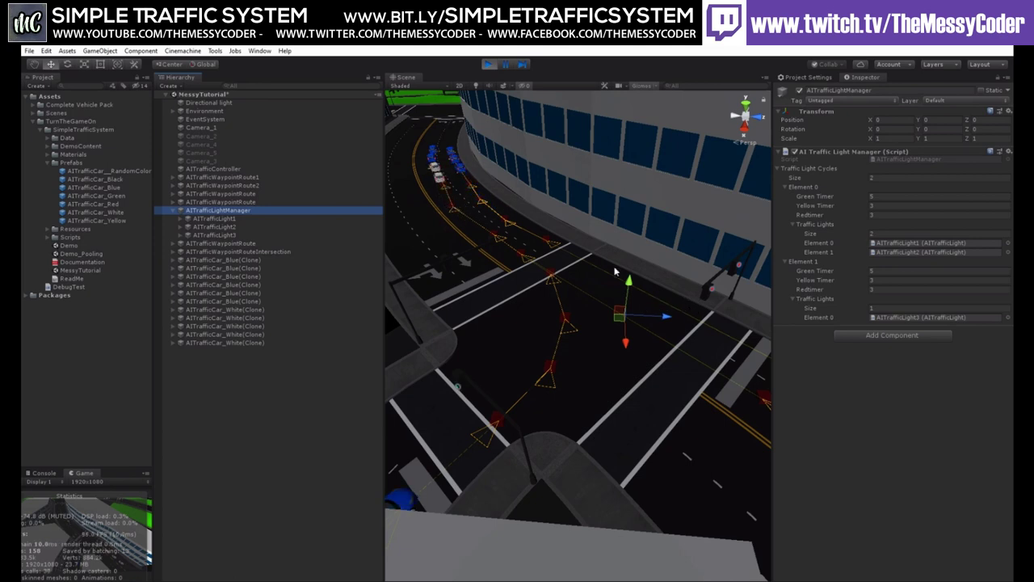
left_click(785, 187)
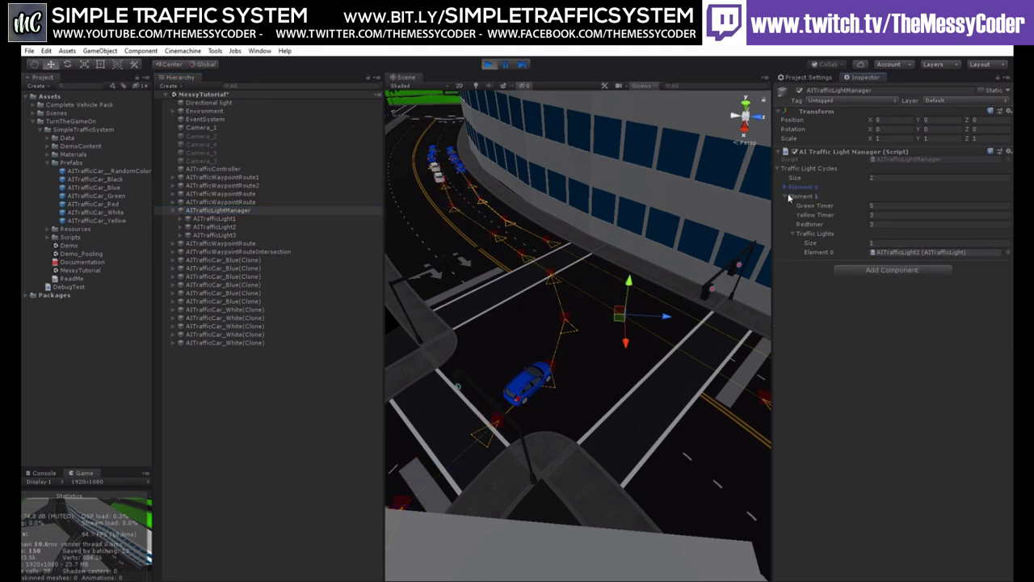
left_click(788, 196)
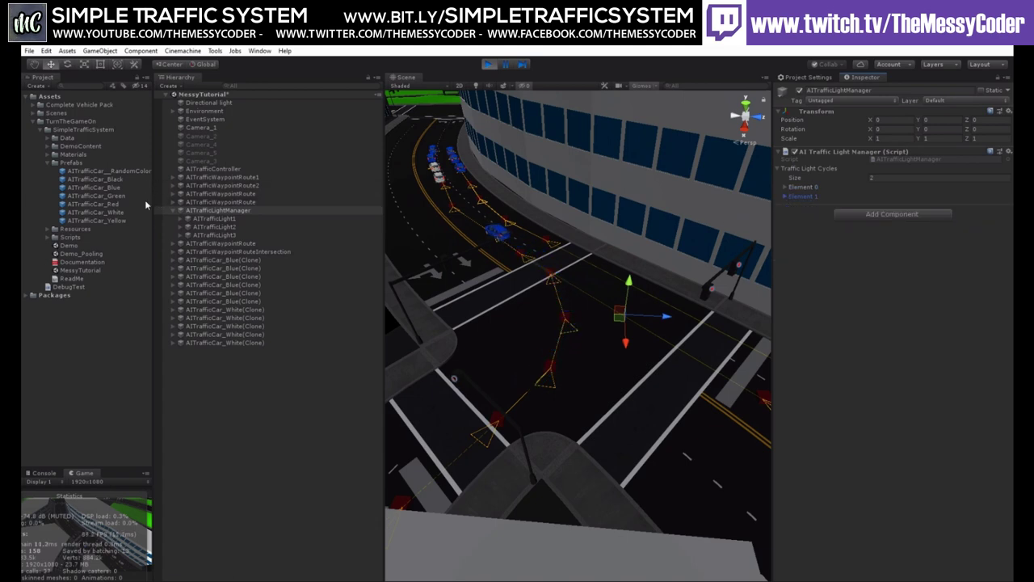
- Examine the running traffic and alternating lights from the main-road and side-road approaches to the intersection
scroll(473, 317, "down", 5)
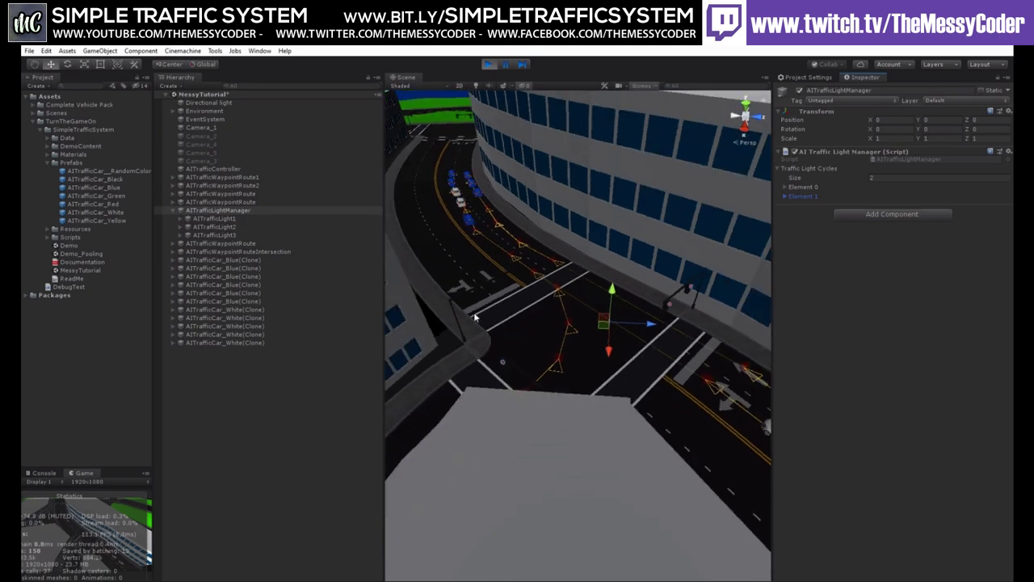
right_click_drag(557, 286, 443, 309)
middle_click_drag(556, 251, 420, 447)
middle_click_drag(615, 401, 629, 278)
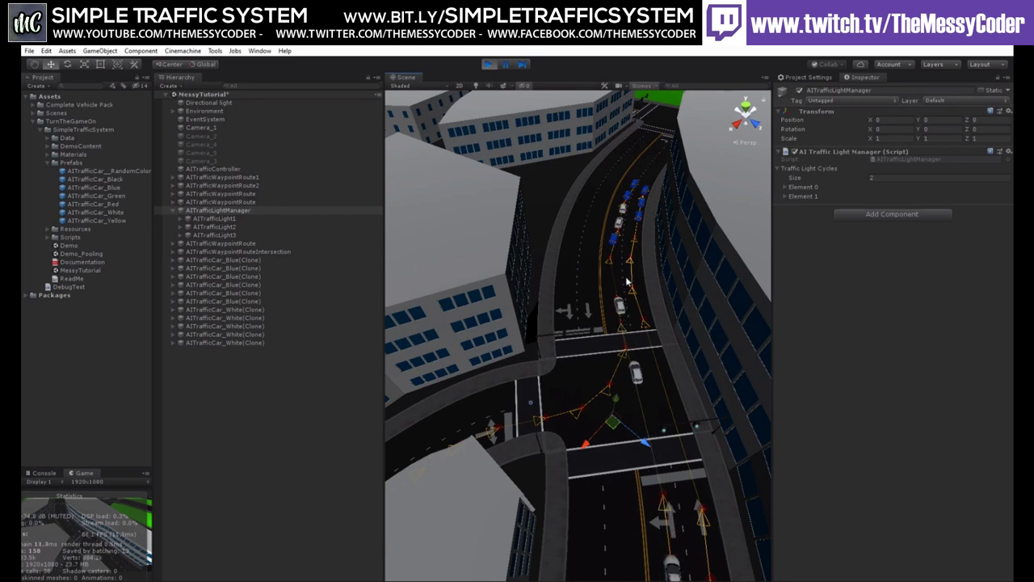
middle_click_drag(644, 410, 590, 289)
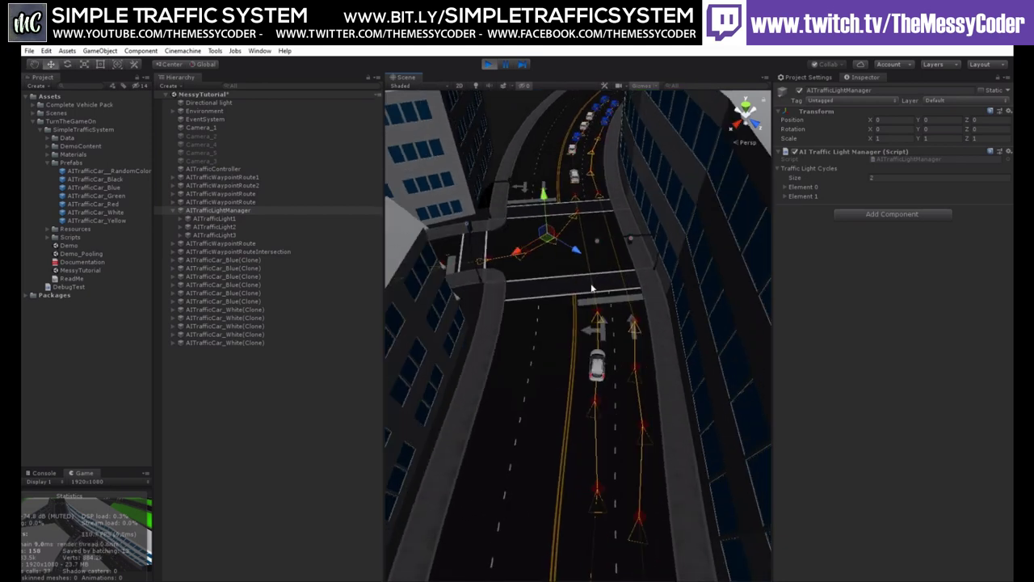
scroll(591, 292, "up", 3)
right_click_drag(591, 294, 597, 275)
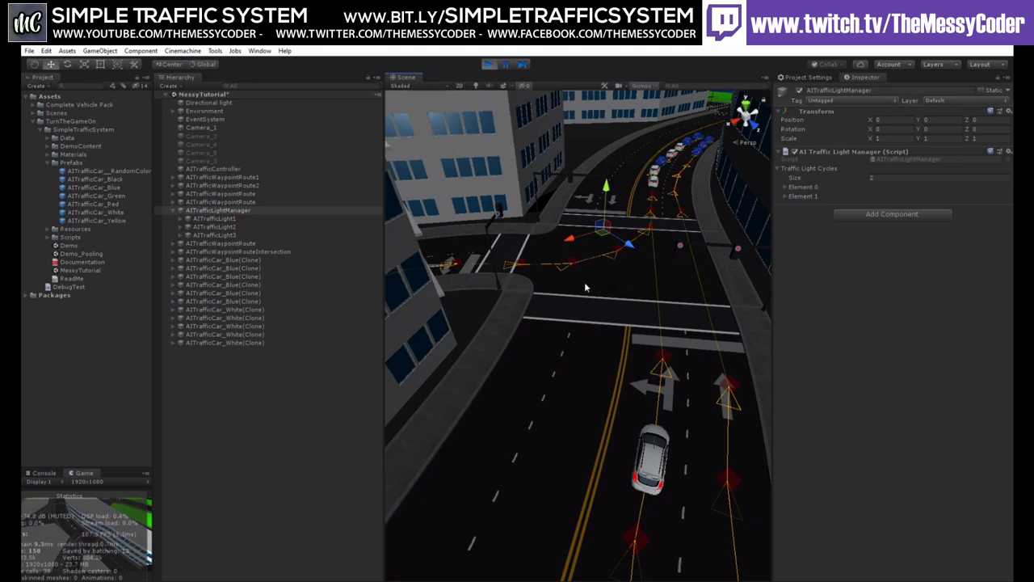
left_click_drag(584, 282, 650, 331, "alt")
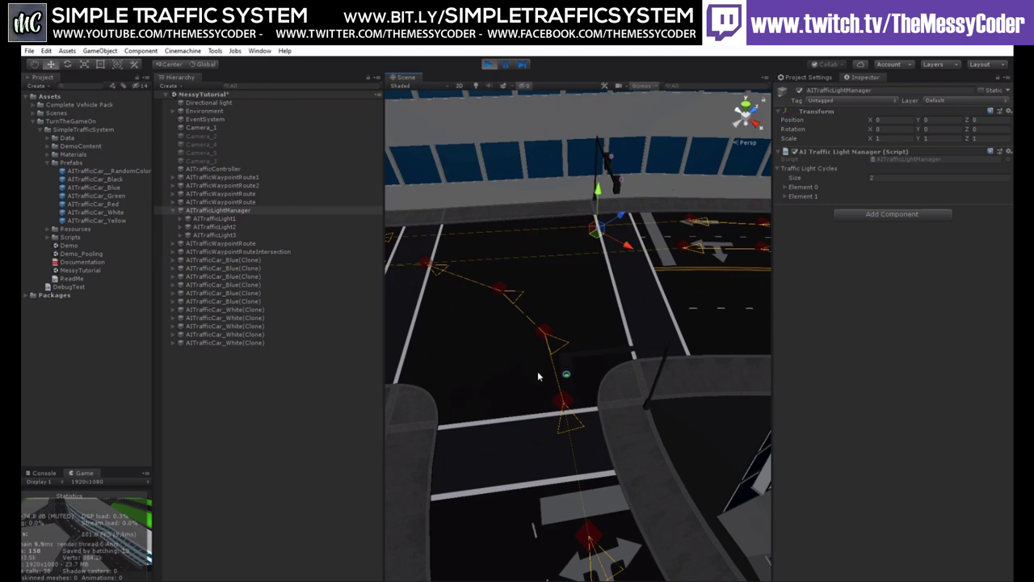
left_click_drag(537, 371, 565, 369, "alt")
scroll(561, 366, "down", 5)
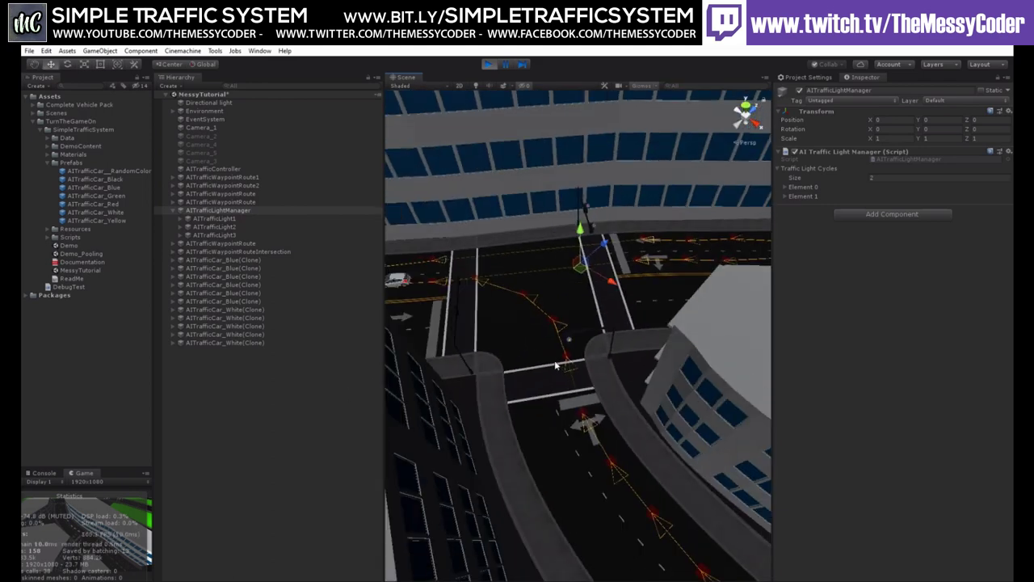
- Exit play mode and collapse AITrafficLightManager's lights in the hierarchy
middle_click_drag(476, 371, 694, 401)
left_click_drag(693, 401, 534, 339, "alt")
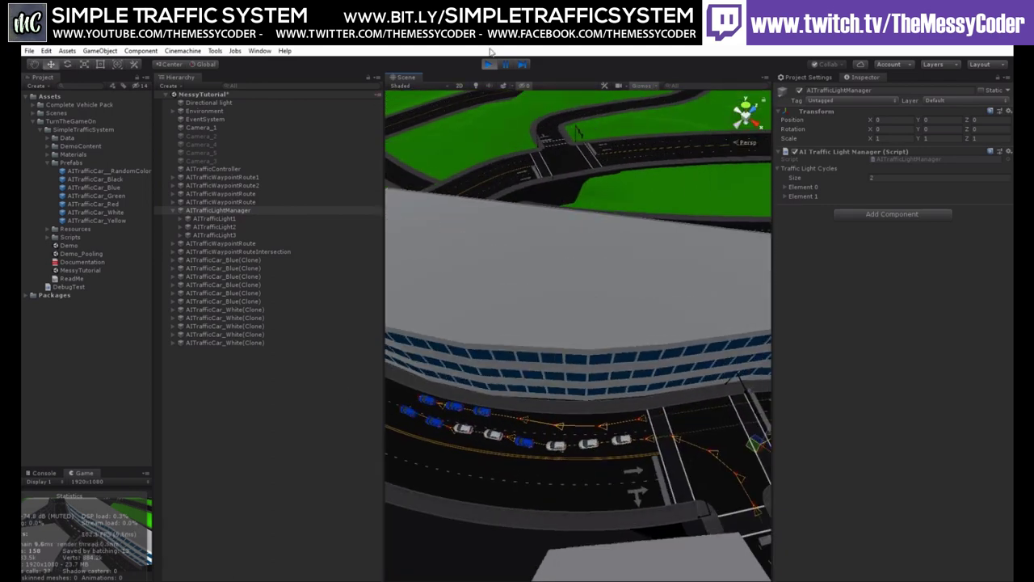
left_click(487, 64)
left_click_drag(473, 273, 616, 407, "alt")
middle_click_drag(616, 407, 669, 215)
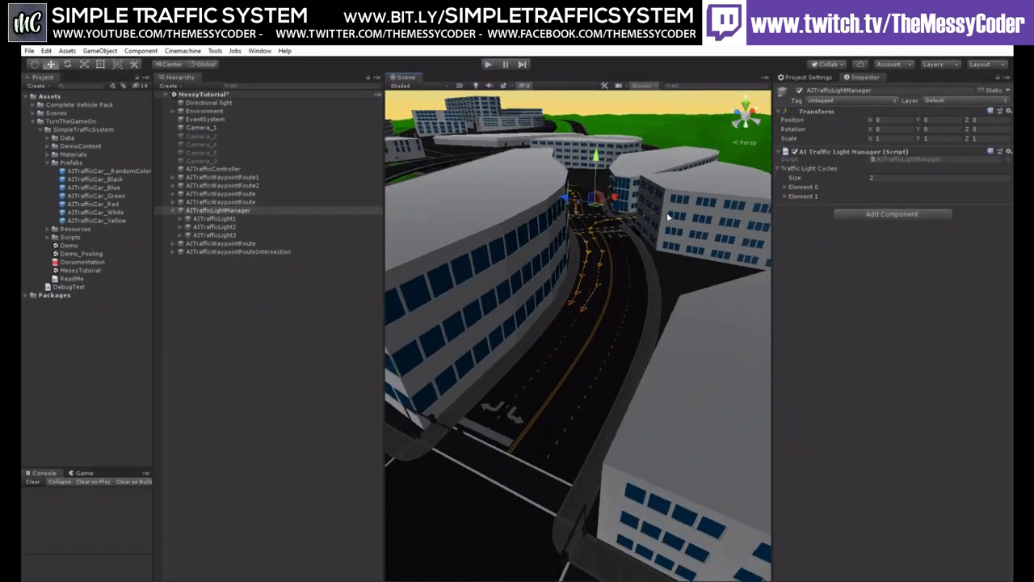
scroll(670, 215, "down", 3)
left_click_drag(521, 324, 470, 344, "alt")
left_click_drag(581, 296, 522, 363, "alt")
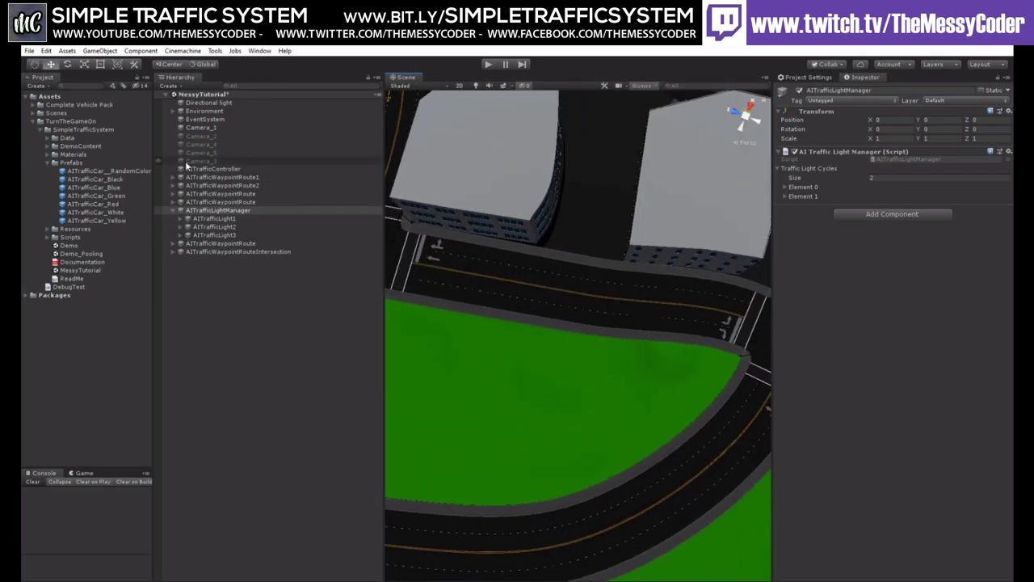
left_click(172, 210)
left_click(220, 299)
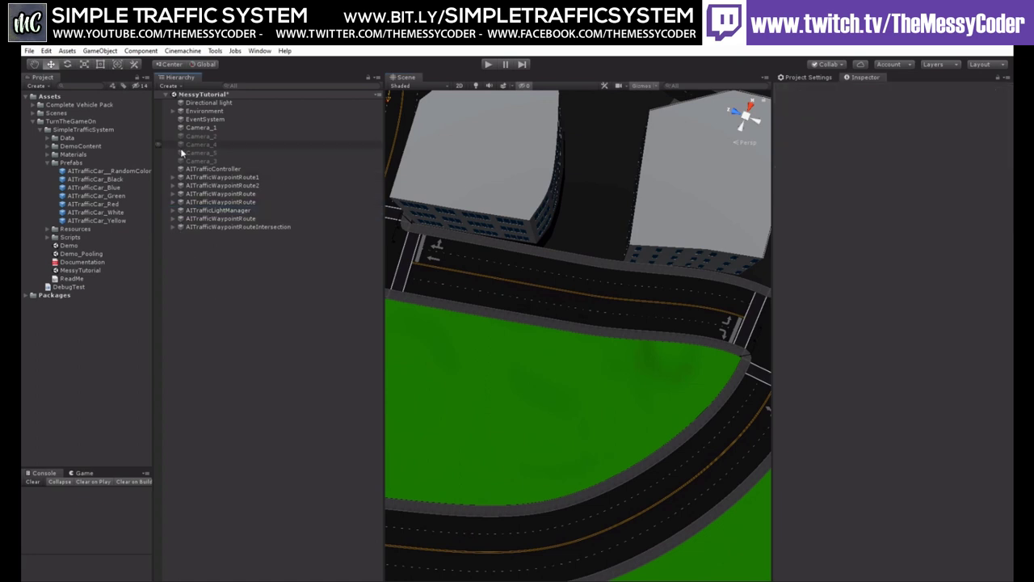
- Create an empty root object, reset its transform and name it WaypointRoutes
right_click(236, 301)
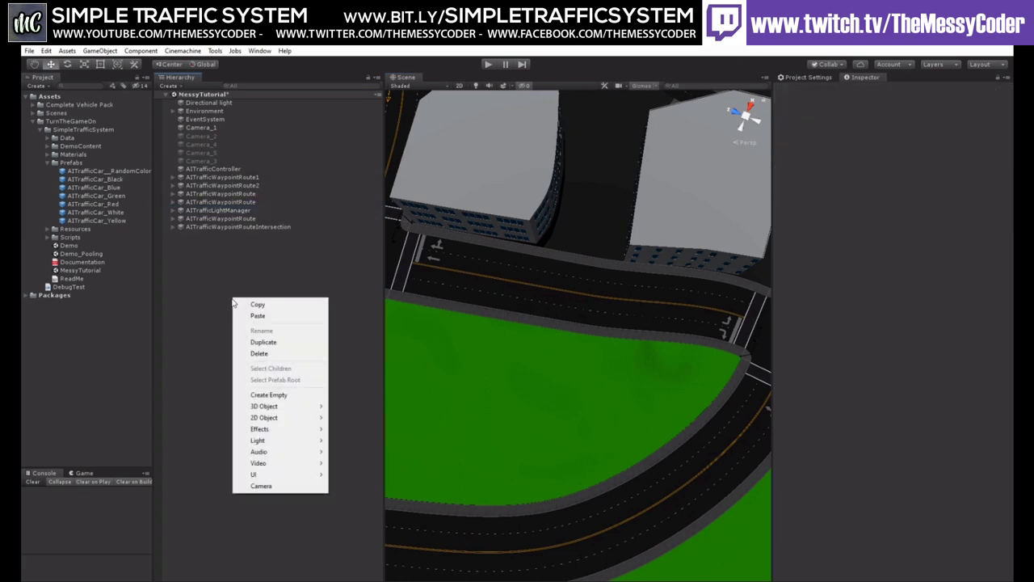
left_click(284, 394)
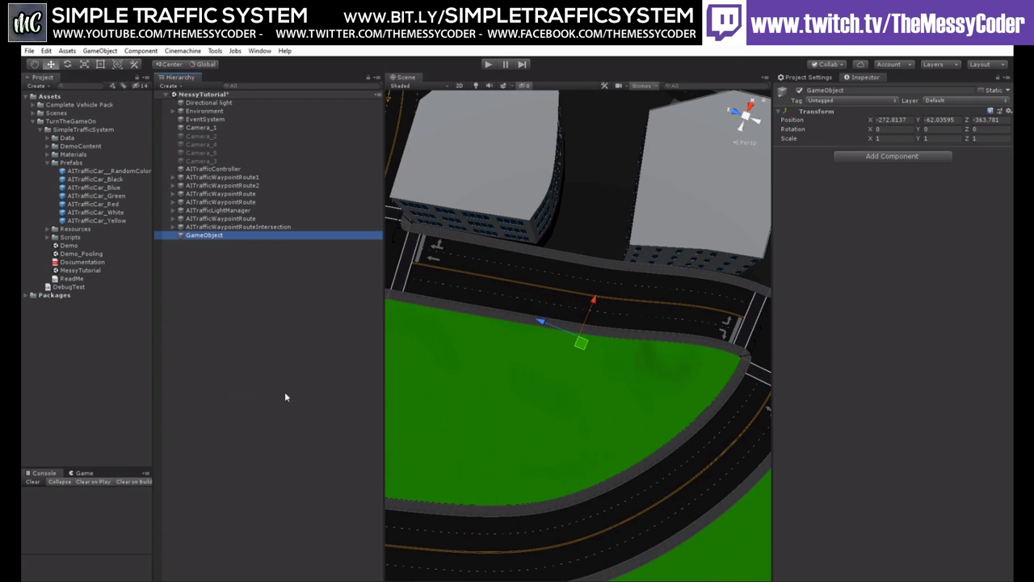
left_click(1009, 112)
left_click(1009, 112)
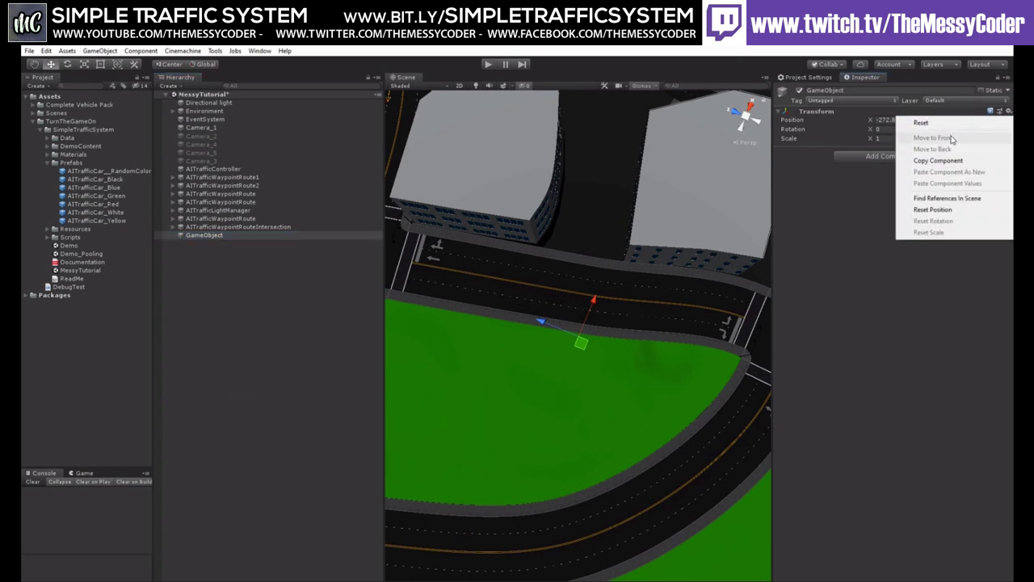
left_click(921, 122)
left_click(825, 90)
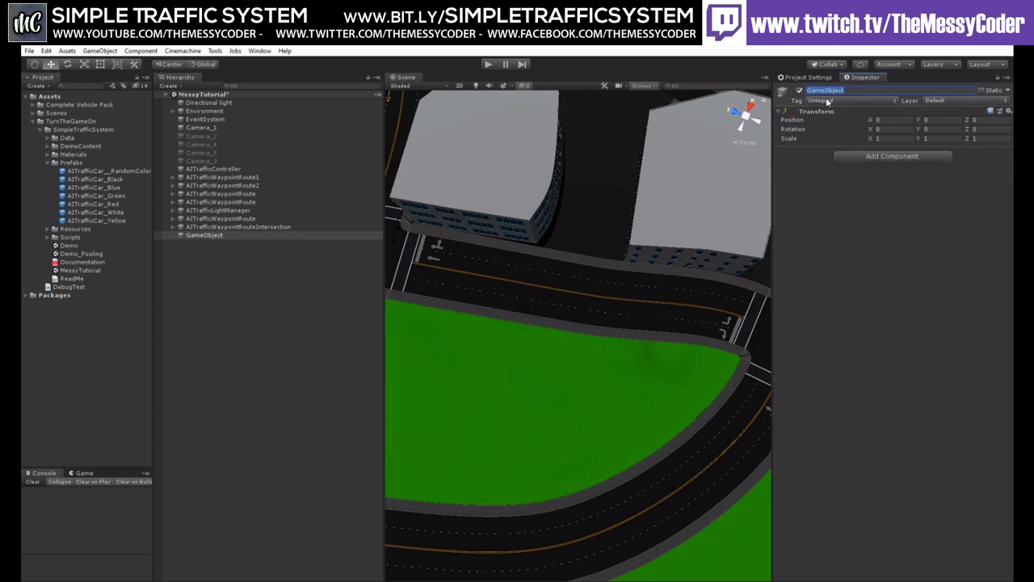
type("WaypointRoutes")
key("Return")
- Parent AITrafficWaypointRoute1, AITrafficWaypointRoute2 and the three AITrafficWaypointRoute objects to WaypointRoutes and collapse it
left_click(252, 177)
left_click(252, 186, "shift")
left_click(250, 202, "shift")
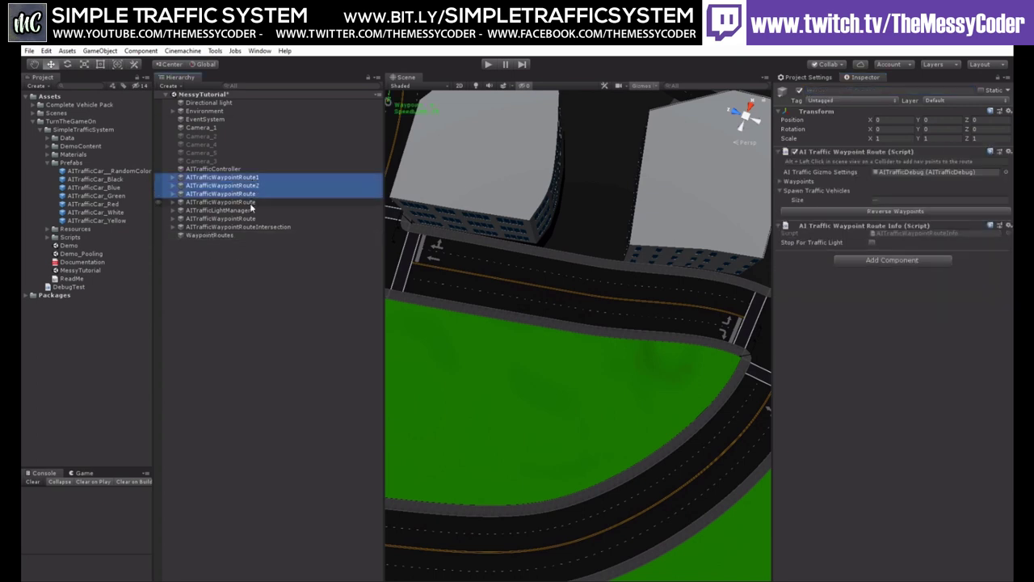
left_click(252, 218, "ctrl")
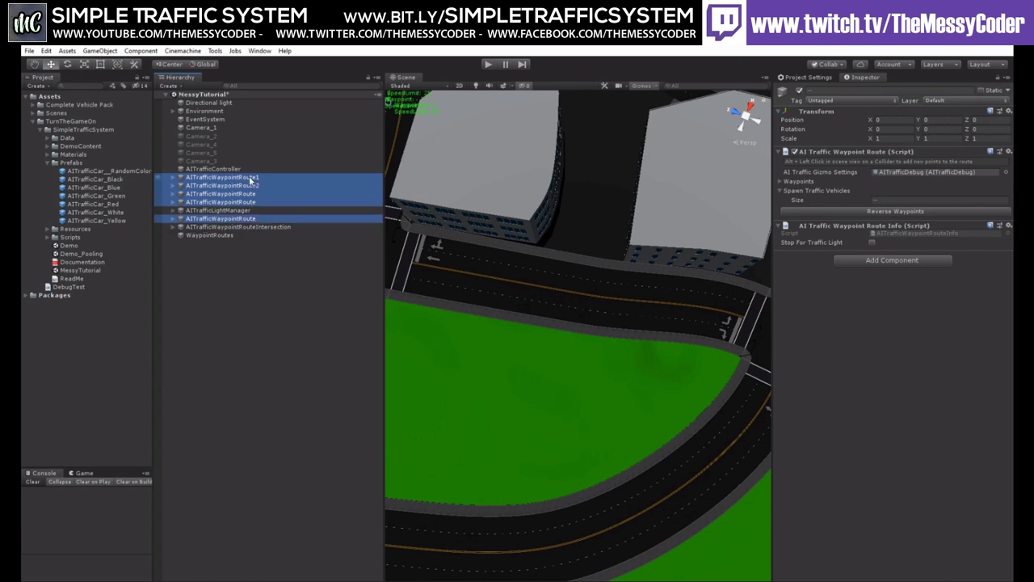
left_click_drag(250, 181, 234, 237)
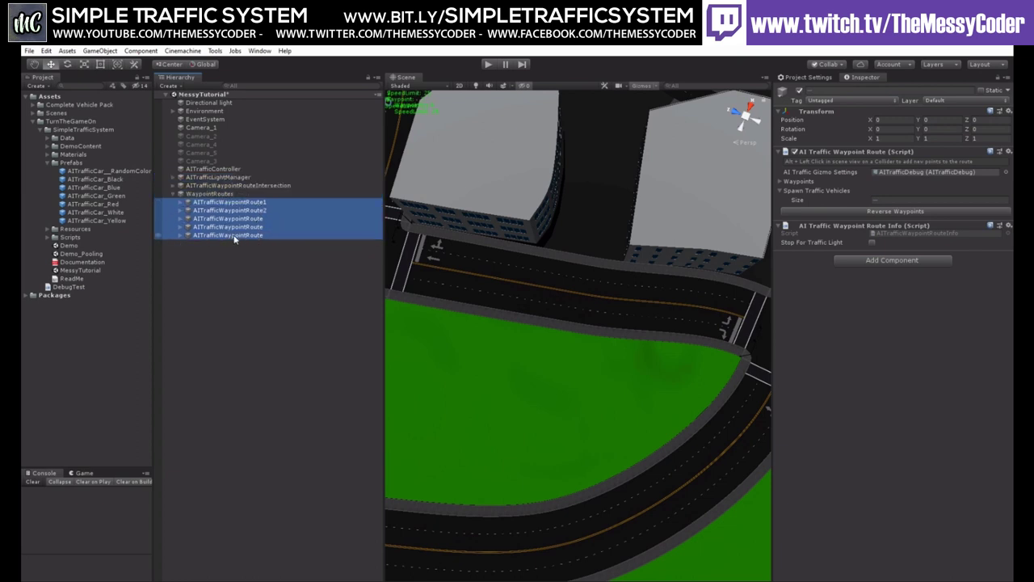
left_click(210, 194)
left_click(173, 195)
left_click(203, 226)
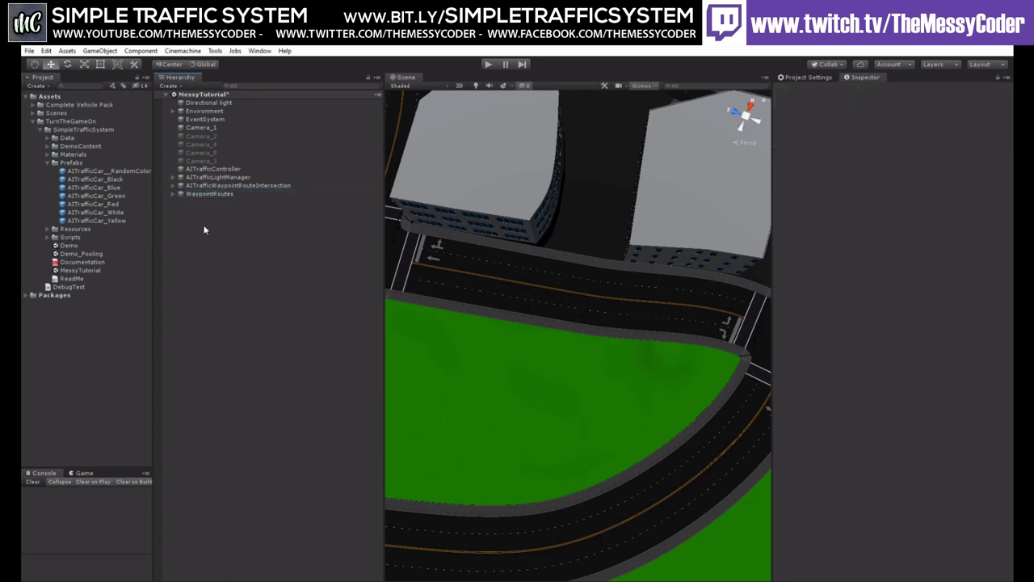
- Create a second empty root object with a reset transform, named WaypointRouteIntersections
right_click(208, 218)
left_click(253, 316)
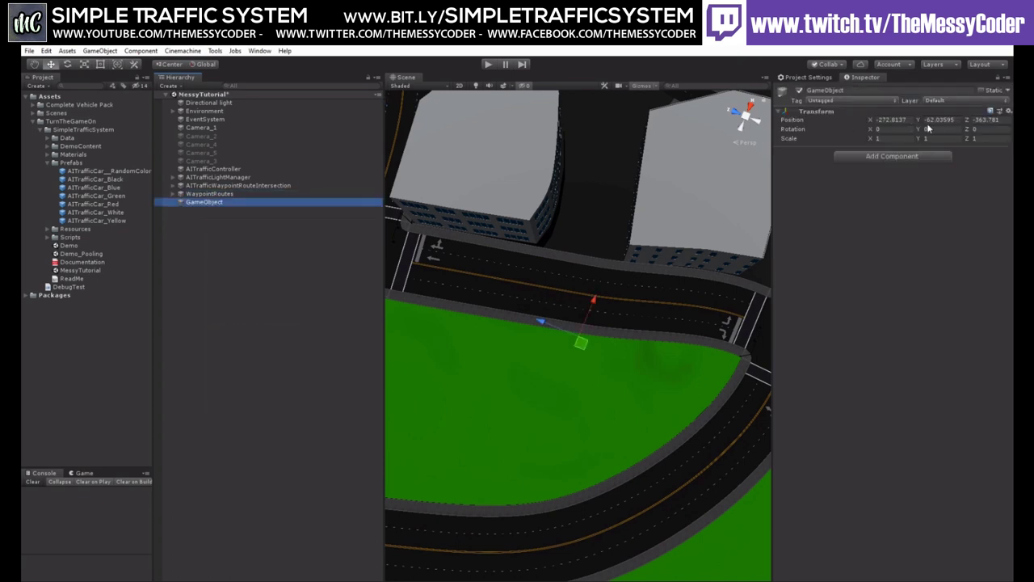
left_click(1008, 111)
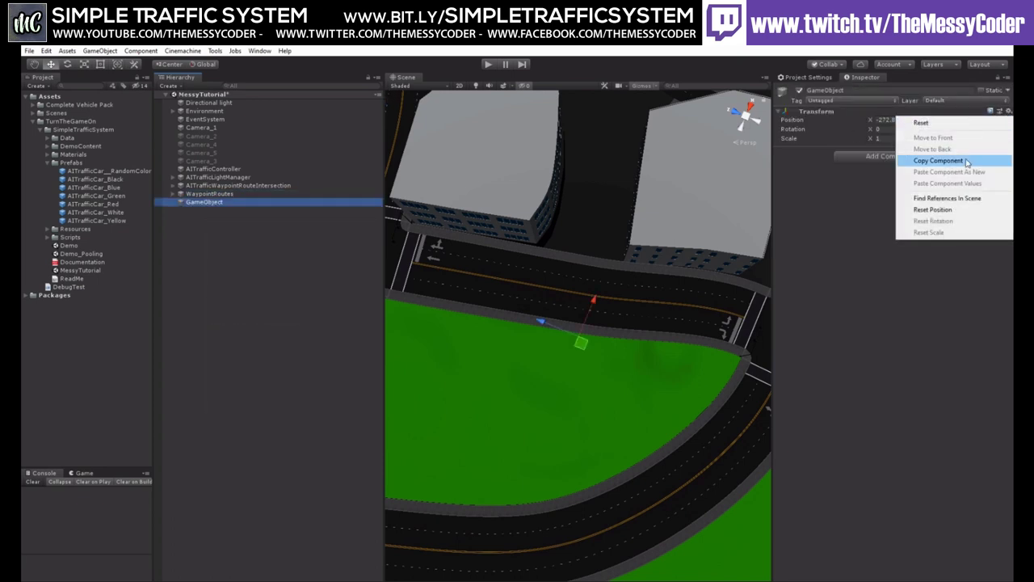
left_click(941, 123)
left_click(891, 94)
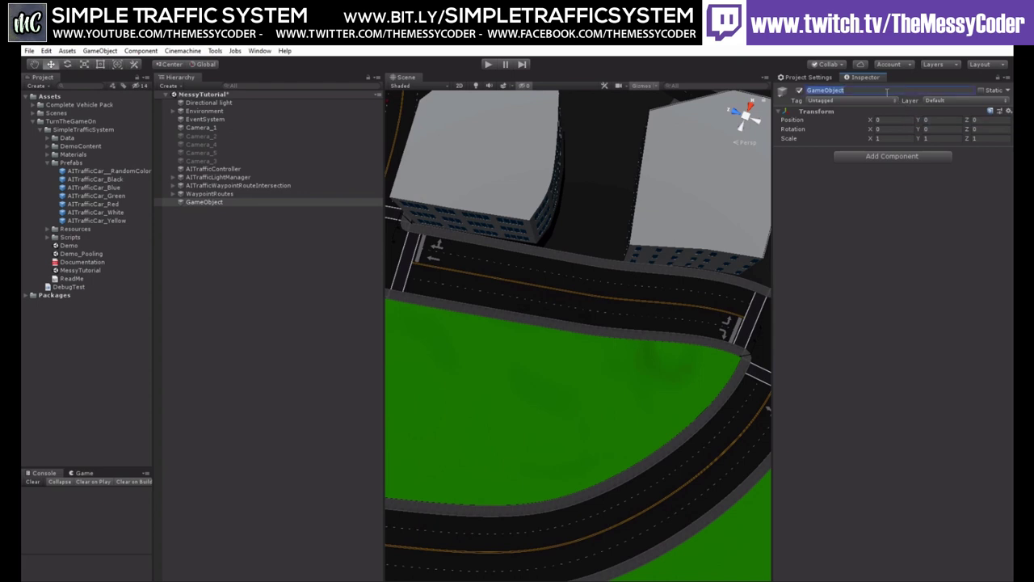
type("WaypointRouteIntersections")
key("Return")
- Parent AITrafficWaypointRouteIntersection to WaypointRouteIntersections, collapse that group and clear the selection
left_click_drag(258, 185, 210, 202)
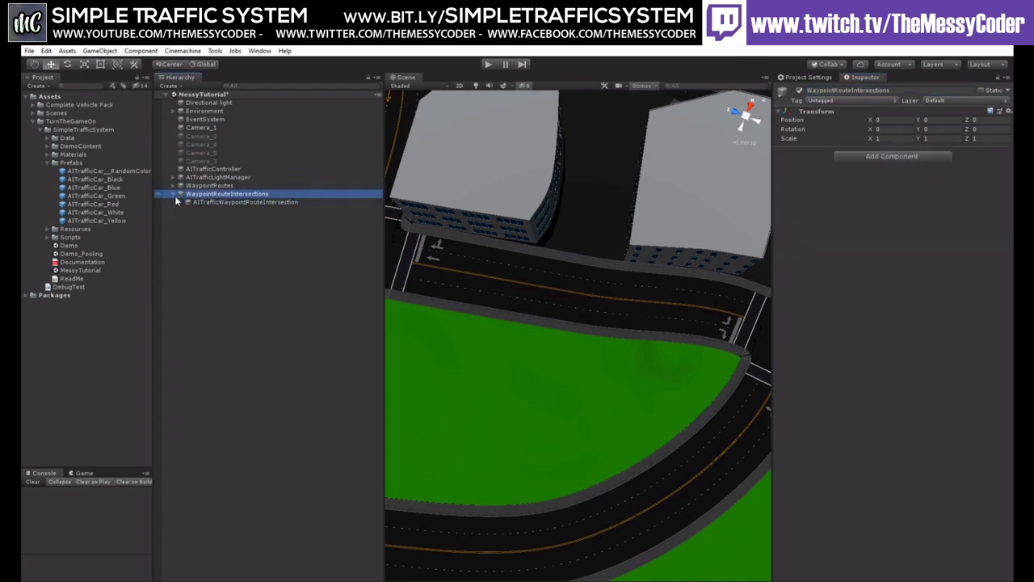
left_click(175, 195)
middle_click_drag(539, 217, 485, 300)
left_click_drag(485, 300, 393, 224, "alt")
middle_click_drag(543, 185, 554, 240)
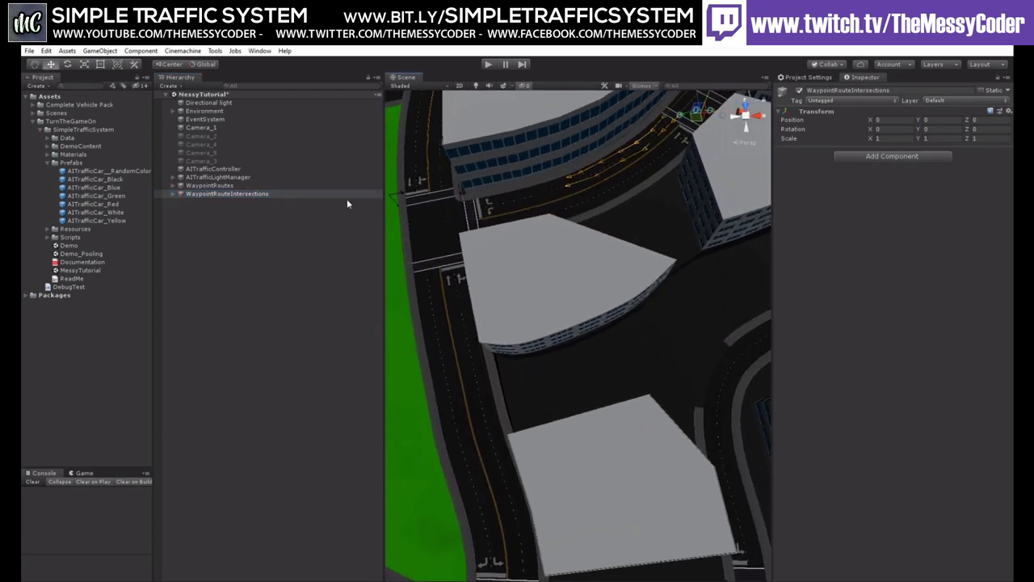
left_click(247, 177)
left_click(232, 216)
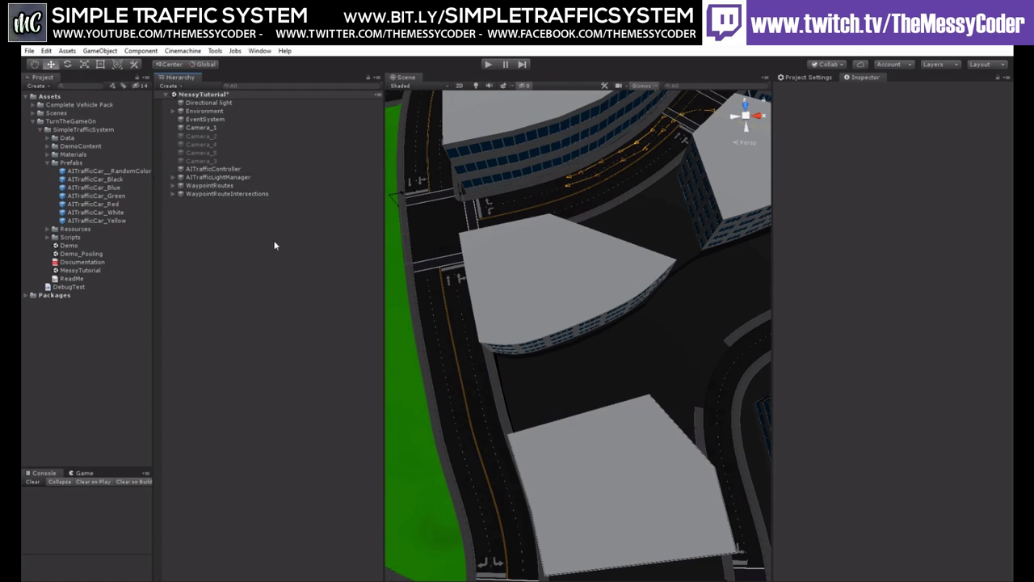
- Examine the finished T-intersection routes and the road without routes that runs beside the green area
right_click_drag(638, 235, 544, 398)
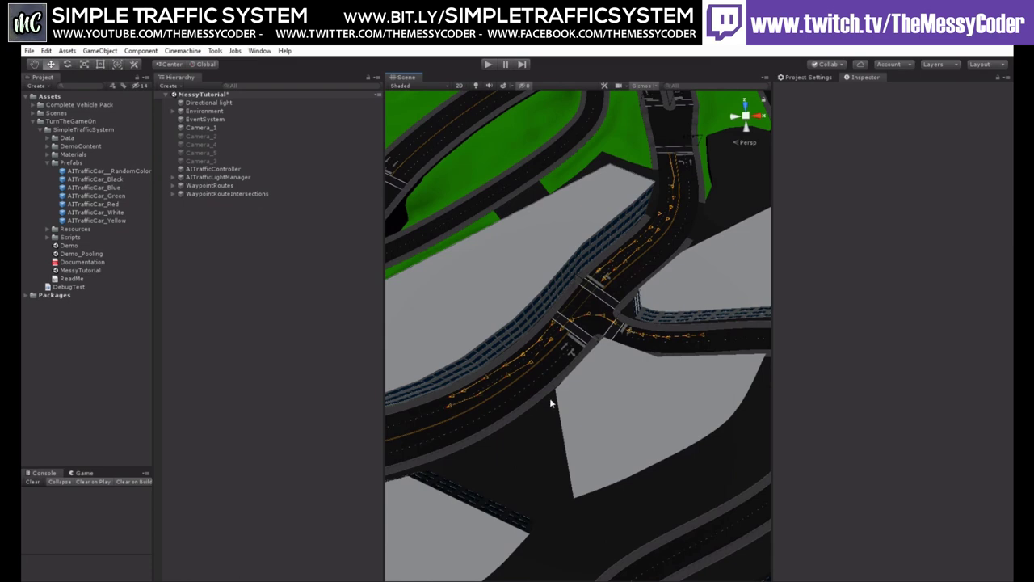
right_click_drag(641, 344, 542, 355)
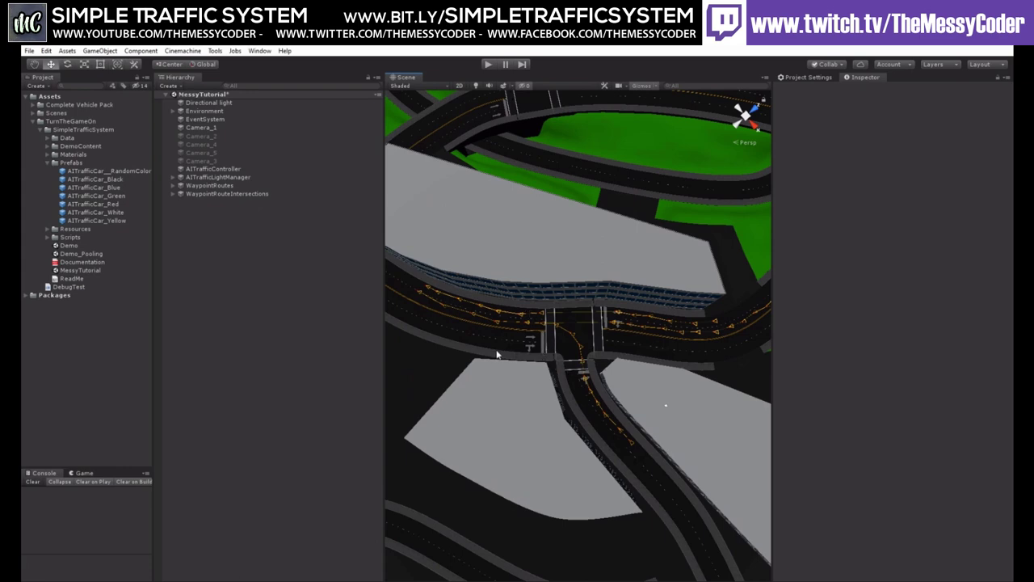
middle_click_drag(497, 354, 471, 374)
right_click_drag(471, 374, 620, 289)
middle_click_drag(565, 418, 578, 360)
left_click_drag(576, 360, 634, 226, "alt")
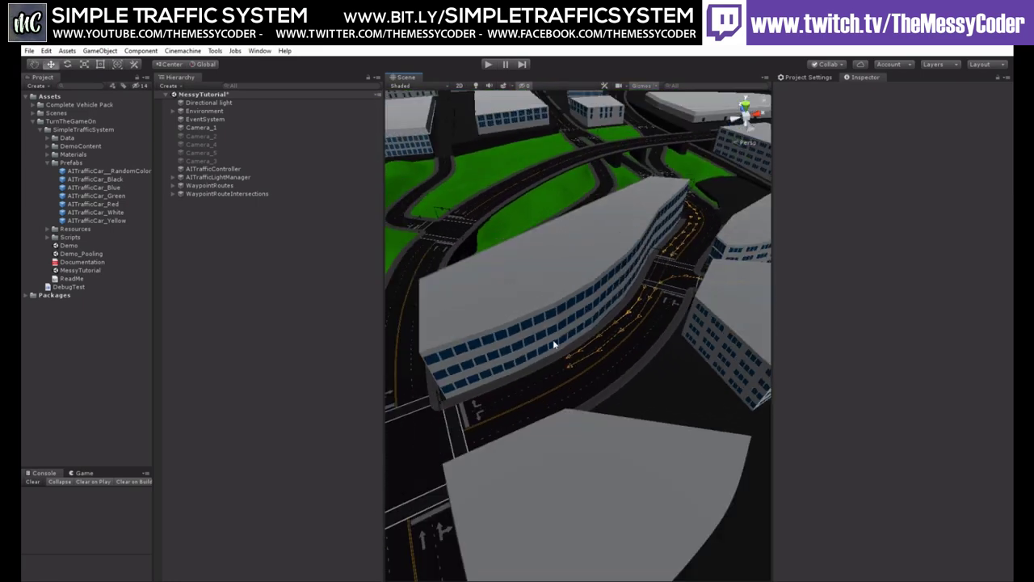
middle_click_drag(553, 344, 598, 265)
left_click_drag(574, 283, 732, 360, "alt")
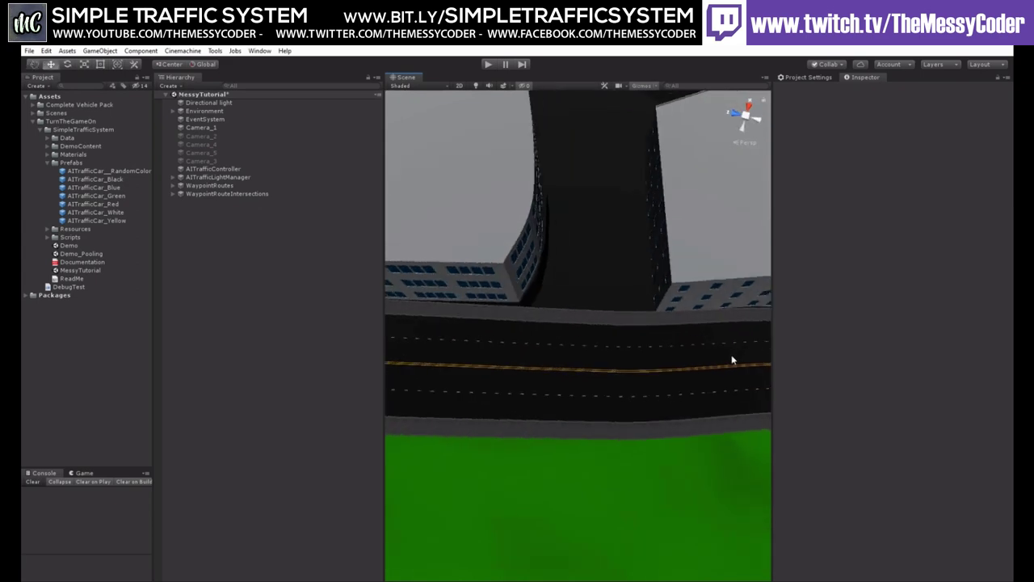
scroll(703, 349, "down", 10)
scroll(702, 350, "up", 5)
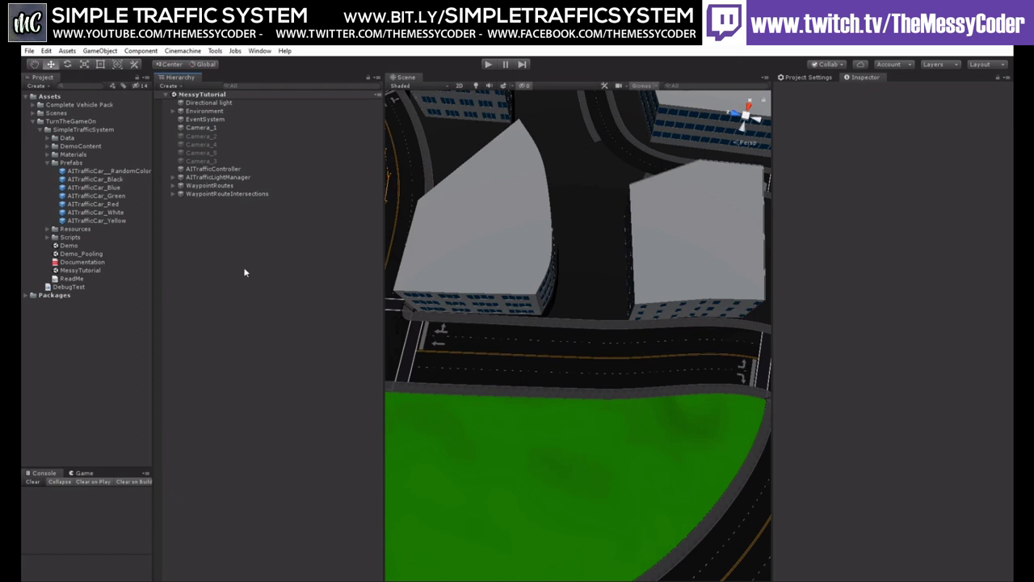
- Add a Simple Traffic System Route Creator to the scene
right_click_drag(578, 411, 522, 394)
right_click_drag(528, 348, 539, 388)
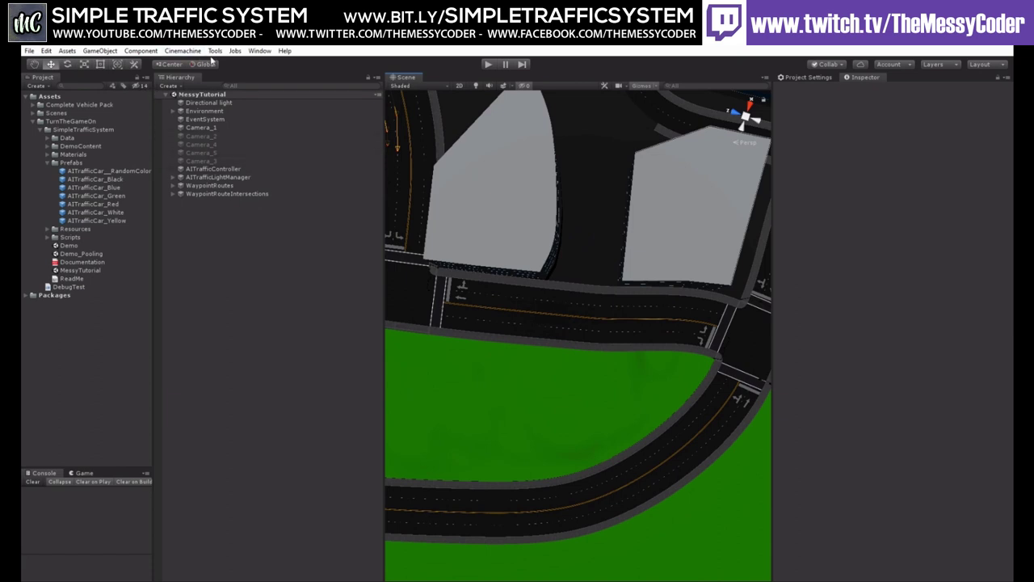
left_click(215, 50)
mouse_move(242, 63)
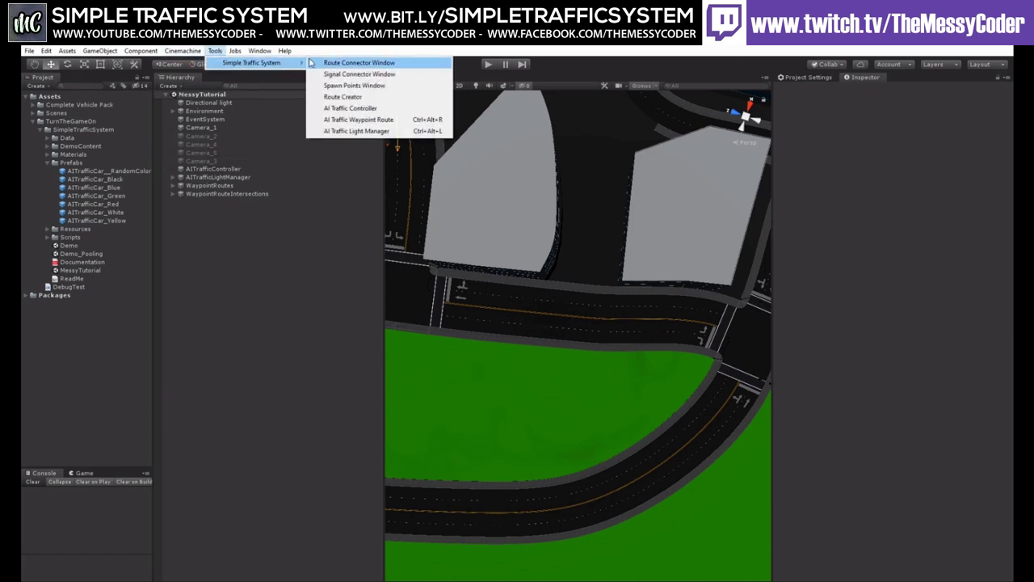
left_click(349, 97)
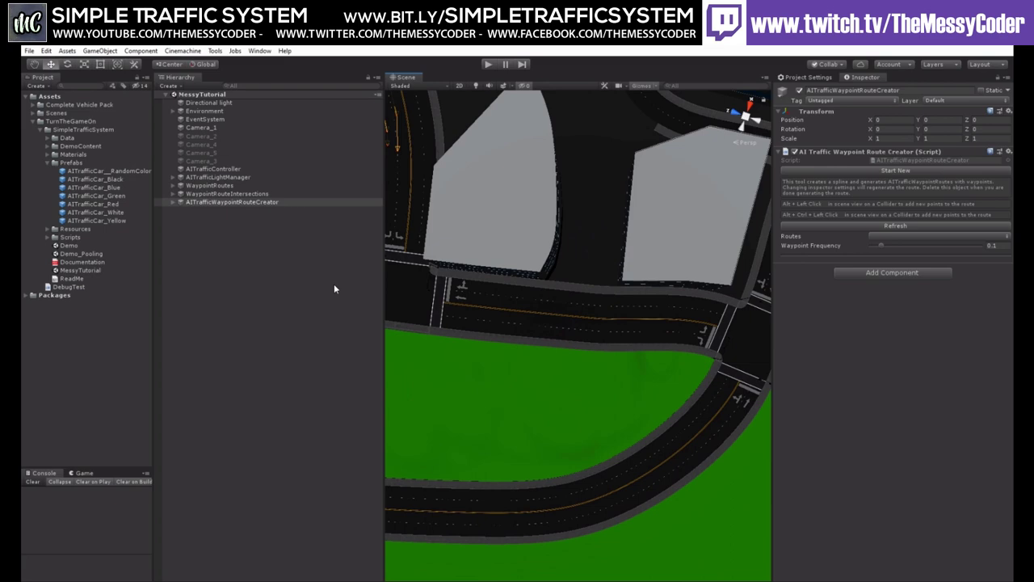
- Examine the route creator's child control points and the road beside the green area between its two intersections
right_click_drag(702, 282, 461, 195)
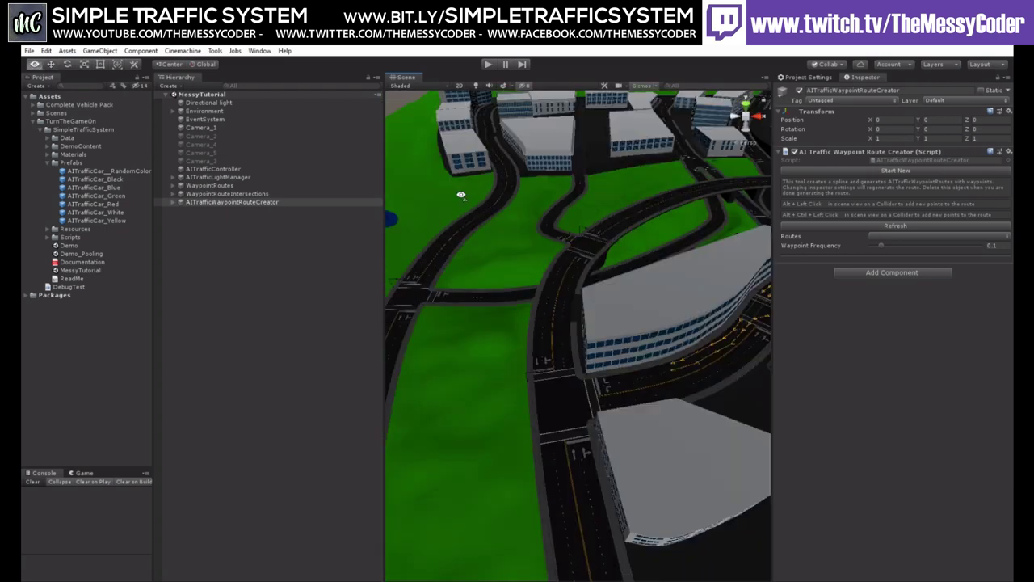
left_click_drag(460, 195, 552, 224, "alt")
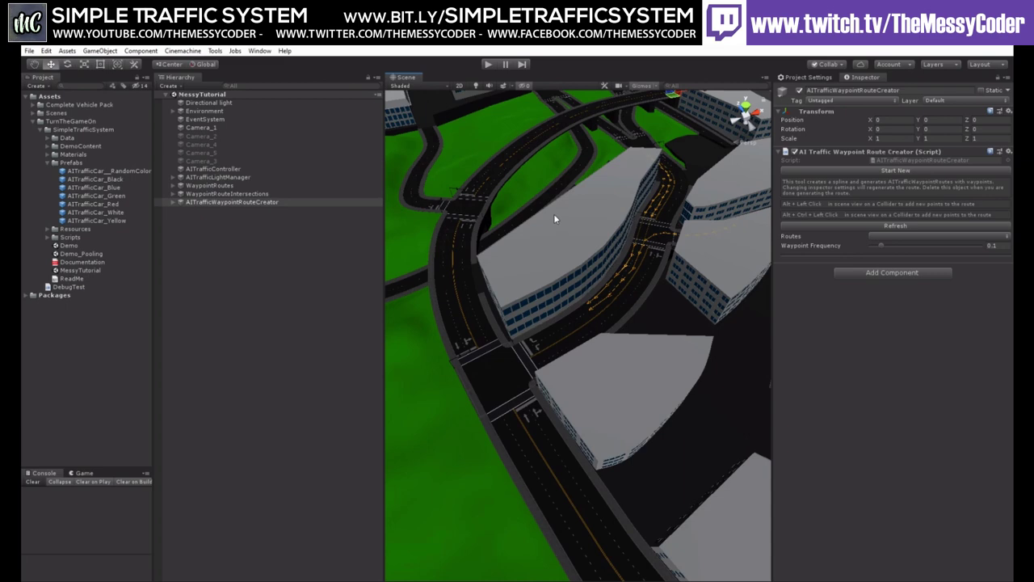
right_click_drag(442, 311, 507, 382)
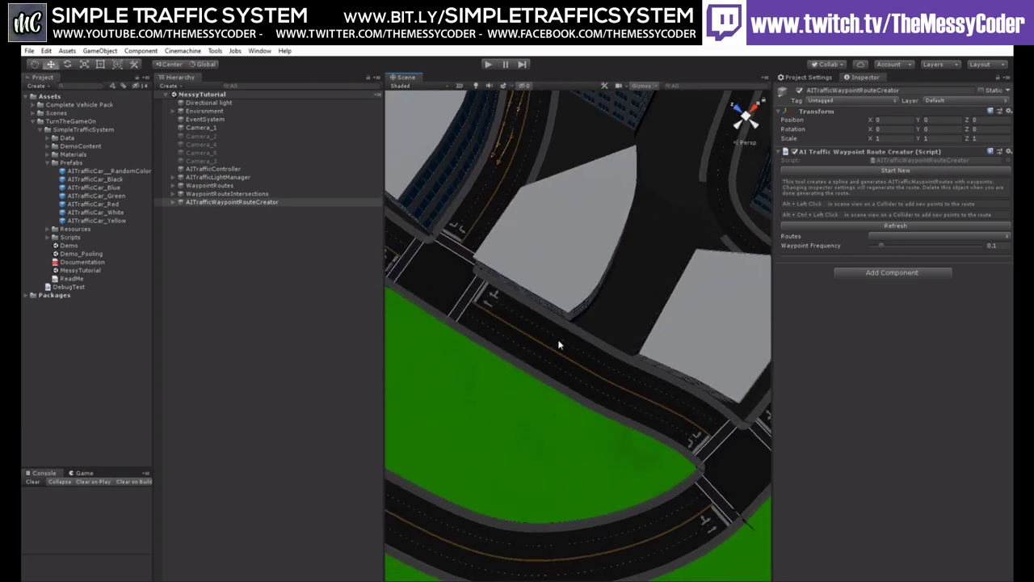
right_click_drag(589, 325, 554, 281)
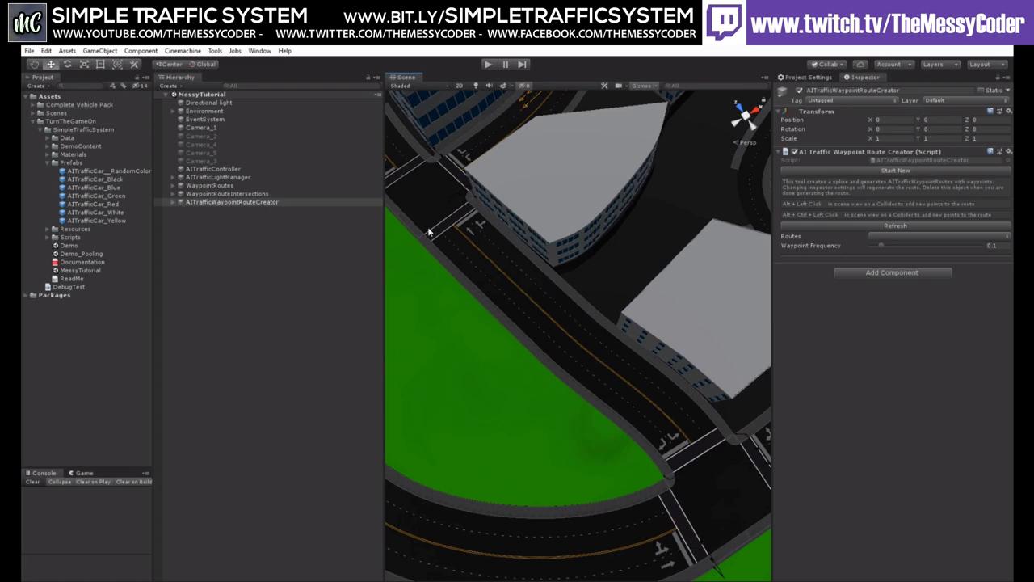
scroll(460, 275, "up", 3)
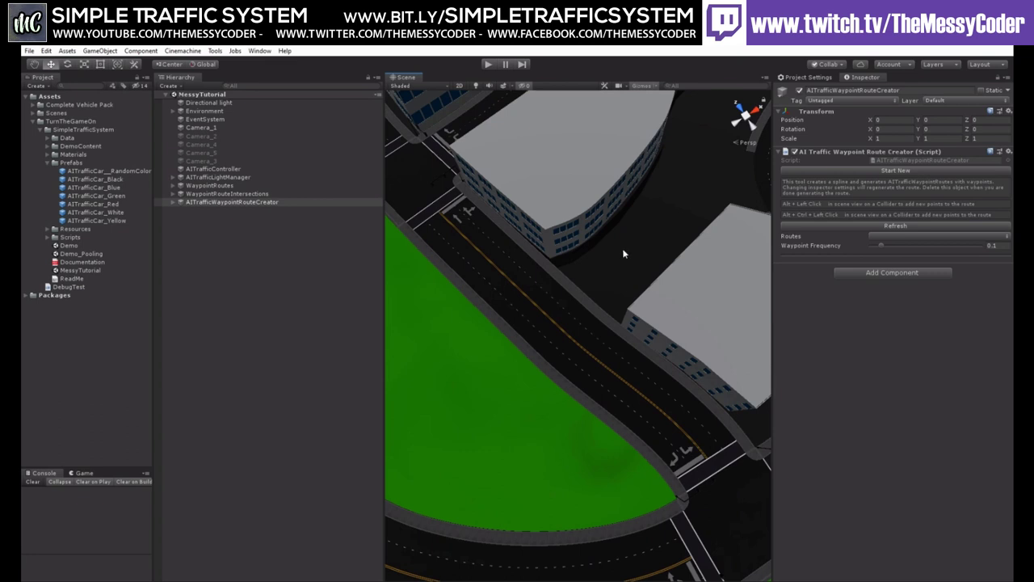
left_click(173, 202)
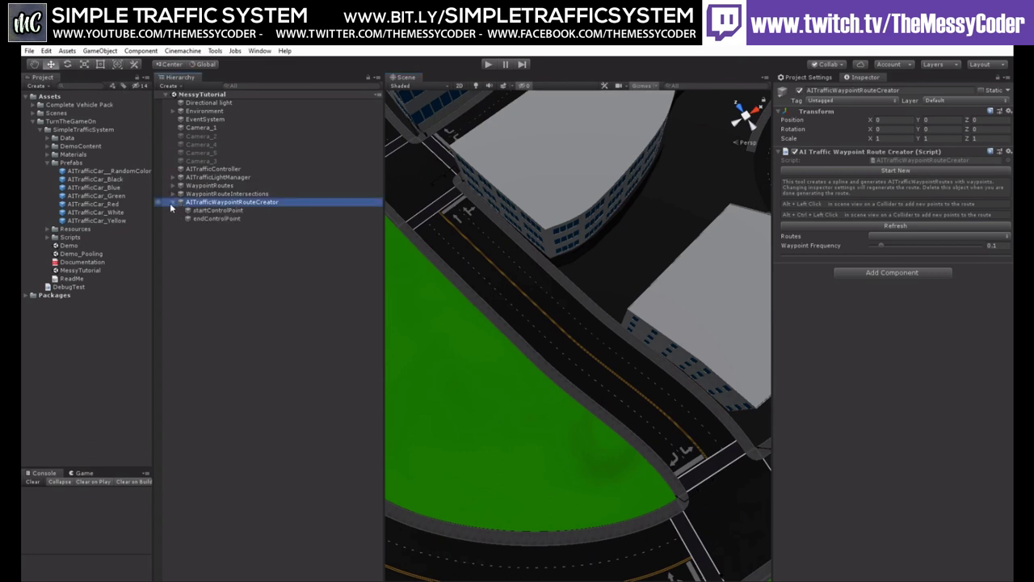
left_click(172, 203)
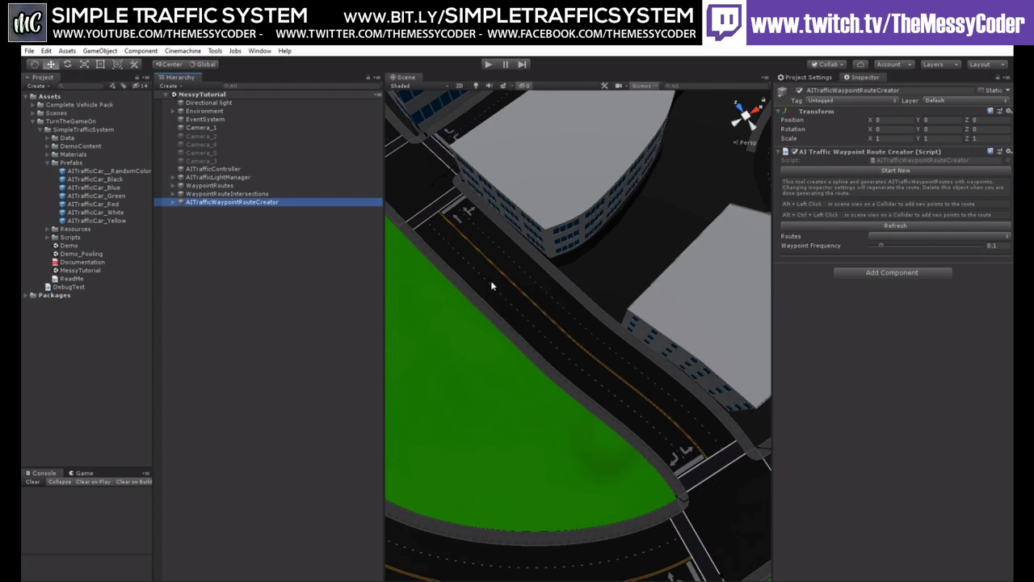
right_click_drag(466, 318, 500, 243)
left_click_drag(500, 242, 474, 259, "alt")
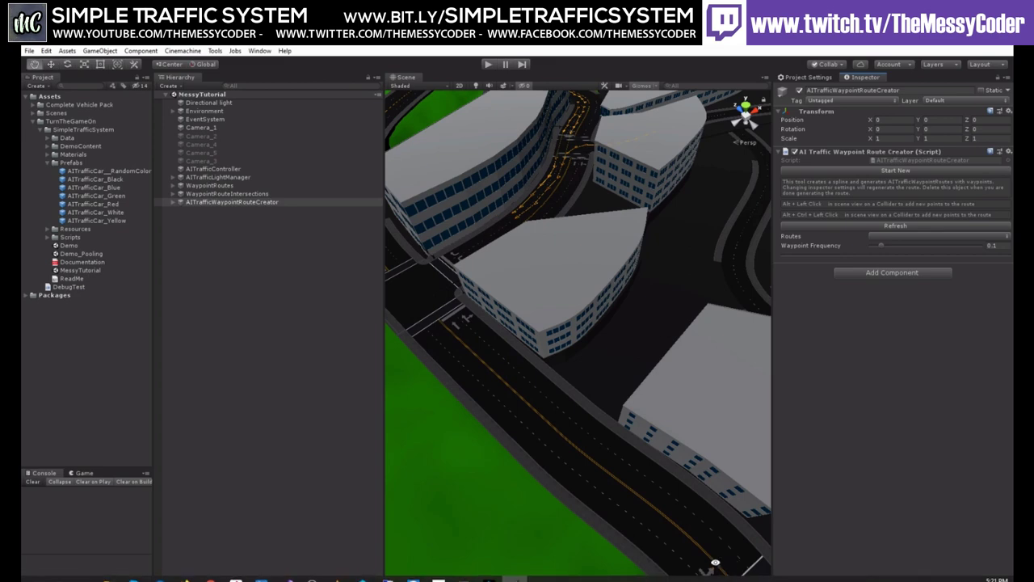
right_click_drag(614, 517, 645, 525)
key("alt")
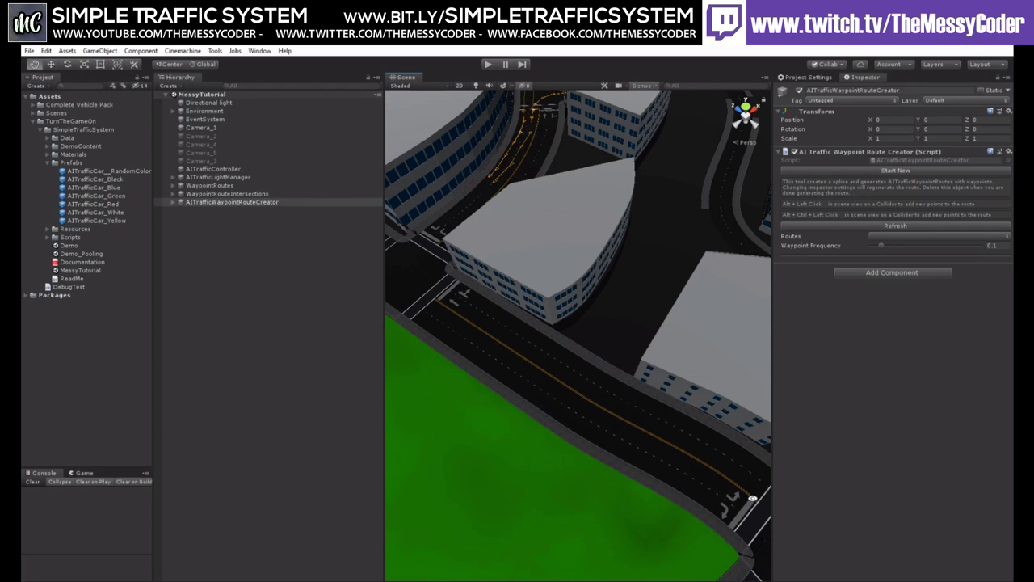
- Place a series of spline control points along the road's centre line from the near intersection's stop line to the far intersection
key("w")
left_click(751, 498, "alt")
left_click(720, 472, "alt")
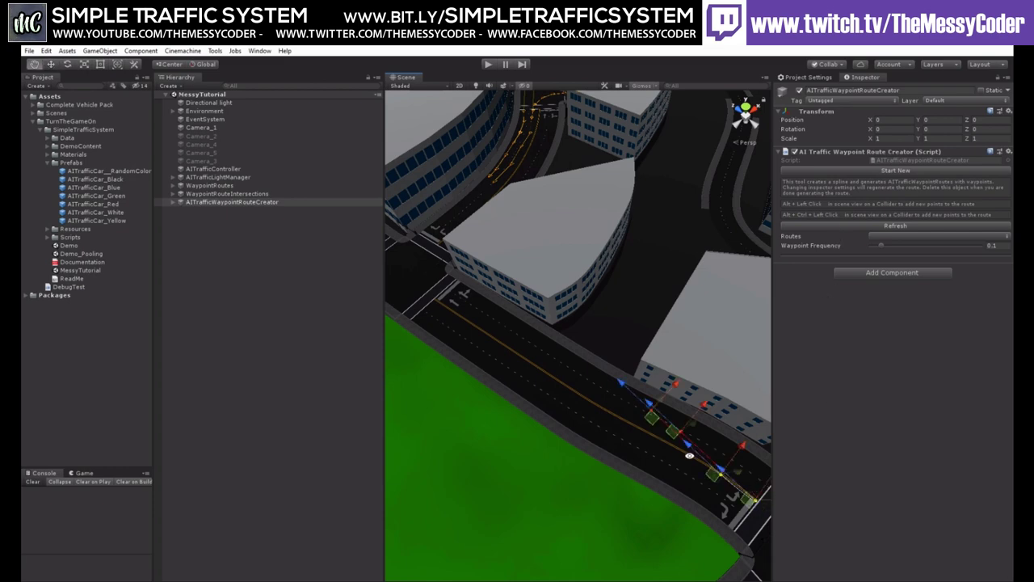
left_click(685, 454, "alt")
left_click(644, 430, "alt")
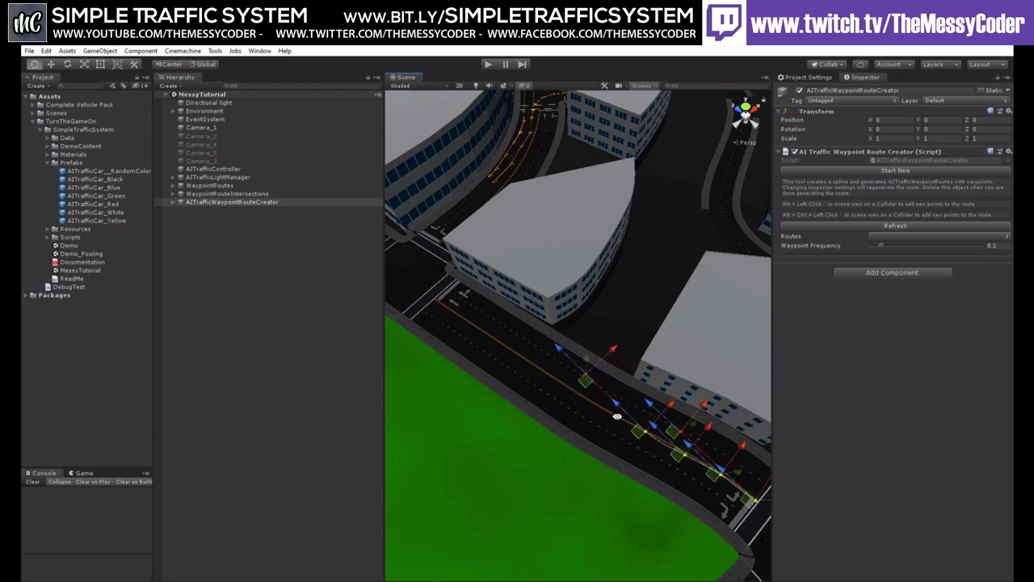
left_click(611, 413, "alt")
left_click(572, 393, "alt")
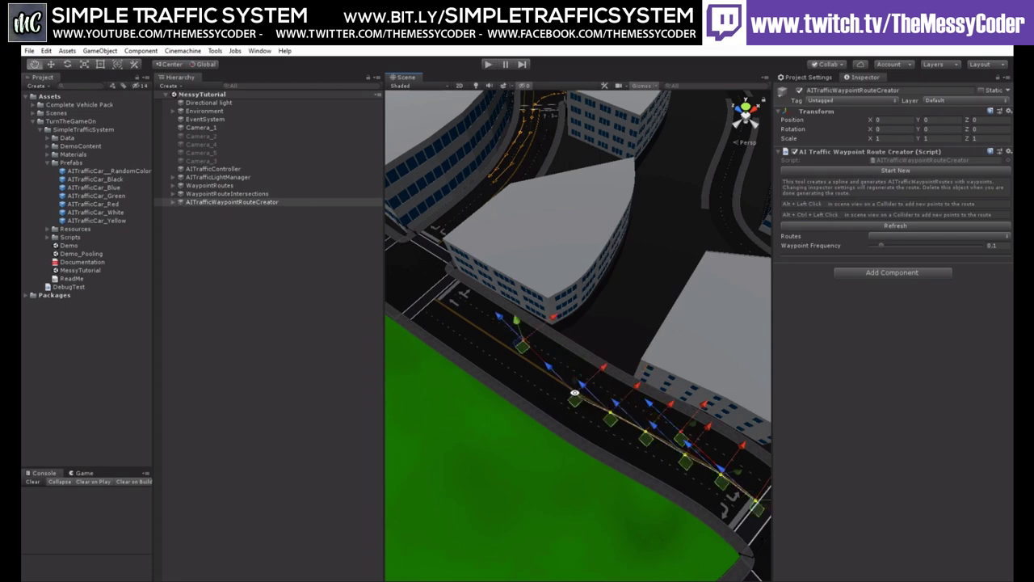
left_click(540, 370, "alt")
left_click(521, 357, "alt")
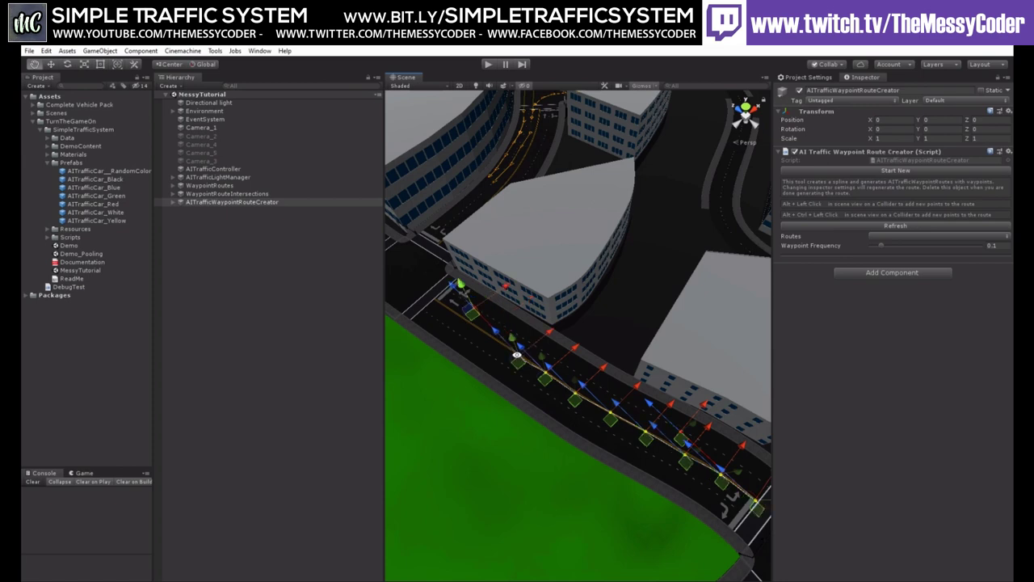
left_click(489, 334, "alt")
left_click(465, 318, "alt")
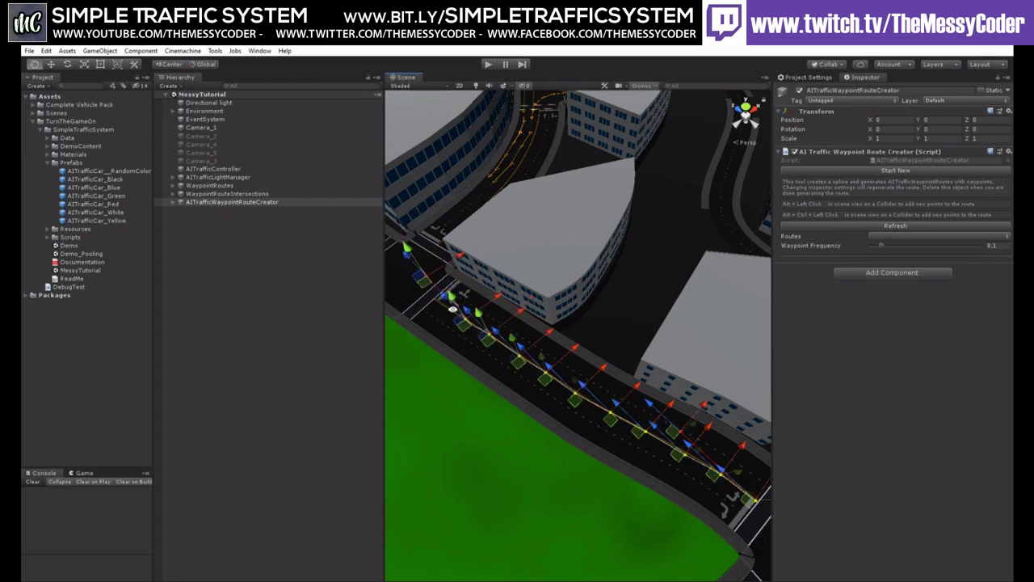
left_click(441, 302, "alt")
- Move the spline's start handle beyond the crosswalk into the intersection, in line with the first point at the stop line
middle_click_drag(675, 491, 598, 425)
scroll(565, 406, "up", 3)
middle_click_drag(477, 343, 533, 388)
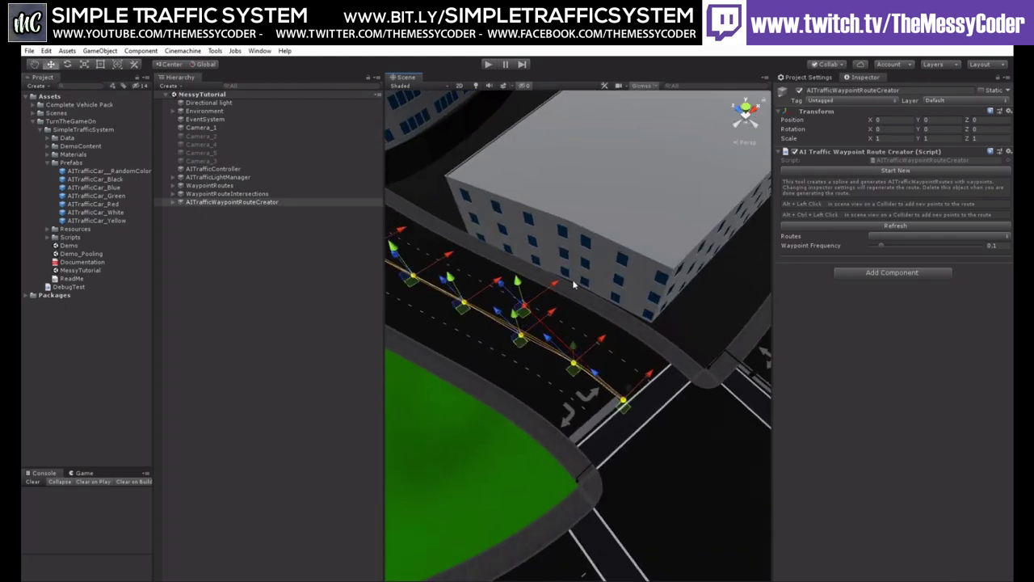
left_click_drag(556, 283, 714, 407)
middle_click_drag(732, 383, 603, 332)
left_click_drag(560, 317, 522, 350)
middle_click_drag(436, 322, 499, 342)
scroll(533, 358, "up", 5)
scroll(509, 346, "down", 5)
right_click_drag(575, 319, 518, 299)
left_click_drag(518, 299, 575, 318, "alt")
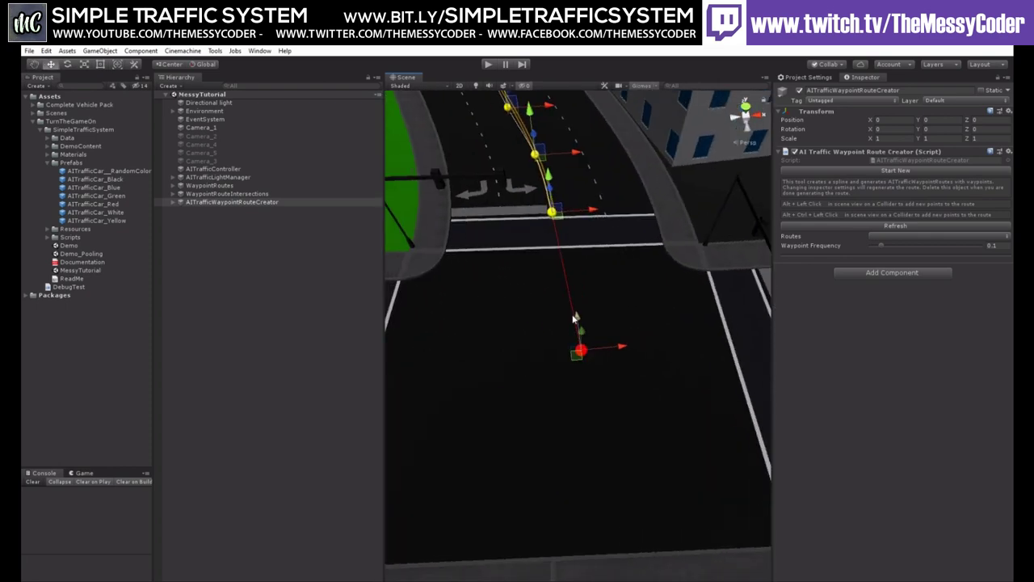
mouse_move(626, 345)
left_mouse_down()
mouse_move(600, 352)
mouse_move(640, 342)
left_mouse_up()
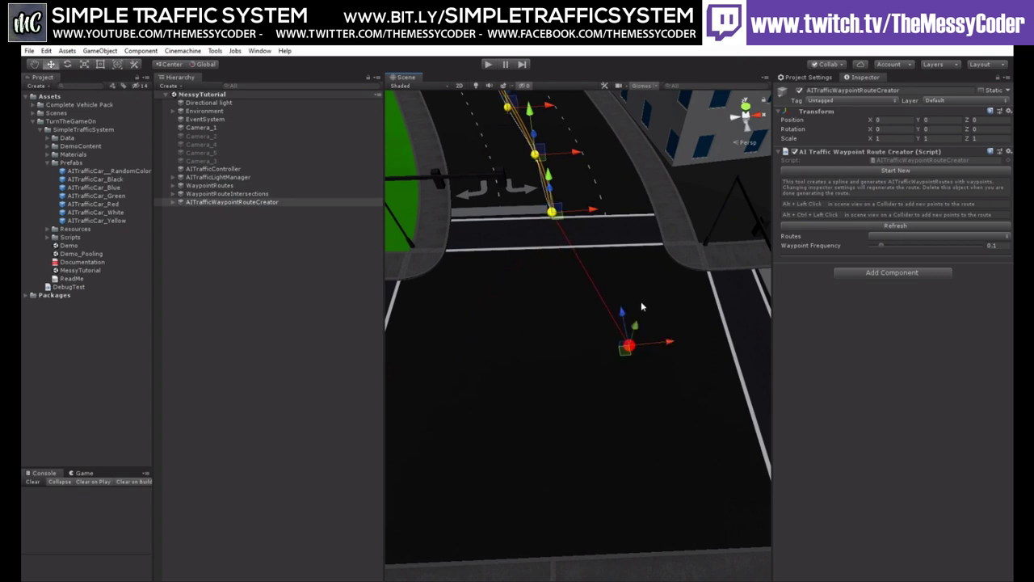
scroll(635, 303, "up", 5)
scroll(633, 307, "down", 5)
right_click_drag(630, 315, 637, 314)
left_click_drag(636, 312, 676, 450, "alt")
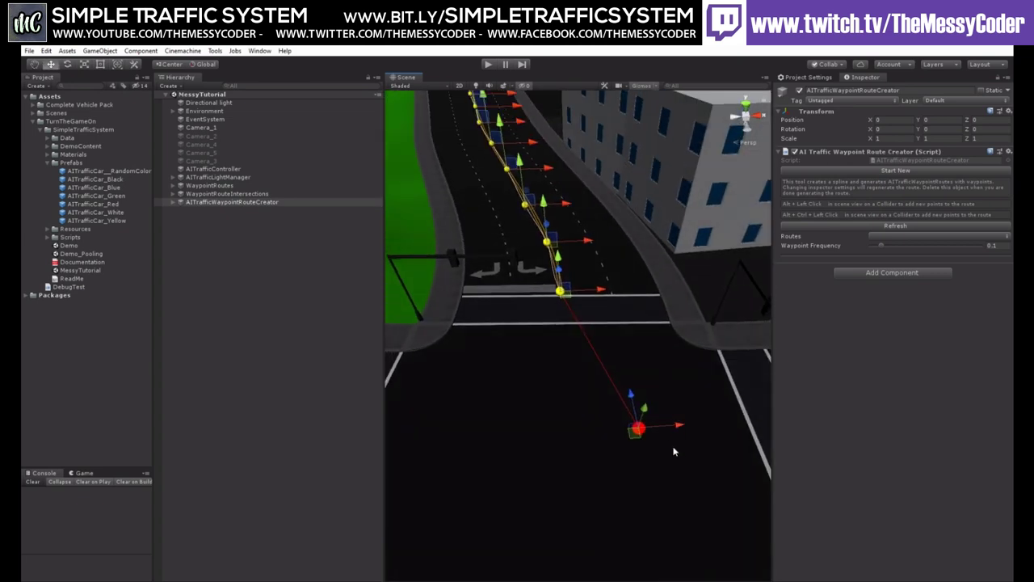
left_click_drag(655, 398, 605, 398)
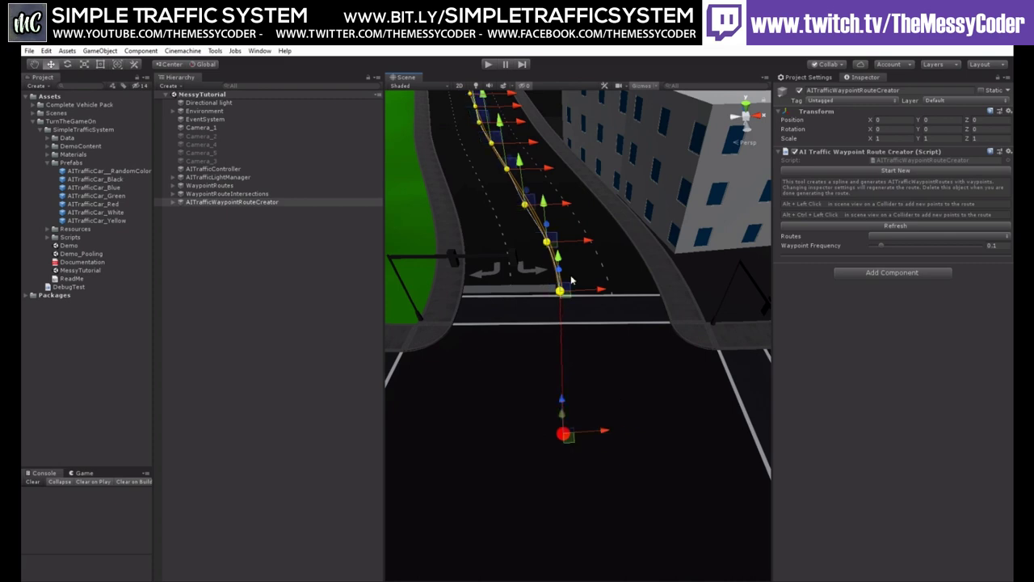
- Check the control points along the road and nudge the spline's end handle sideways in the far intersection
middle_click_drag(572, 279, 575, 336)
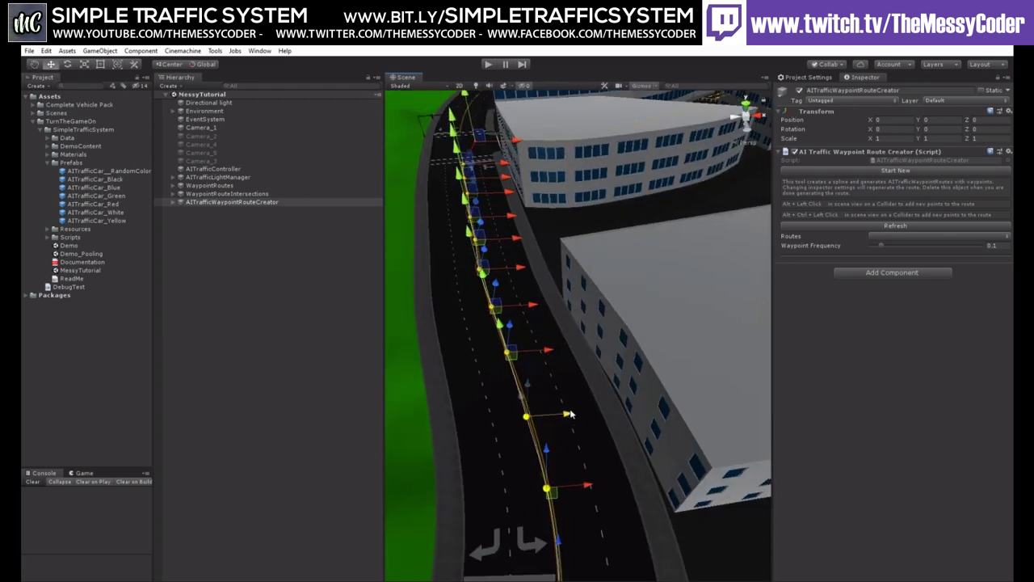
middle_click_drag(573, 412, 566, 473)
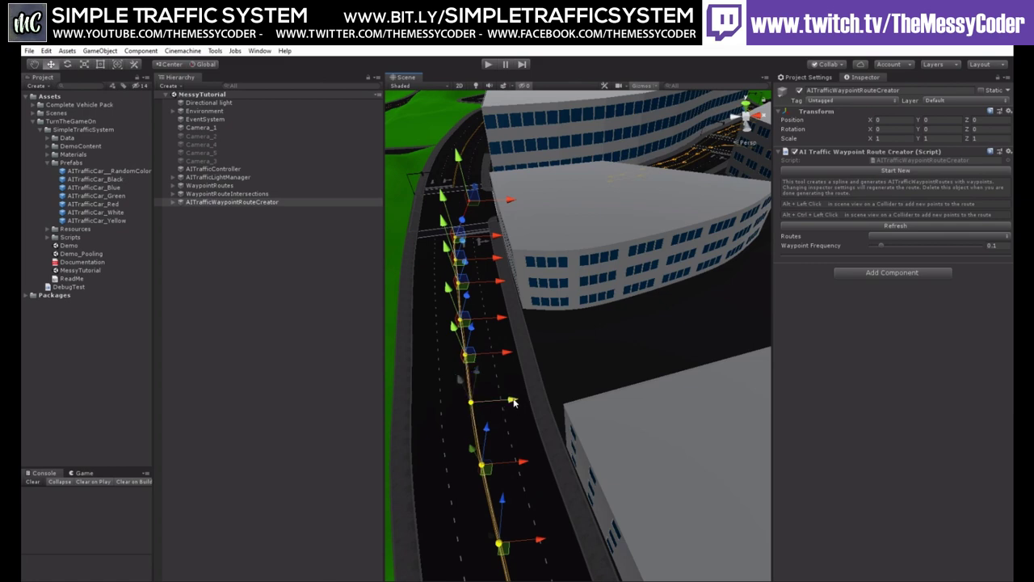
scroll(599, 364, "up", 4)
left_click_drag(586, 289, 567, 289)
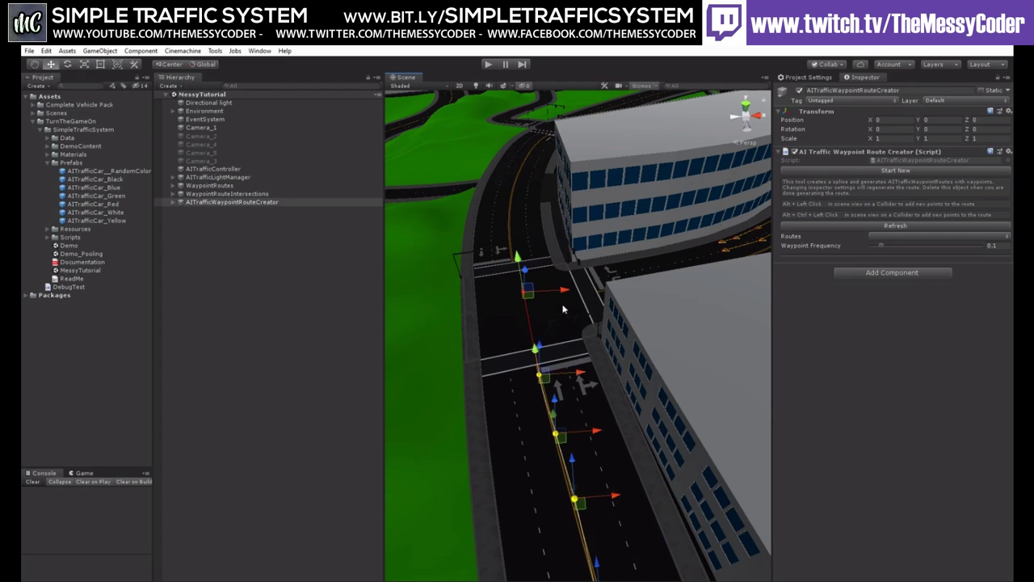
- Set the route creator's Routes to Four and refresh it to generate the routes
left_click(879, 235)
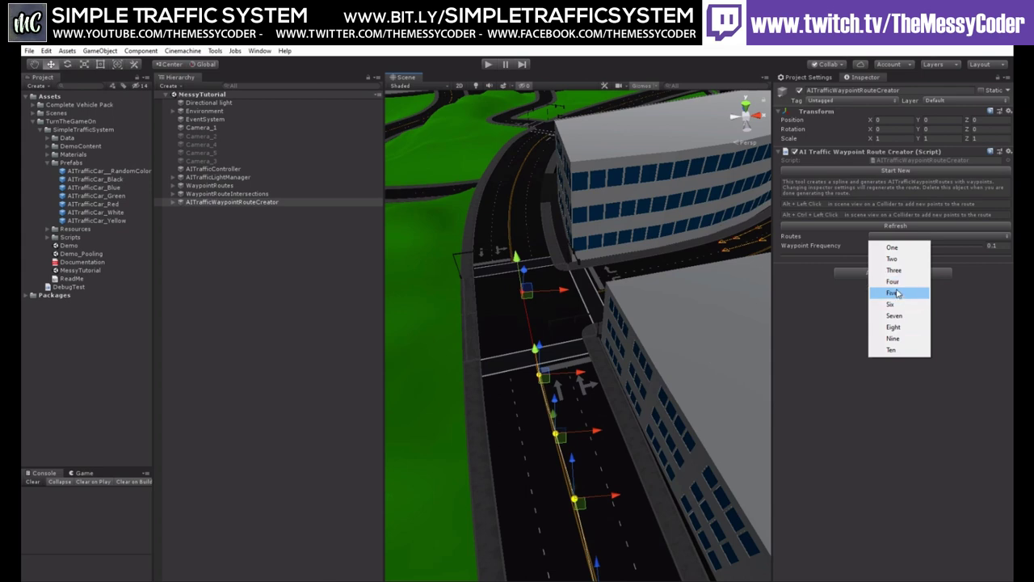
left_click(895, 282)
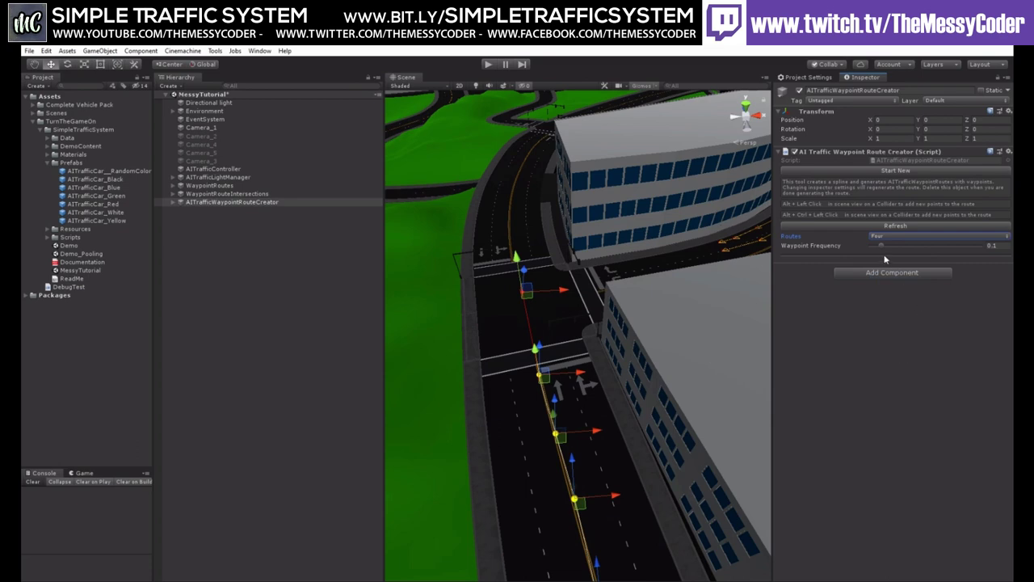
left_click(896, 225)
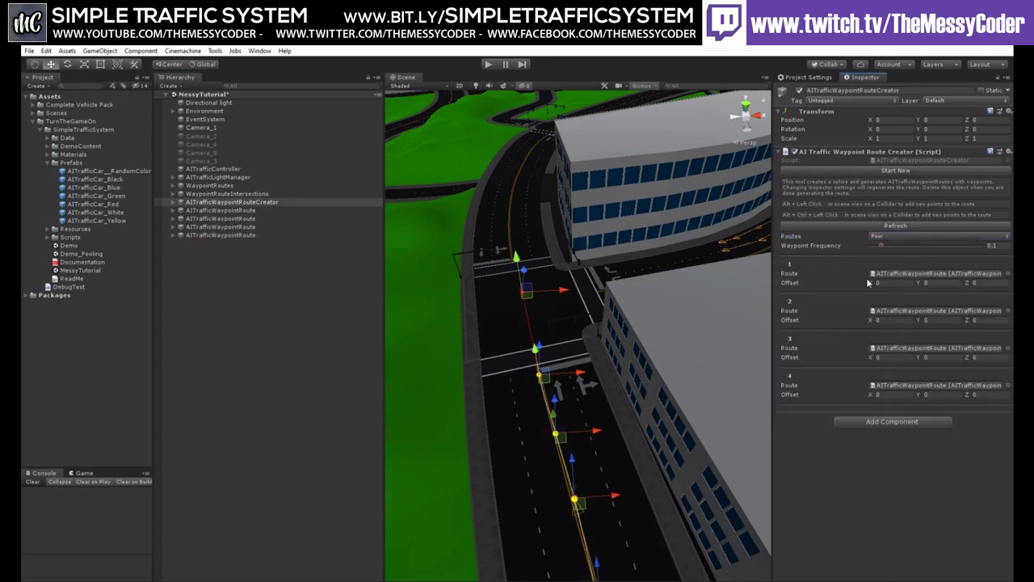
- Locate the scene object assigned to each of the four route entries in turn
left_click(891, 276)
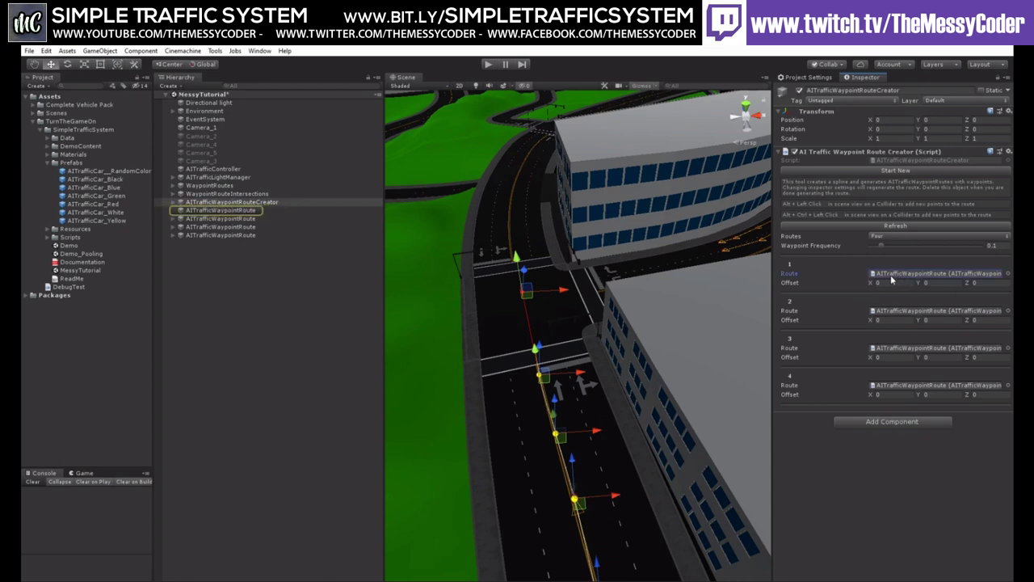
left_click(892, 313)
left_click(892, 348)
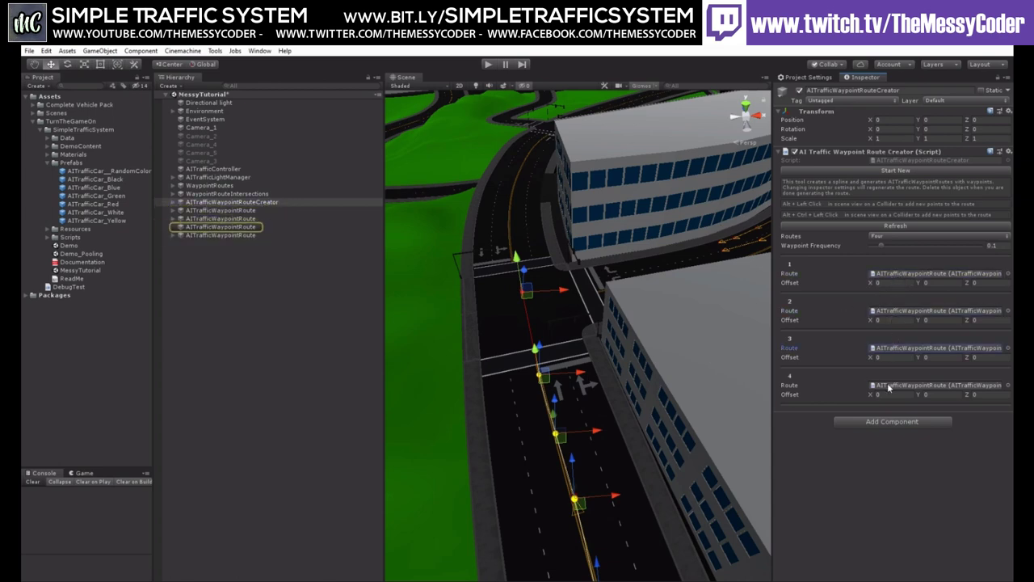
left_click(888, 386)
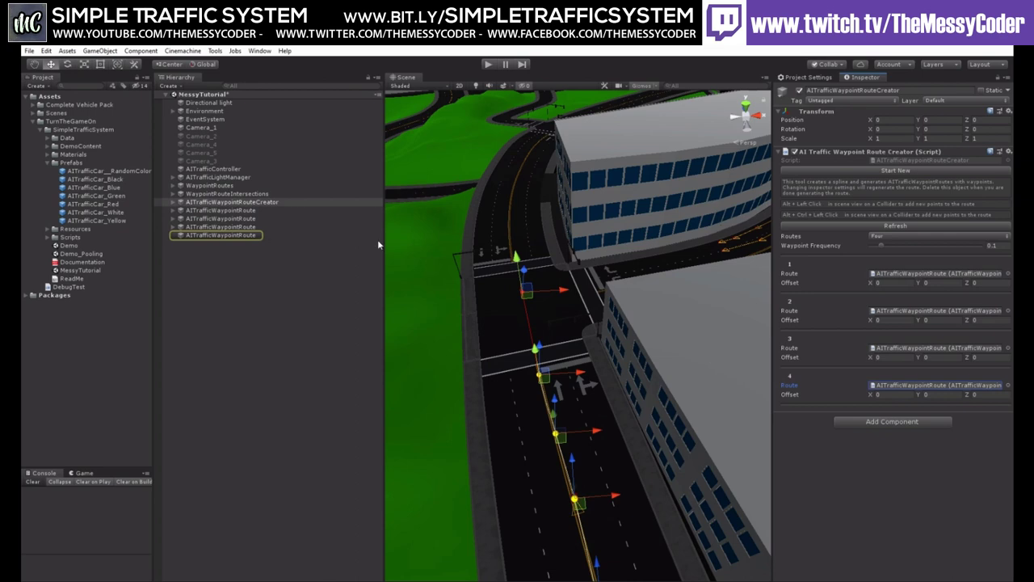
- Set the X offsets of routes 1 to 4 to 8, 3, -3 and -8 and refresh the routes
left_click(883, 282)
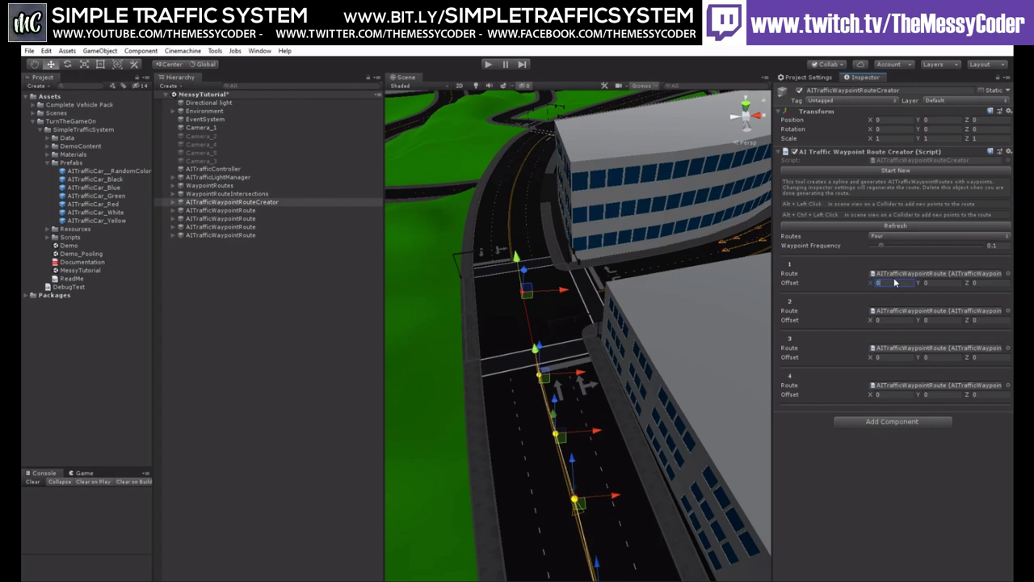
type("8")
key("Tab")
key("Tab")
key("Tab")
key("Tab")
key("Tab")
type("3")
key("Tab")
key("Tab")
key("Tab")
key("Tab")
type("-3")
key("Tab")
key("Tab")
key("Tab")
key("Tab")
type("-")
left_click(891, 229)
- Inspect the four offset routes, pull the spline's end handle back to the far intersection's crosswalk and refresh the routes
left_click_drag(477, 440, 697, 512, "alt")
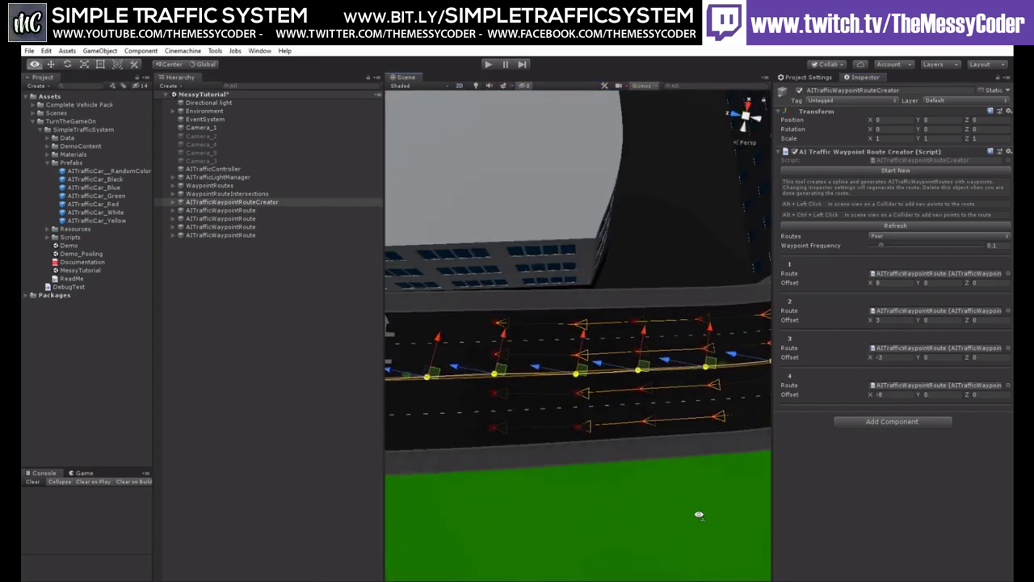
scroll(653, 478, "down", 10)
mouse_move(640, 436)
middle_mouse_down()
mouse_move(538, 420)
mouse_move(642, 420)
middle_mouse_up()
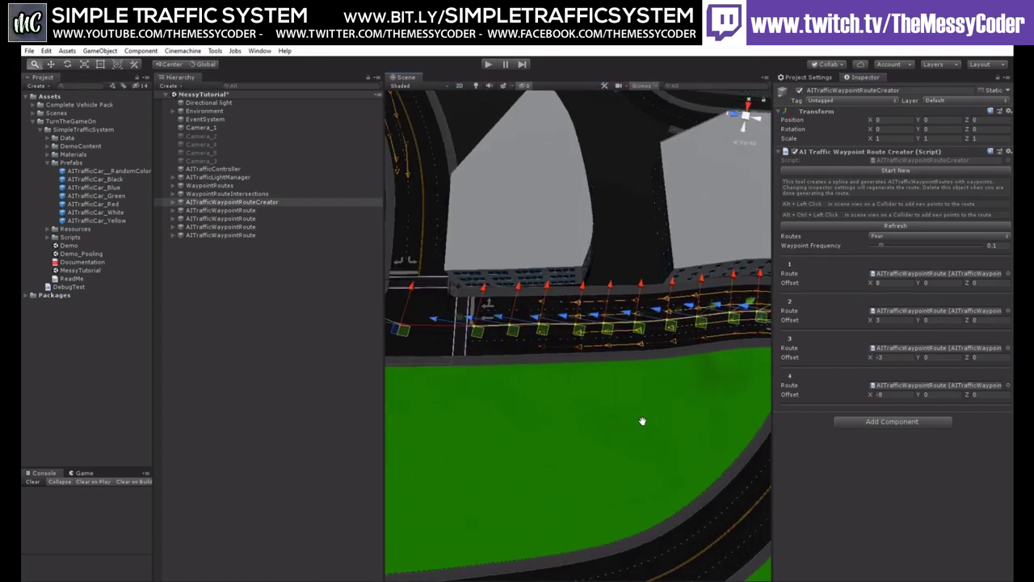
scroll(646, 416, "up", 3)
scroll(583, 403, "up", 6)
right_click_drag(583, 405, 536, 424)
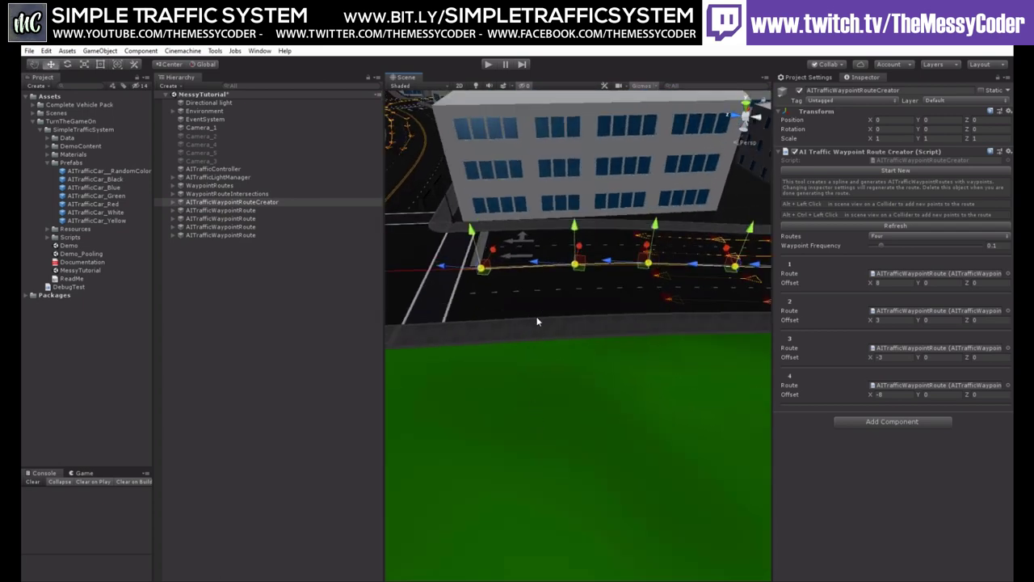
middle_click_drag(538, 321, 556, 327)
scroll(539, 320, "down", 2)
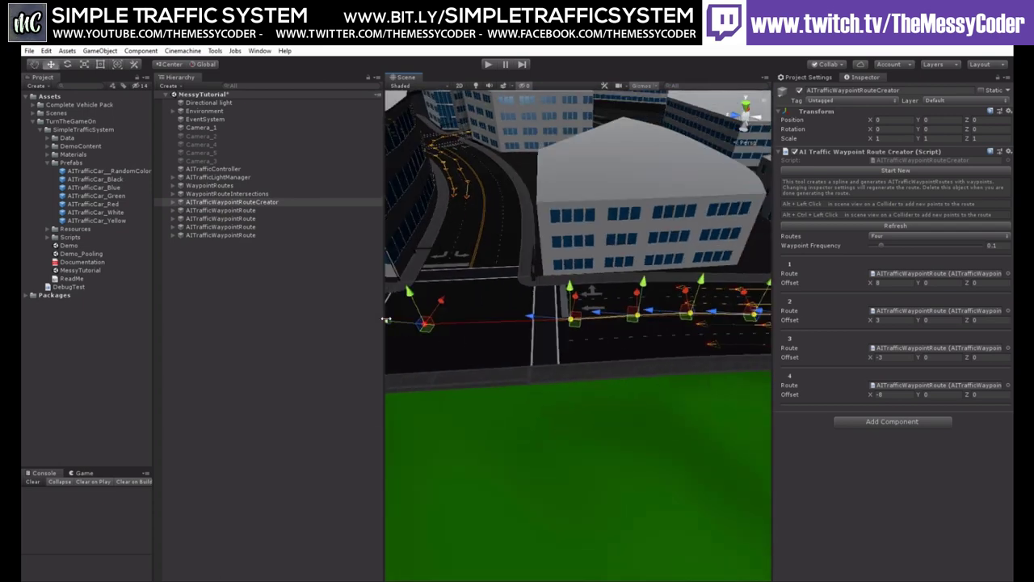
left_click_drag(395, 324, 552, 293)
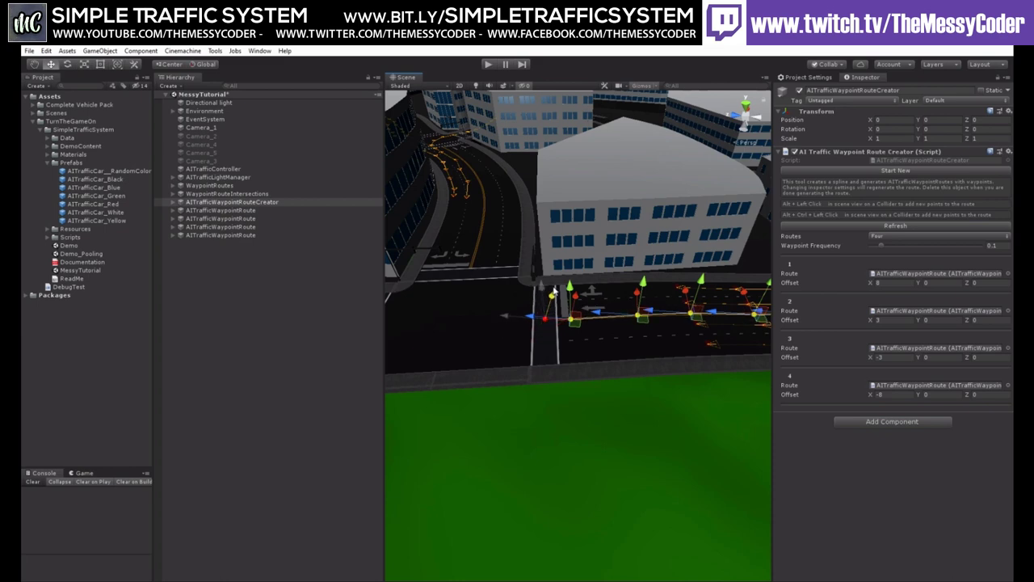
left_click(919, 225)
- Set the Waypoint Frequency to 0.05 and refresh the routes to space the waypoints more closely
scroll(649, 328, "up", 3)
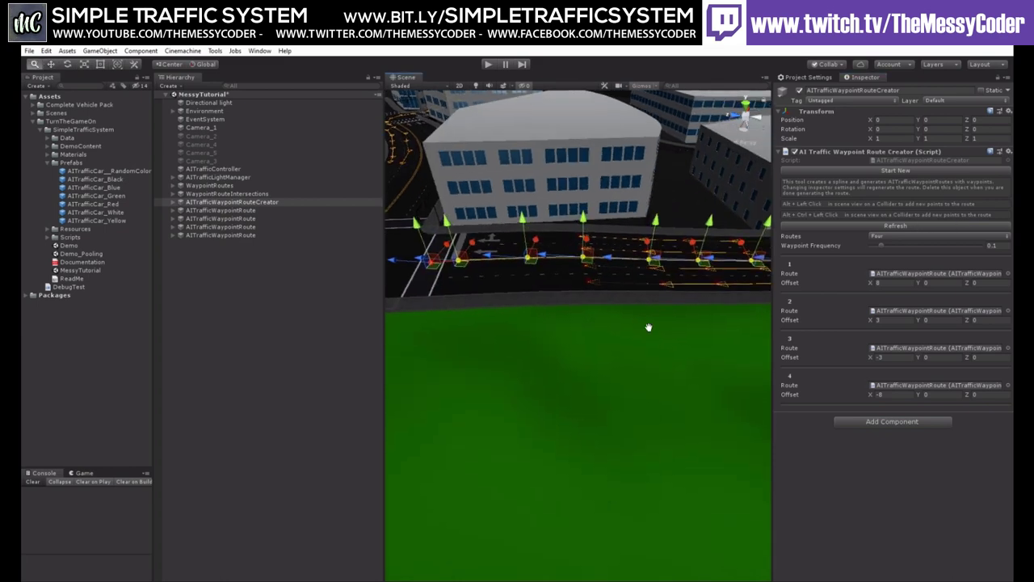
left_click_drag(648, 331, 495, 357, "alt")
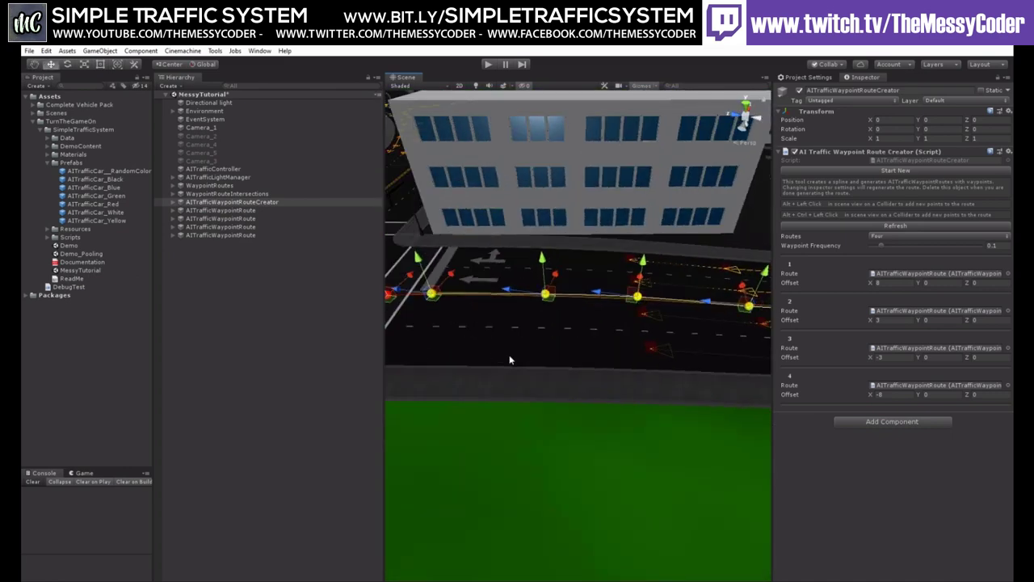
scroll(494, 361, "up", 3)
left_click(999, 245)
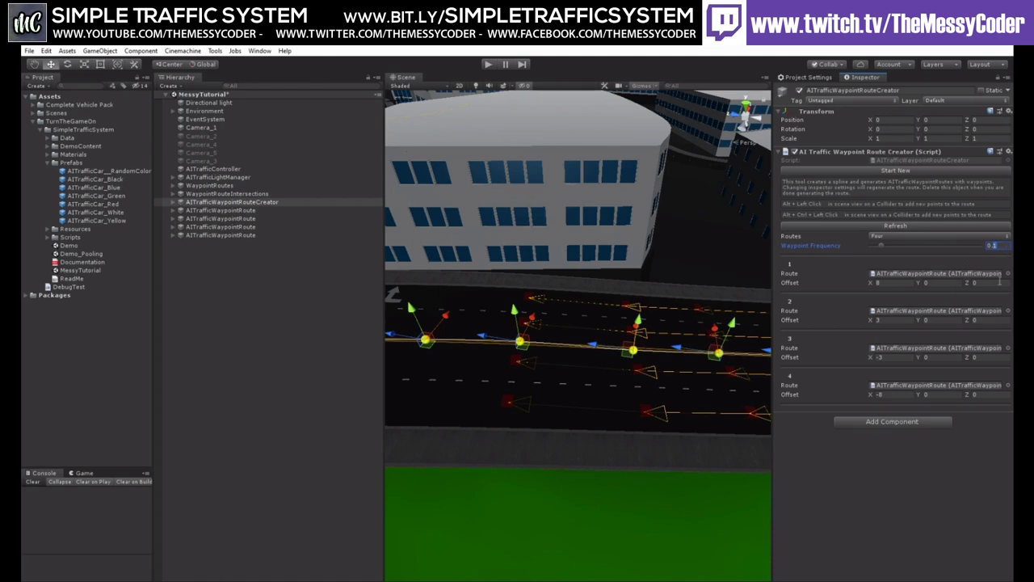
left_click_drag(498, 428, 481, 384, "alt")
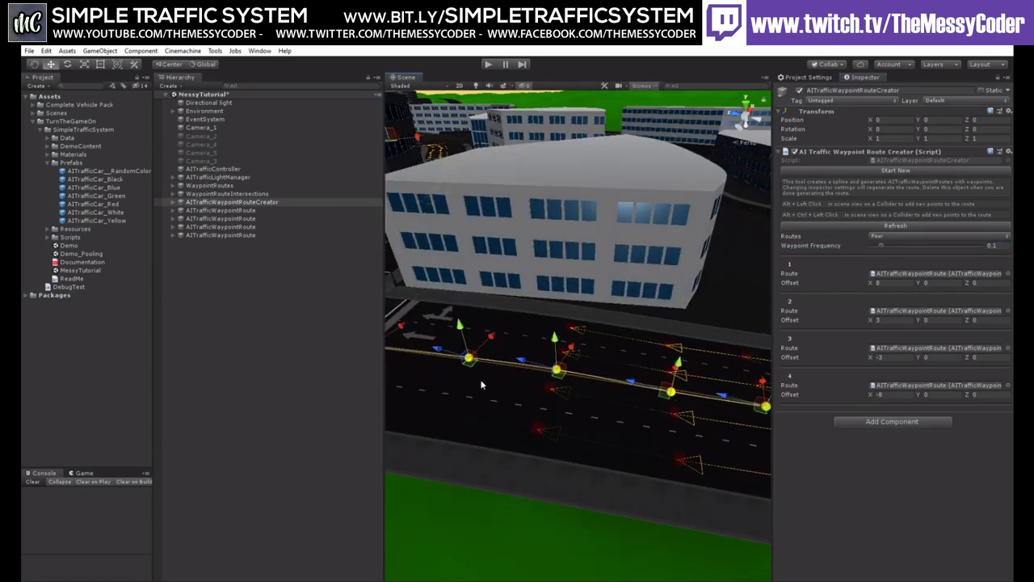
left_click(999, 245)
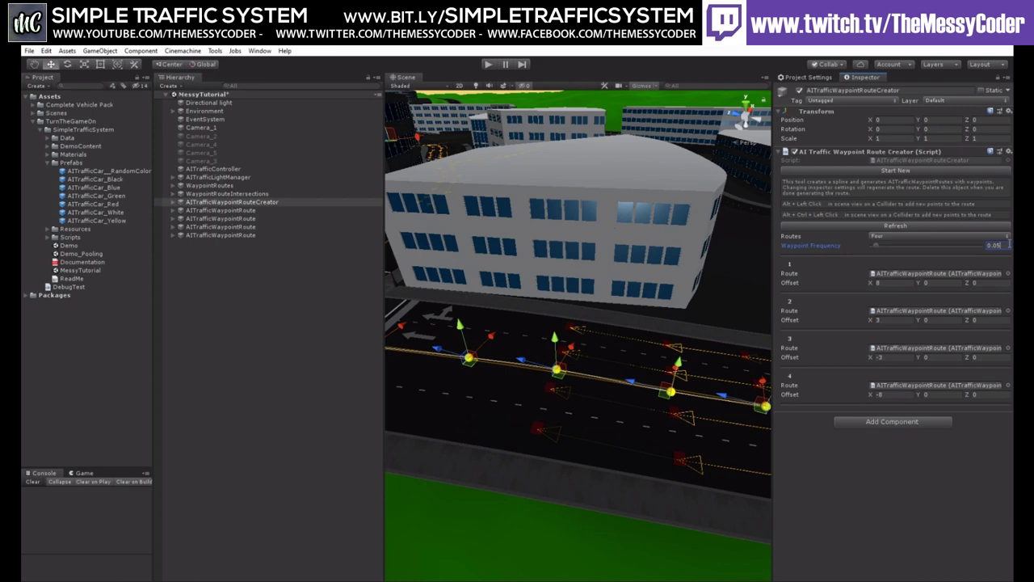
left_click(895, 228)
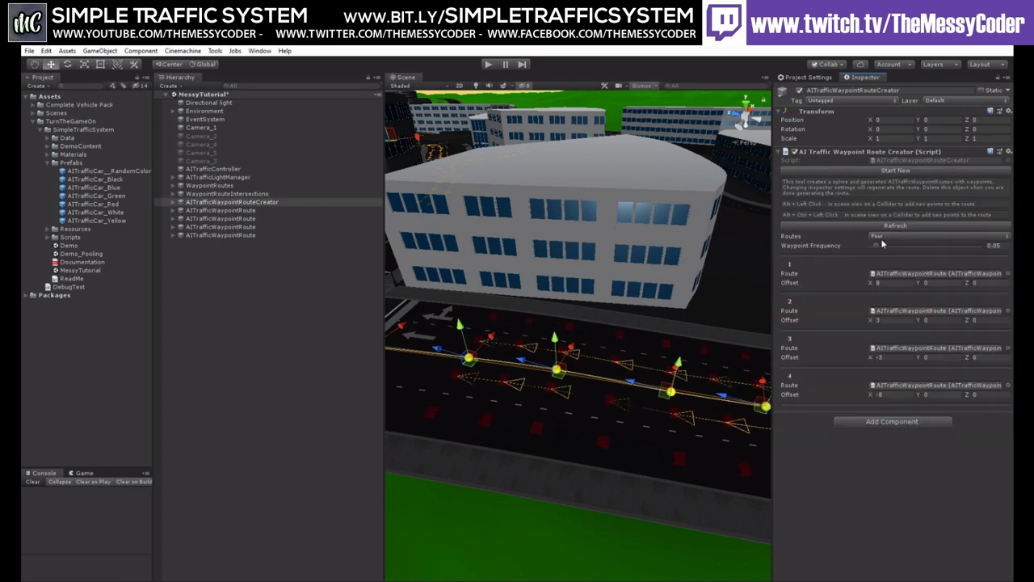
- Move the spline's end handle back out into the middle of the far intersection and refresh the routes
middle_click_drag(555, 373, 579, 389)
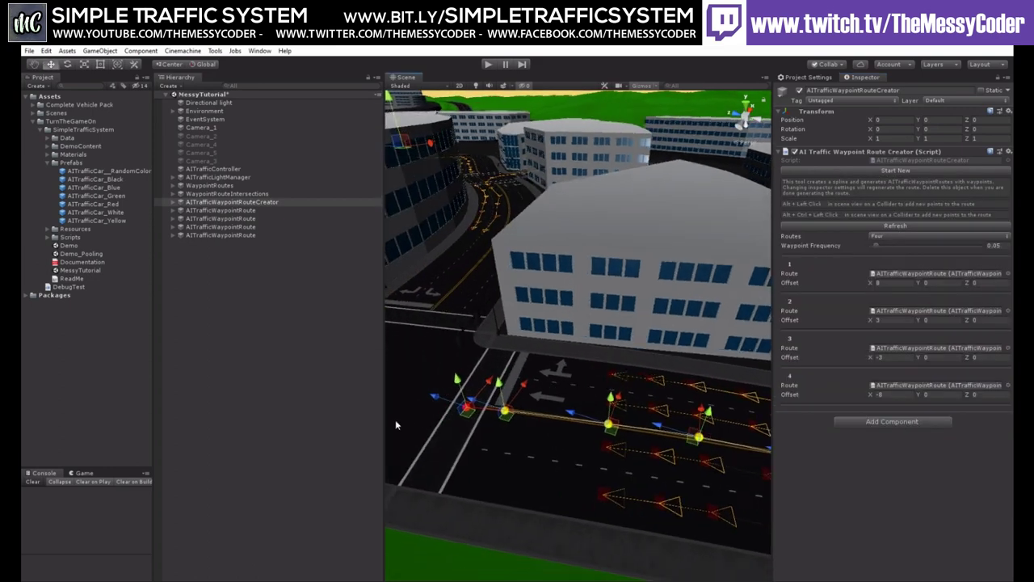
left_click_drag(438, 395, 296, 390)
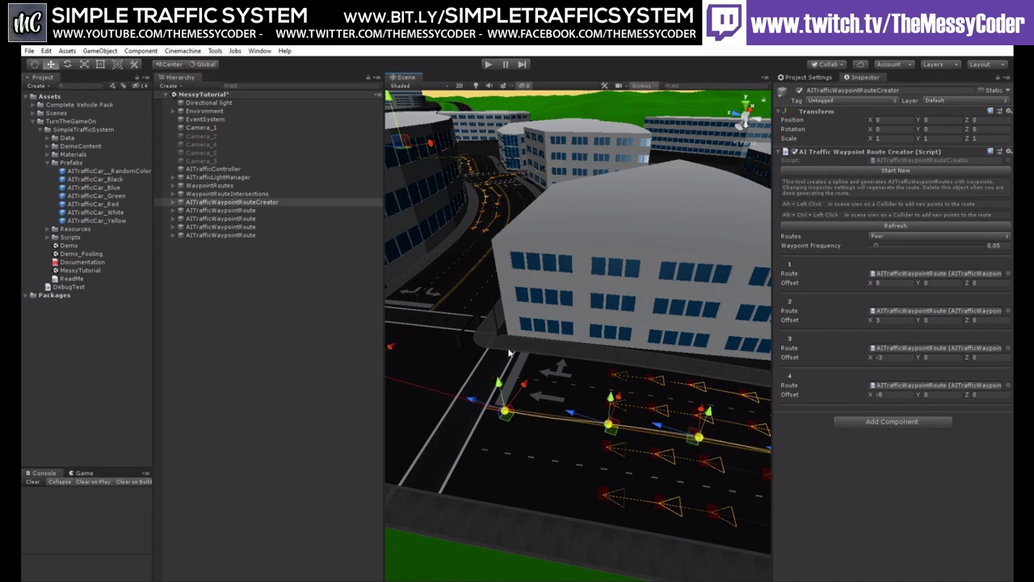
middle_click_drag(511, 354, 614, 373)
left_click_drag(508, 369, 498, 379)
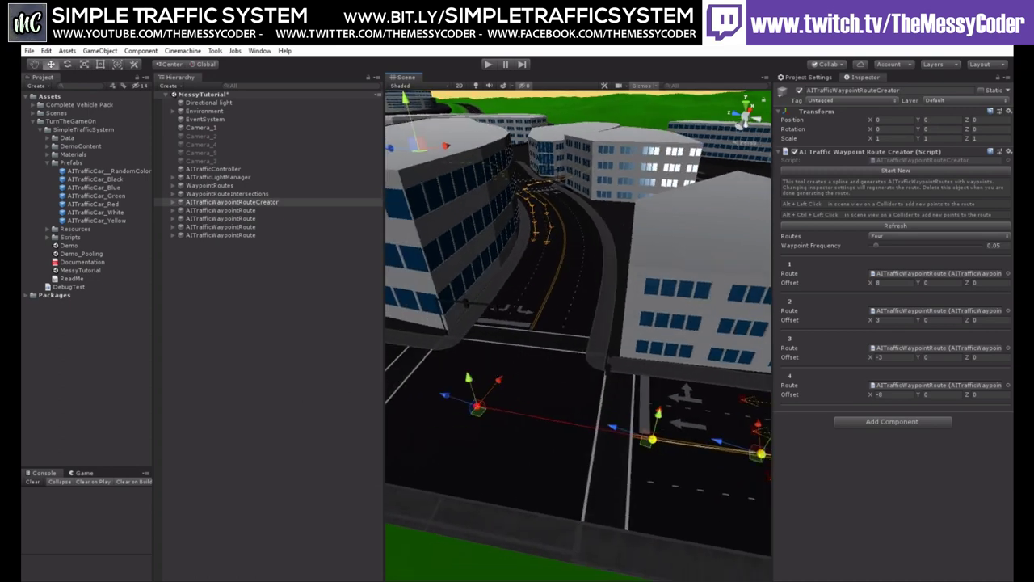
left_click(901, 225)
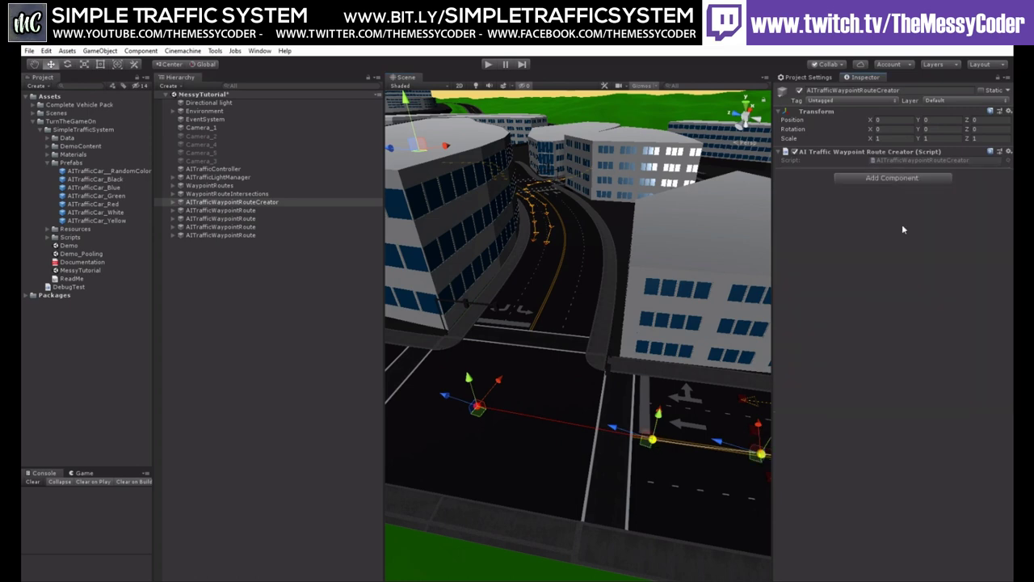
- Move the spline point at the stop line into the intersection, bring the next point up to the stop line, and refresh the routes
middle_click_drag(671, 393, 617, 369)
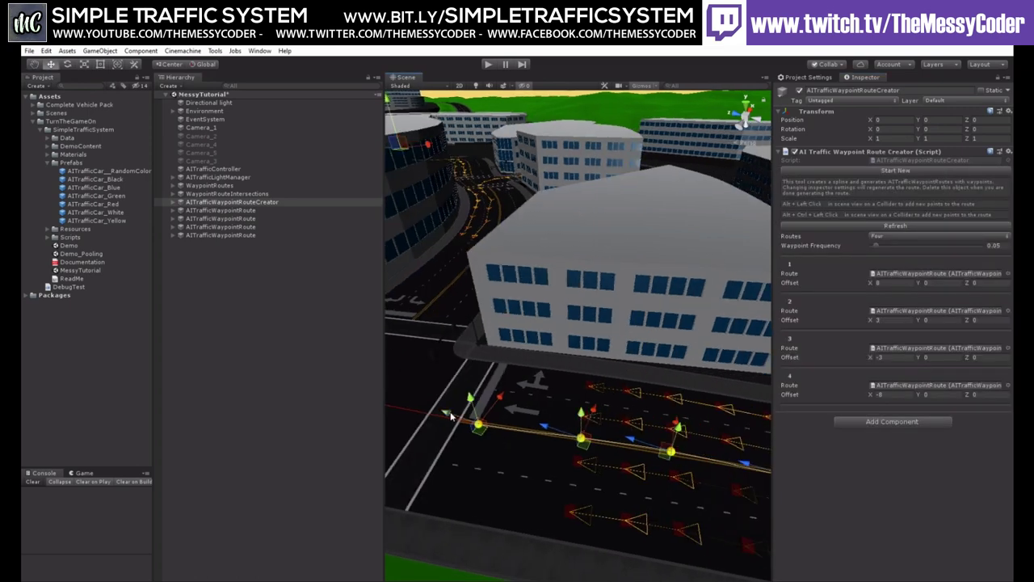
left_click_drag(449, 413, 346, 409)
left_click_drag(420, 370, 409, 379)
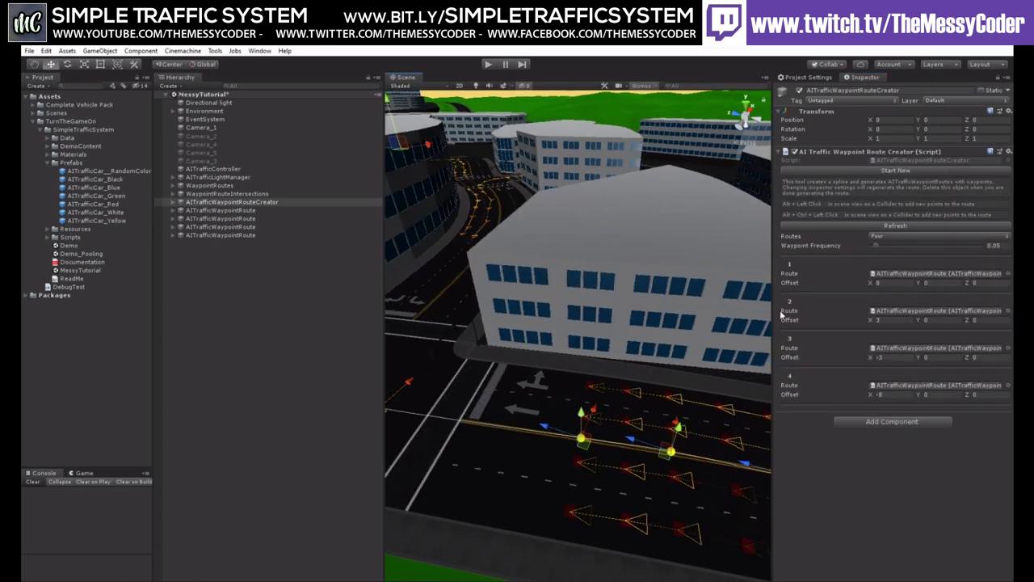
left_click(915, 228)
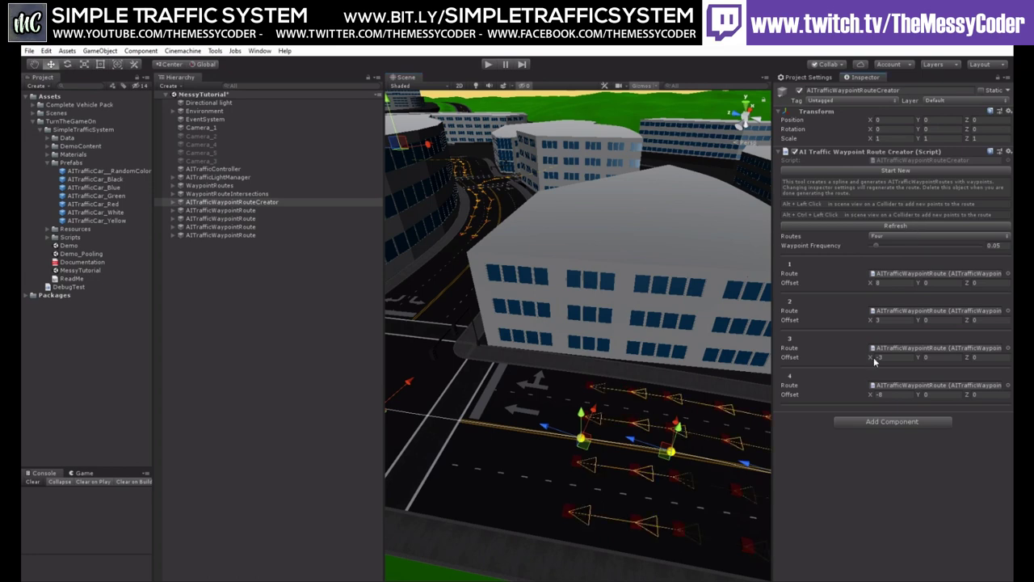
left_click_drag(559, 428, 516, 394)
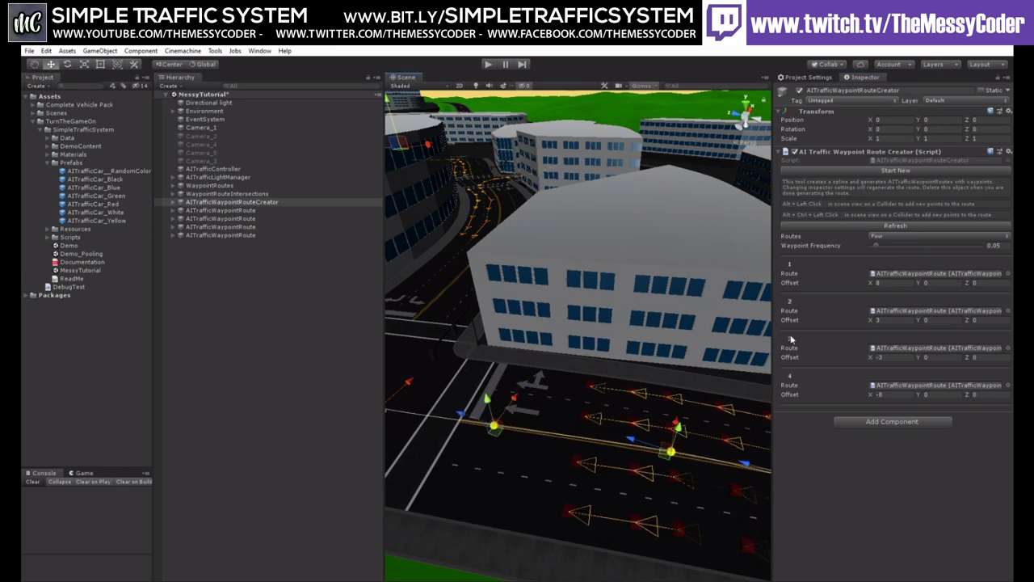
left_click(913, 226)
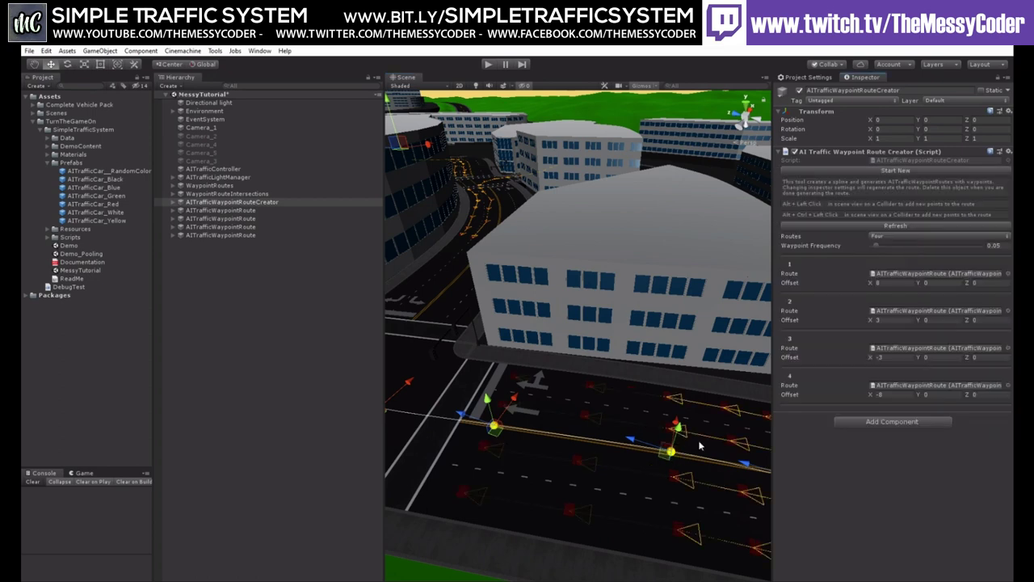
- Check the generated lanes along the road and delete the AITrafficWaypointRouteCreator object from the scene
middle_click_drag(467, 395, 452, 444)
right_click_drag(553, 461, 523, 444)
scroll(523, 444, "down", 3)
middle_click_drag(524, 446, 544, 423)
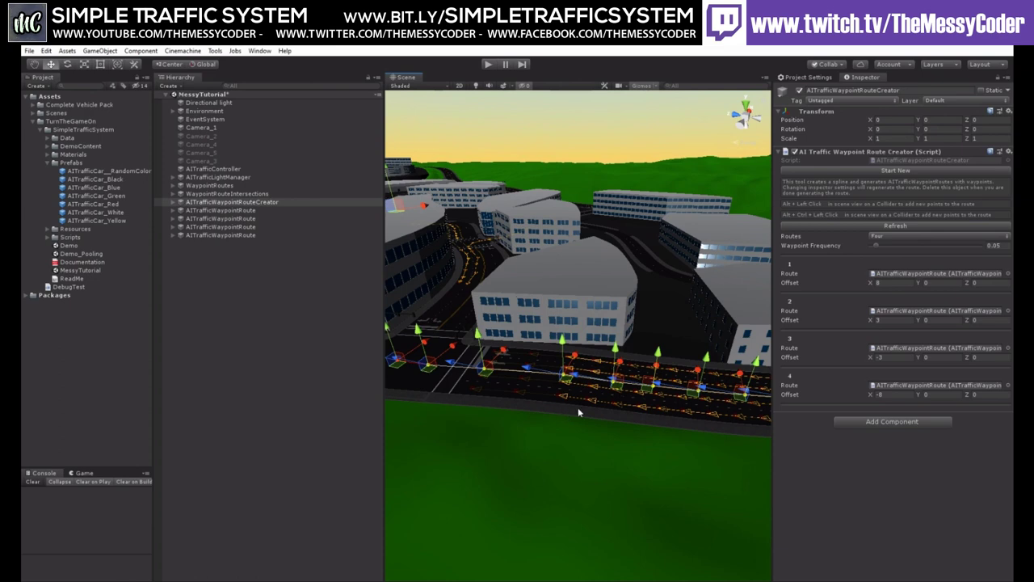
middle_click_drag(647, 426, 623, 437)
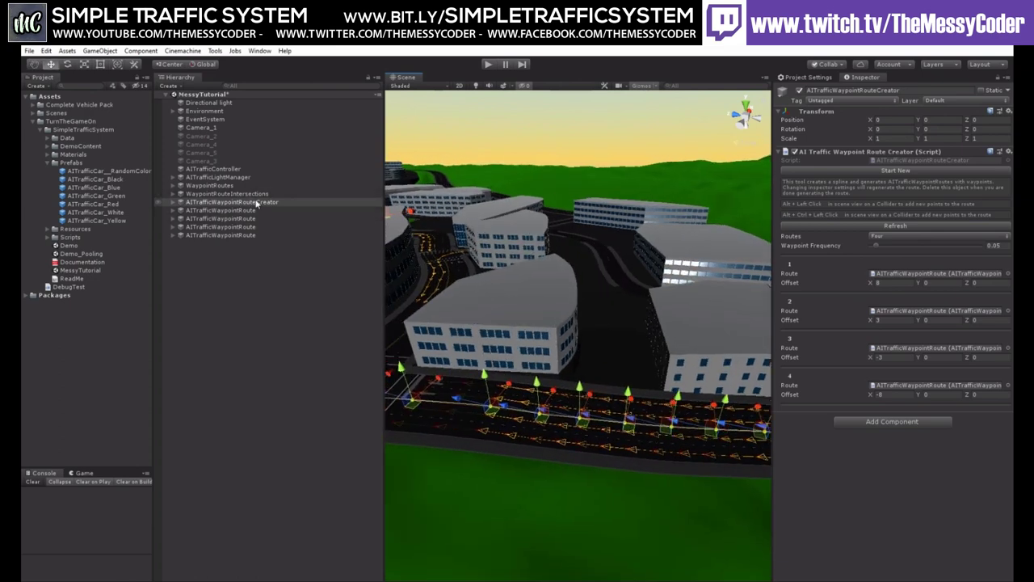
left_click(257, 203)
key("Delete")
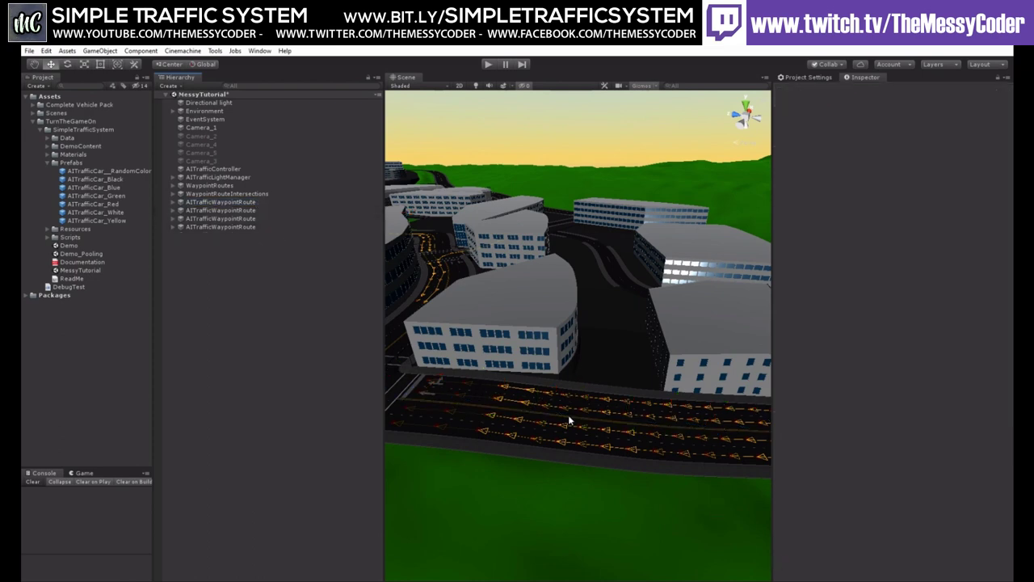
- Reverse the waypoints of the two AITrafficWaypointRoute objects on the lanes nearest the green area
left_click(247, 219)
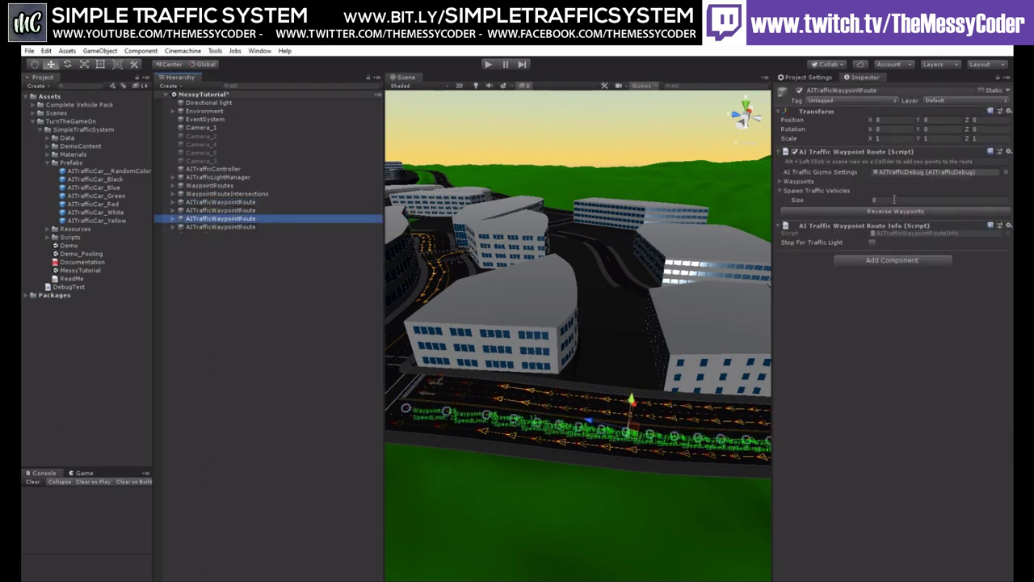
left_click(868, 211)
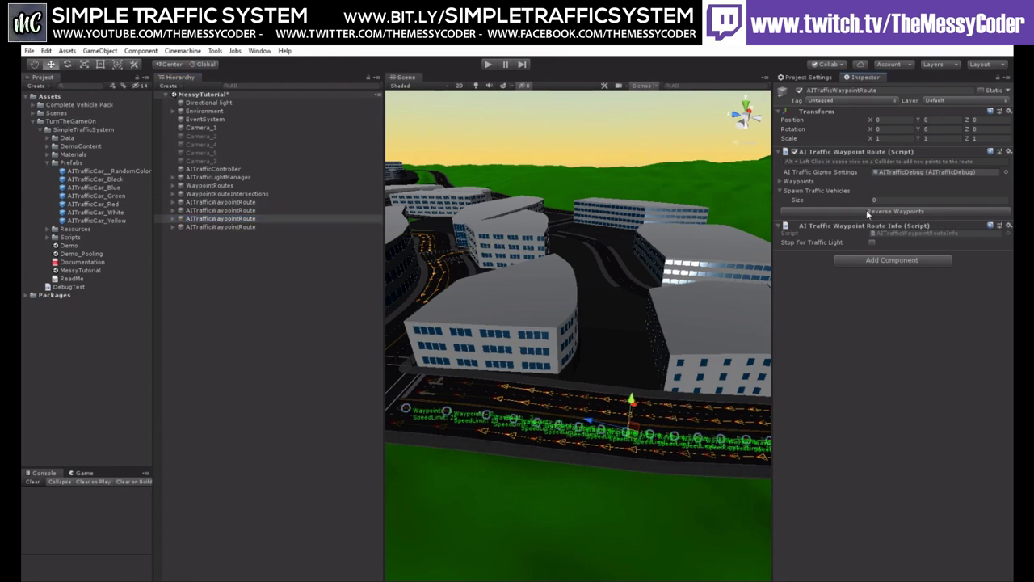
left_click(162, 226)
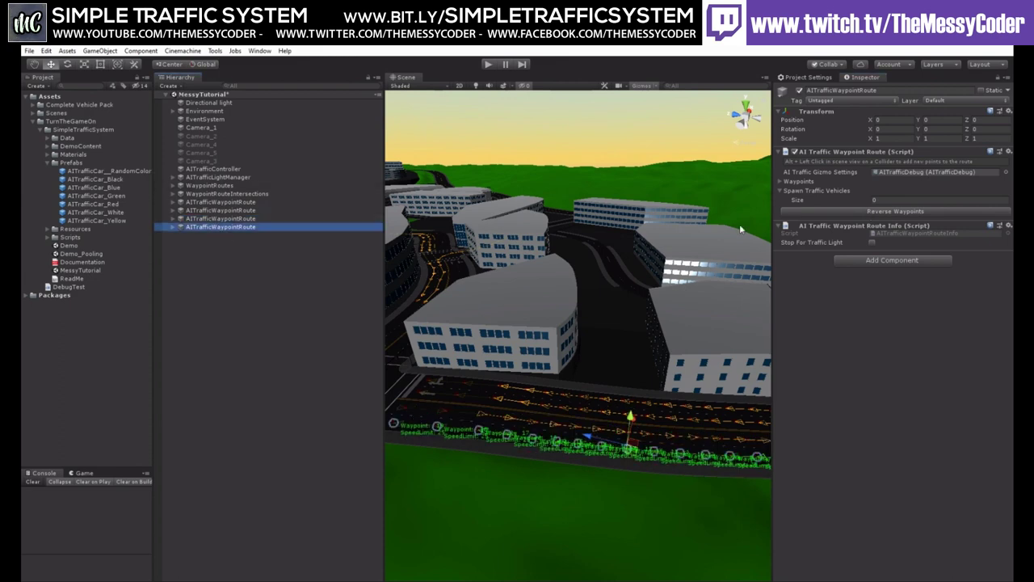
left_click(856, 211)
- Set the spawn traffic vehicles of all four AITrafficWaypointRoute objects to 10 entries of the AITrafficCar__RandomColor prefab
middle_click_drag(539, 317, 556, 446)
right_click_drag(557, 446, 606, 455)
middle_click_drag(606, 455, 535, 406)
scroll(538, 404, "up", 4)
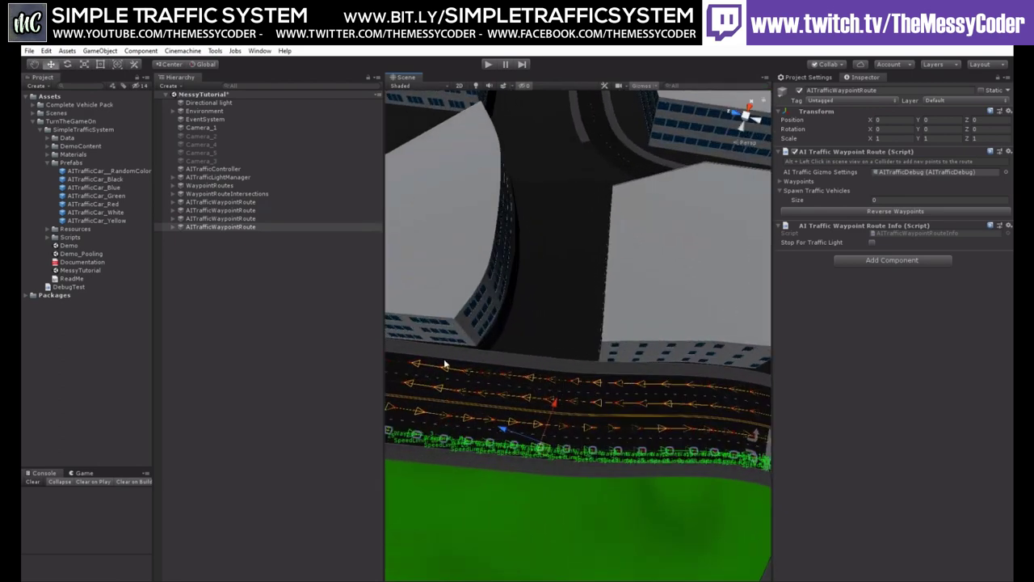
left_click(256, 203, "shift")
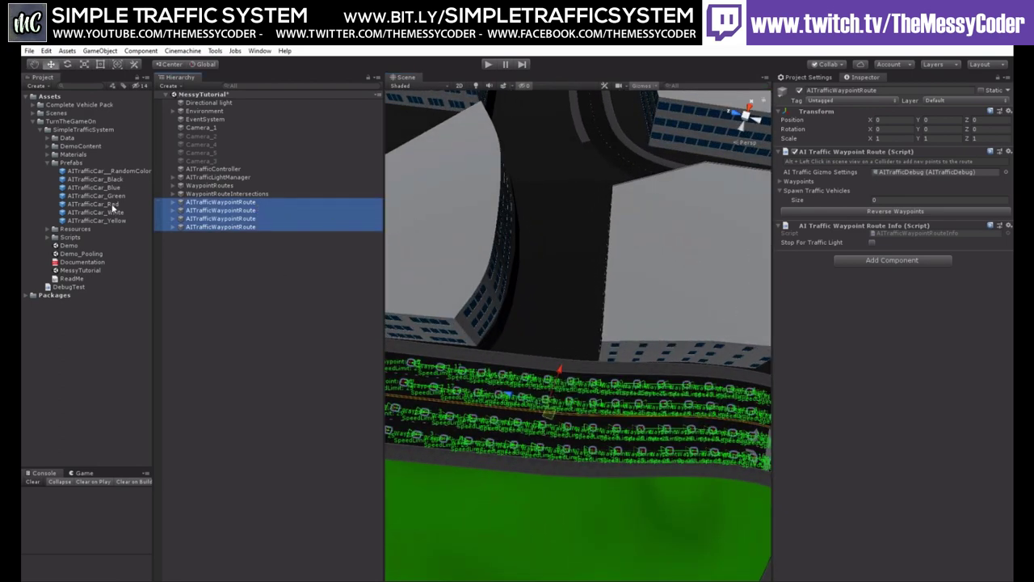
left_click_drag(114, 207, 825, 200)
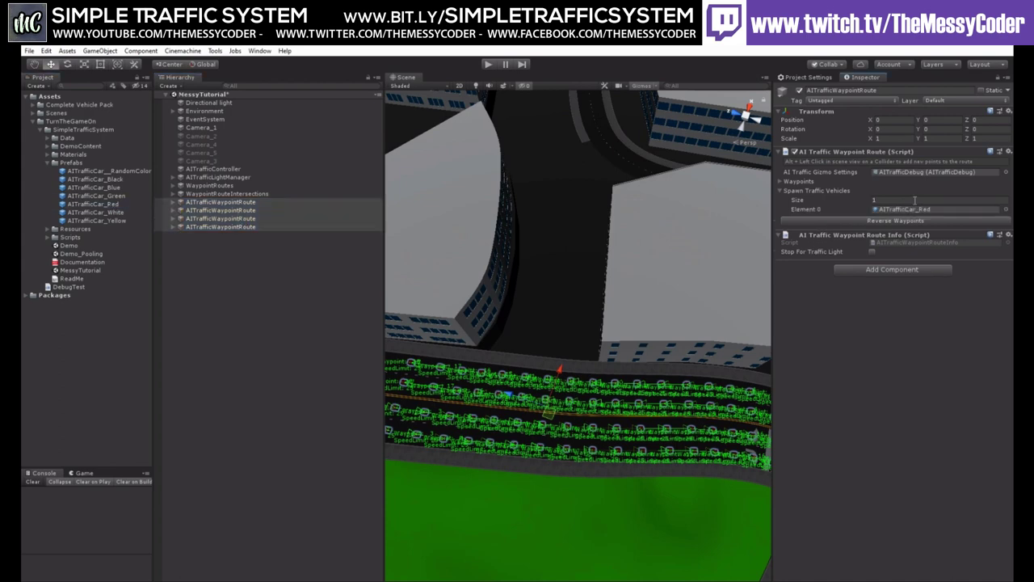
left_click(905, 199)
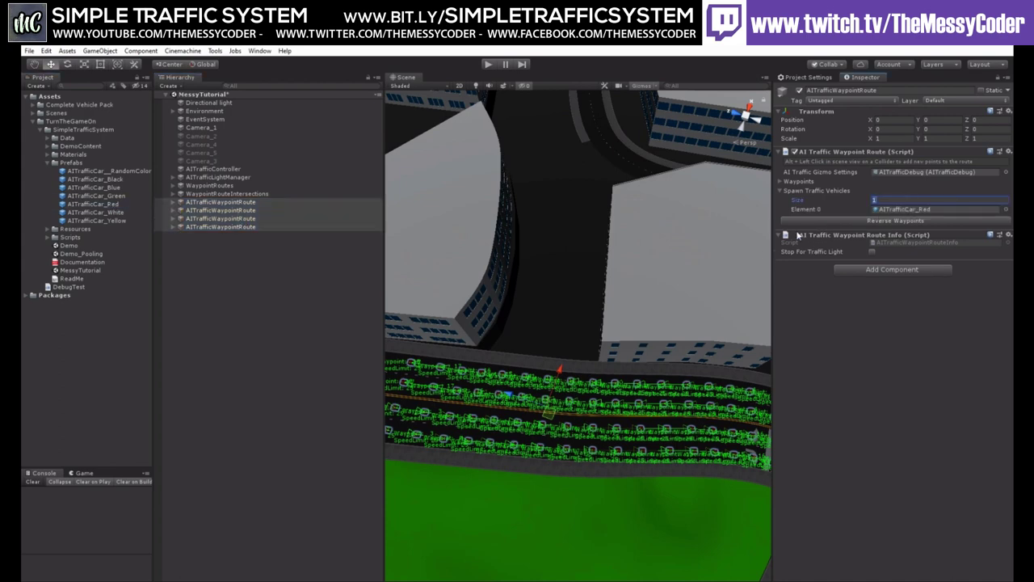
left_click_drag(118, 172, 916, 210)
left_click(909, 200)
key("Return")
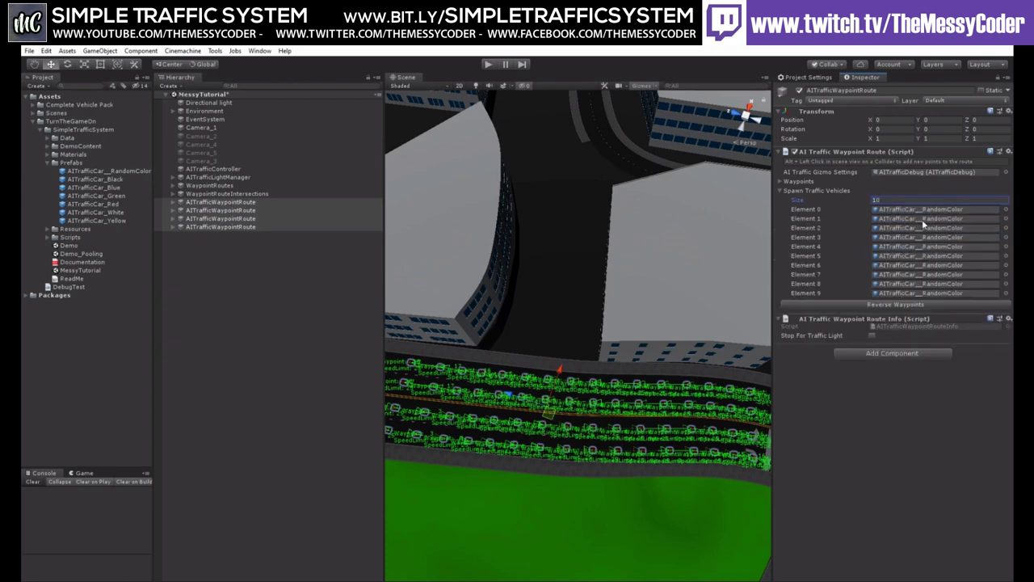
- Run the scene, watch the spawned cars drive along the four routes from several angles, and stop play mode
left_click(488, 65)
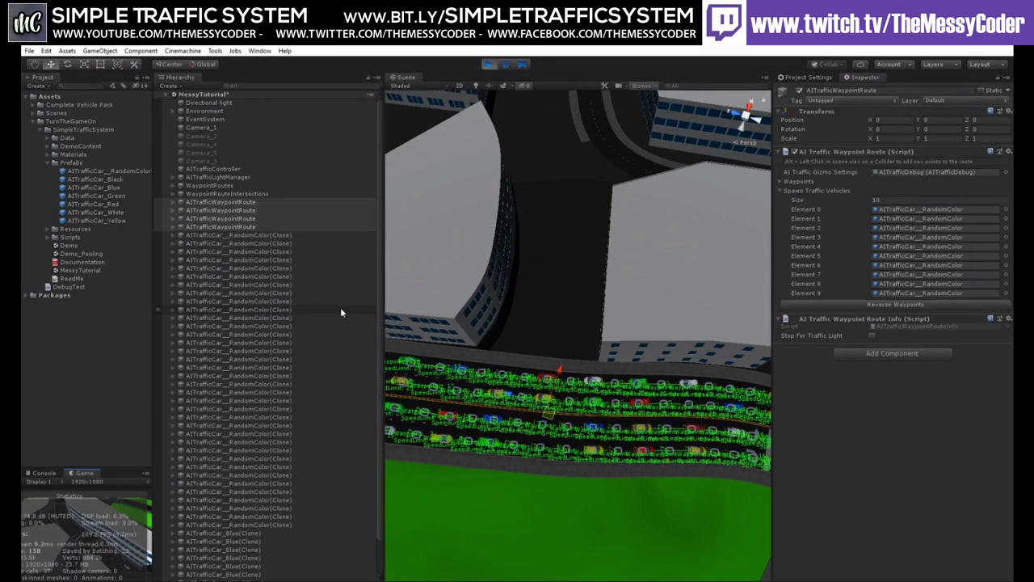
left_click(340, 310)
scroll(671, 457, "down", 4)
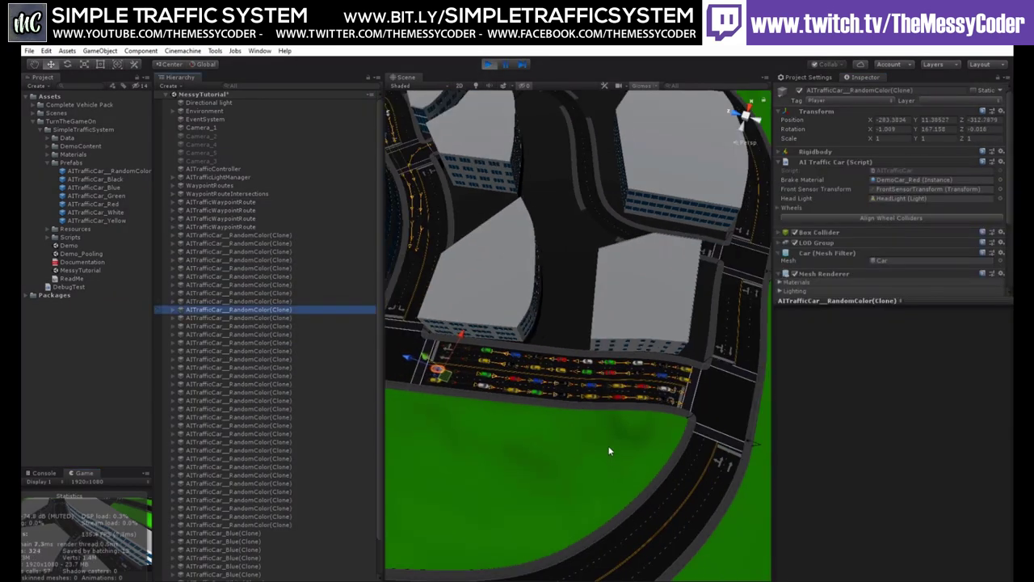
right_click_drag(609, 450, 517, 364)
middle_click_drag(621, 458, 610, 276)
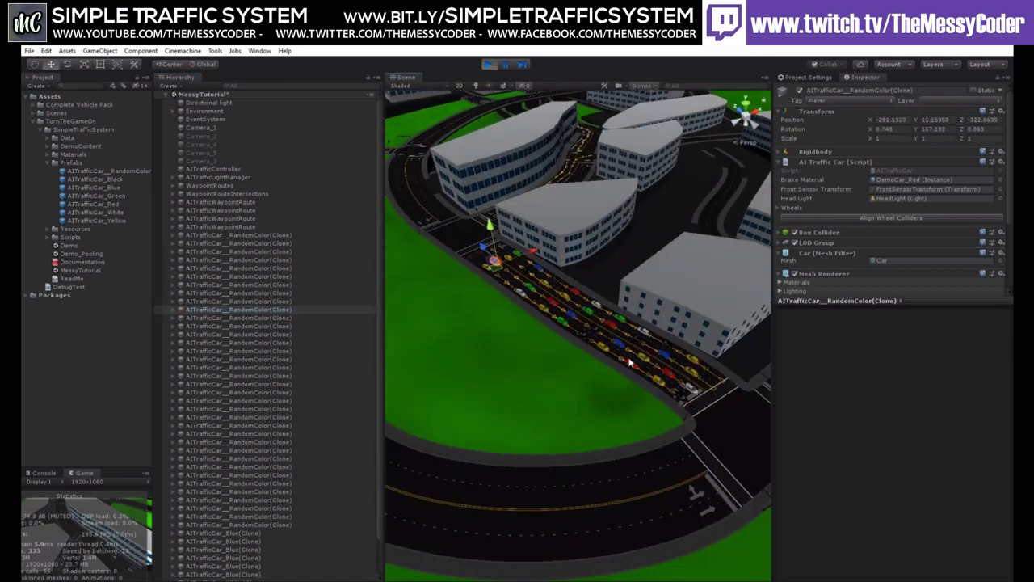
right_click_drag(611, 276, 682, 346, "alt")
left_click_drag(683, 345, 752, 392, "alt")
middle_click_drag(561, 374, 722, 435)
middle_click_drag(570, 413, 808, 492)
right_click_drag(542, 393, 625, 429)
middle_click_drag(626, 429, 718, 461)
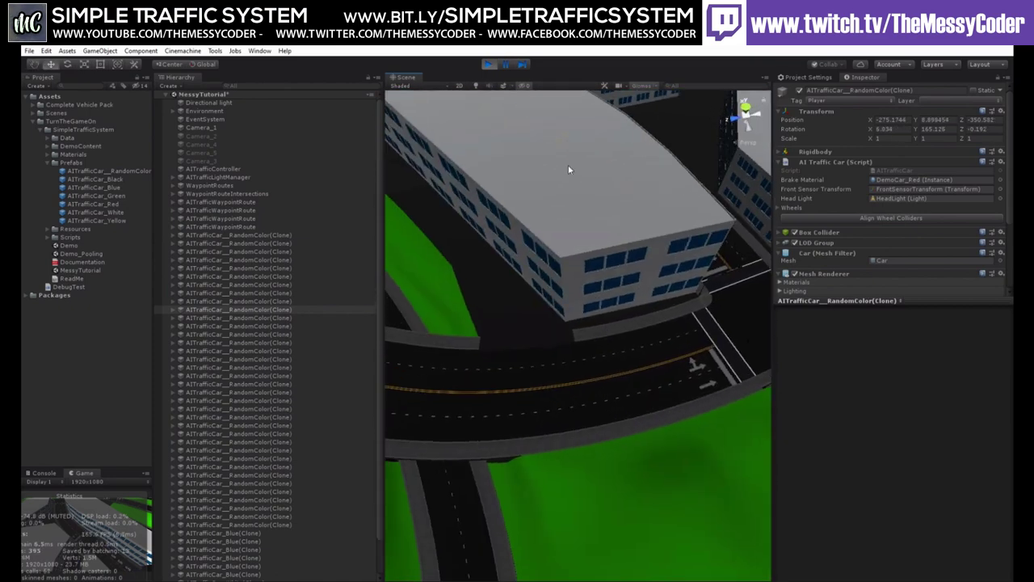
left_click(488, 64)
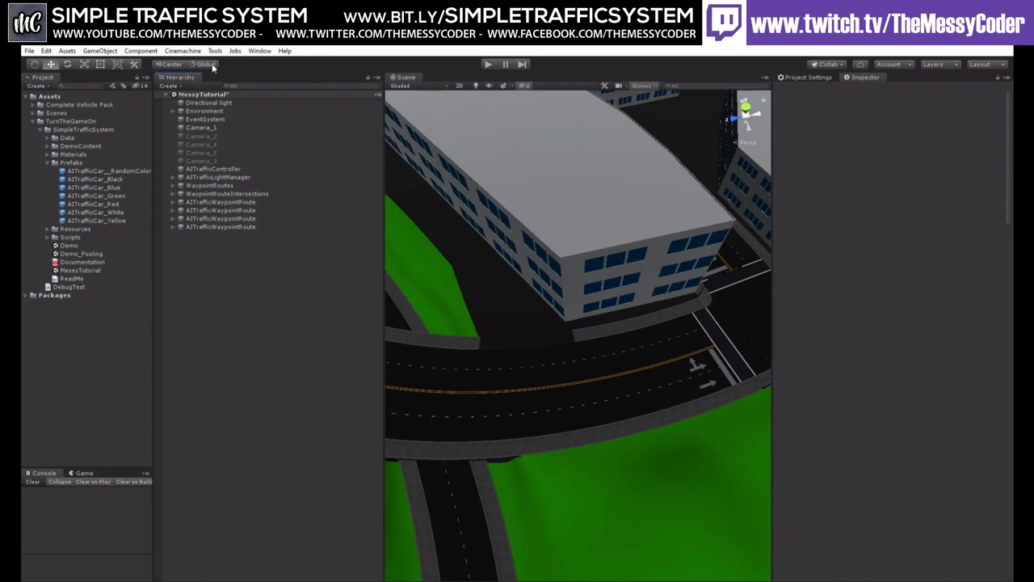
- Add a new Route Creator from the Simple Traffic System tools to the scene
left_click(215, 50)
mouse_move(269, 70)
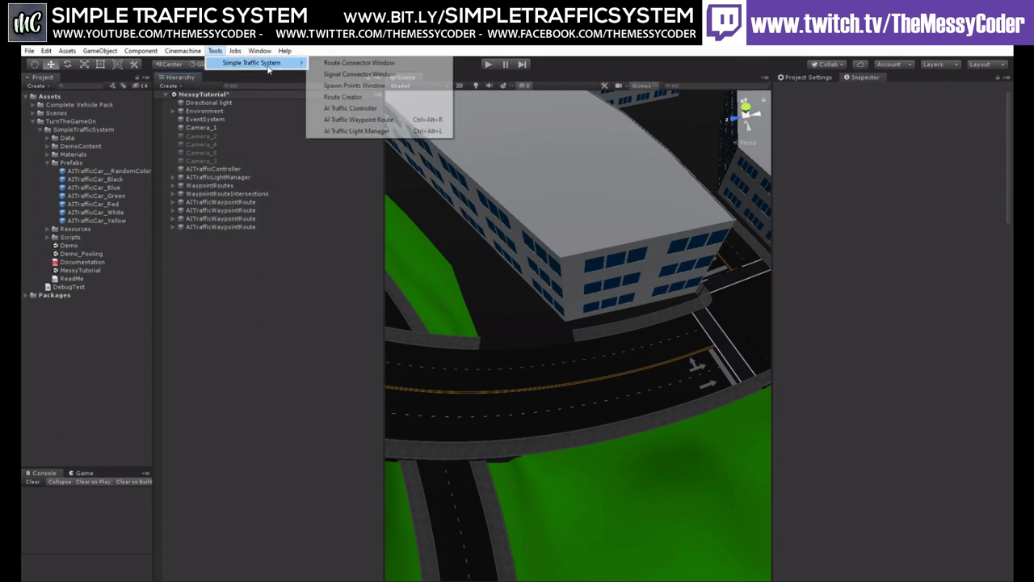
left_click(349, 98)
- Place the first spline points along the curved road's centre line, starting at the stop line beside the building
left_click_drag(580, 284, 644, 372, "alt")
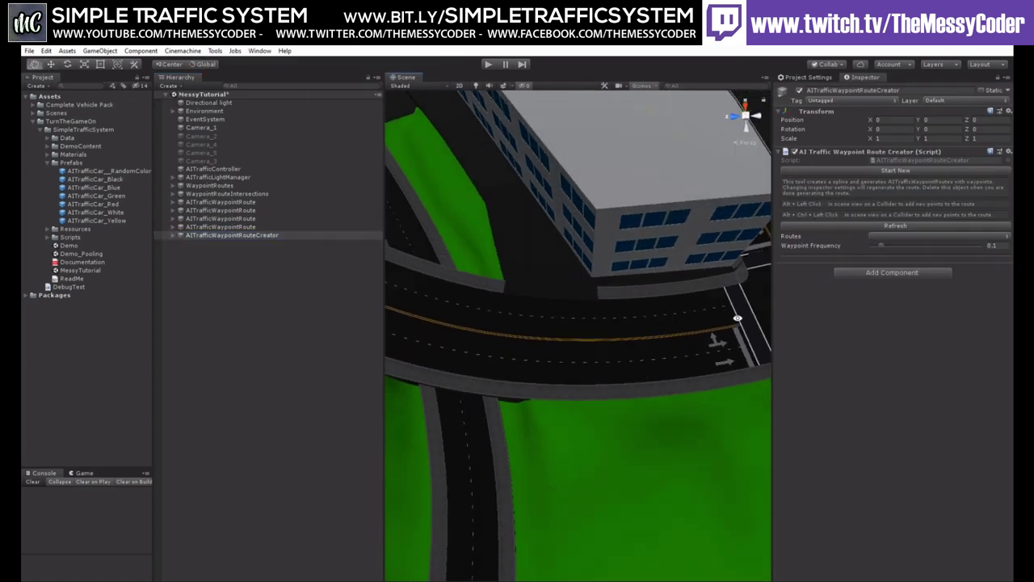
left_click(732, 328, "alt")
left_click(688, 338, "alt")
left_click(626, 333, "alt")
left_click(581, 341, "alt")
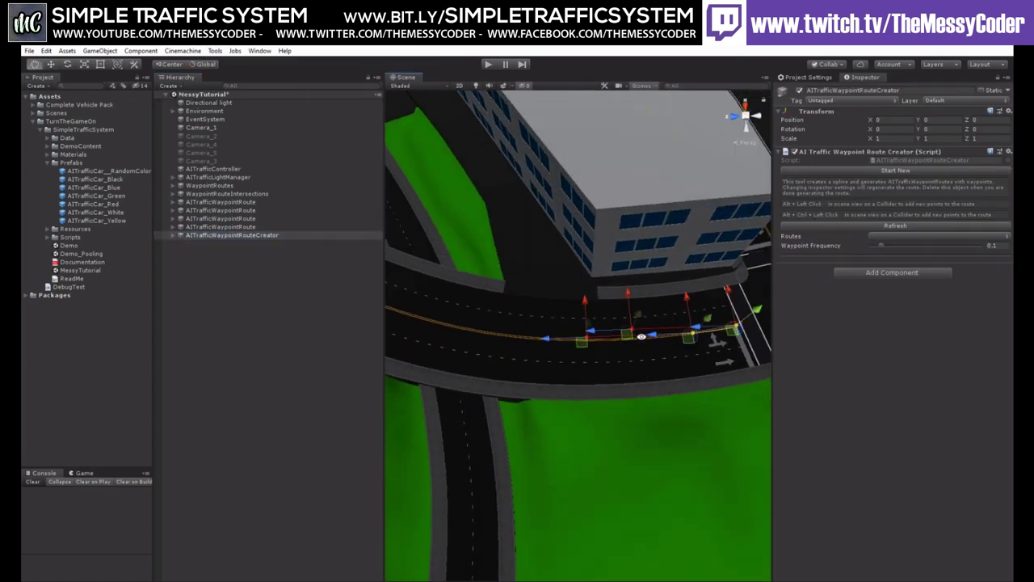
left_click(628, 338, "alt")
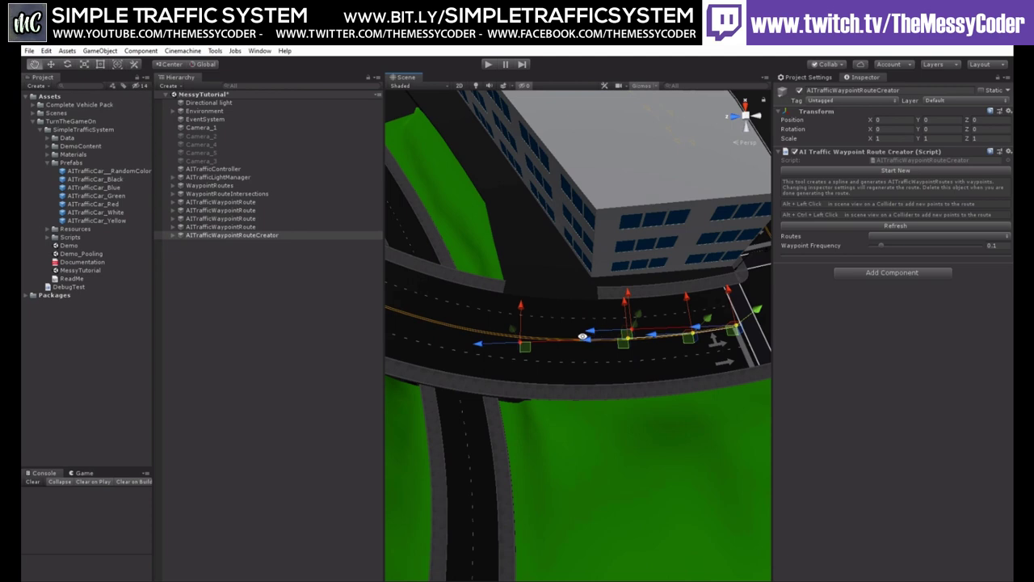
left_click(578, 339, "alt")
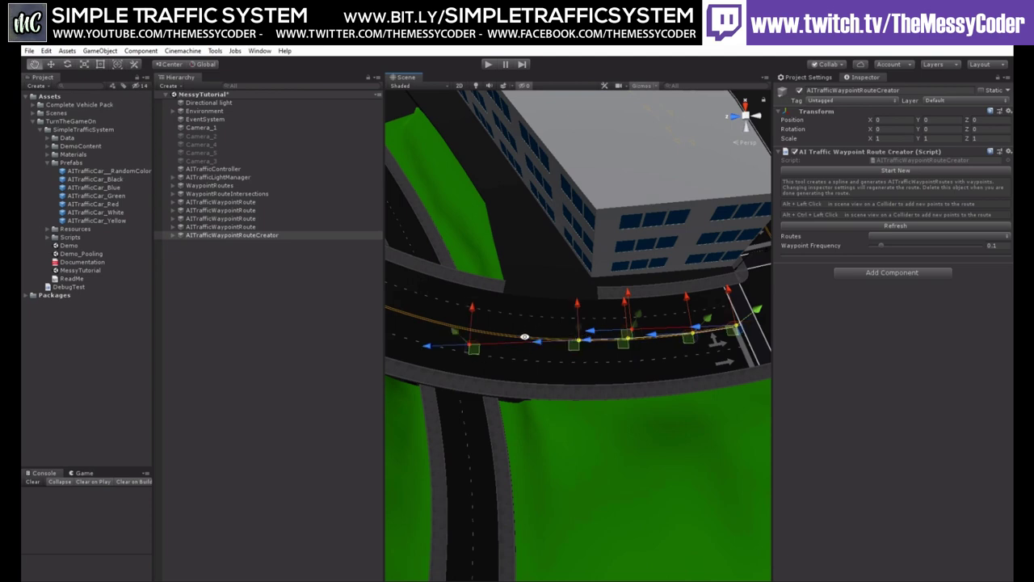
- Continue the spline points along the curved road's centre line up to the stop line at the next intersection
left_click_drag(525, 336, 621, 338, "alt")
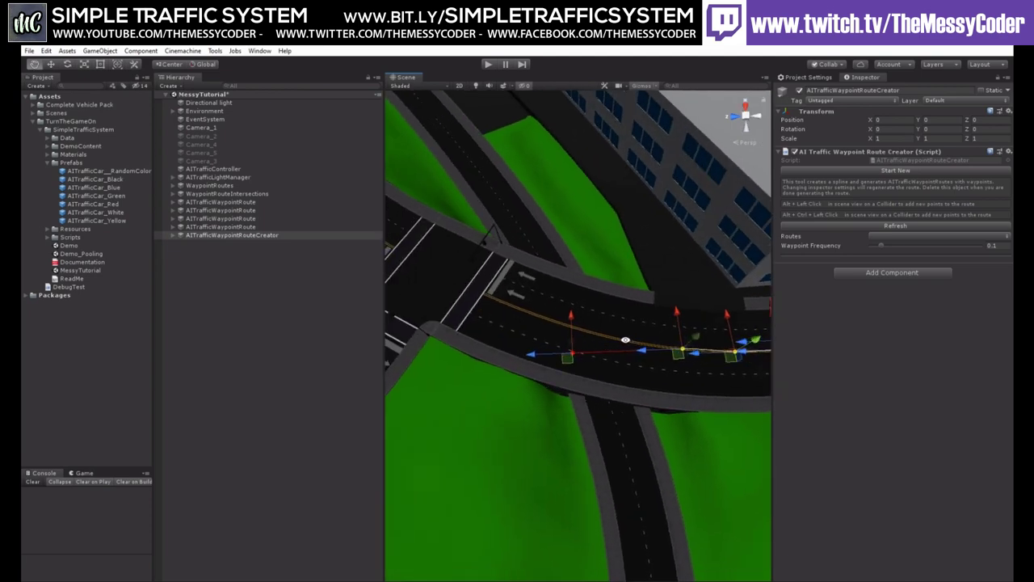
left_click(625, 340, "alt")
left_click(574, 327, "alt")
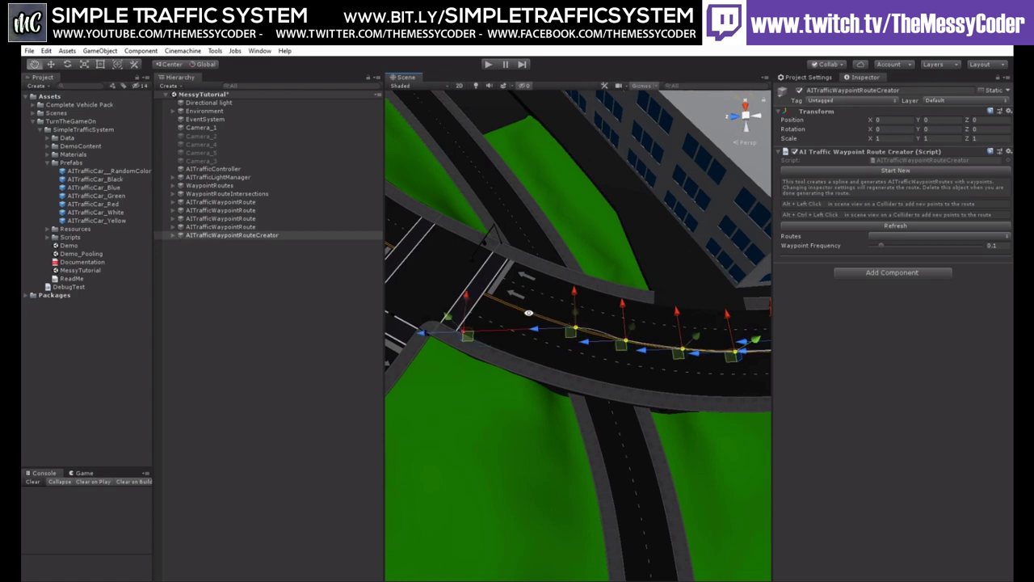
left_click(532, 312, "alt")
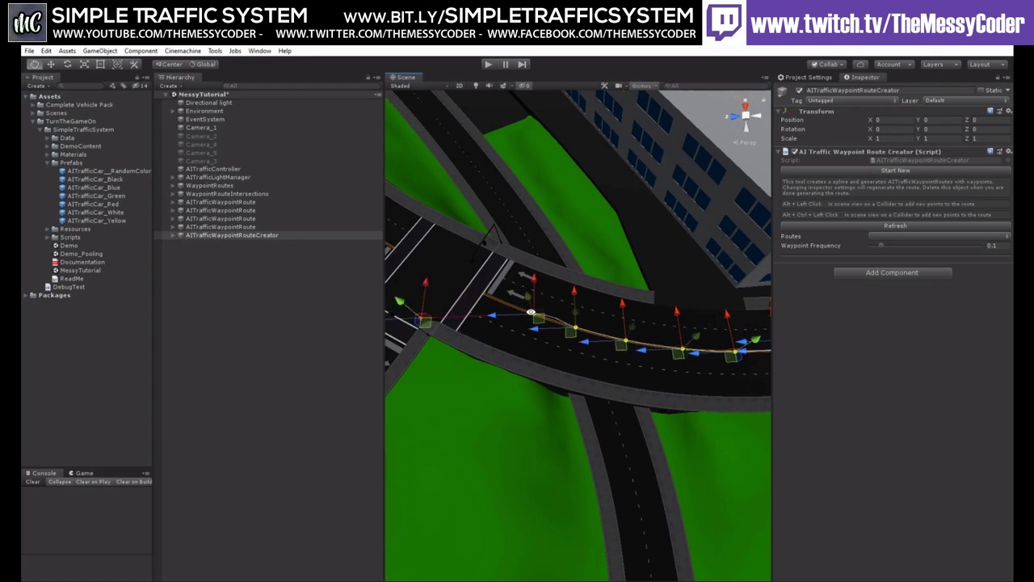
left_click(488, 294, "alt")
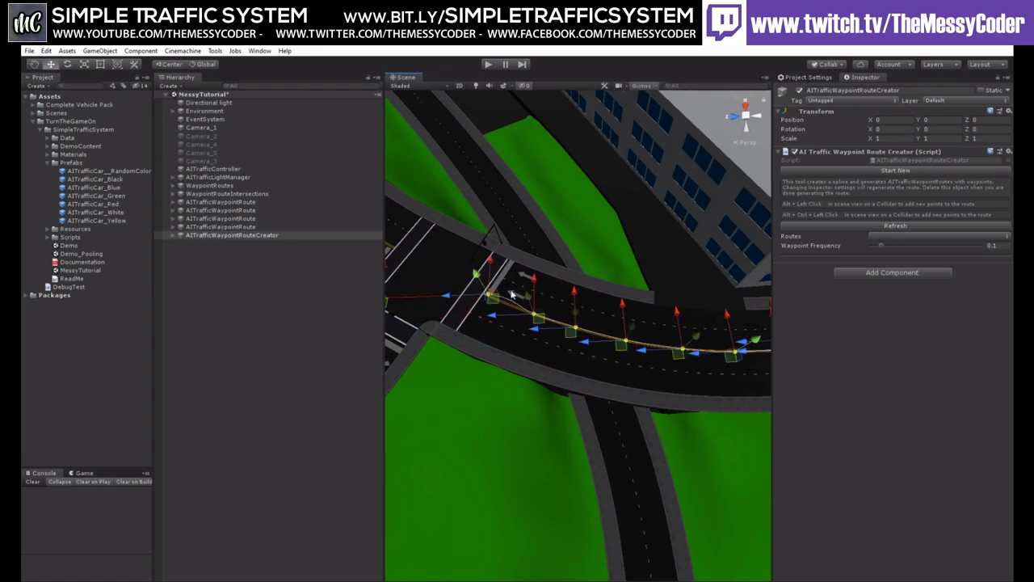
- Move the spline's end handle to the far crosswalk of the intersection, in line with the road's centre line
mouse_move(483, 309)
middle_mouse_down()
mouse_move(555, 340)
mouse_move(495, 302)
middle_mouse_up()
left_click_drag(456, 286, 547, 231)
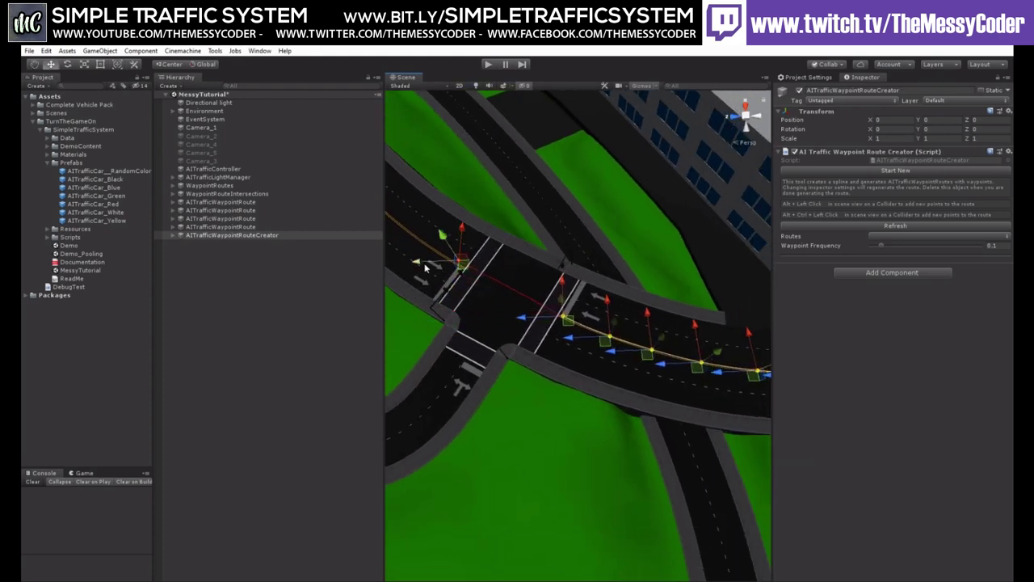
left_click_drag(415, 258, 437, 255)
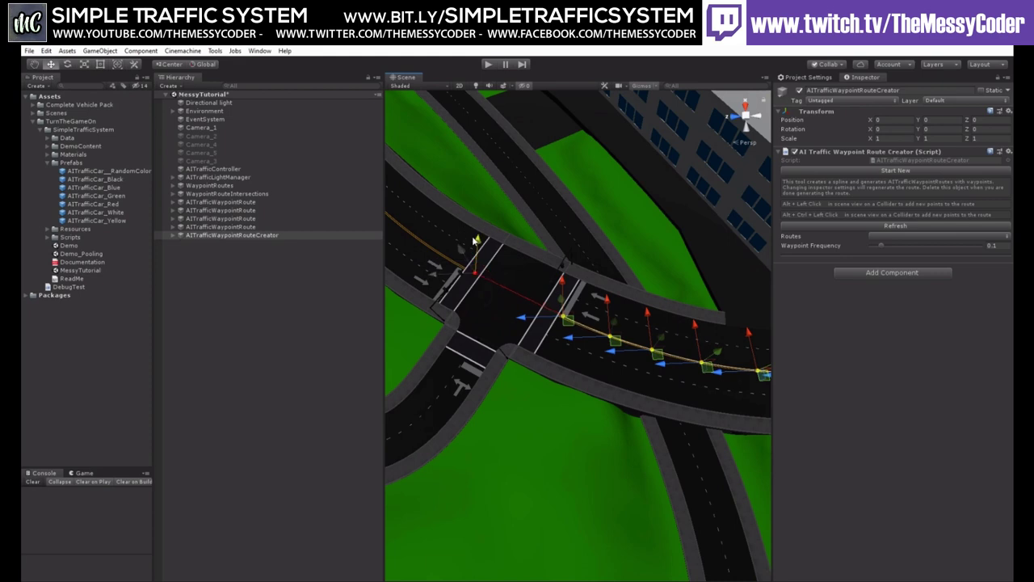
- Move the spline's start handle past the stop line beside the building into the middle of the intersection
scroll(478, 229, "up", 5)
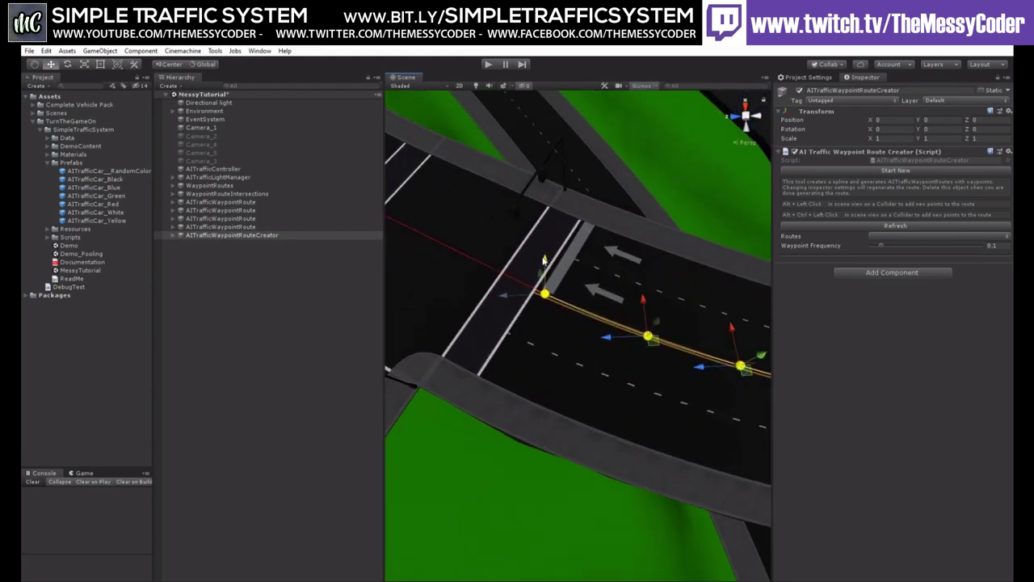
middle_click_drag(727, 364, 529, 323)
scroll(535, 335, "down", 8)
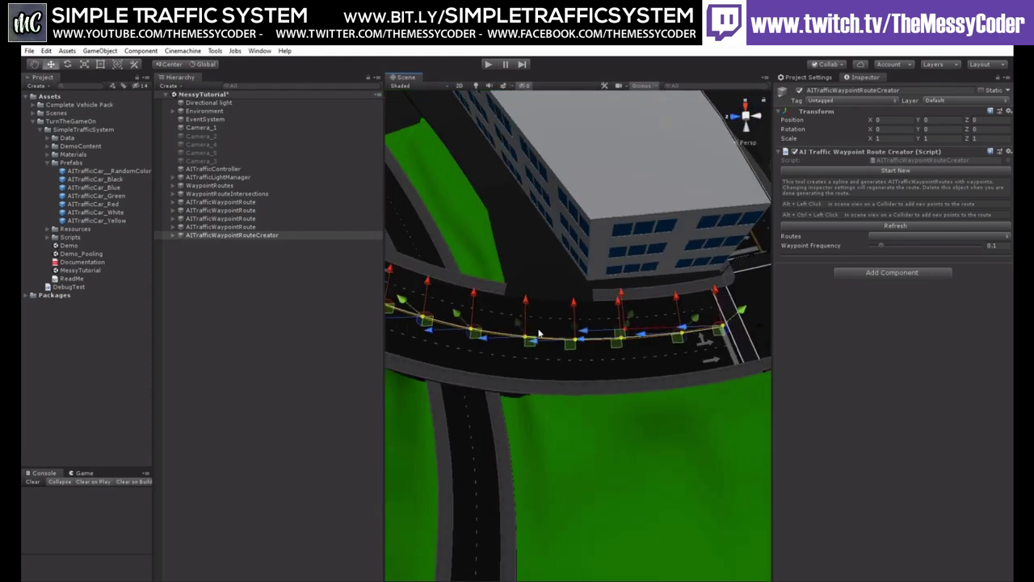
middle_click_drag(615, 318, 550, 309)
scroll(509, 357, "up", 3)
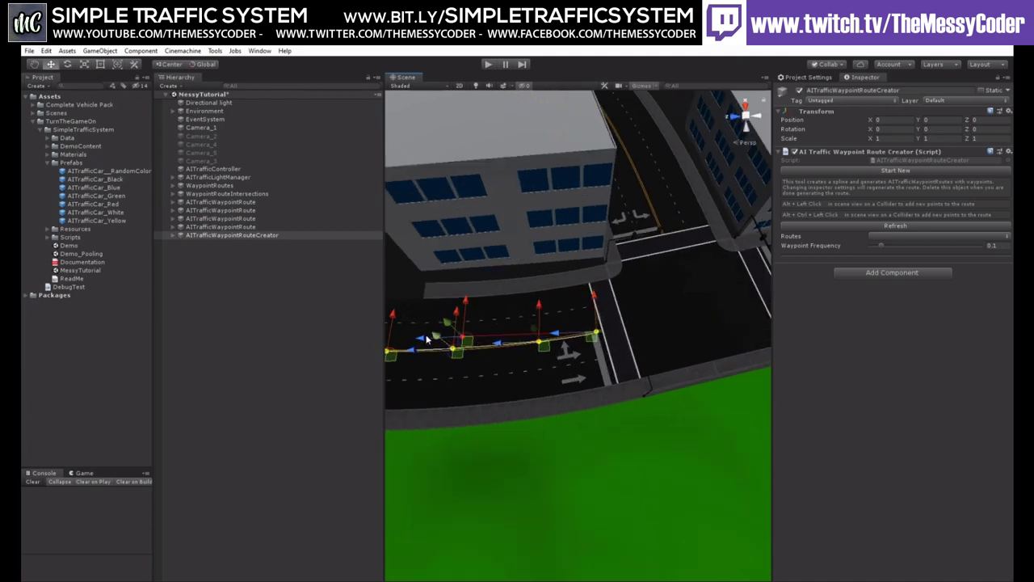
left_click_drag(419, 337, 656, 273)
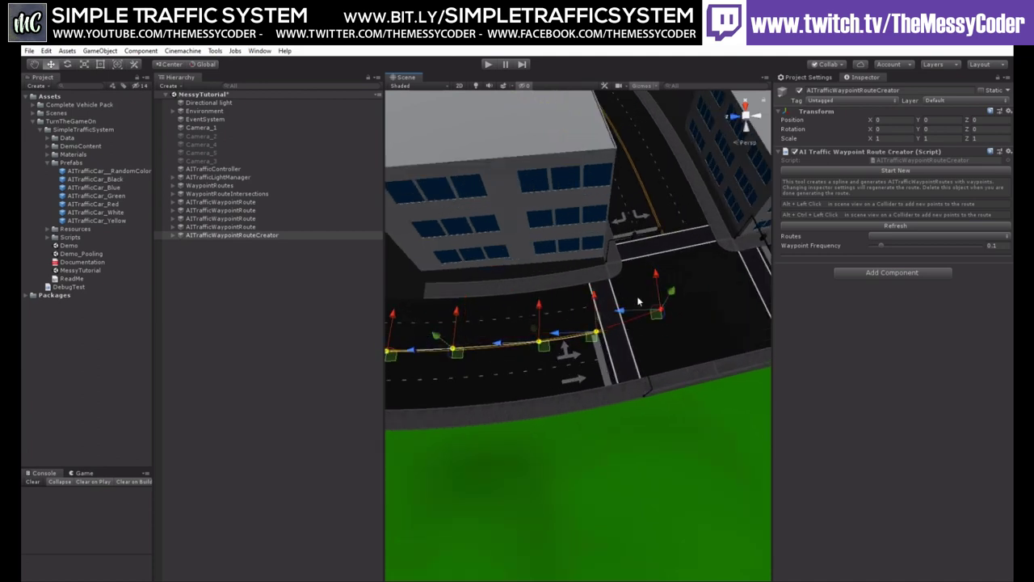
- Set the number of routes to Four at a Waypoint Frequency of 0.1 and generate the routes
left_click(899, 236)
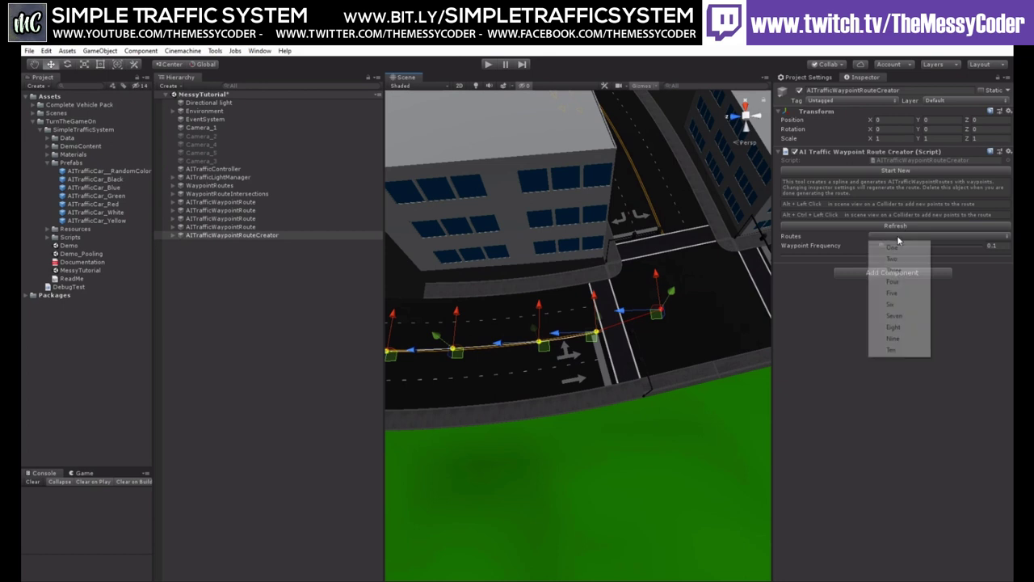
left_click(901, 283)
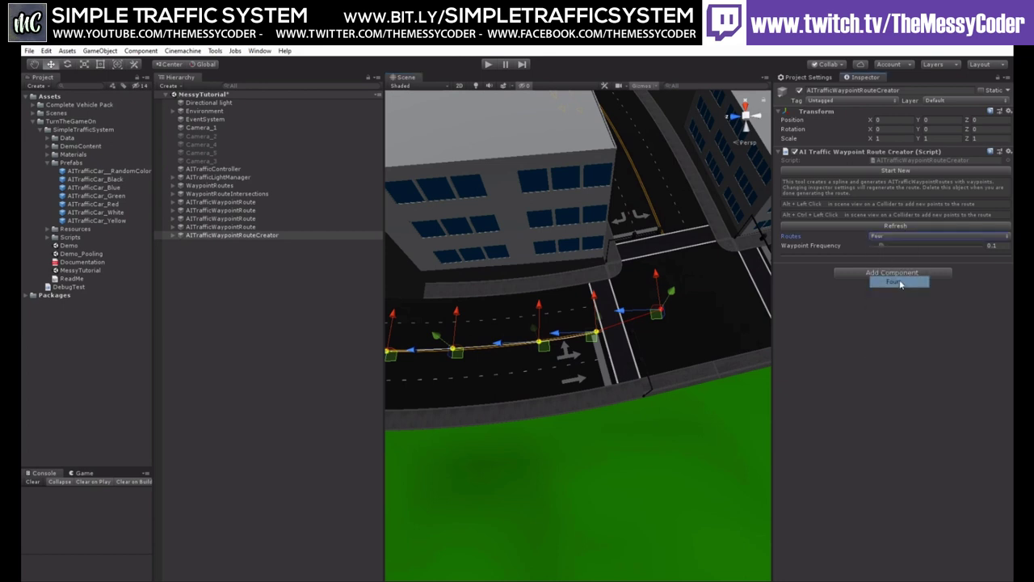
left_click(1001, 246)
left_click(923, 226)
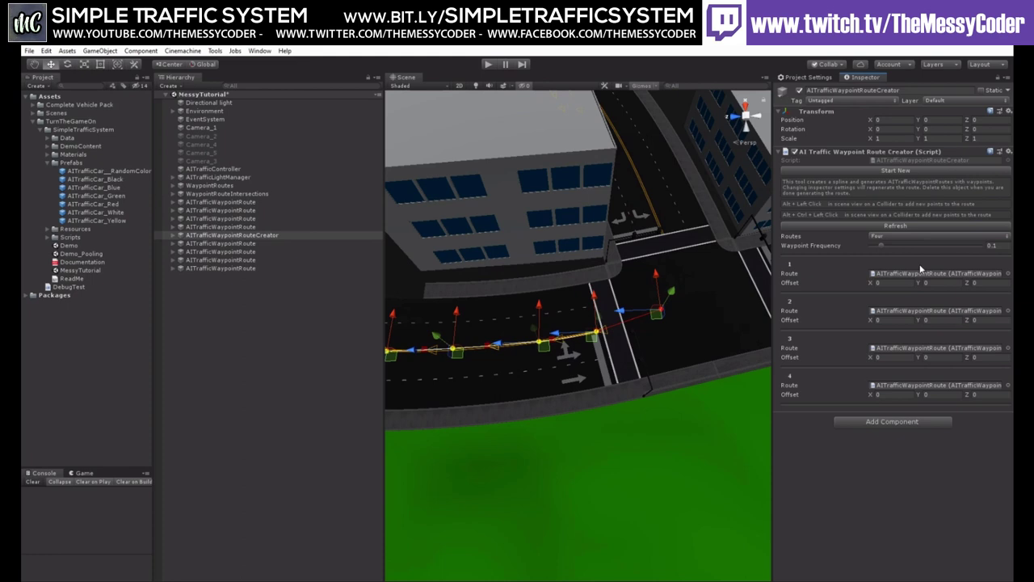
- Set the X offsets of routes 1 to 4 to 8, 3, -3 and -8, and refresh the routes
left_click(895, 319)
left_click(896, 356)
left_click(886, 393)
left_click(904, 227)
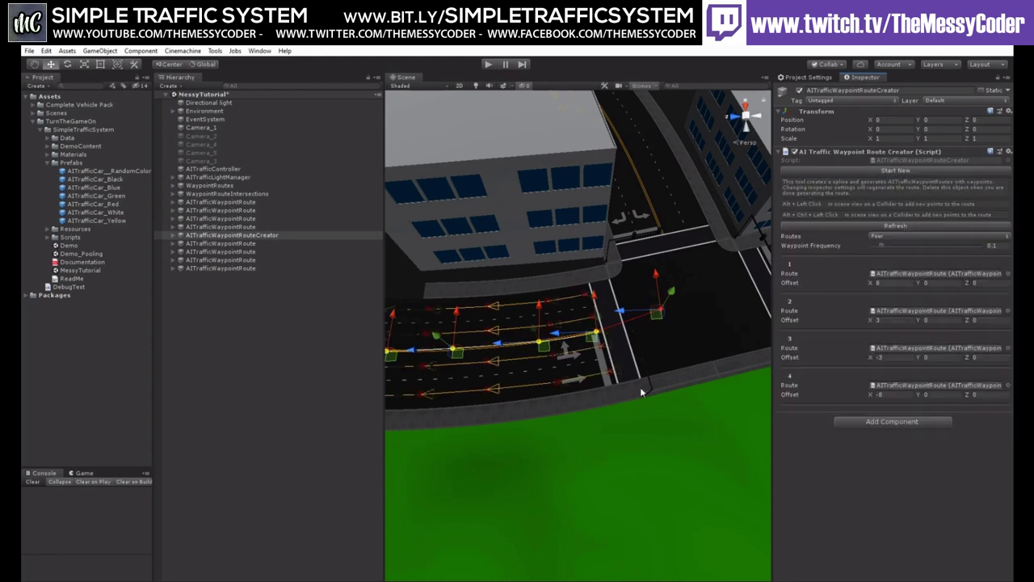
- Move the last spline point into the far intersection and the point behind it up to the crosswalk, then refresh the routes
middle_click_drag(436, 356, 750, 377)
middle_click_drag(460, 287, 619, 374)
scroll(618, 374, "up", 3)
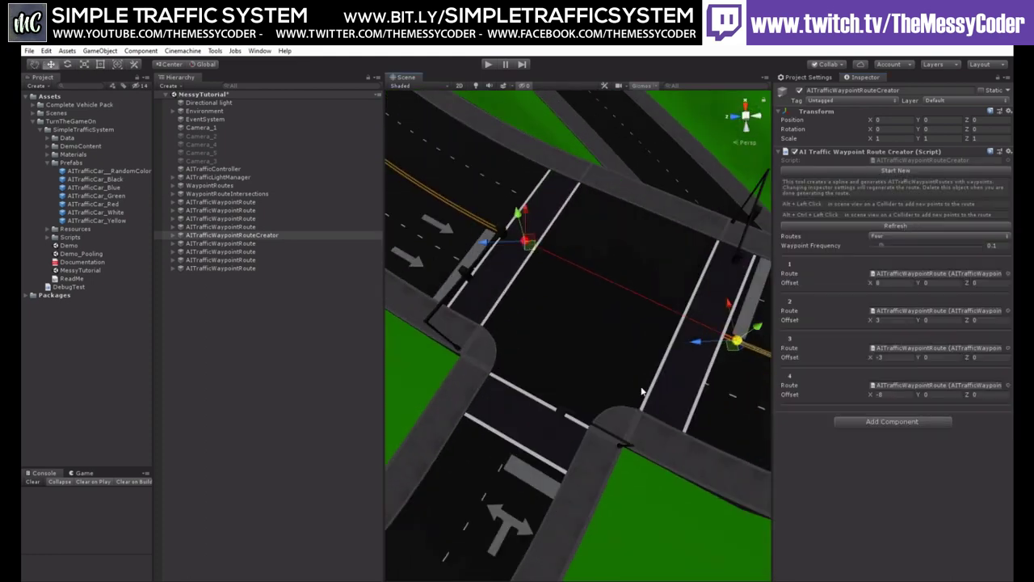
right_click_drag(640, 391, 652, 378)
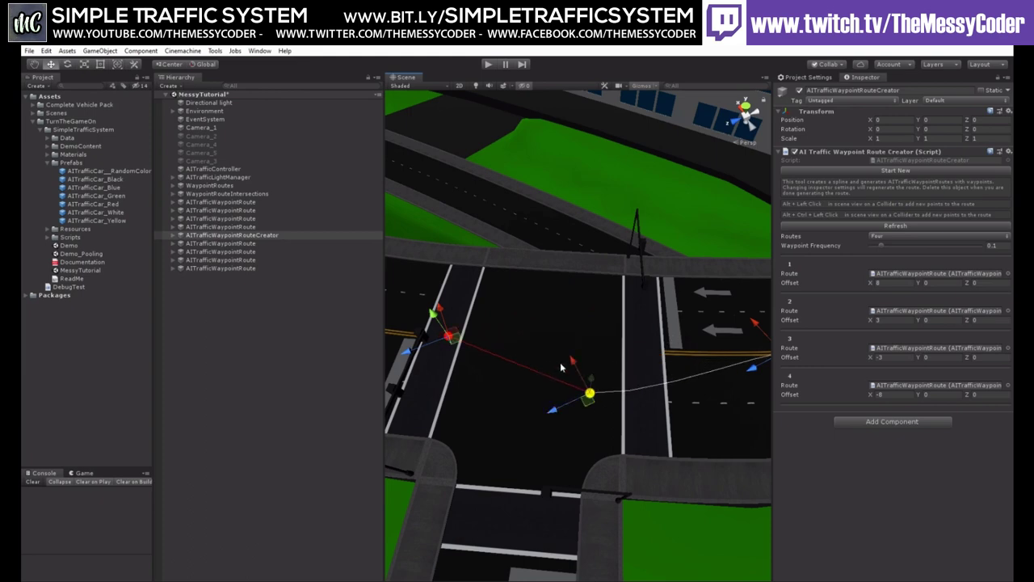
left_click_drag(589, 394, 500, 372)
left_click_drag(525, 328, 520, 317)
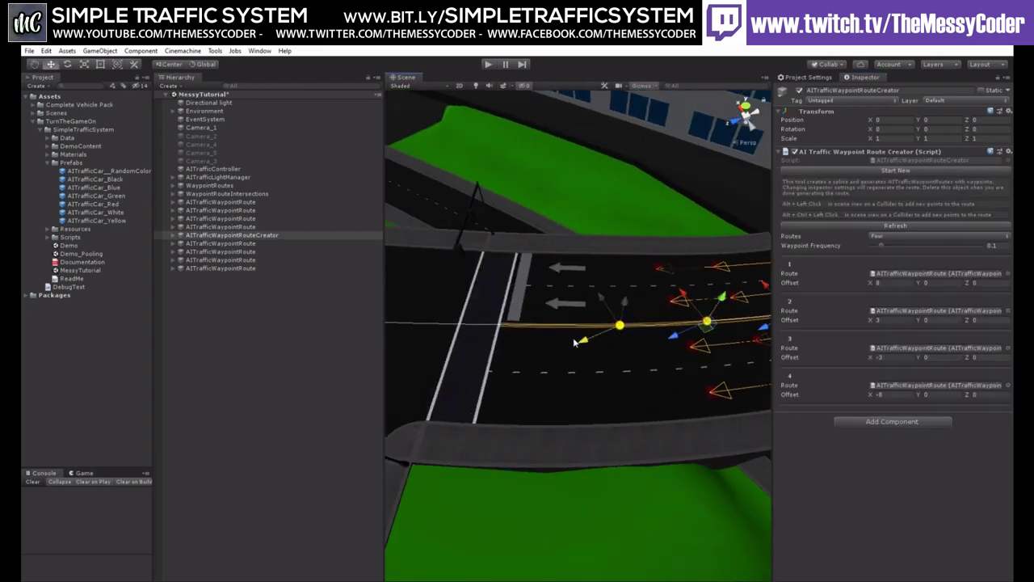
left_click_drag(578, 343, 458, 292)
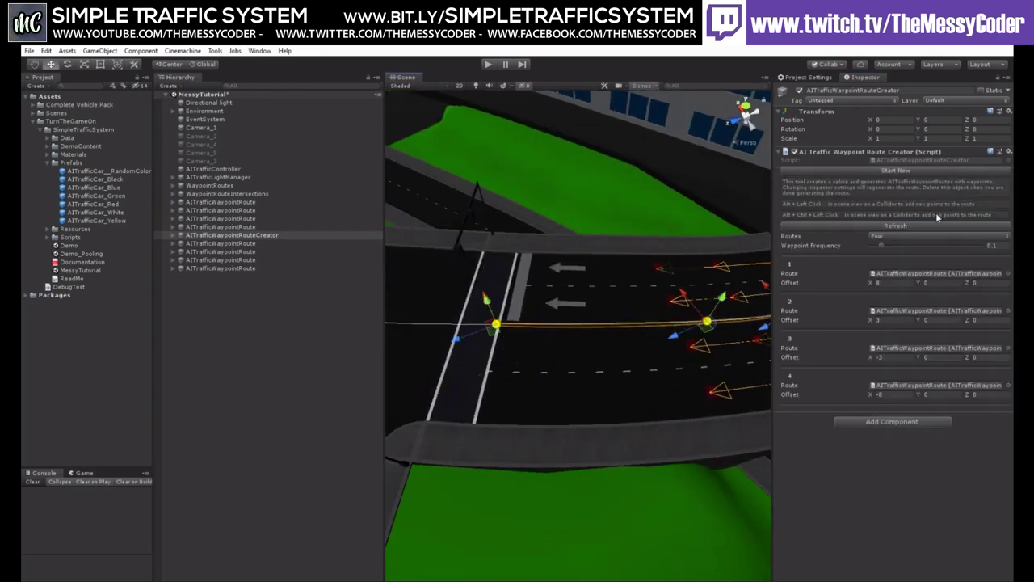
left_click(897, 228)
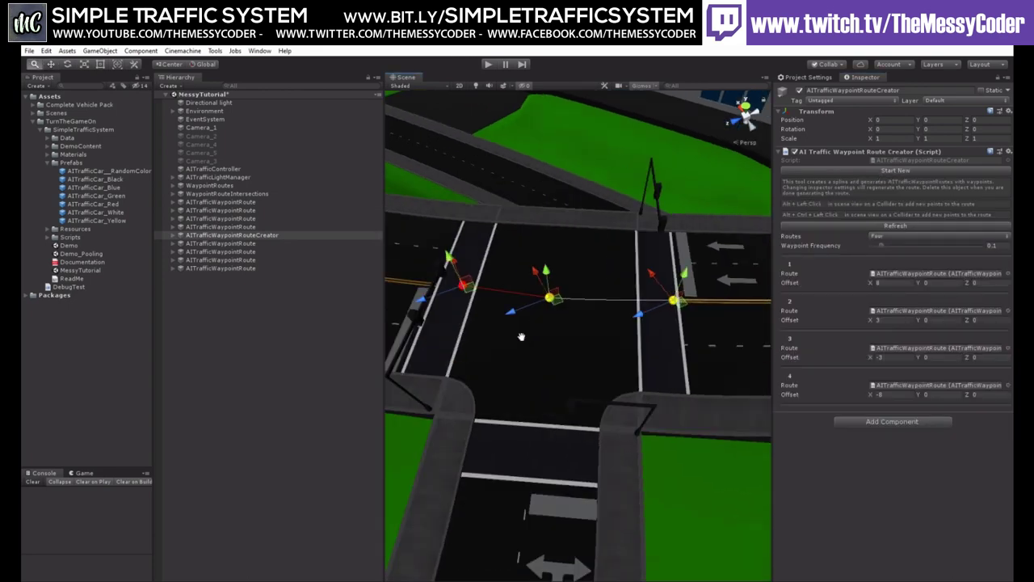
- Move the crosswalk spline point into the intersection beside the last point and regenerate the routes with a Waypoint Frequency of 0.05
left_click_drag(668, 268, 590, 253)
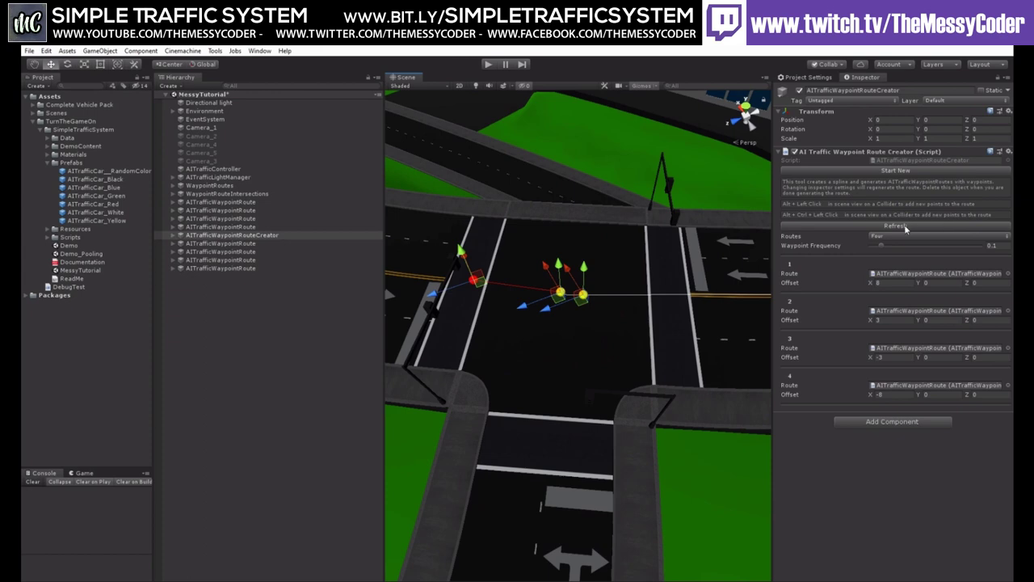
left_click(905, 229)
mouse_move(633, 316)
middle_mouse_down()
mouse_move(573, 327)
mouse_move(667, 316)
mouse_move(624, 331)
middle_mouse_up()
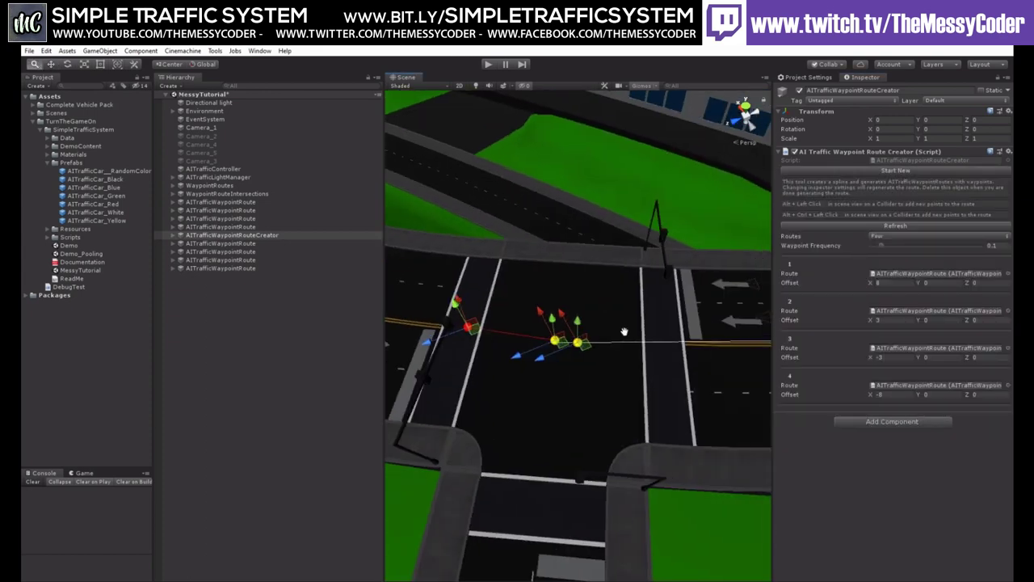
middle_click_drag(699, 389, 554, 383)
right_click_drag(554, 383, 573, 393)
left_click(1002, 244)
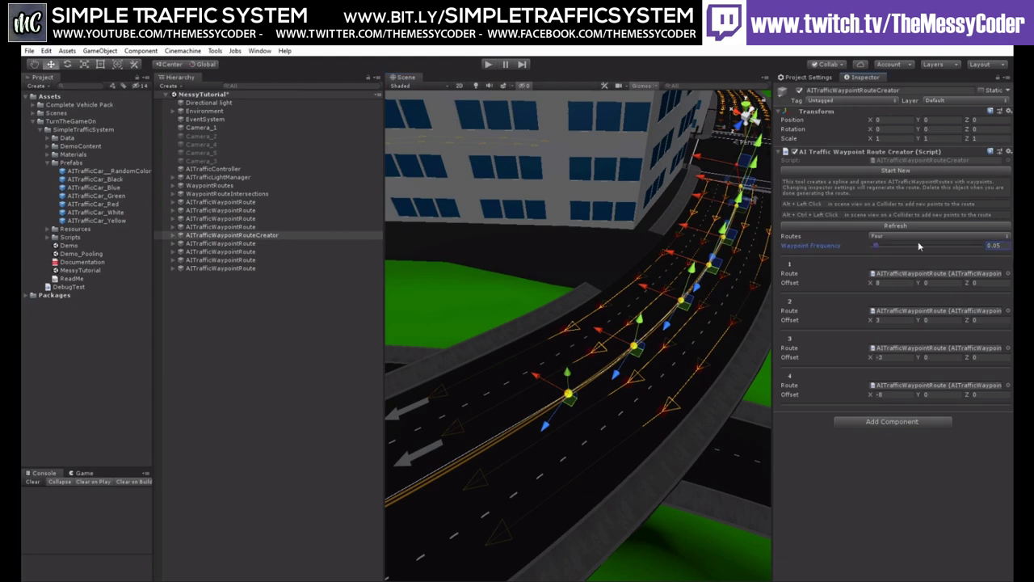
left_click(880, 226)
- Move the second-to-last spline point back behind the stop line on the road's centre line, refresh the routes and deselect the creator
right_click_drag(695, 287, 573, 354)
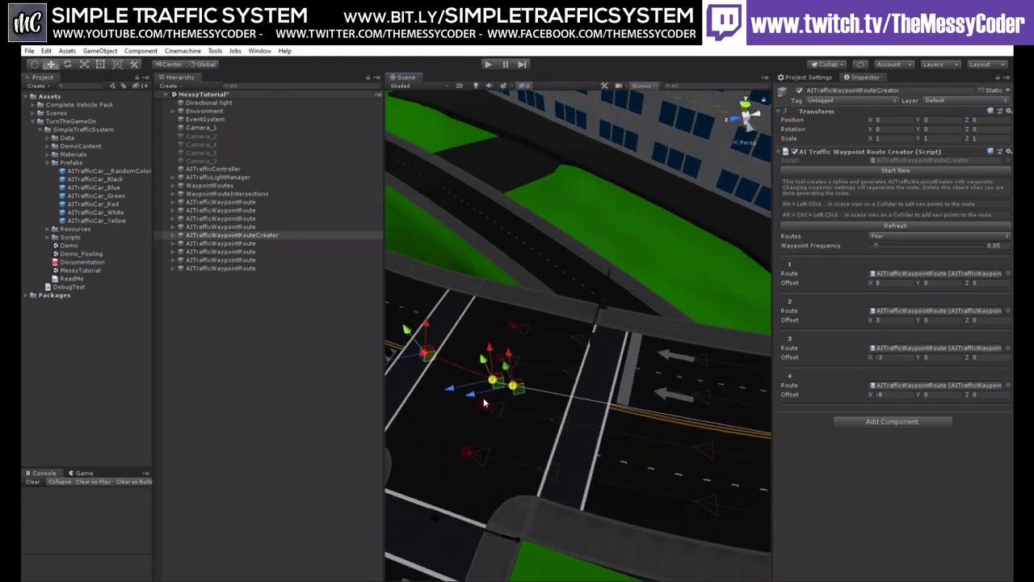
left_click_drag(484, 399, 610, 411)
left_click_drag(632, 371, 628, 377)
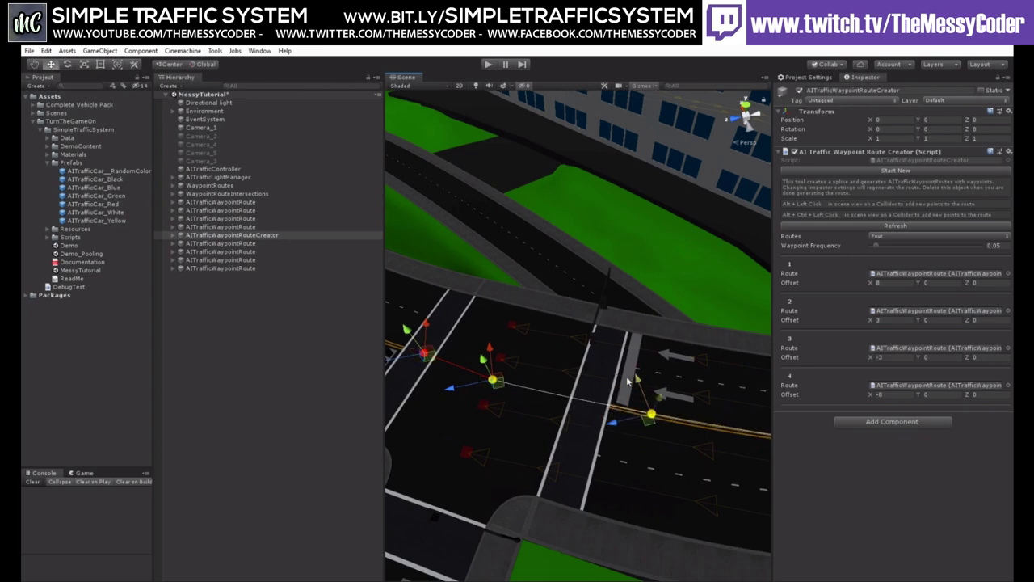
left_click(899, 227)
middle_click_drag(531, 431, 332, 411)
middle_click_drag(559, 365, 485, 417)
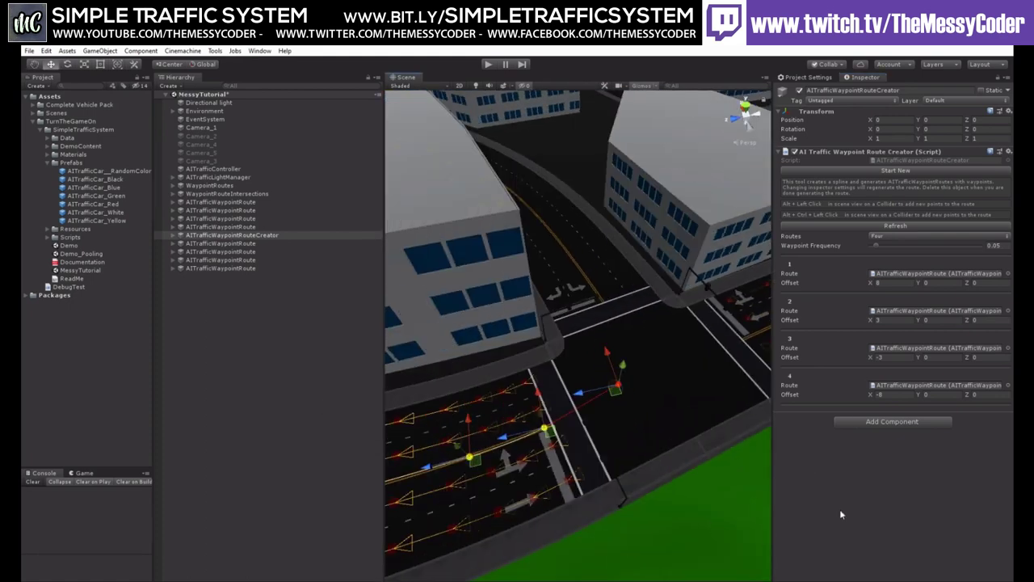
left_click(286, 318)
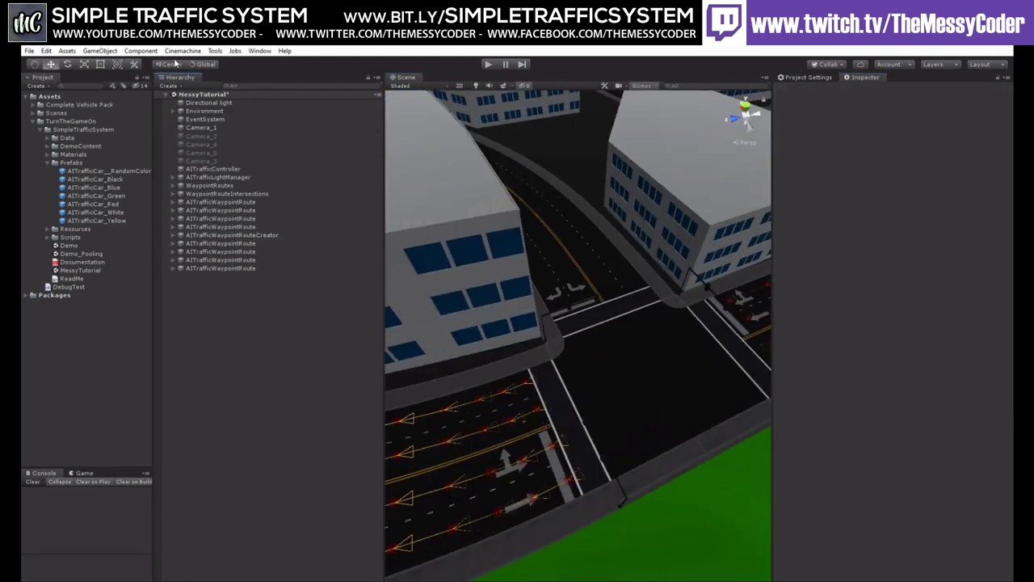
- Open the Route Connector window, load the routes and dock the window beside the Hierarchy
left_click(215, 50)
mouse_move(227, 63)
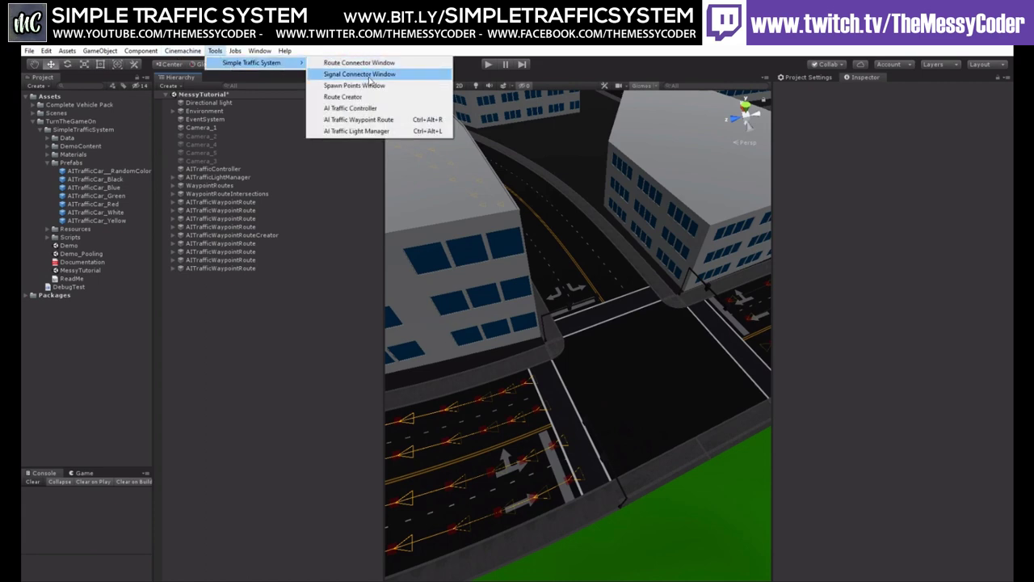
left_click(363, 62)
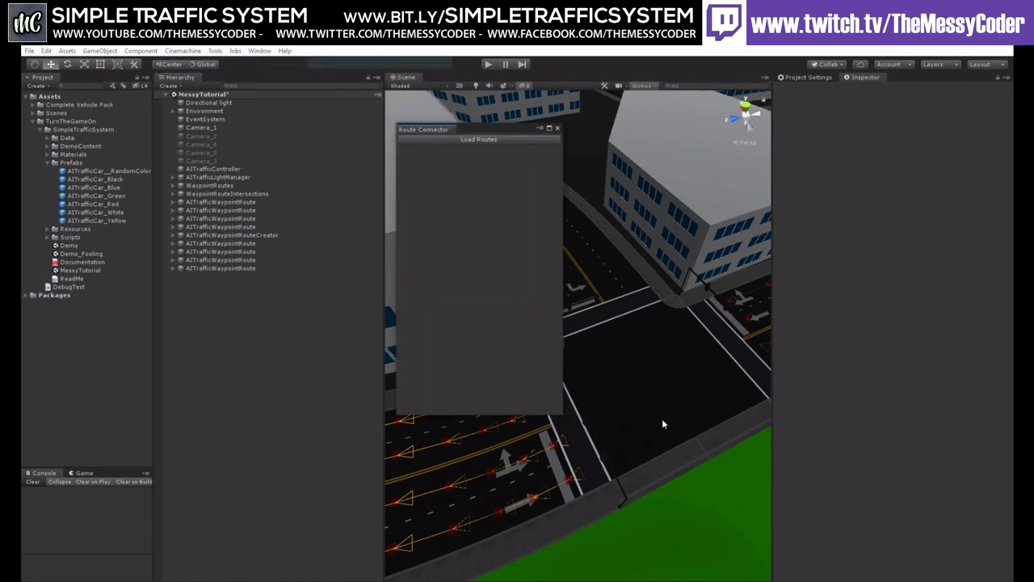
left_click(465, 140)
left_click_drag(439, 131, 361, 203)
- Connect the outermost lane on the building side to the matching outer lane of the new routes across the intersection
left_click_drag(727, 339, 593, 323, "alt")
middle_click_drag(593, 323, 579, 288)
left_click_drag(579, 289, 570, 309, "alt")
right_click_drag(570, 310, 624, 230, "alt")
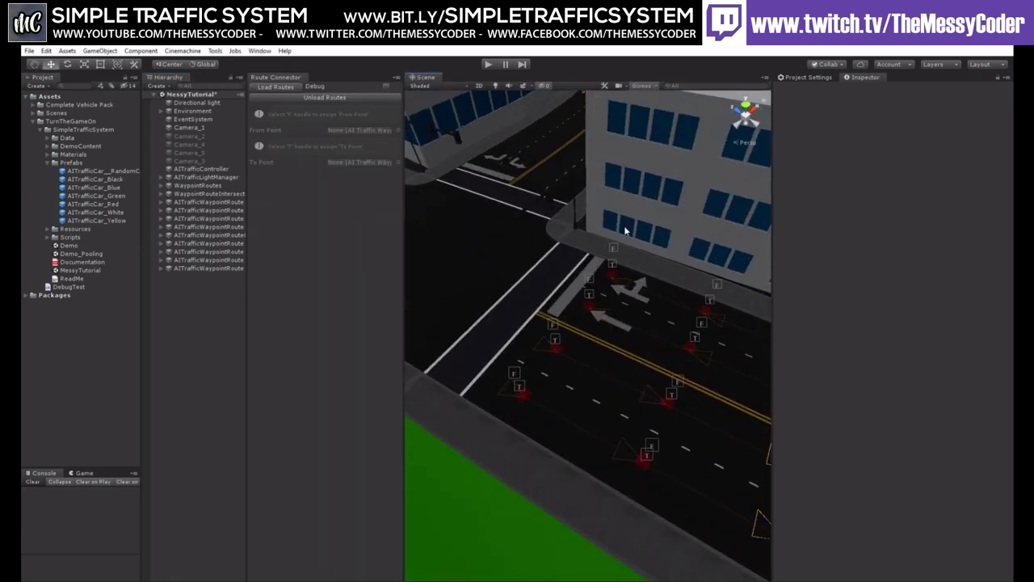
left_click(612, 248)
left_click_drag(612, 250, 484, 234, "alt")
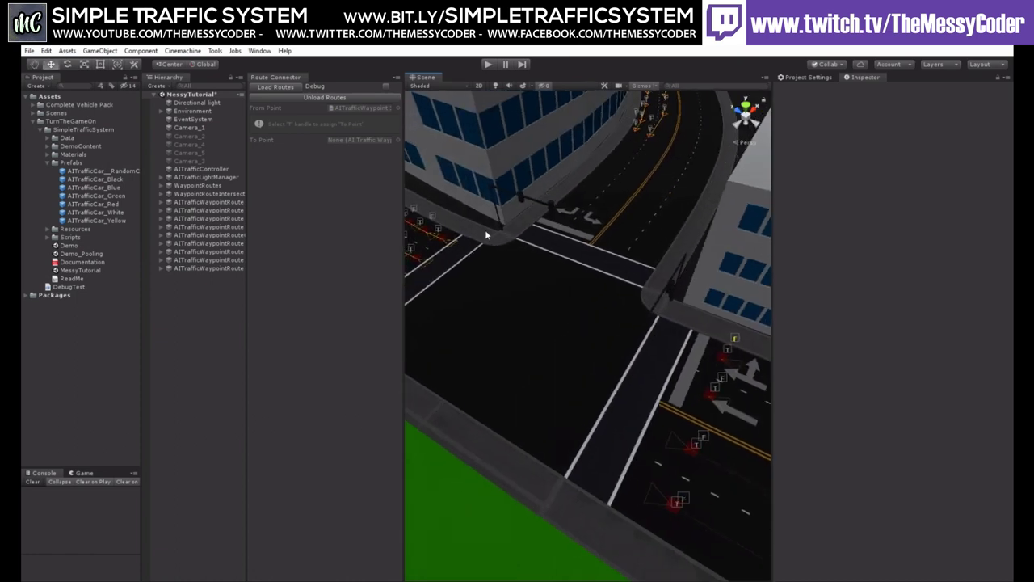
left_click(439, 230)
left_click(314, 127)
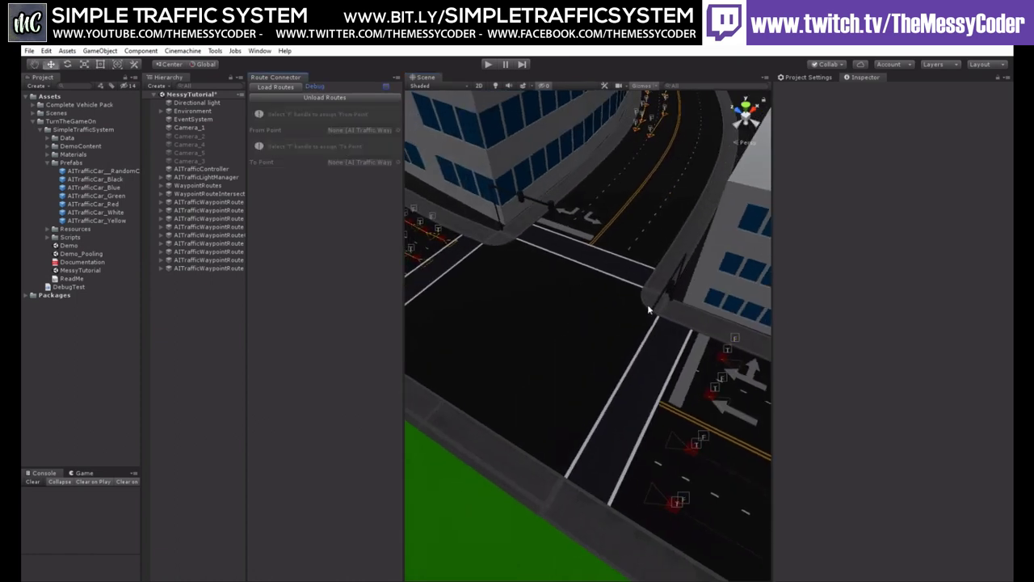
- Connect the second lane on the building side to the matching inner lane across the intersection
left_click(723, 377)
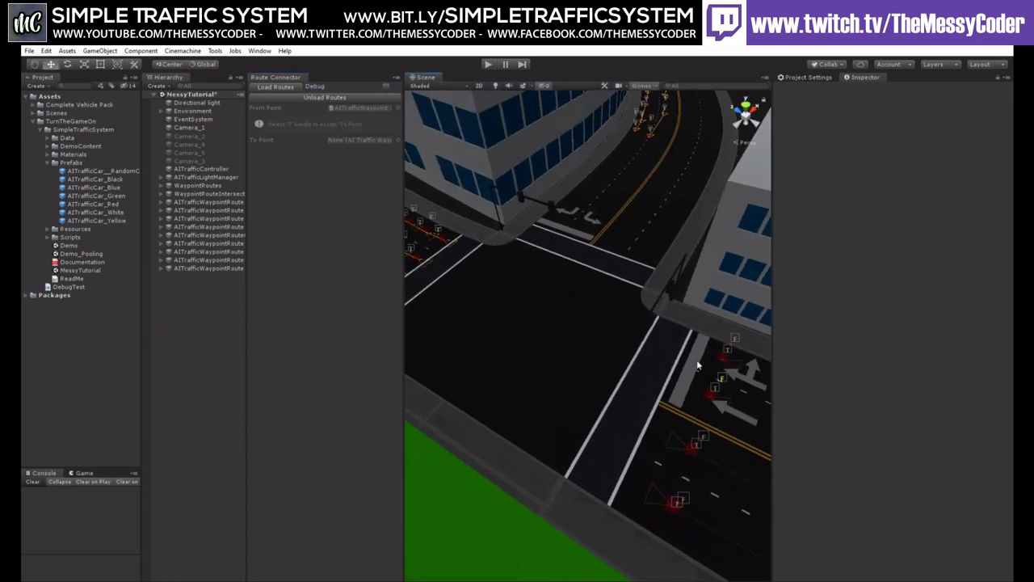
left_click(412, 250)
left_click(349, 129)
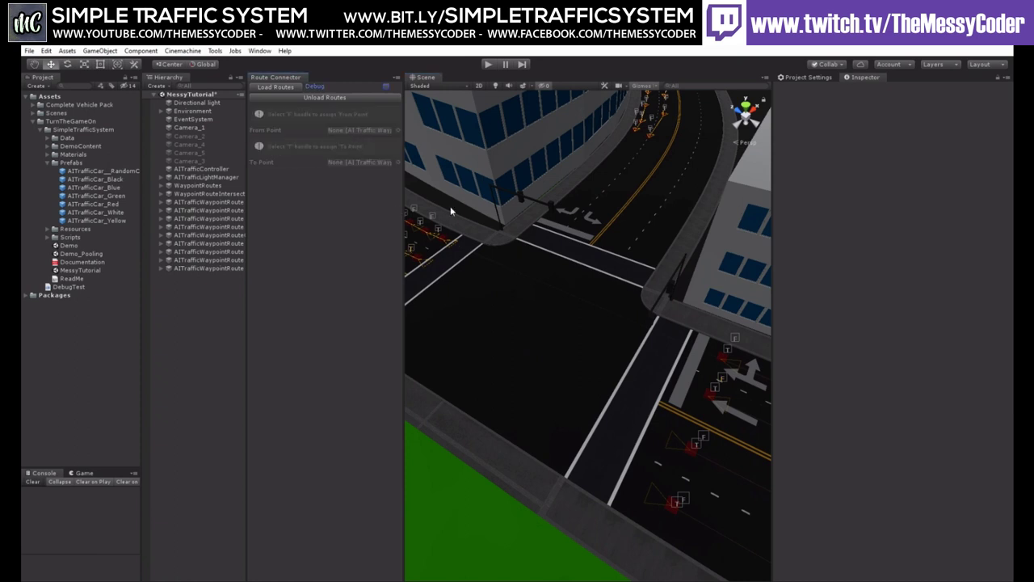
- Connect the first lane beyond the centre line to its matching lane across the intersection
left_click(704, 437)
middle_click_drag(493, 363, 597, 321)
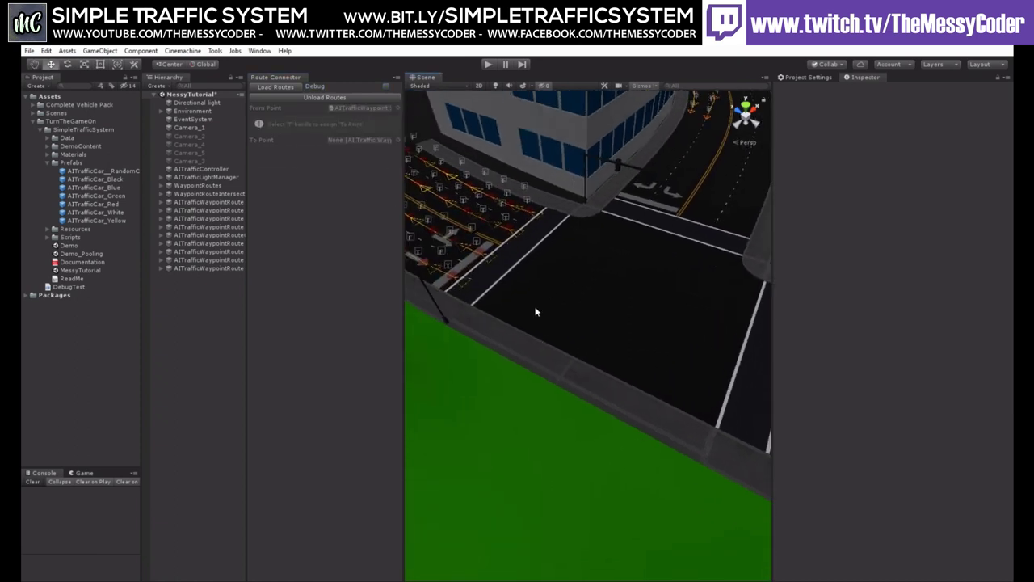
left_click(475, 241)
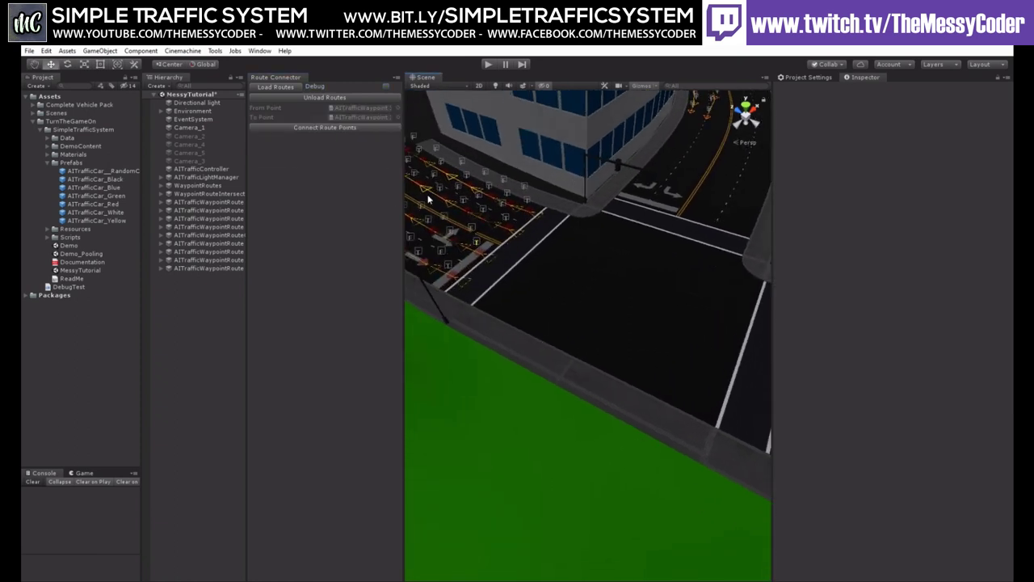
left_click(311, 127)
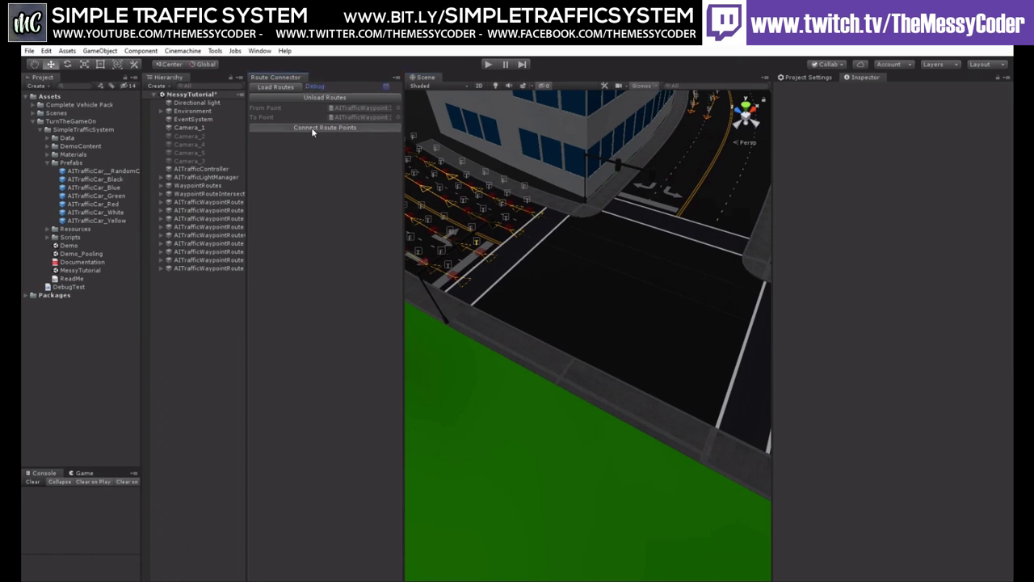
- Clear the selection, widen the Hierarchy and the Scene view, and inspect the new lanes' connection points at the stop line
left_click(516, 261)
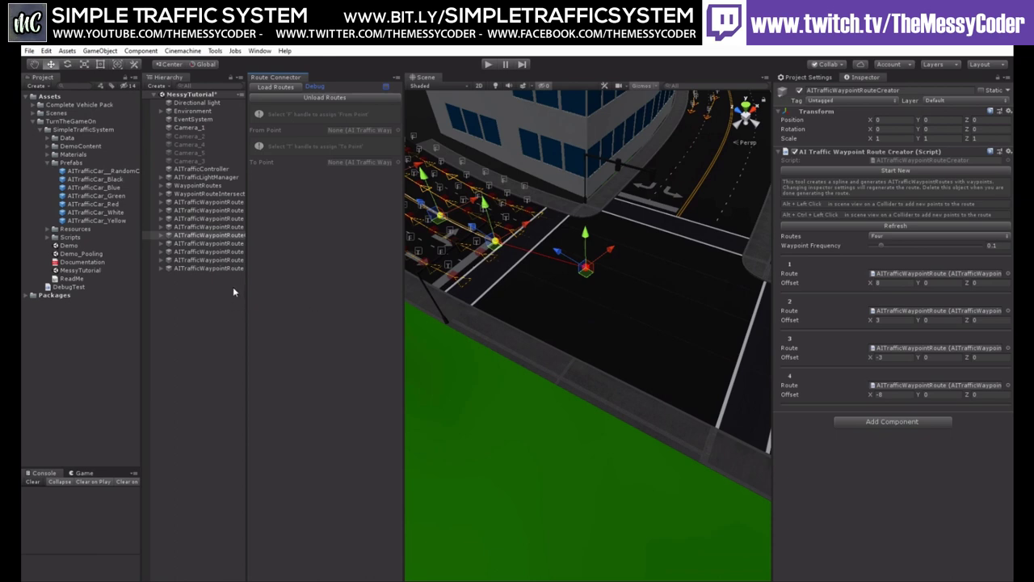
left_click(221, 330)
left_click_drag(245, 303, 280, 301)
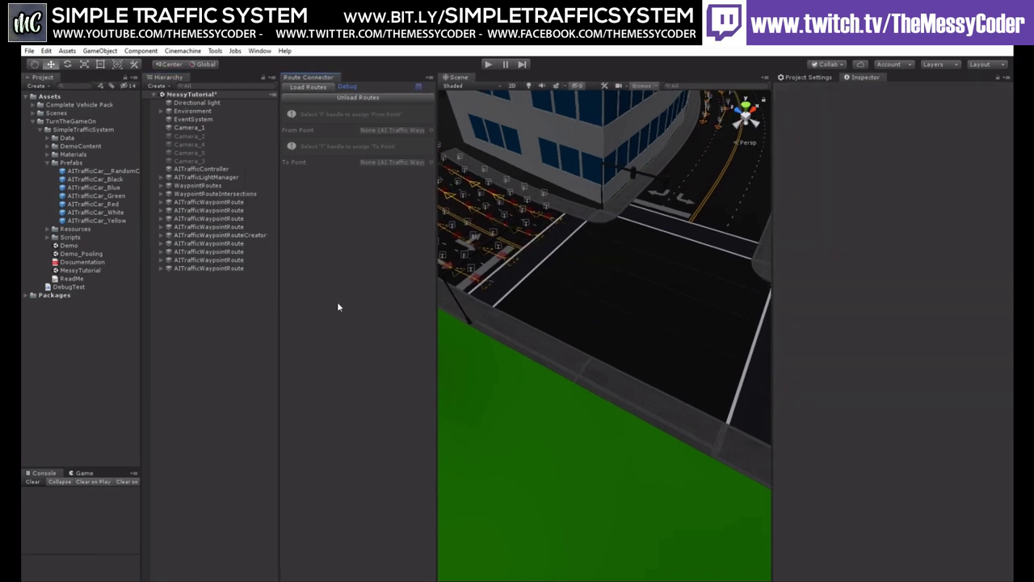
right_click_drag(724, 303, 633, 321)
left_click_drag(634, 321, 690, 351, "alt")
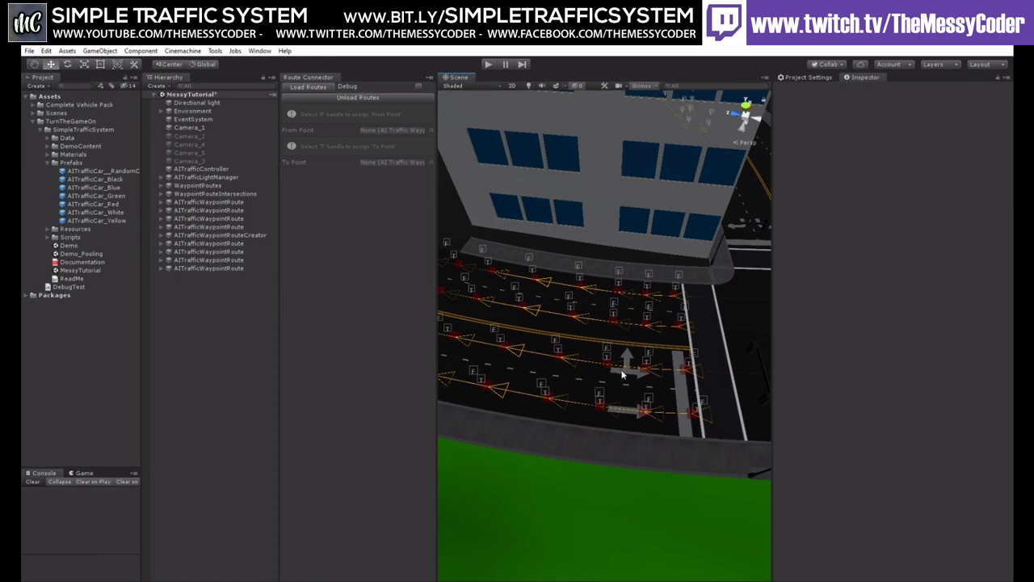
left_click_drag(771, 360, 826, 358)
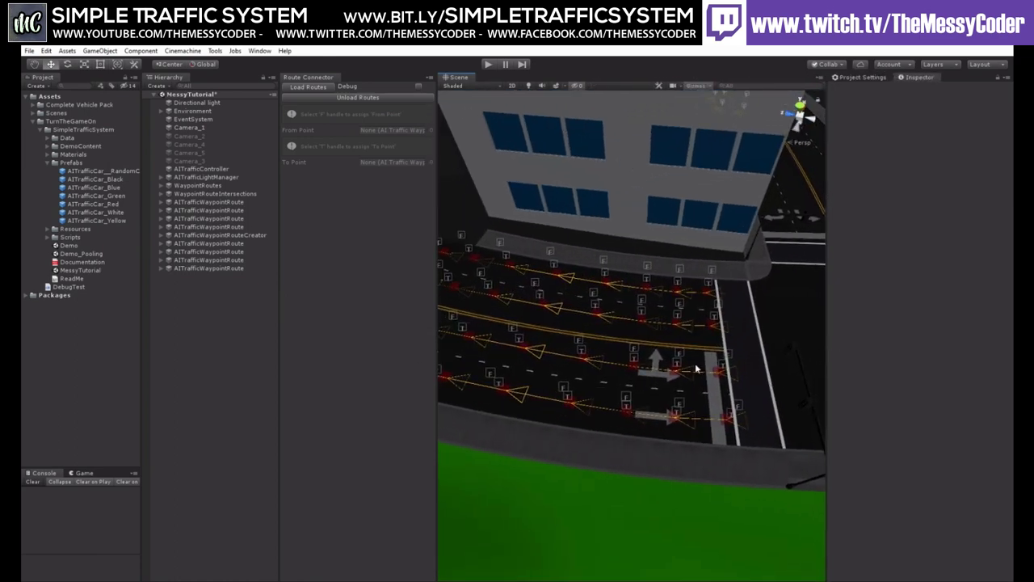
middle_click_drag(694, 367, 646, 389)
left_click_drag(544, 389, 541, 325, "alt")
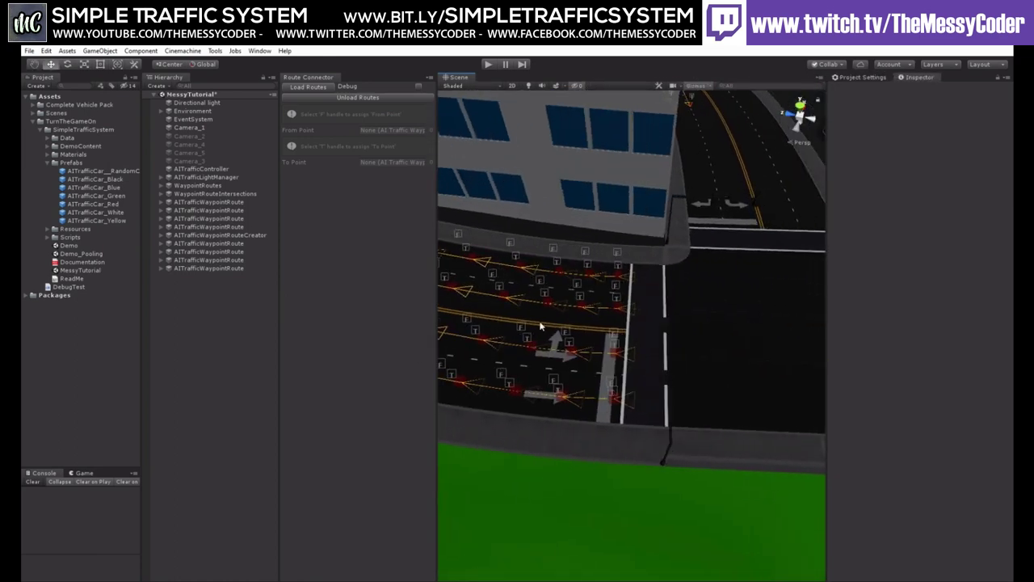
- Check which lane each AITrafficWaypointRoute covers and expand the inner-lane routes beyond the centre line on both sides of the intersection
left_click(243, 269)
left_click(252, 260)
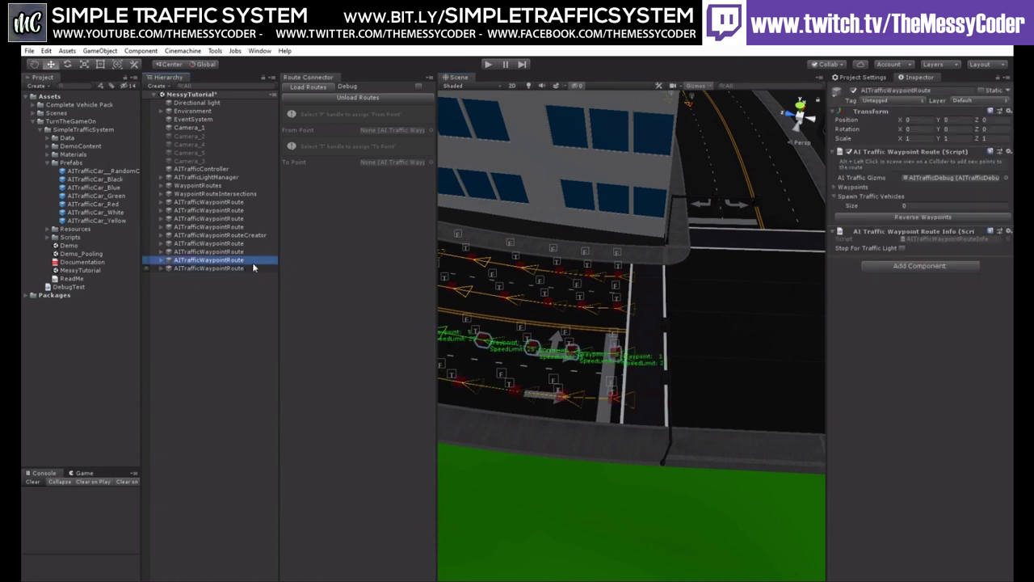
left_click(163, 260)
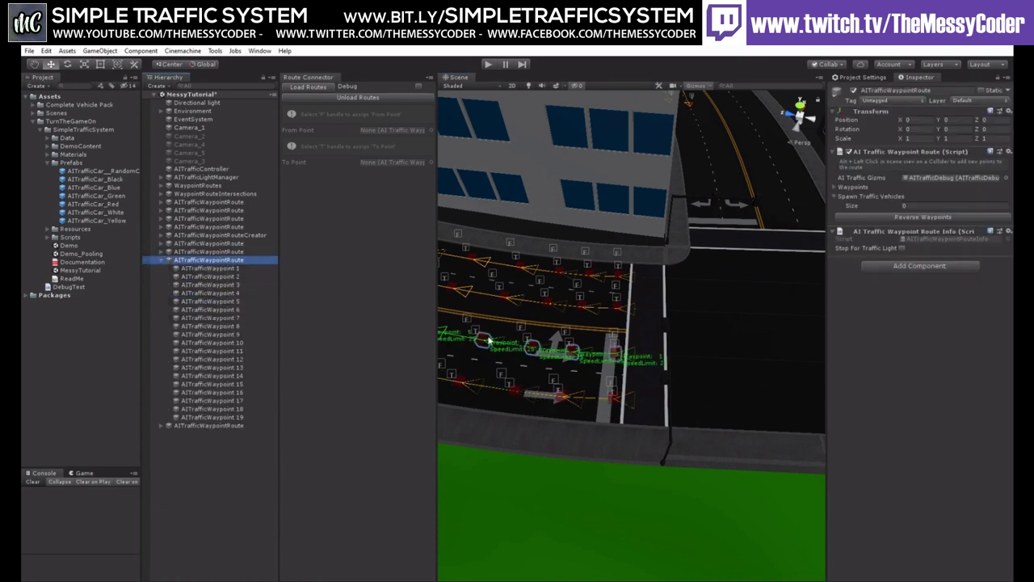
left_click_drag(492, 320, 295, 296, "alt")
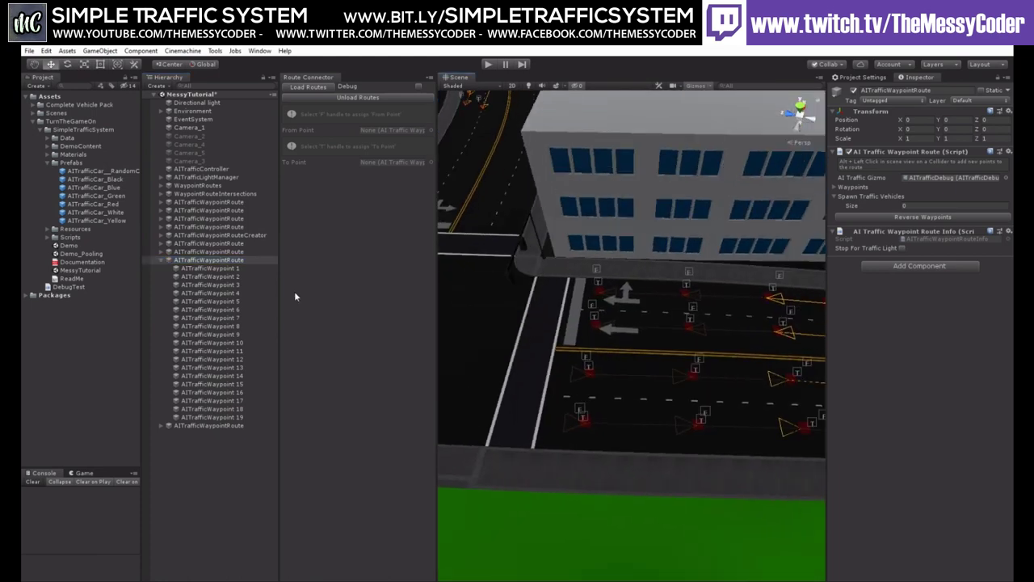
left_click(234, 252)
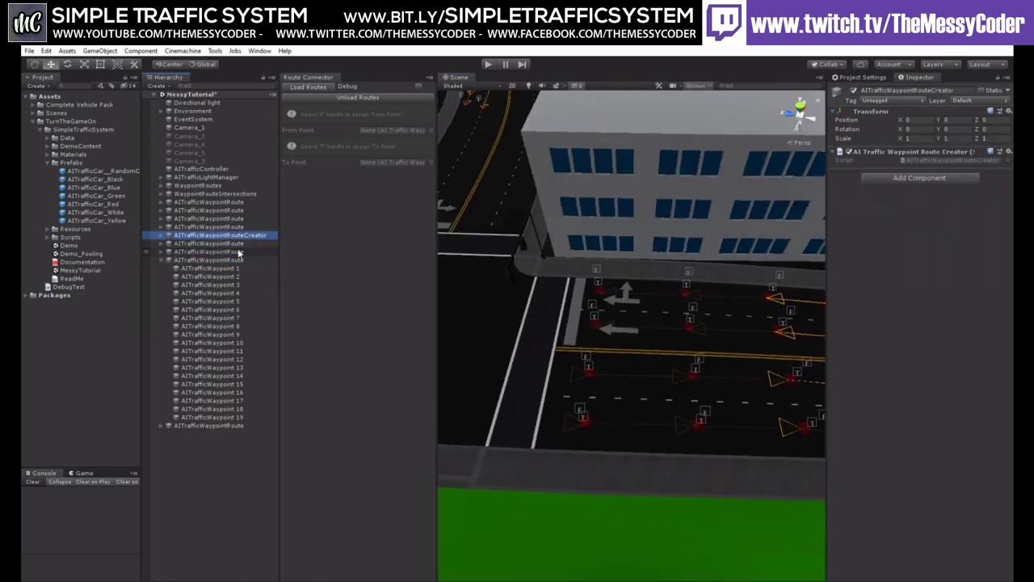
left_click(242, 426)
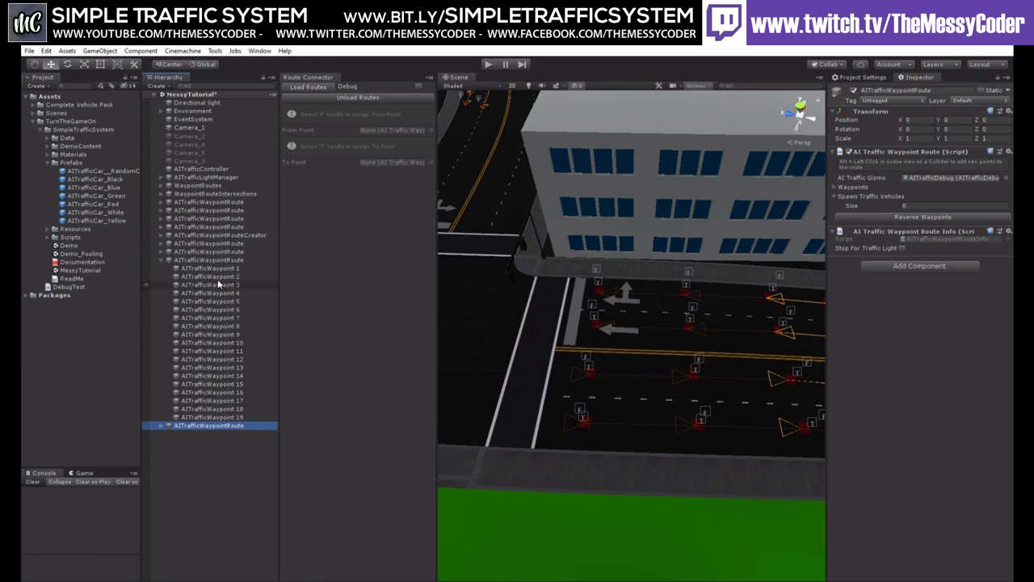
left_click(238, 220)
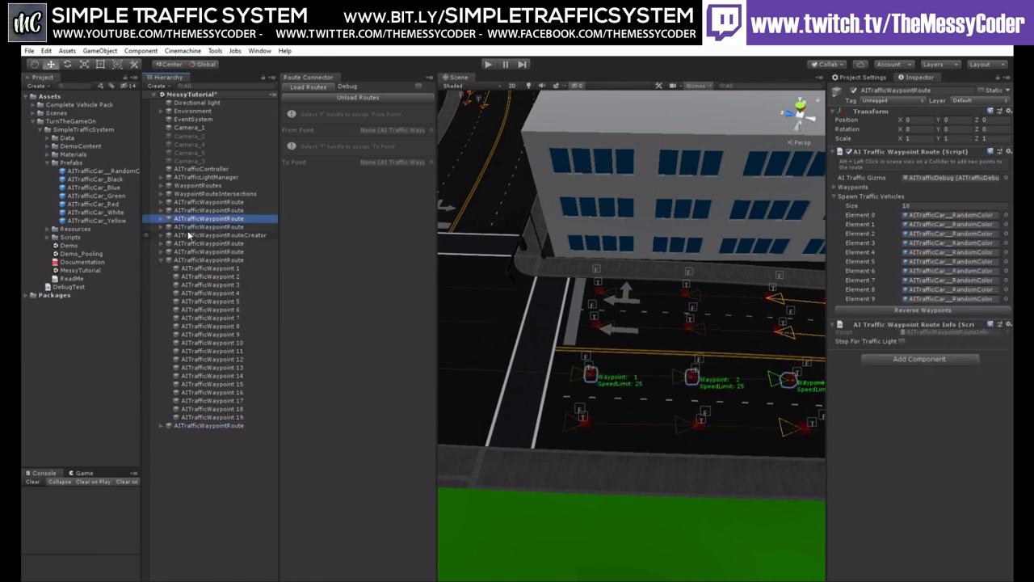
left_click(160, 219)
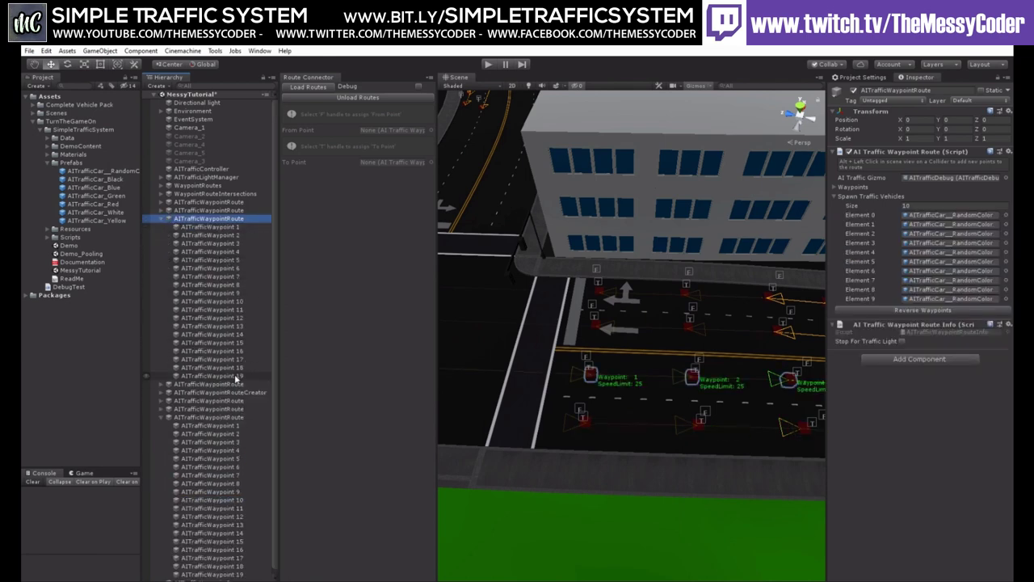
- Remove the new route point from AITrafficWaypoint 1 of the far inner-lane route by setting its New Route Points size to 0
left_click(230, 228)
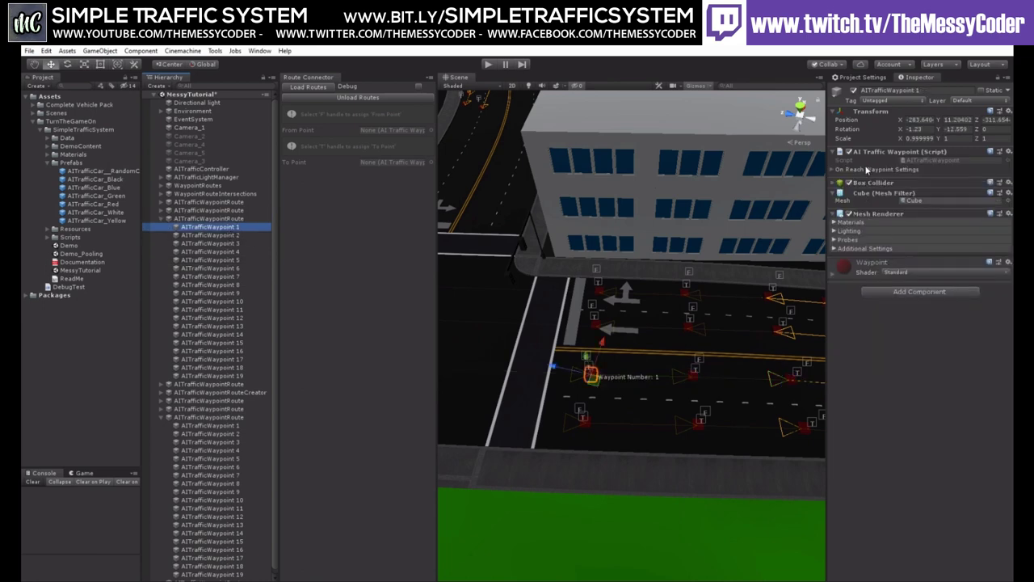
left_click(860, 170)
left_click(840, 216)
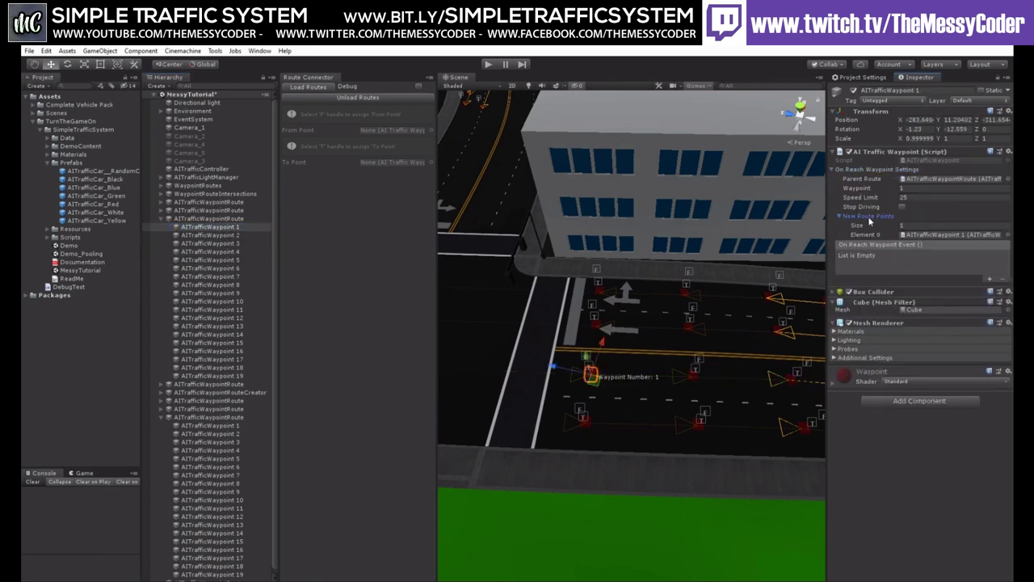
left_click(910, 226)
type("0")
key("Return")
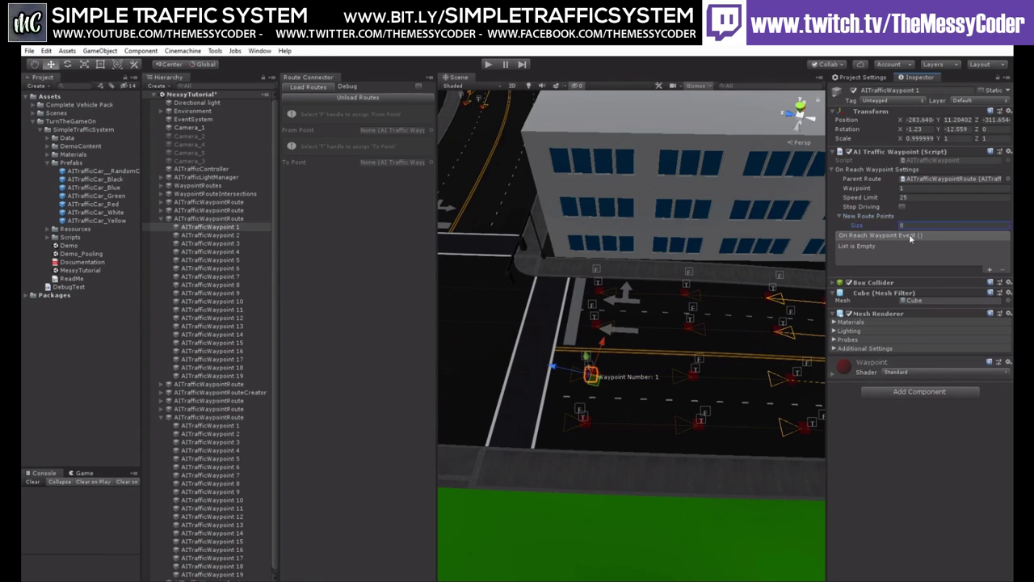
- Reverse the waypoints of the two newest routes, the lanes on the grass side of the centre line before the intersection
middle_click_drag(532, 369, 633, 358)
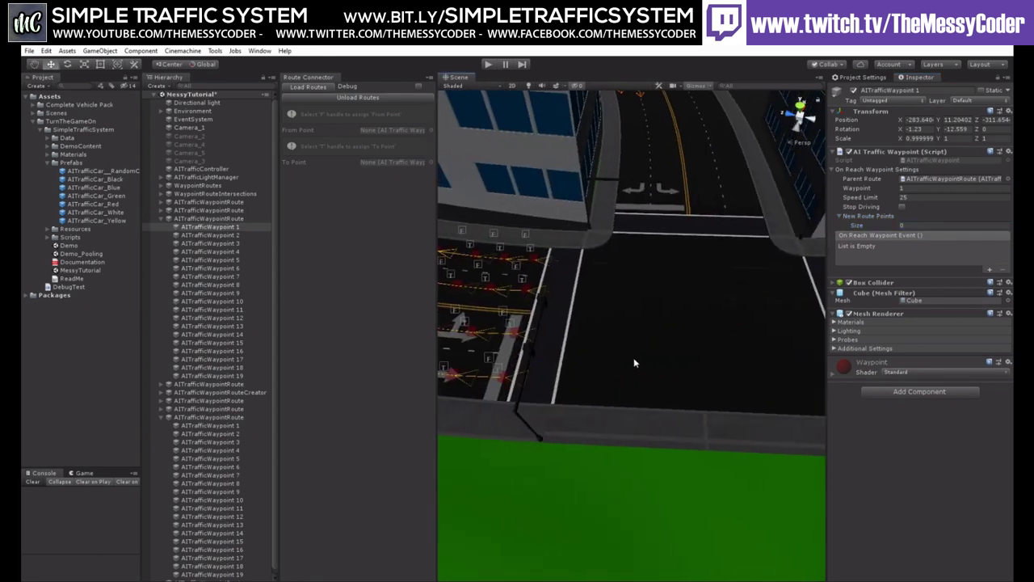
left_click(192, 418)
left_click(164, 417)
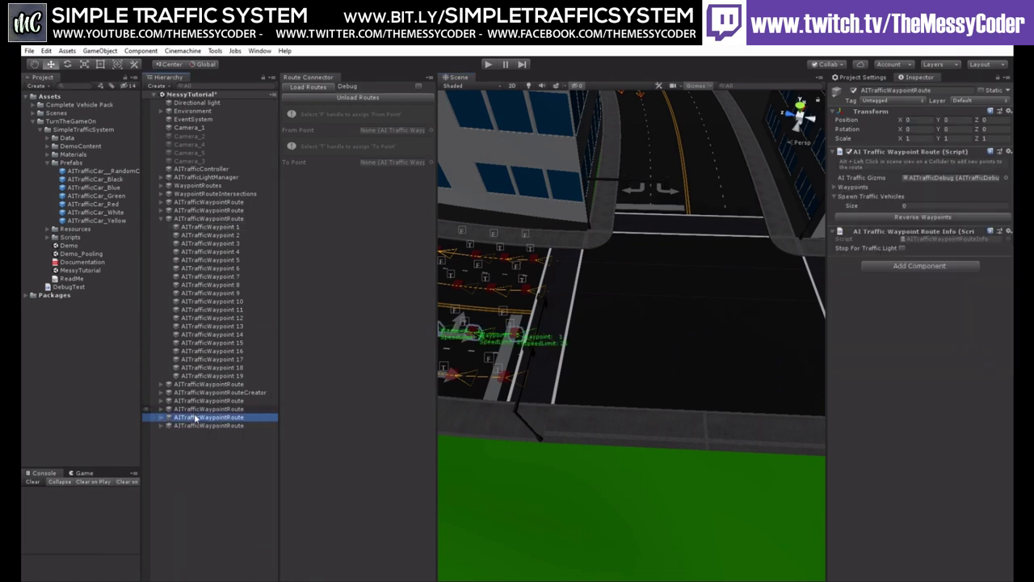
left_click(218, 426, "ctrl")
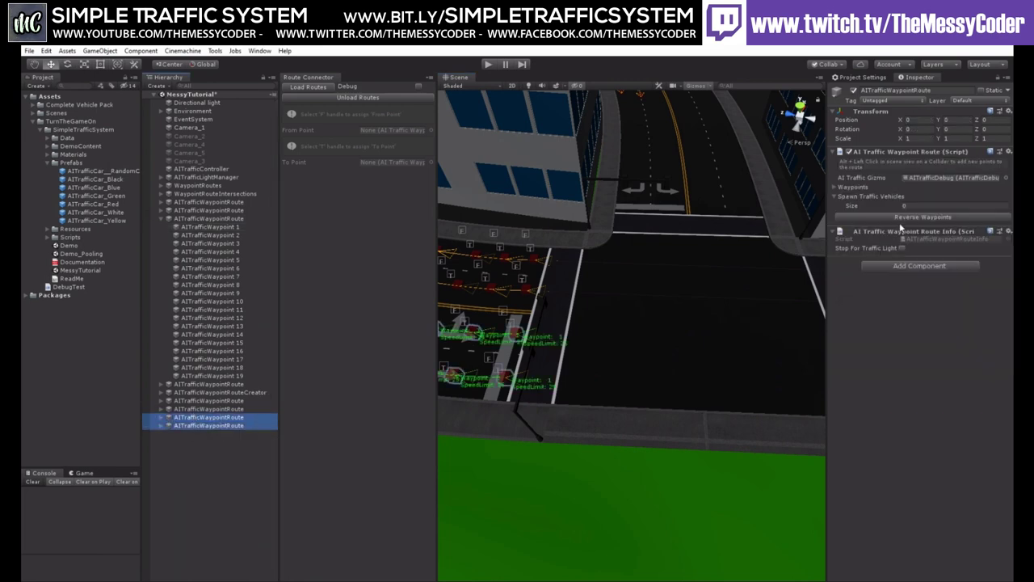
left_click(903, 217)
left_click(231, 417)
left_click(906, 217)
- Connect the end of the reversed inner lane to the first point of the matching inner lane across the intersection
left_click(504, 306)
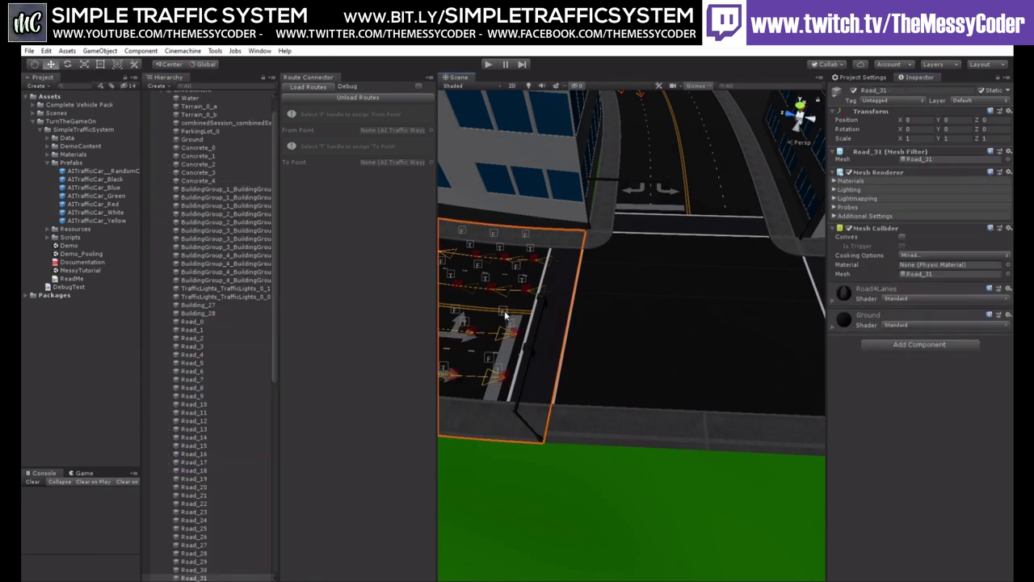
left_click(504, 312)
middle_click_drag(705, 312, 559, 342)
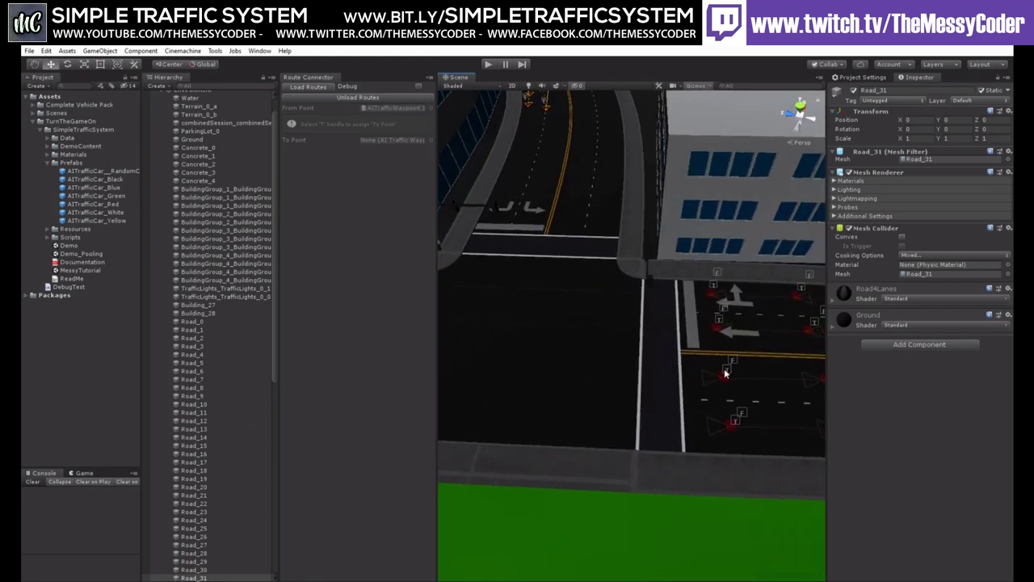
left_click(725, 372)
left_click(408, 127)
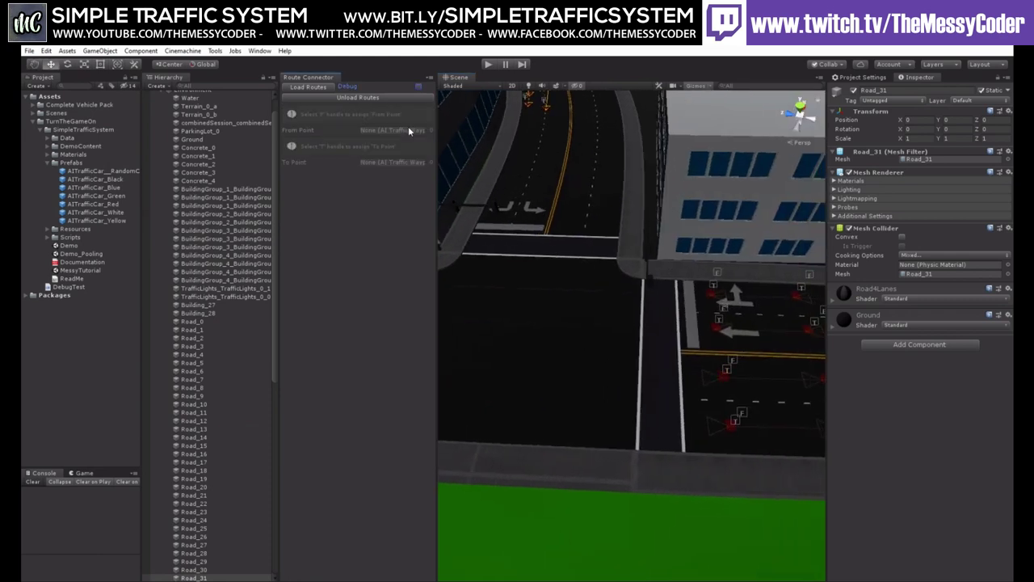
- Connect the end of the reversed outer lane on the grass side to the matching outer lane across the intersection
middle_click_drag(580, 405, 646, 366)
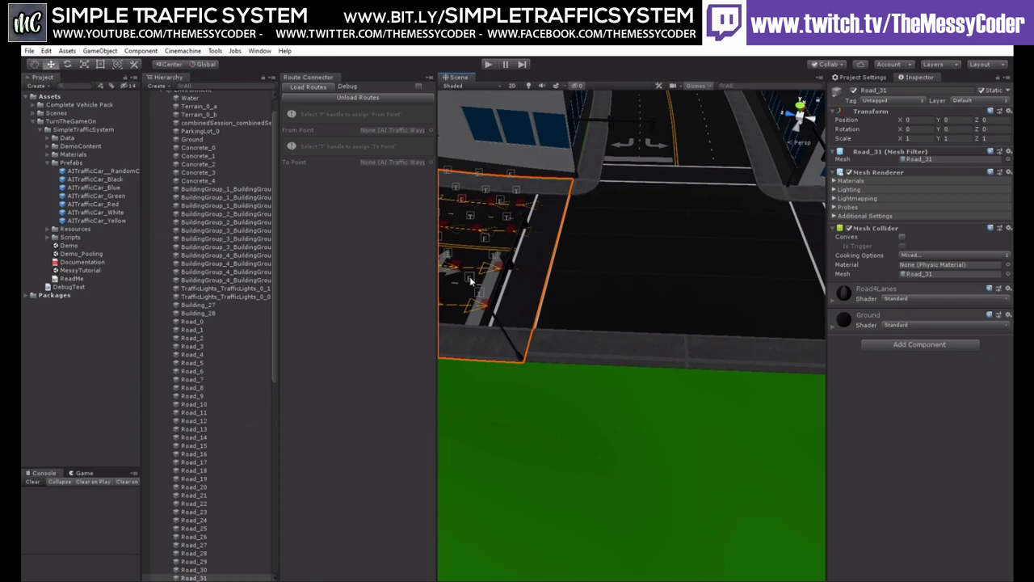
left_click(471, 280)
middle_click_drag(471, 280, 702, 342)
left_click(724, 329)
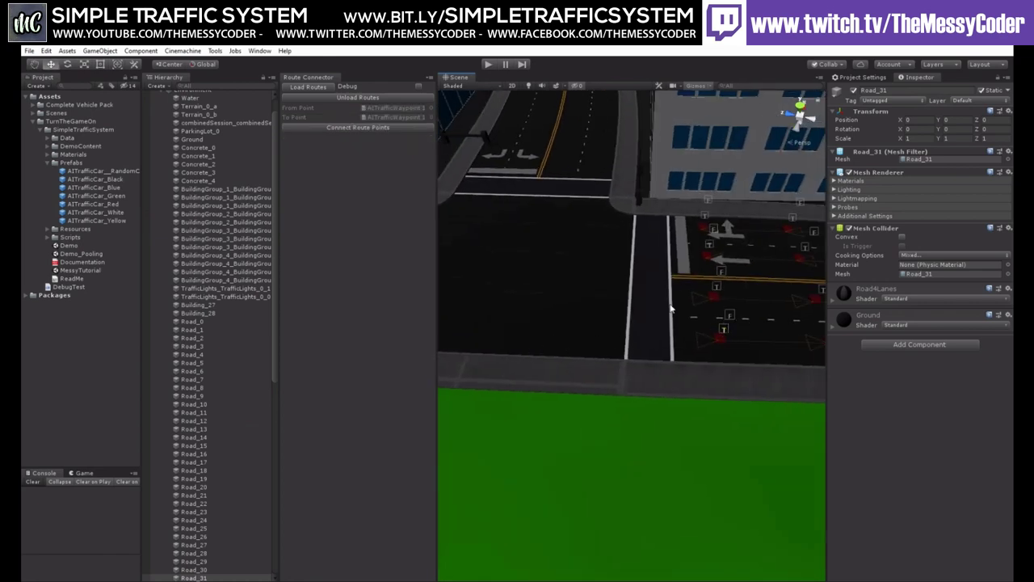
left_click(353, 127)
- Look over the connected lanes around the intersection and collapse the Environment group in the Hierarchy
middle_click_drag(686, 226, 773, 340)
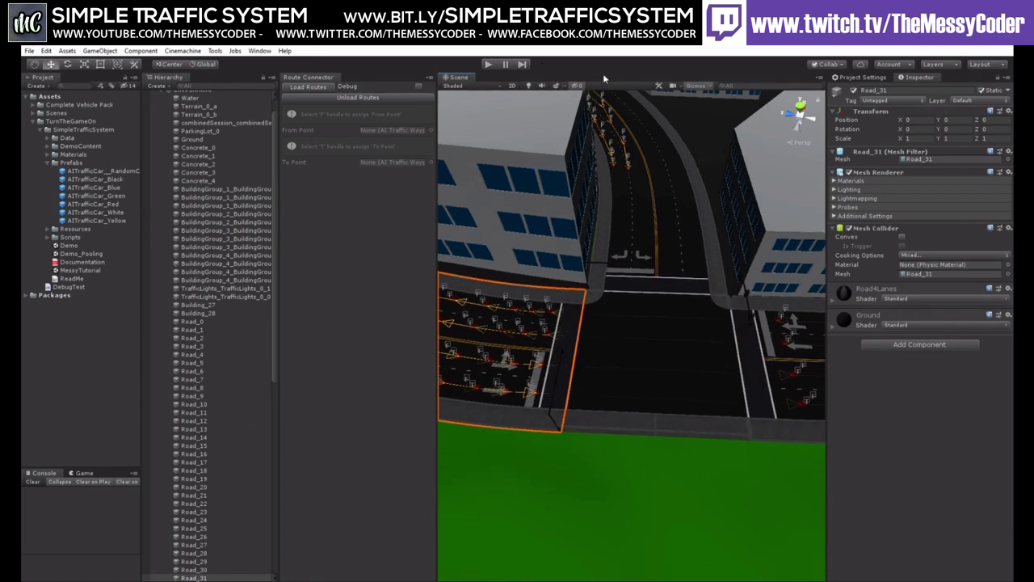
left_click_drag(628, 240, 846, 303, "alt")
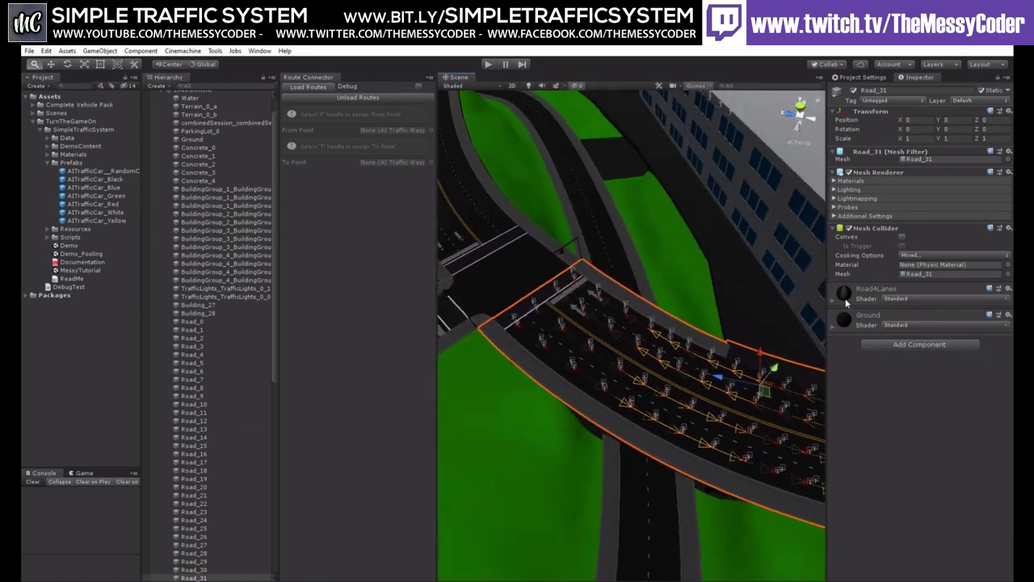
middle_click_drag(845, 303, 496, 167)
scroll(256, 129, "up", 1)
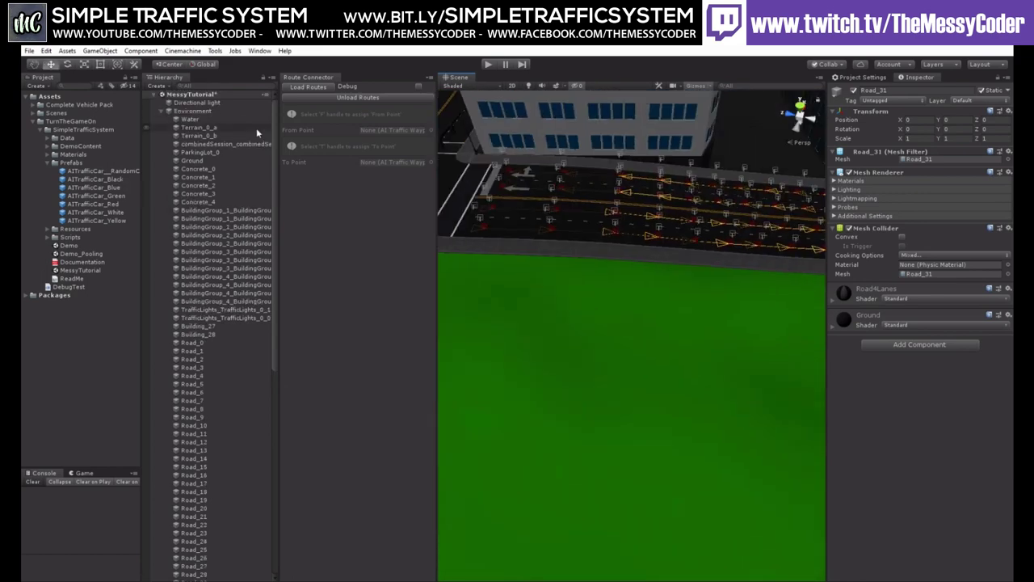
left_click(169, 111)
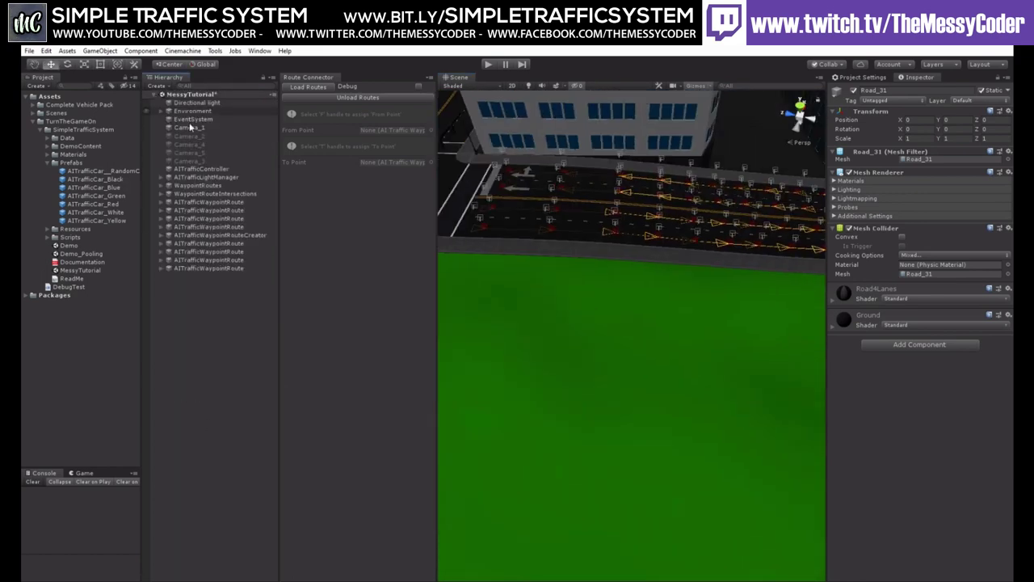
- Add the AITrafficCar__RandomColor prefab to Spawn Traffic Vehicles on both reversed routes and set the list size to 5
middle_click_drag(637, 181, 747, 212)
middle_click_drag(530, 284, 672, 277)
left_click(240, 267)
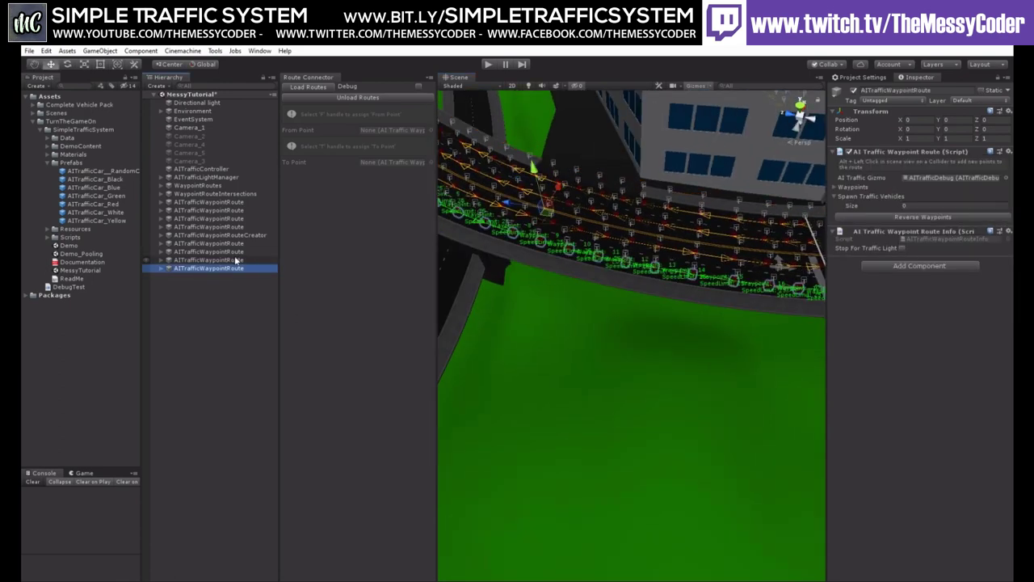
left_click(236, 259, "shift")
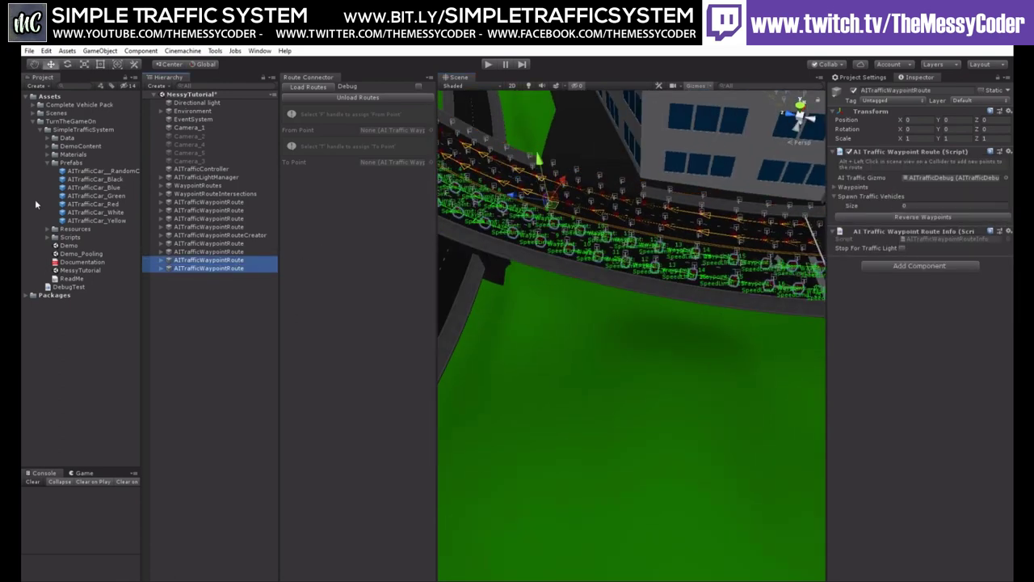
left_click_drag(106, 172, 870, 206)
left_click(921, 206)
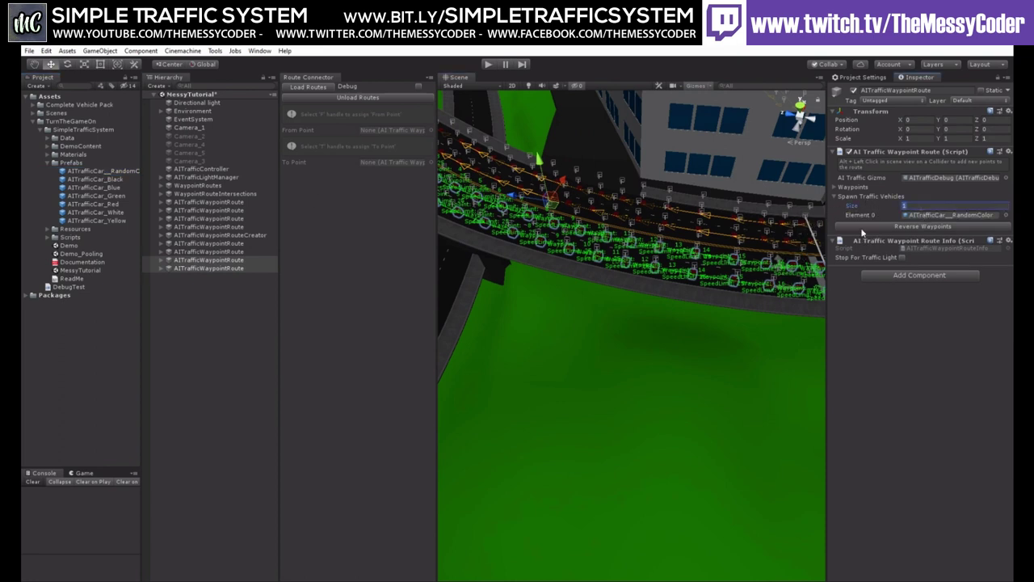
type("5")
key("Return")
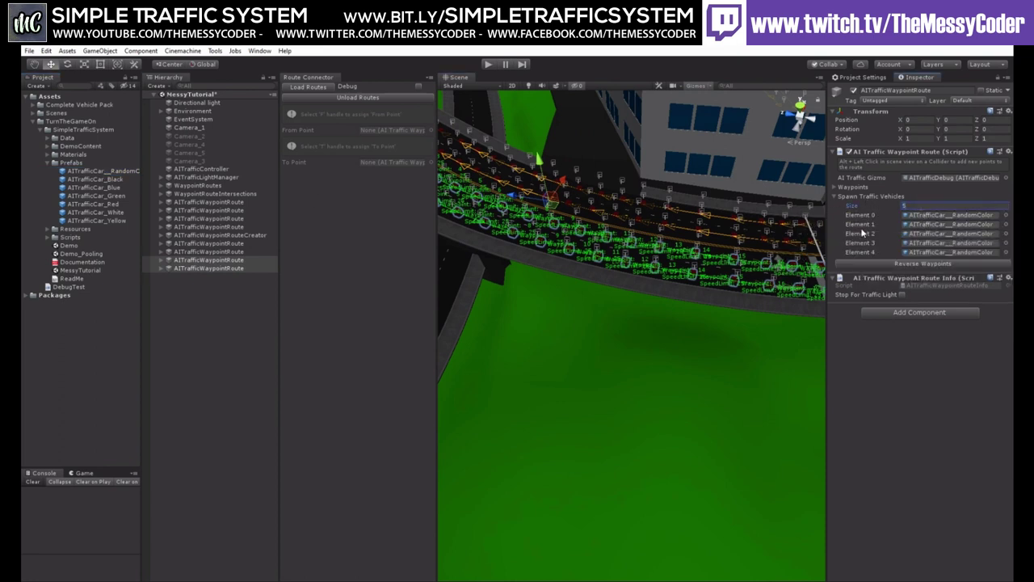
- Run the scene in Play mode, switch the selection to Camera_5, and watch the traffic cross the newly connected intersection
left_click(489, 64)
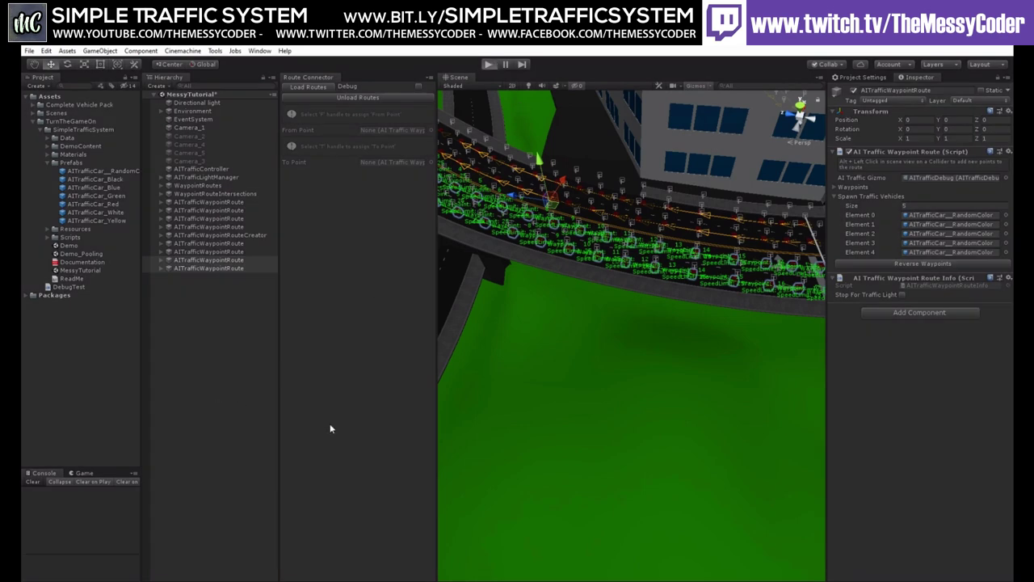
scroll(614, 371, "down", 4)
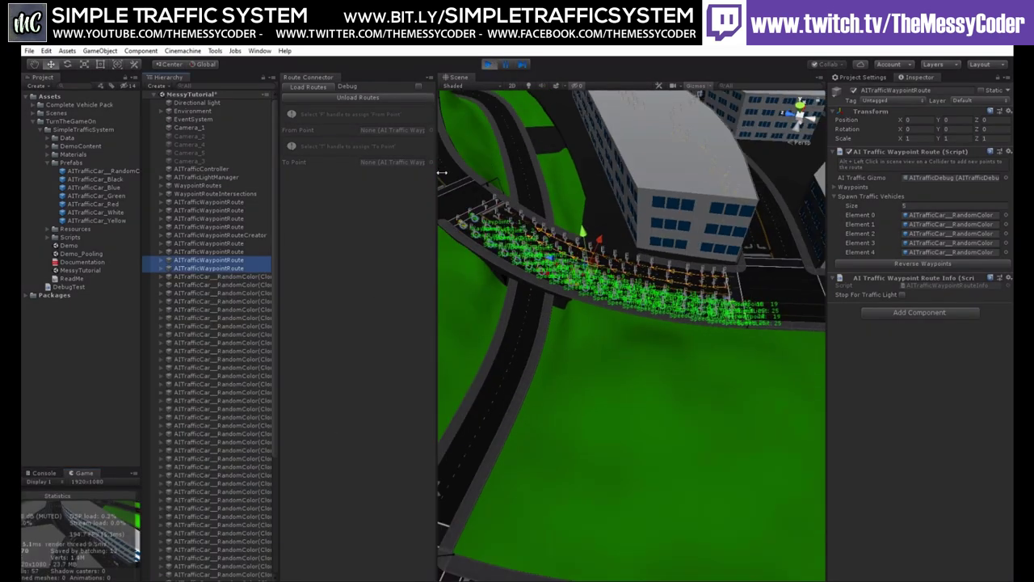
left_click(226, 152)
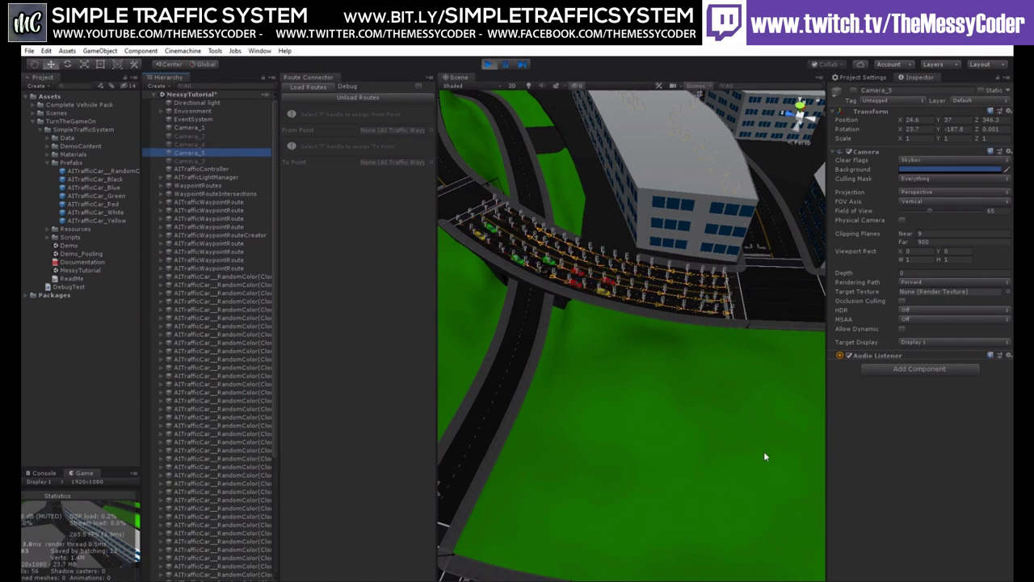
right_click_drag(710, 388, 774, 346)
middle_click_drag(774, 346, 737, 372)
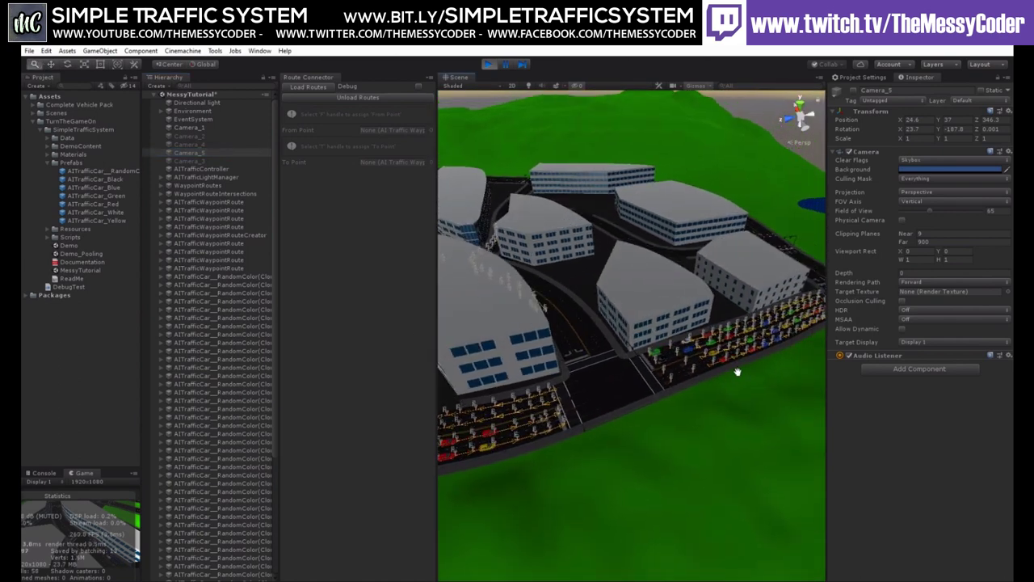
right_click_drag(738, 371, 670, 383)
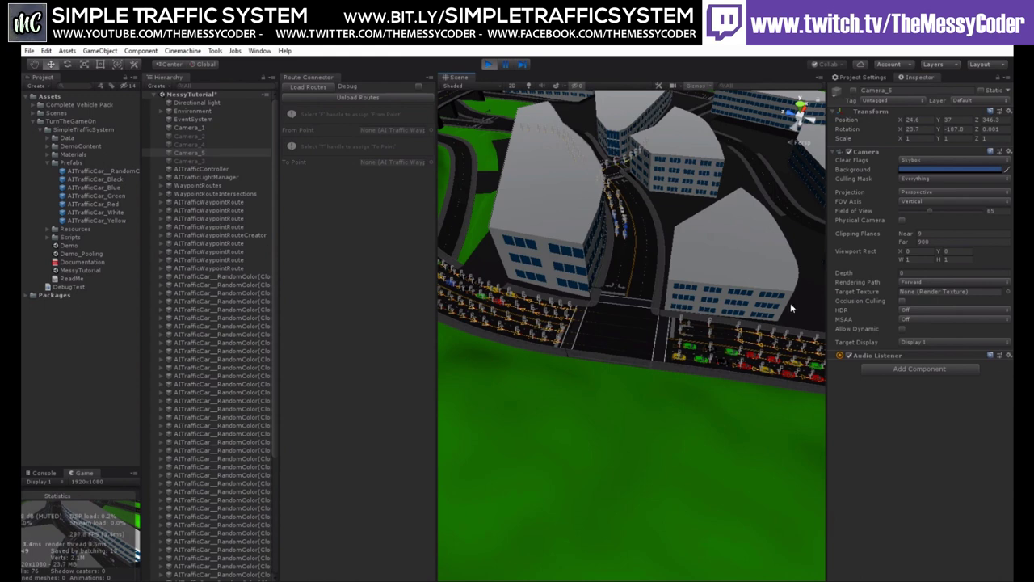
- Inspect the cars up close as they drive along the lanes past the intersection
scroll(733, 358, "up", 5)
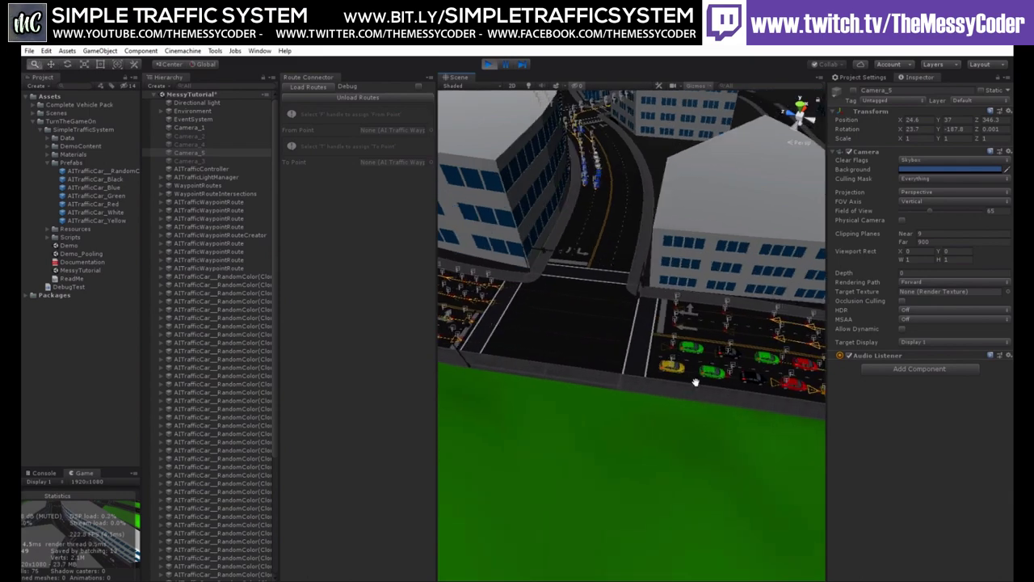
middle_click_drag(695, 382, 562, 398)
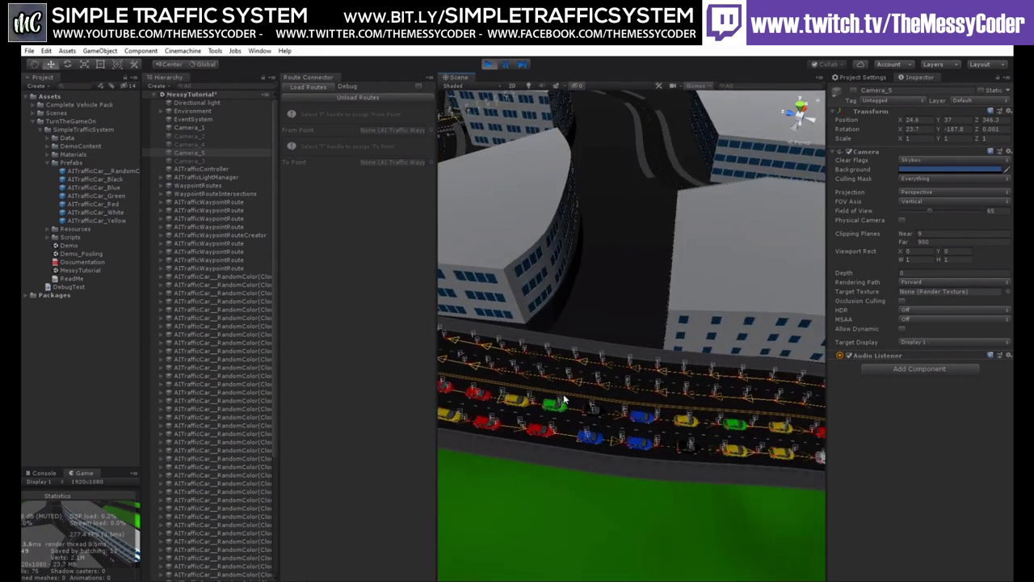
middle_click_drag(673, 421, 564, 397)
middle_click_drag(637, 444, 545, 327)
right_click_drag(545, 327, 596, 361)
middle_click_drag(596, 362, 627, 376)
- Survey the traffic on the other city roads and examine the curved turning route at the T-intersection beside the long building
scroll(630, 363, "down", 4)
right_click_drag(687, 305, 584, 445)
right_click_drag(715, 395, 628, 381)
middle_click_drag(627, 380, 403, 441)
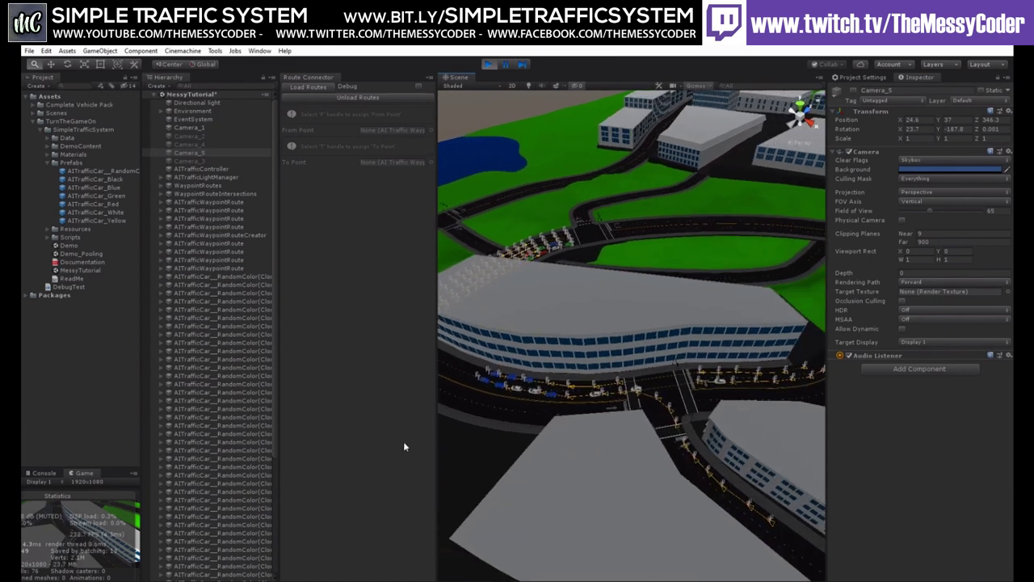
right_click_drag(495, 385, 460, 412)
right_click_drag(645, 340, 546, 346)
scroll(667, 365, "up", 8)
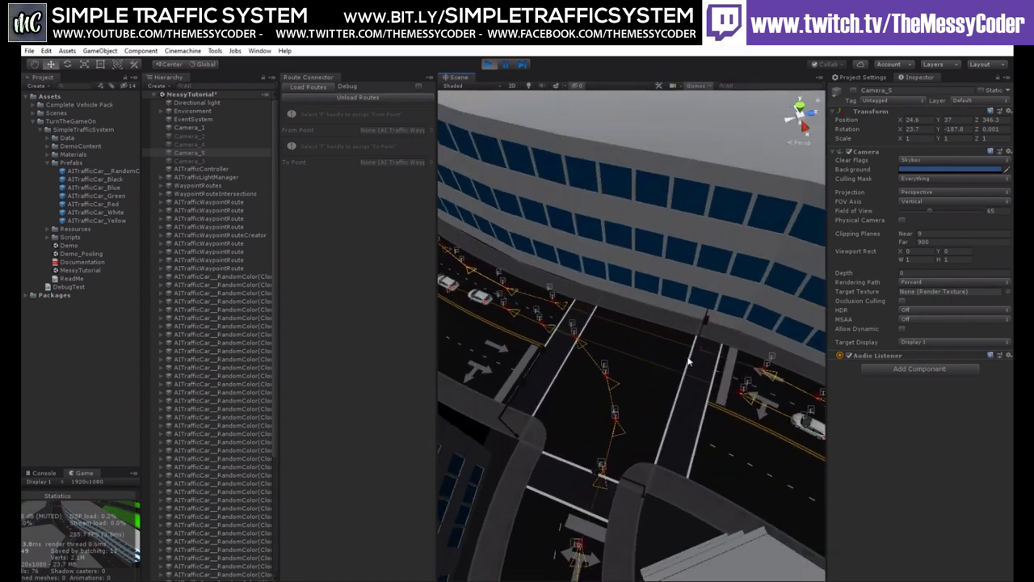
- Enable Show Car Gizmos in the AITrafficDebug asset of the SimpleTrafficSystem Data folder
right_click_drag(688, 361, 581, 349)
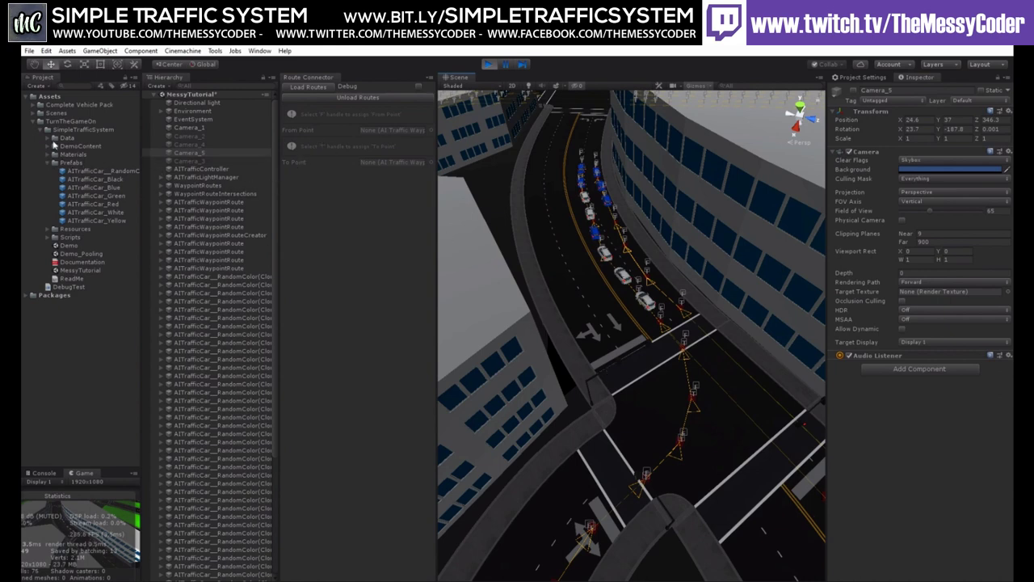
left_click(48, 142)
left_click(48, 139)
left_click(81, 146)
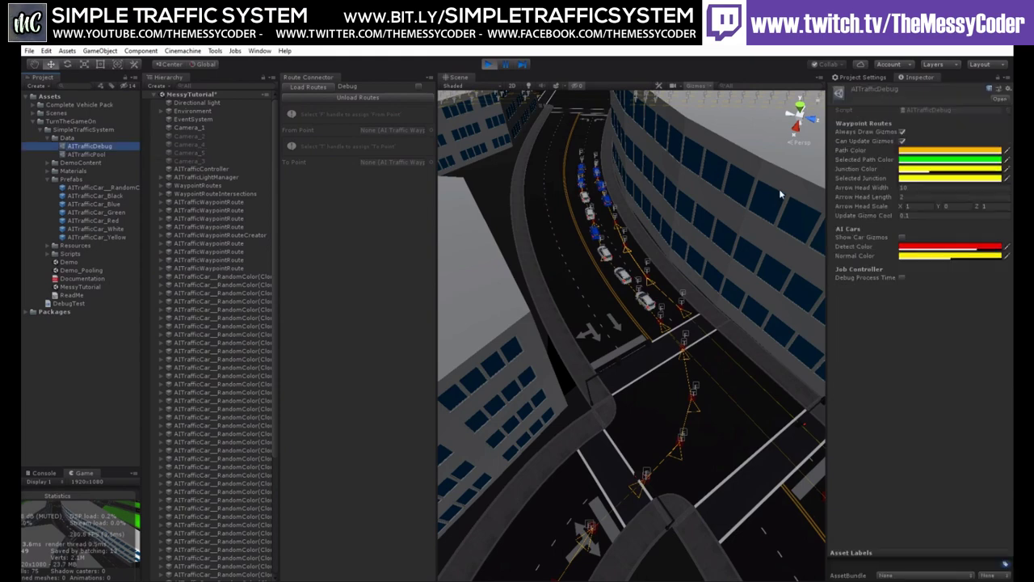
left_click(901, 237)
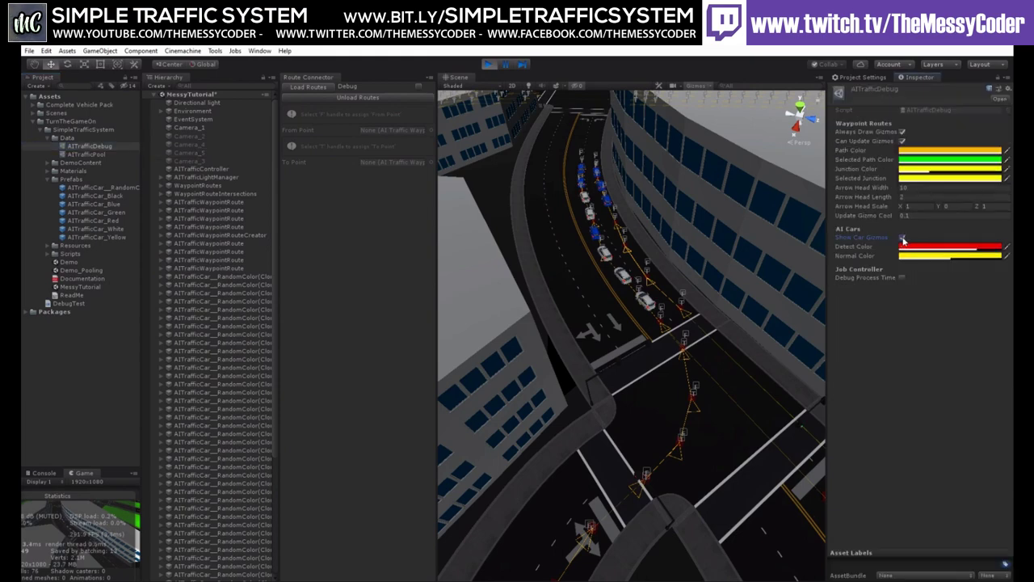
- Examine the detection gizmos of the cars queued in the lane before the crosswalk
right_click_drag(630, 283, 732, 381)
middle_click_drag(669, 293, 778, 385)
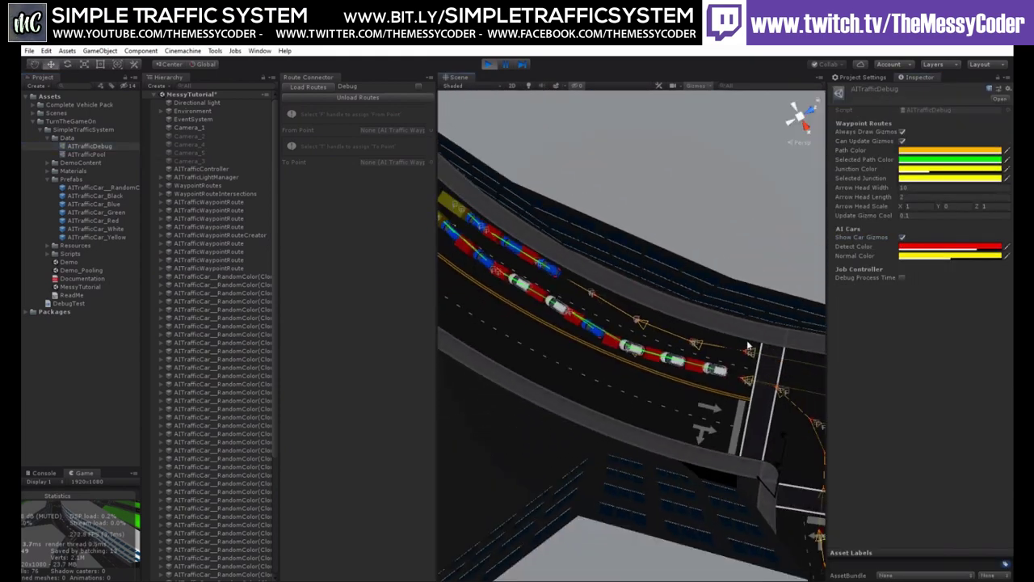
scroll(692, 359, "up", 3)
scroll(692, 357, "down", 4)
middle_click_drag(712, 379, 665, 349)
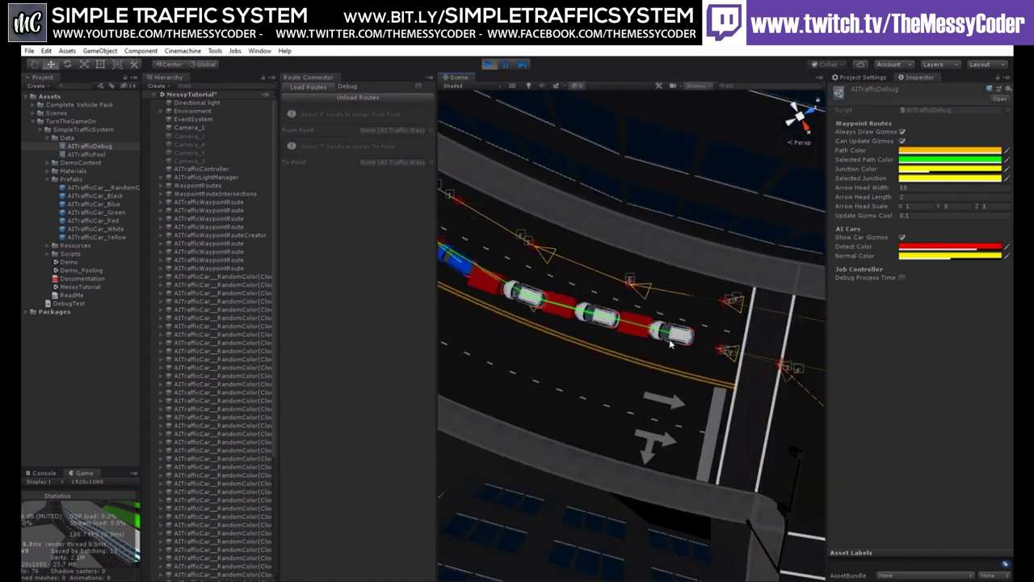
- Restart Play mode and watch the cars with their detection gizmos drive along both lanes to the intersection
left_click(489, 64)
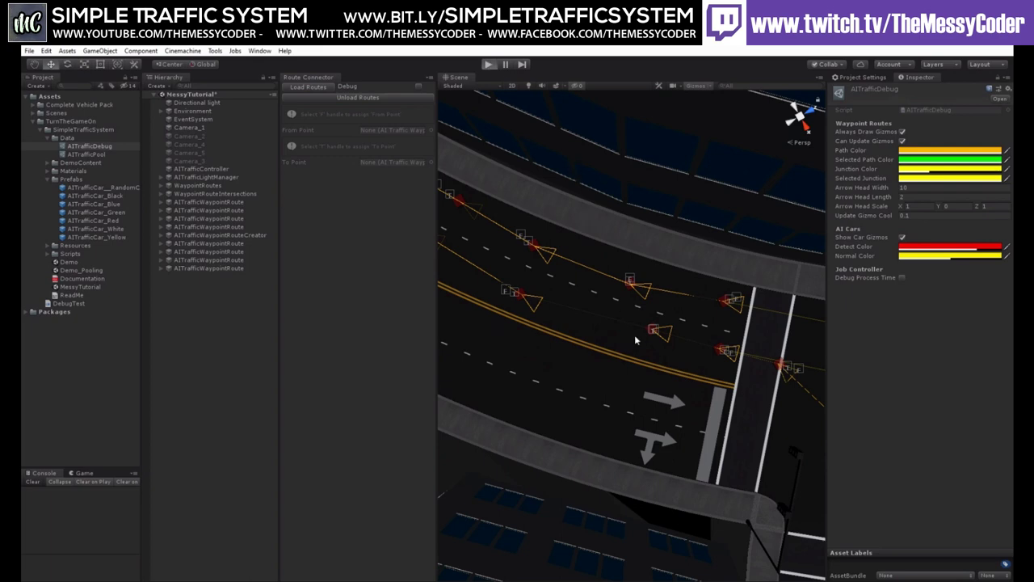
middle_click_drag(695, 342, 428, 257)
right_click_drag(428, 257, 702, 322, "alt")
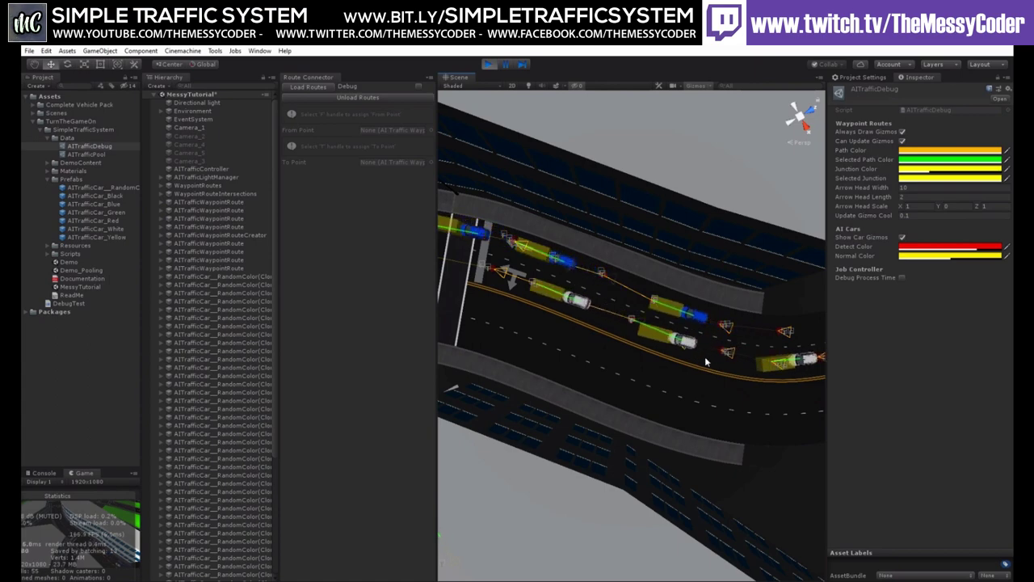
right_click_drag(752, 386, 598, 239)
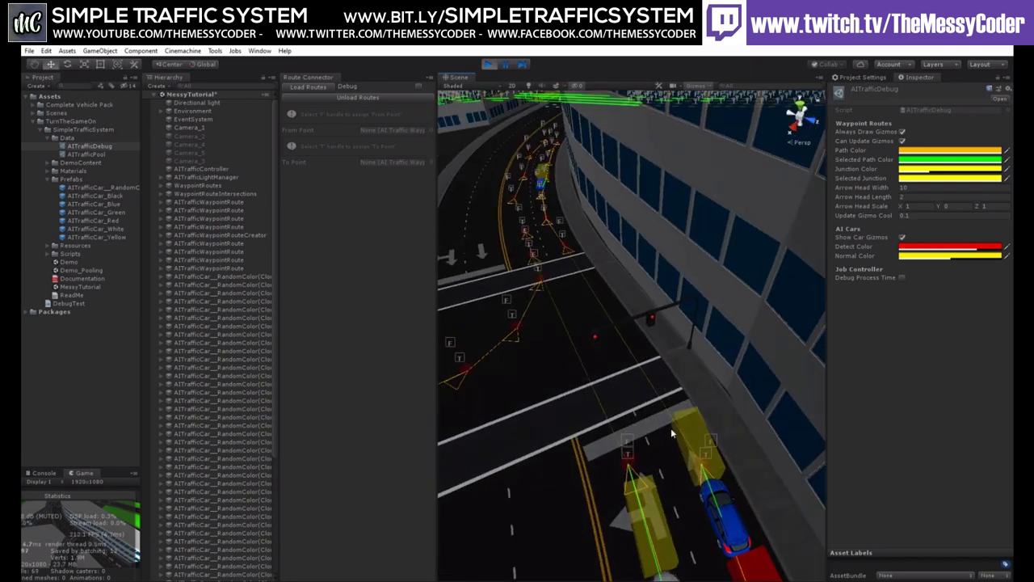
- Inspect close up the yellow and red detection boxes of the cars waiting behind the stop line
middle_click_drag(672, 432, 617, 332)
scroll(601, 293, "up", 5)
scroll(601, 294, "down", 4)
right_click_drag(616, 332, 616, 332)
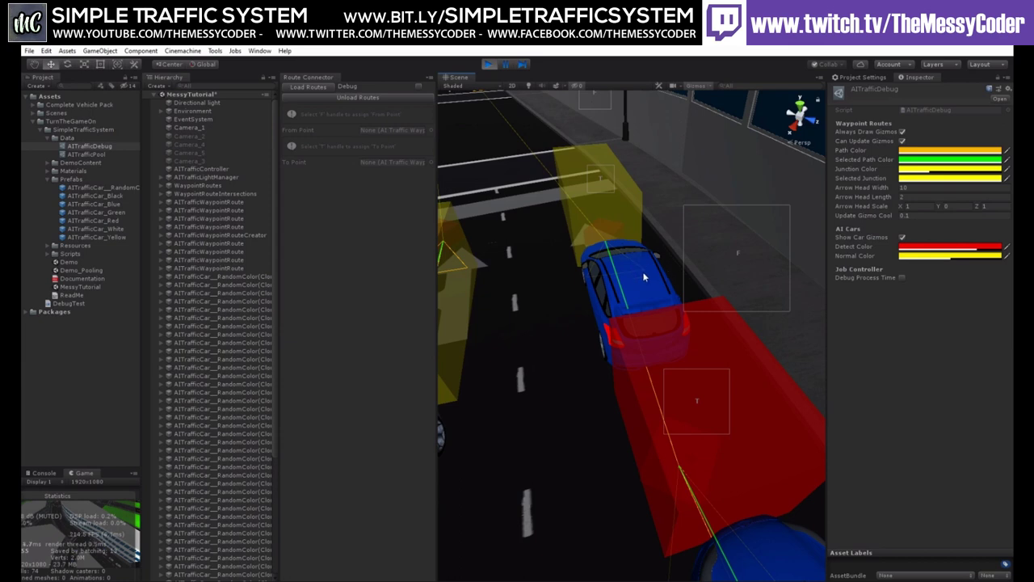
right_click_drag(659, 348, 627, 395)
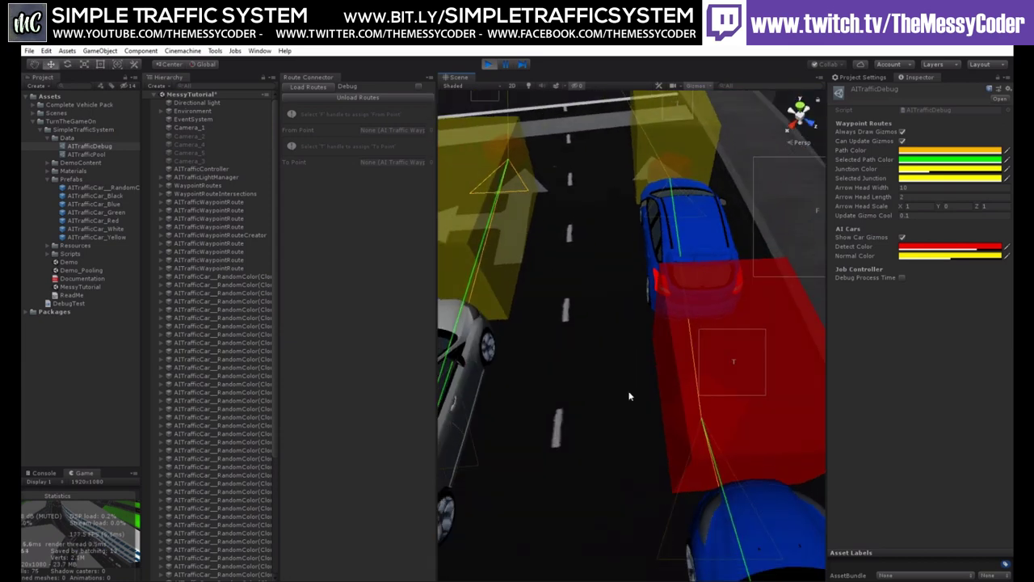
- Set the detection sensor's Sensor Size X to 1.19 on the AITrafficController
middle_click_drag(628, 395, 610, 376)
left_click(196, 168)
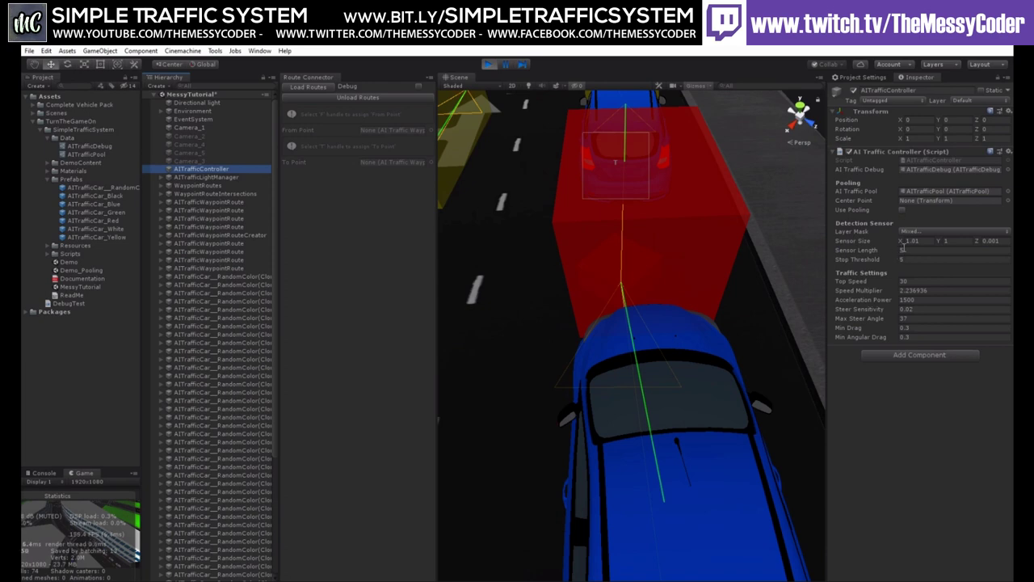
mouse_move(900, 241)
left_mouse_down()
mouse_move(895, 249)
mouse_move(906, 246)
left_mouse_up()
- Examine the widened detection boxes on the moving and queued cars along the curved road beside the building
middle_click_drag(598, 174, 606, 248)
scroll(607, 248, "down", 8)
right_click_drag(606, 248, 569, 327)
left_click_drag(569, 322, 740, 348, "alt")
left_click_drag(602, 353, 687, 346, "alt")
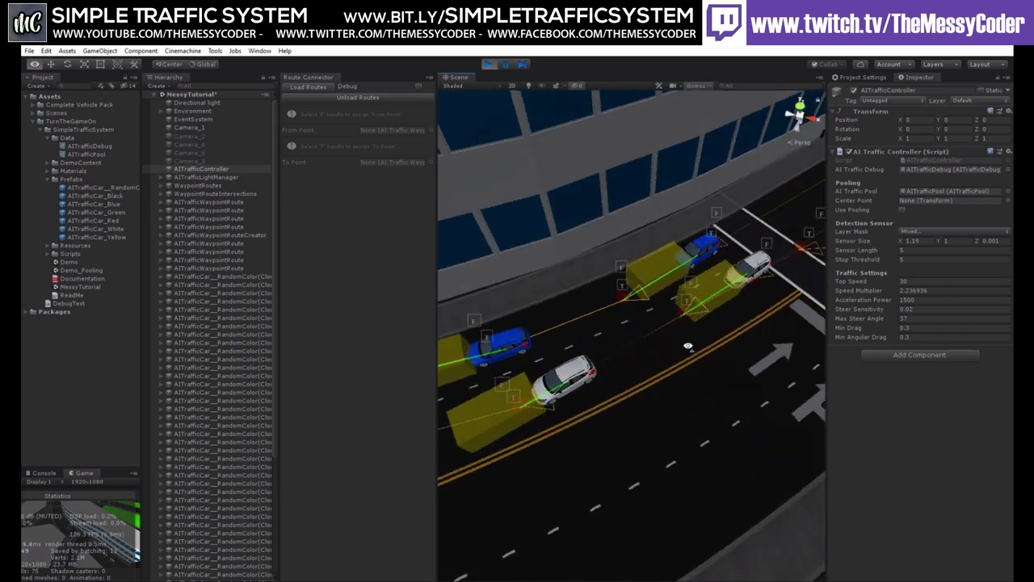
middle_click_drag(563, 387, 700, 336)
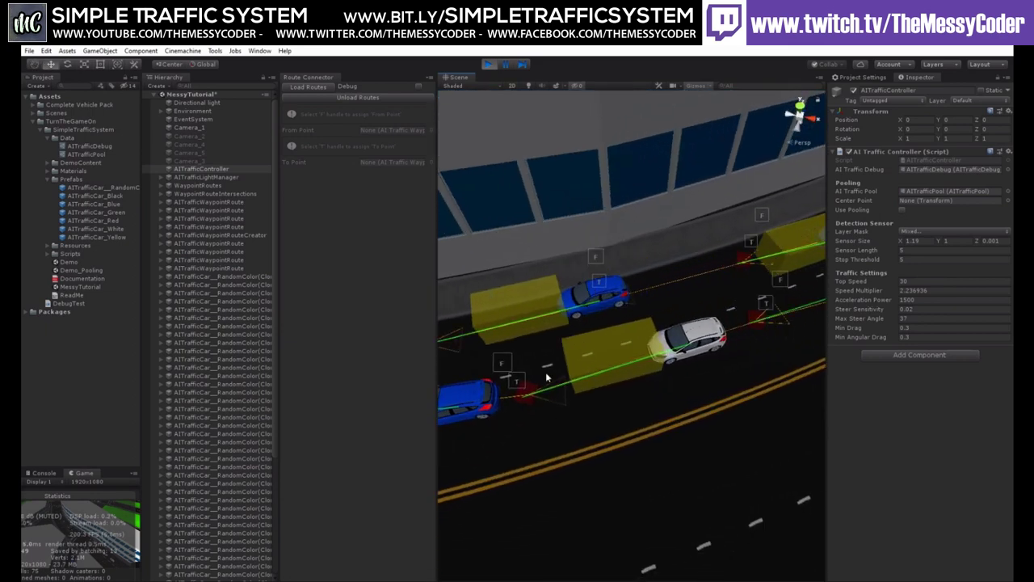
middle_click_drag(547, 376, 681, 357)
middle_click_drag(795, 344, 565, 365)
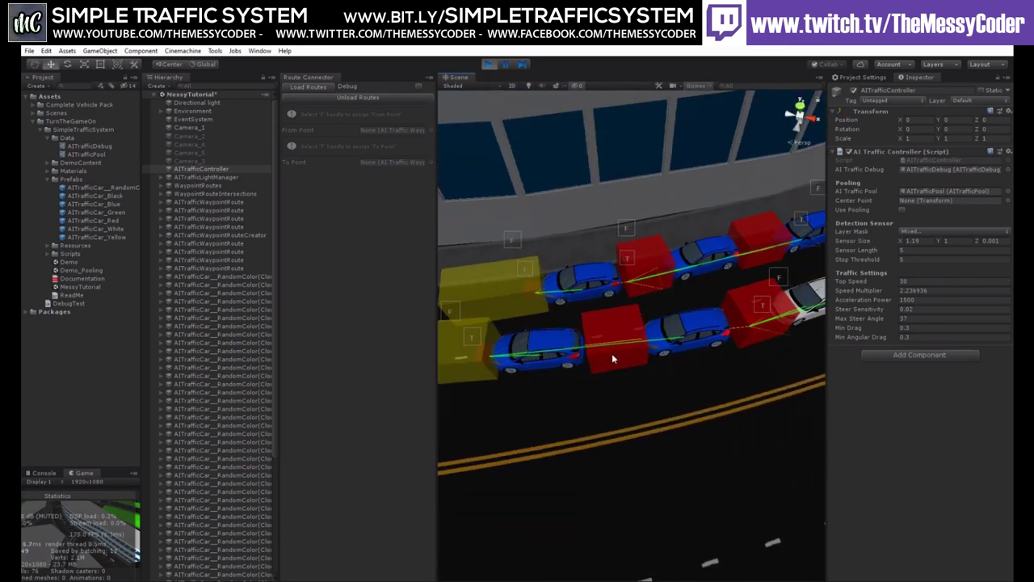
left_click_drag(559, 358, 589, 357, "alt")
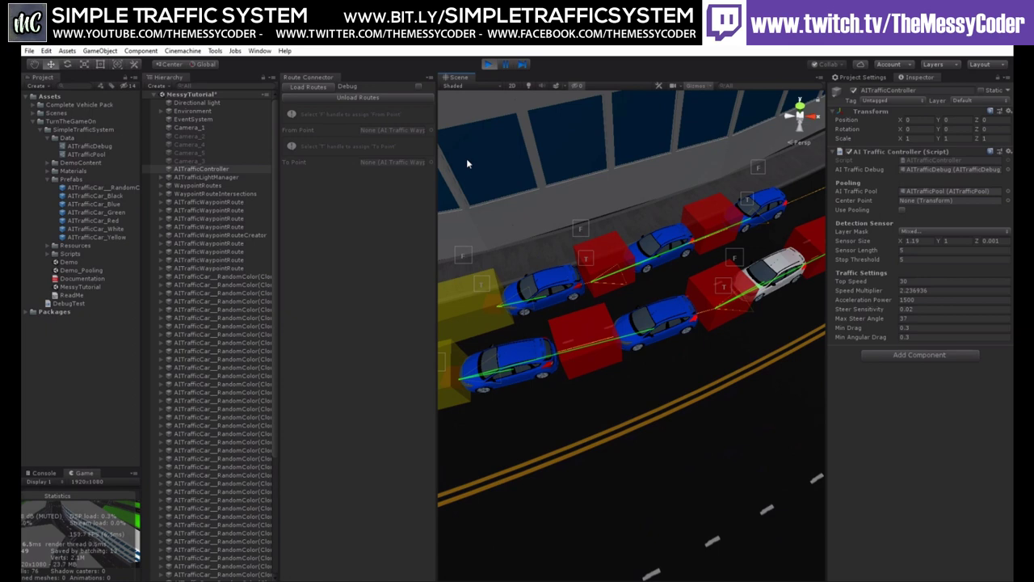
- Try adjusting the AITrafficController's Sensor Length while viewing the boxes in front of the leading cars
middle_click_drag(622, 387, 665, 390)
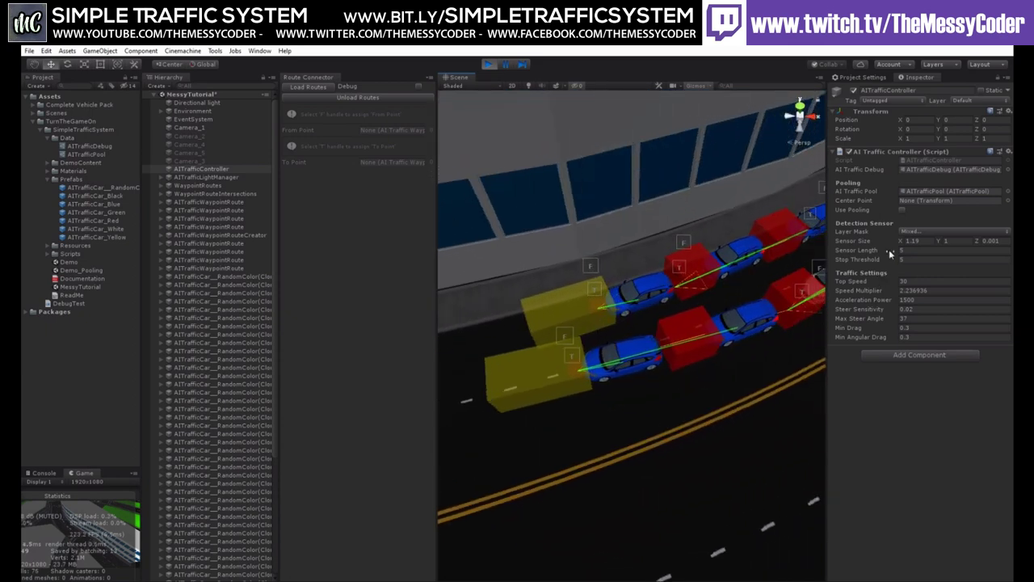
mouse_move(859, 251)
left_mouse_down()
mouse_move(912, 250)
mouse_move(819, 255)
mouse_move(873, 265)
mouse_move(870, 253)
left_mouse_up()
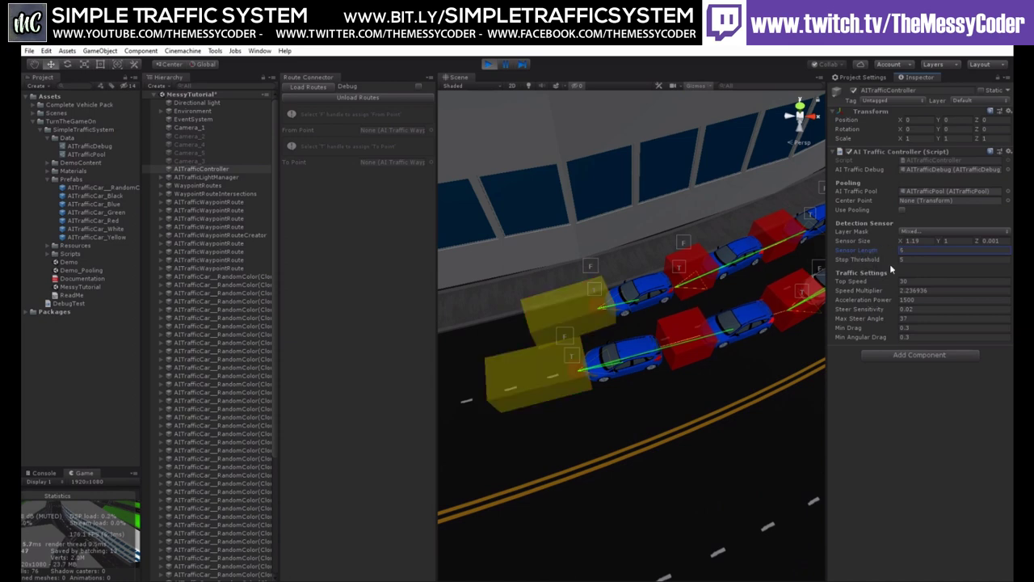
right_click_drag(647, 319, 659, 288)
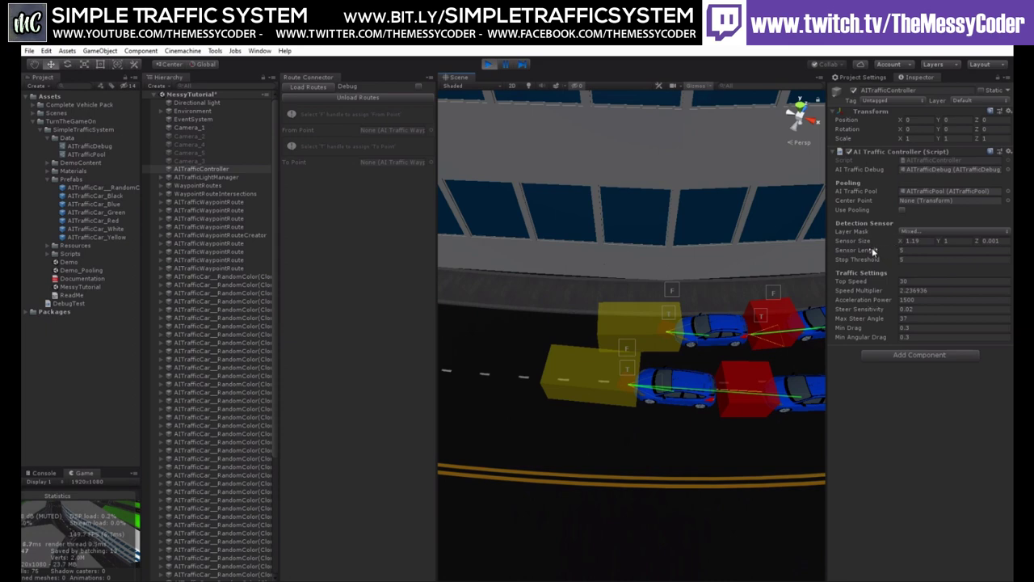
- Follow the queue of stopped cars around the curve from the leading cars back to the crosswalk
scroll(605, 373, "down", 4)
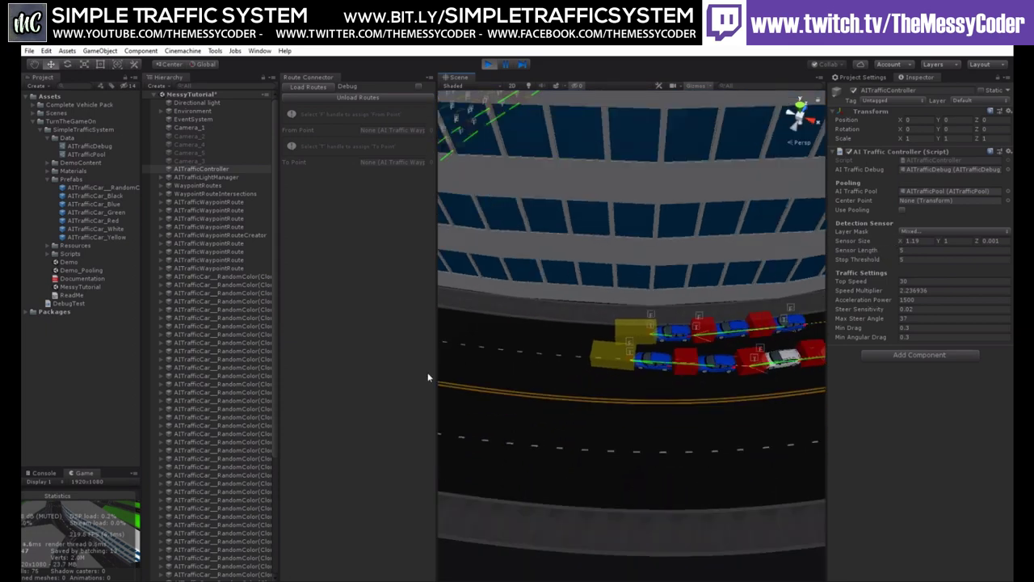
middle_click_drag(474, 366, 626, 358)
right_click_drag(626, 358, 541, 373)
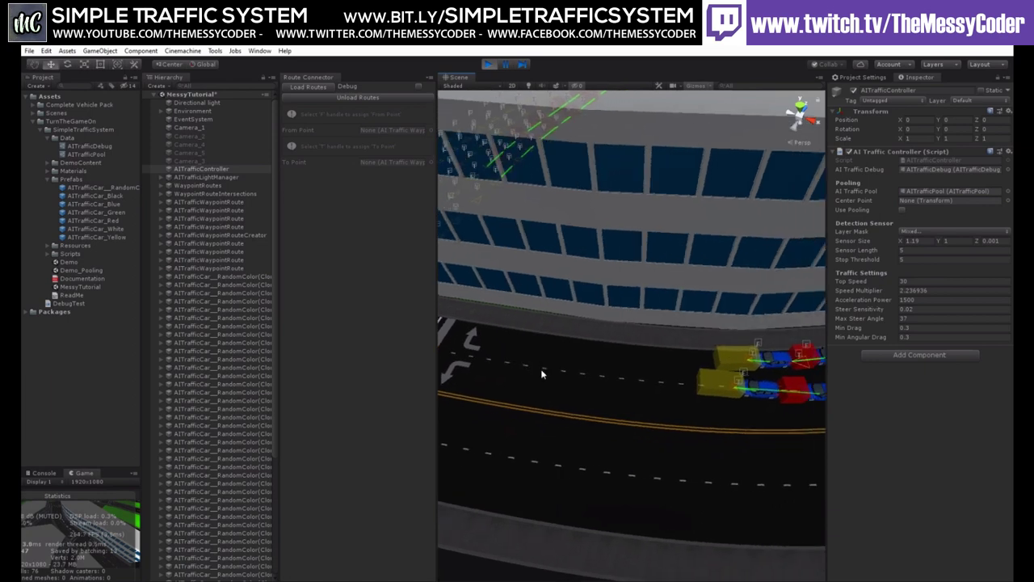
right_click_drag(602, 376, 711, 358)
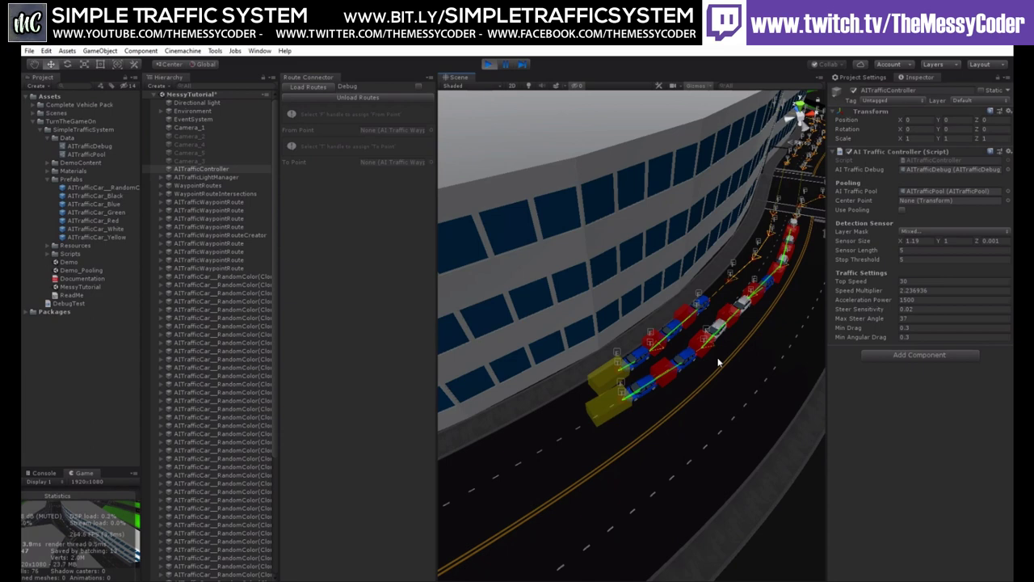
left_click_drag(700, 292, 525, 374)
right_click_drag(646, 368, 569, 376)
middle_click_drag(630, 374, 425, 408)
right_click_drag(549, 404, 409, 401)
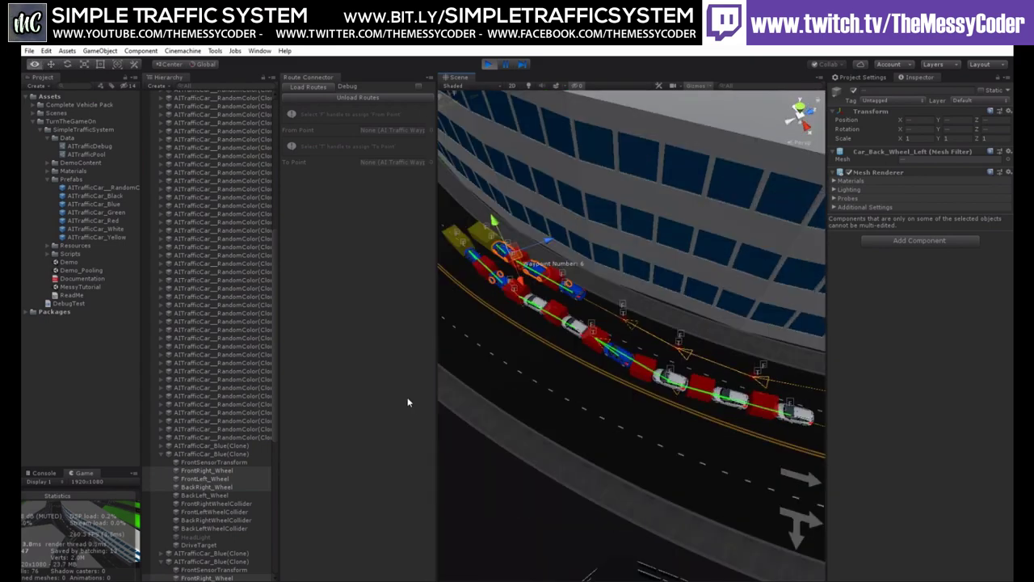
middle_click_drag(613, 424, 521, 373)
left_click_drag(521, 373, 593, 349, "alt")
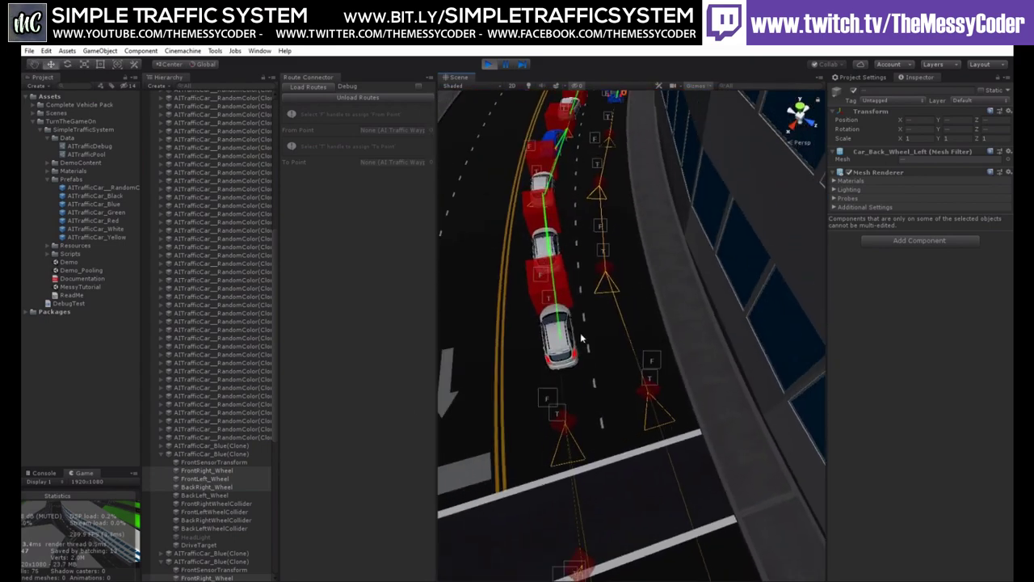